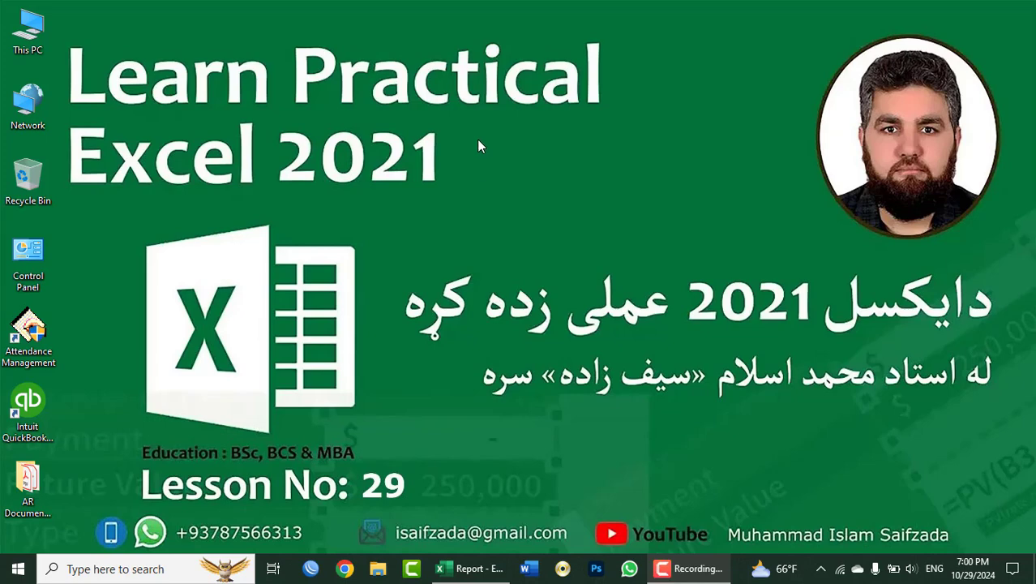
Refresh the desktop and bring back the Report workbook on its Student Info sheet.
right_click(478, 146)
left_click(495, 183)
left_click(477, 569)
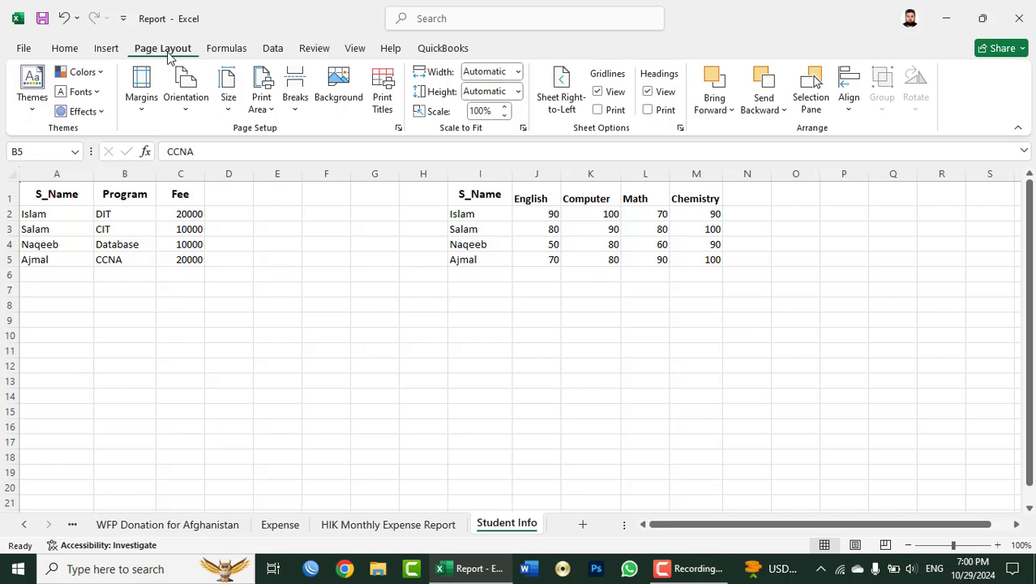
Switch the ribbon to the Formulas tab to show the defined-name tools.
left_click(231, 50)
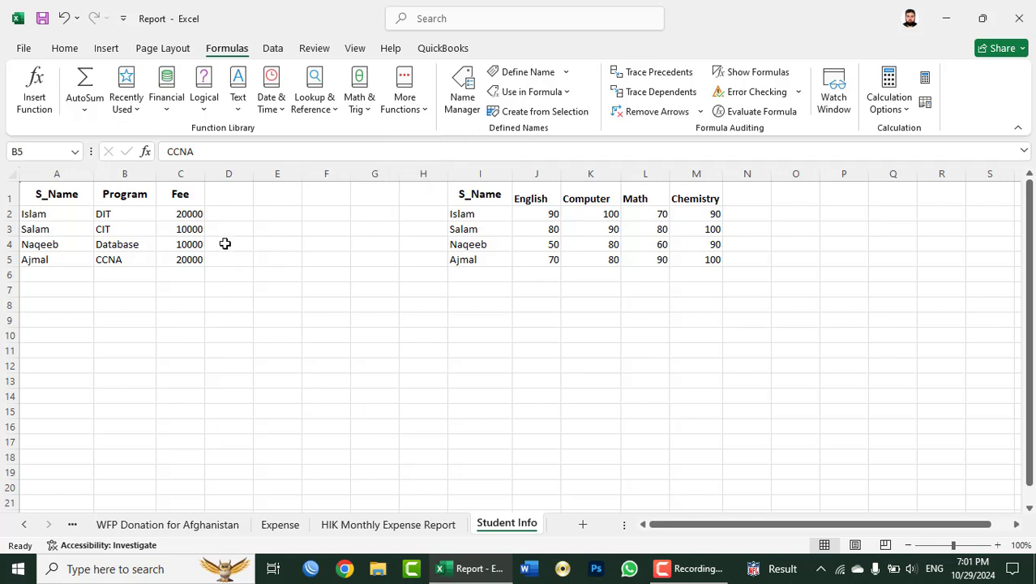
Centre the marks table header row I1:M1 both horizontally and vertically.
left_click(213, 201)
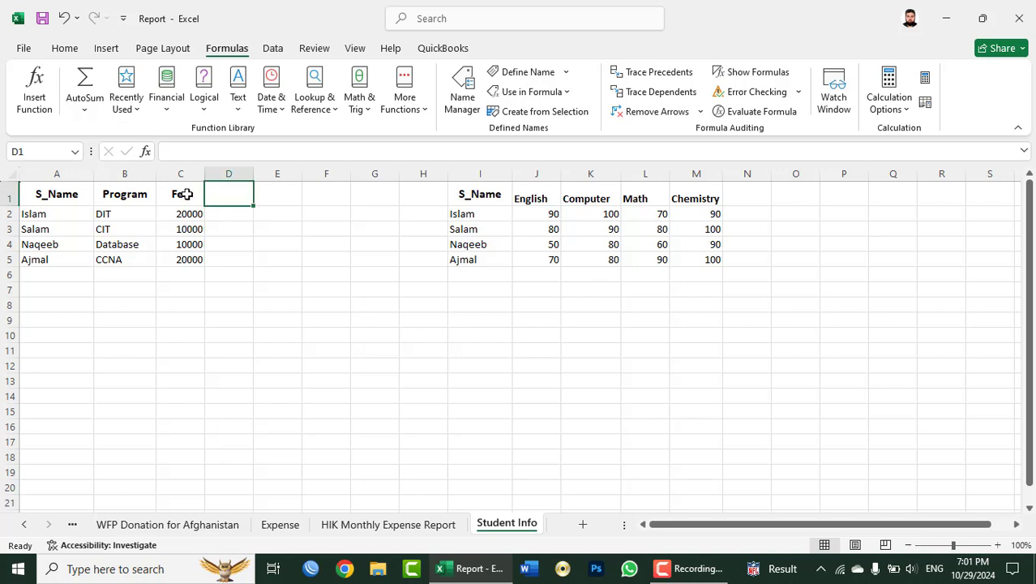
left_click_drag(186, 195, 60, 255)
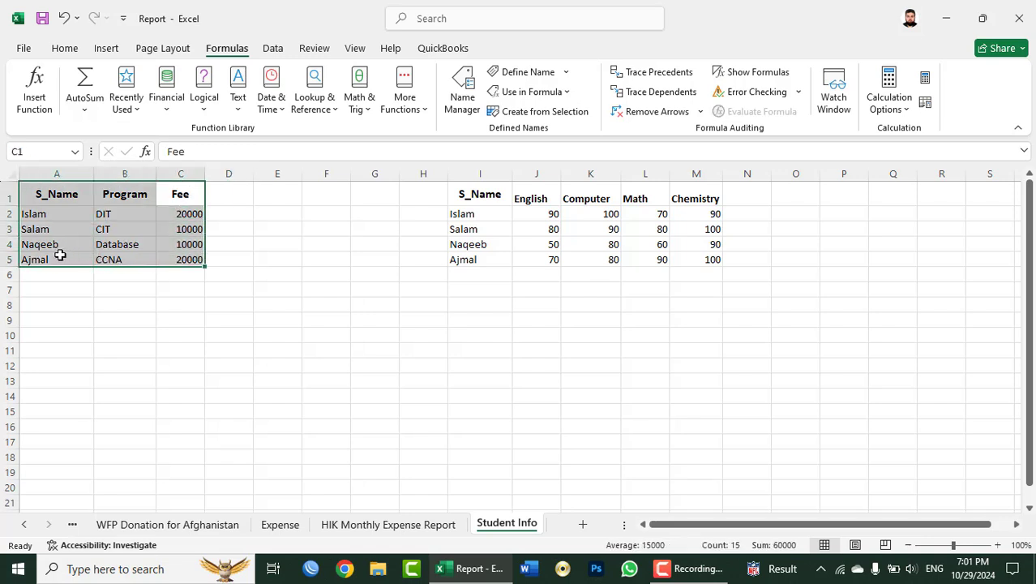
left_click(168, 215)
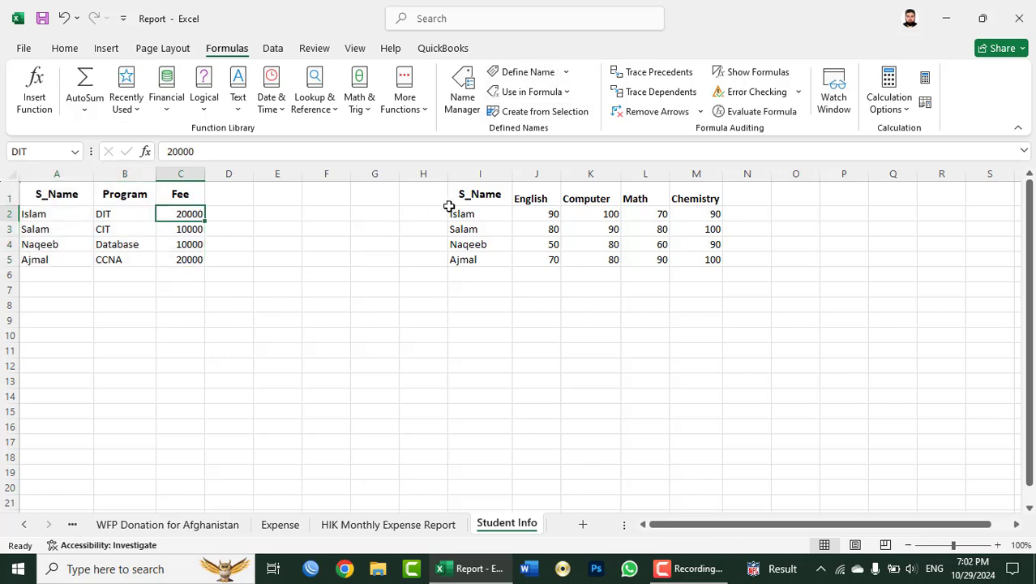
left_click_drag(460, 199, 697, 199)
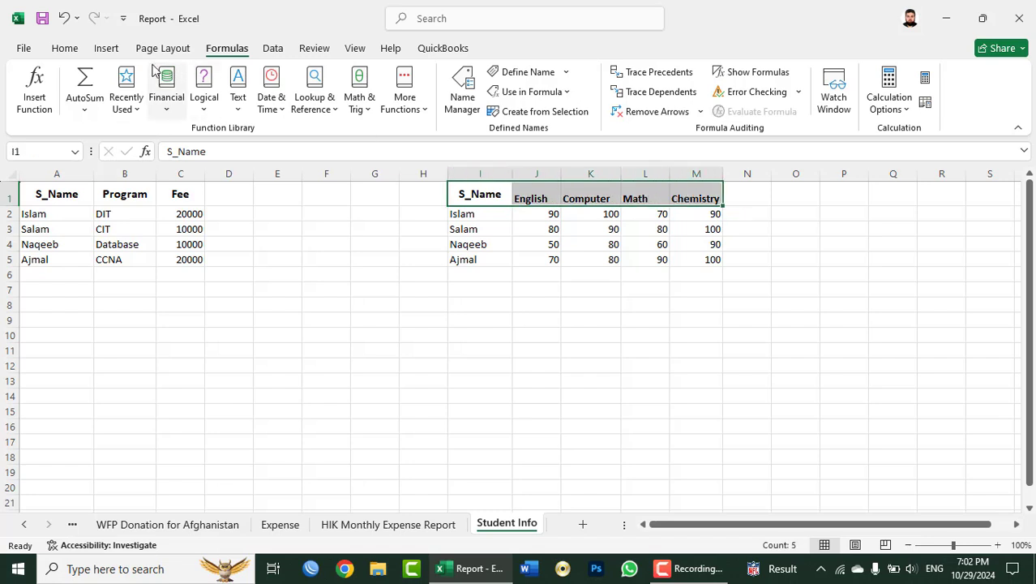
left_click(65, 50)
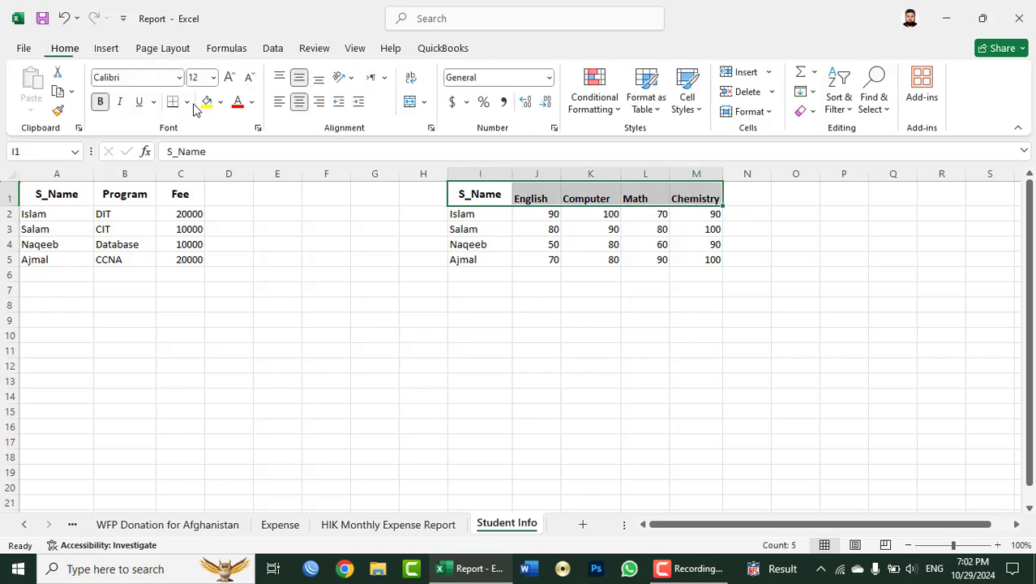
left_click(302, 105)
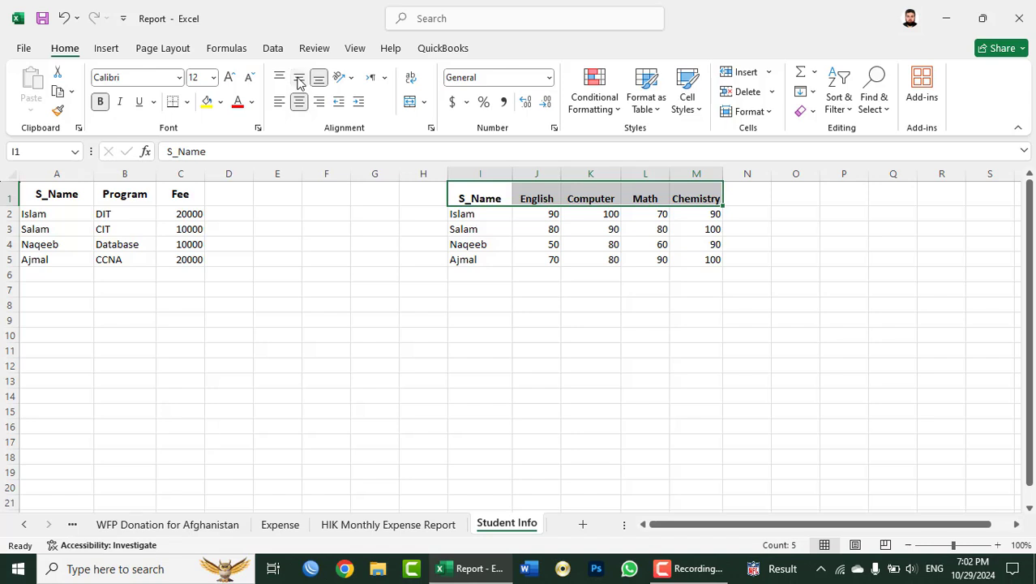
left_click(300, 81)
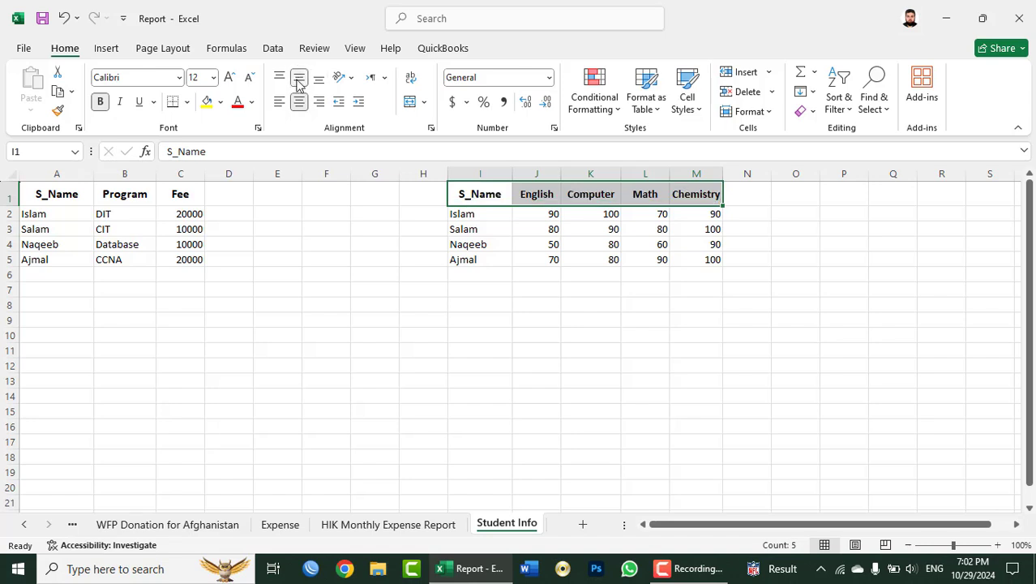
left_click(172, 289)
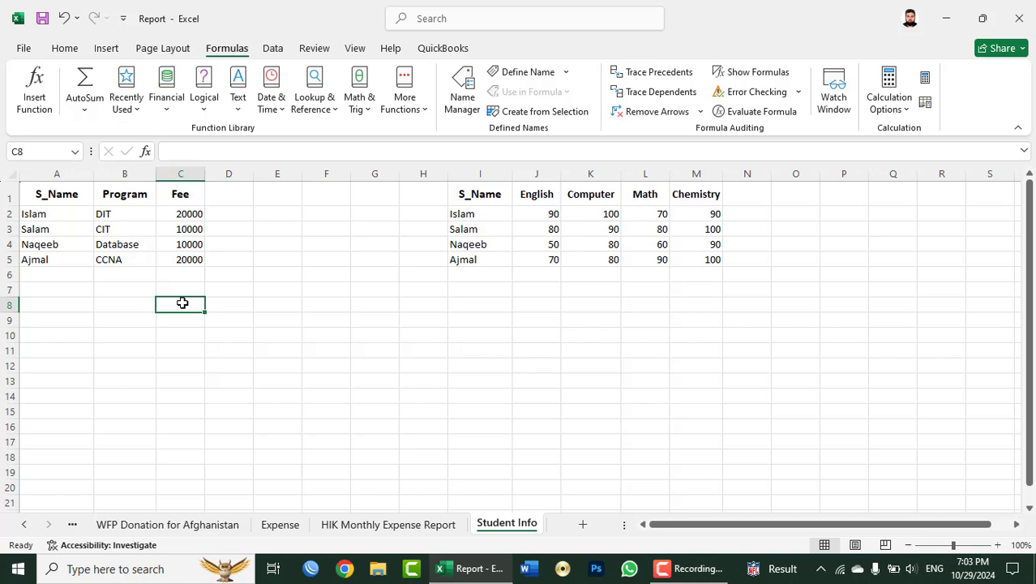
type("=")
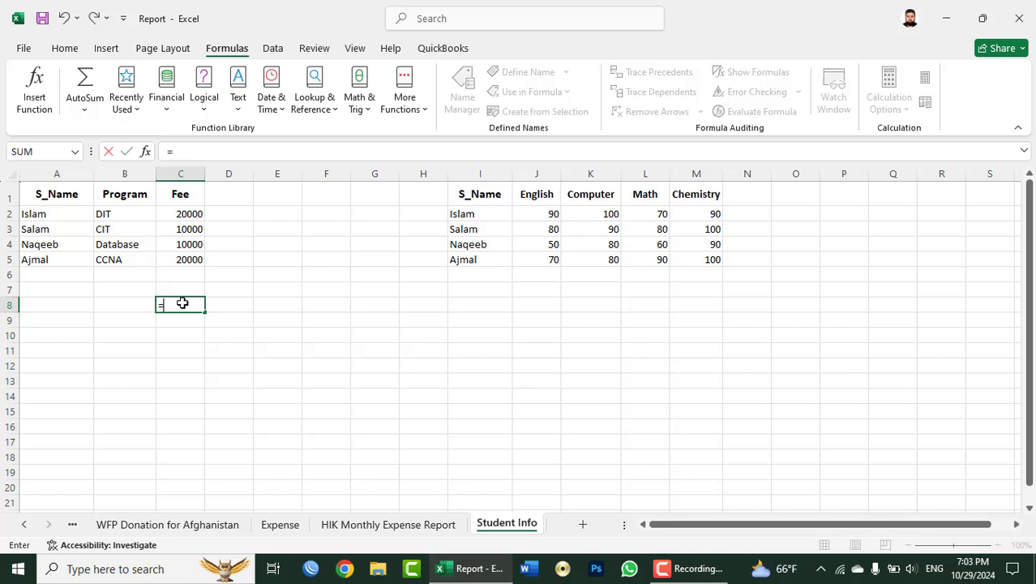
type("DIT")
key("Return")
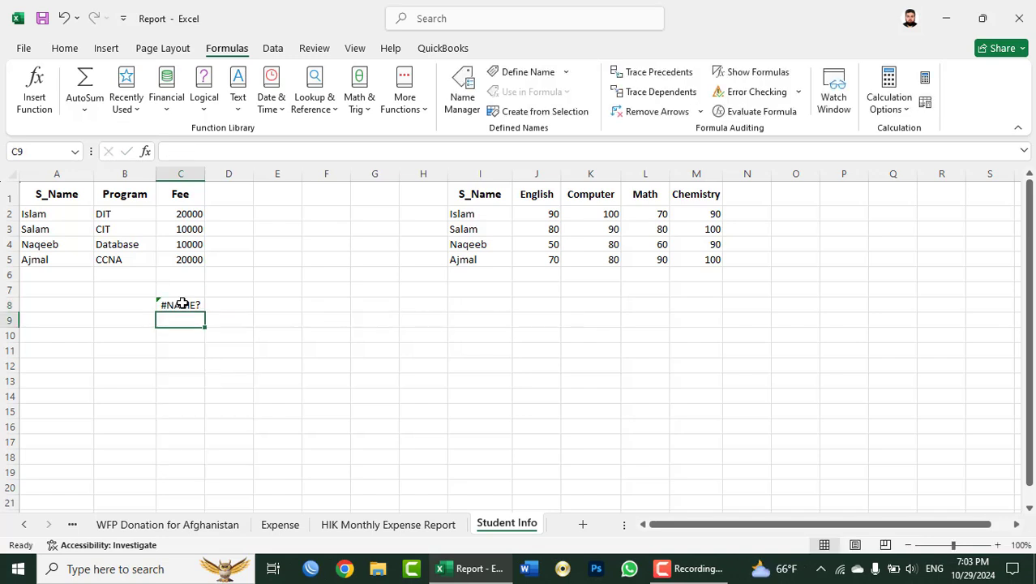
left_click(183, 303)
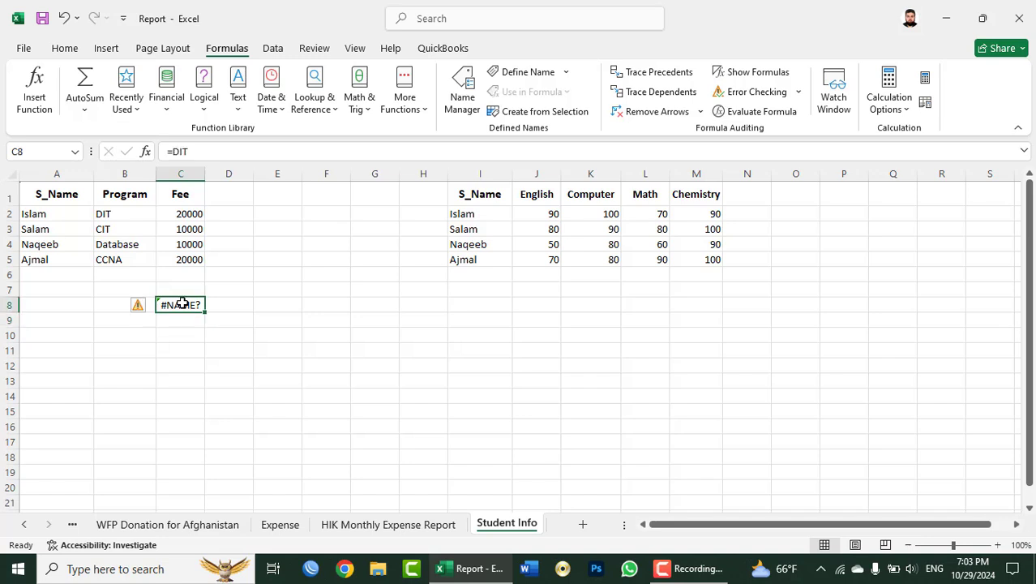
key("Delete")
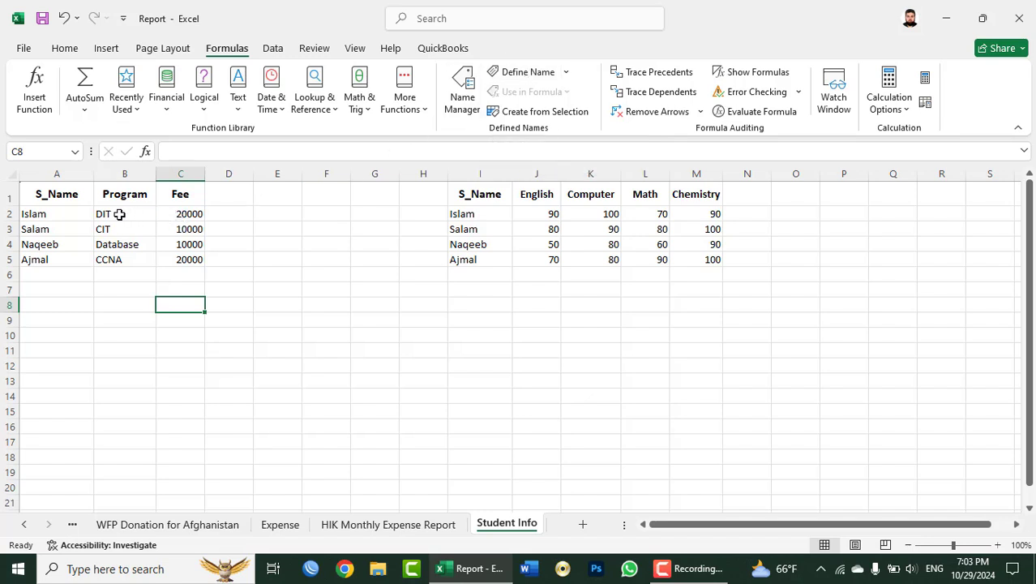
Delete column A with the student names, shifting Program and Fee into columns A–B.
left_click_drag(120, 214, 114, 257)
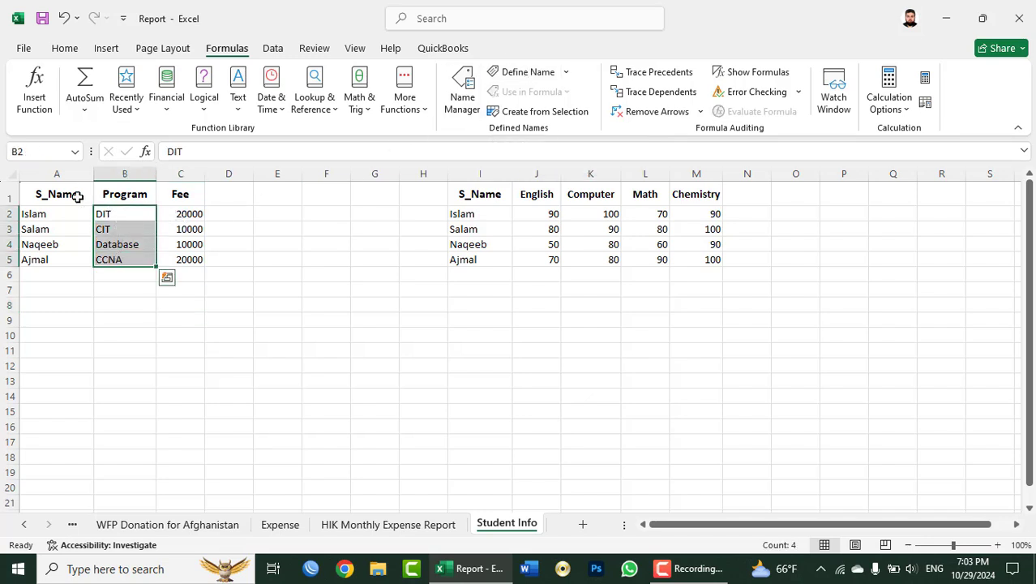
left_click(69, 171)
right_click(68, 170)
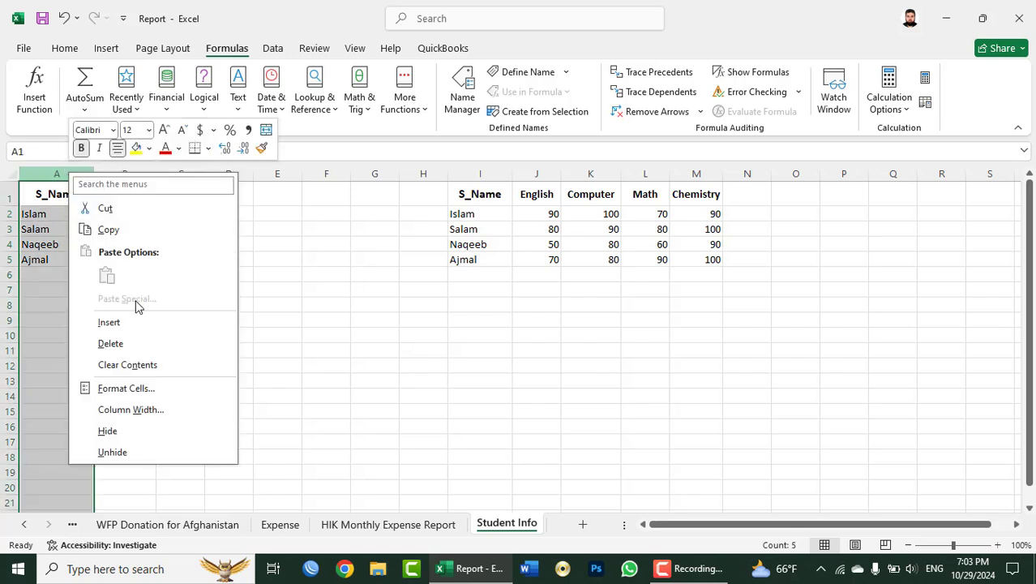
left_click(135, 347)
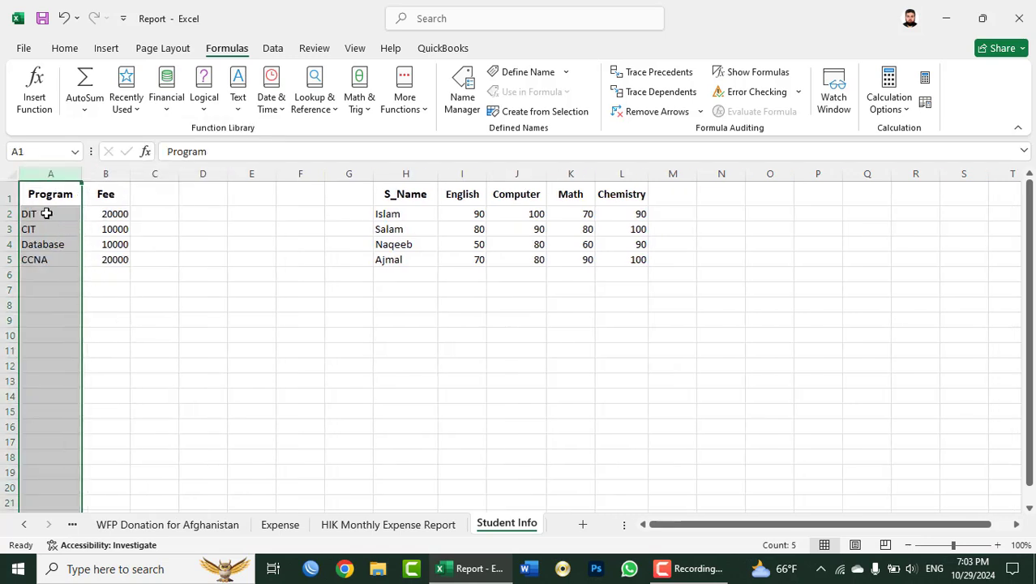
left_click_drag(46, 214, 105, 258)
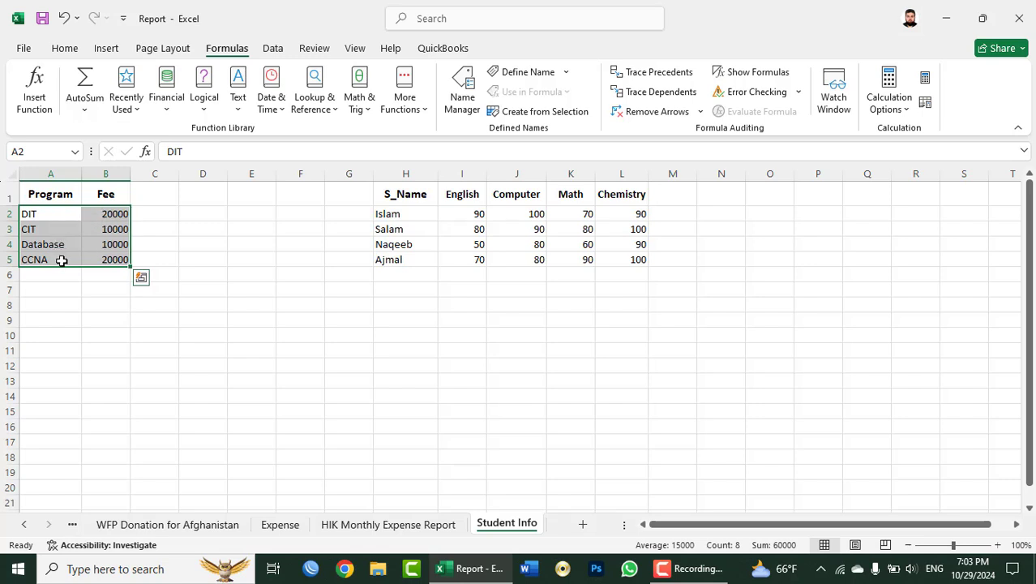
left_click(115, 216)
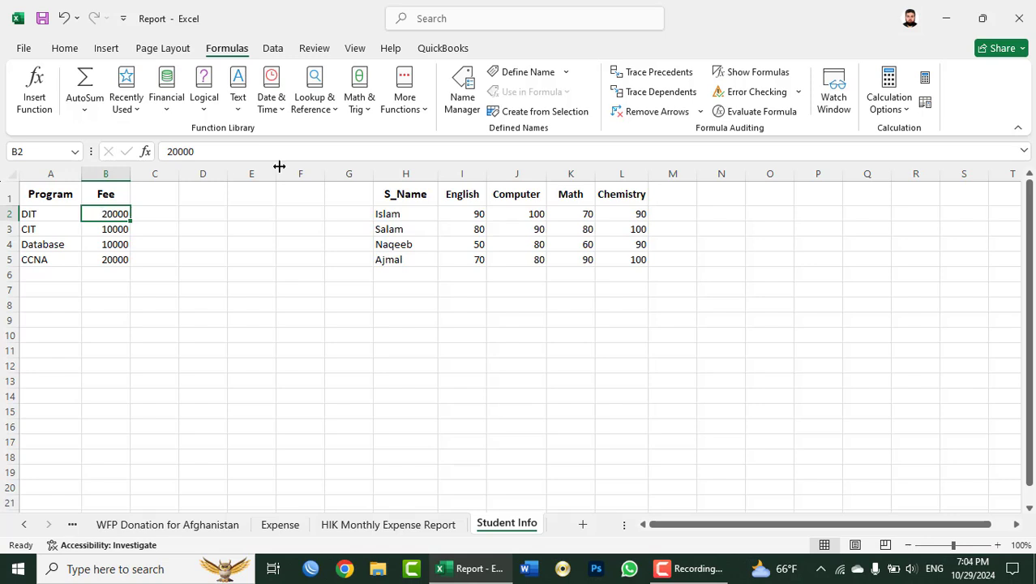
Define the name DIT for fee cell B2 (20000) with Workbook scope.
left_click(507, 73)
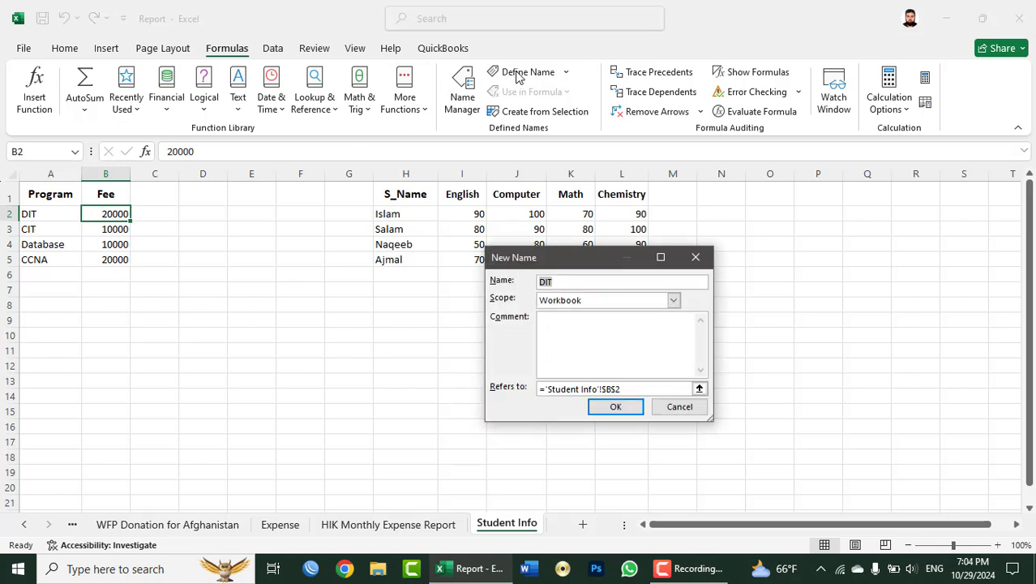
mouse_move(556, 264)
left_mouse_down()
mouse_move(322, 310)
mouse_move(373, 274)
left_mouse_up()
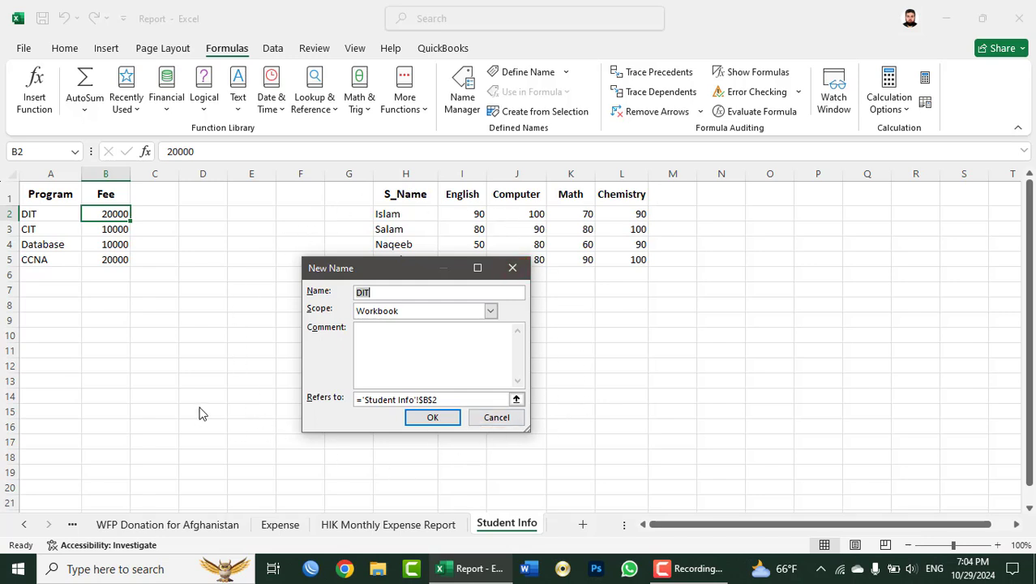
left_click(381, 312)
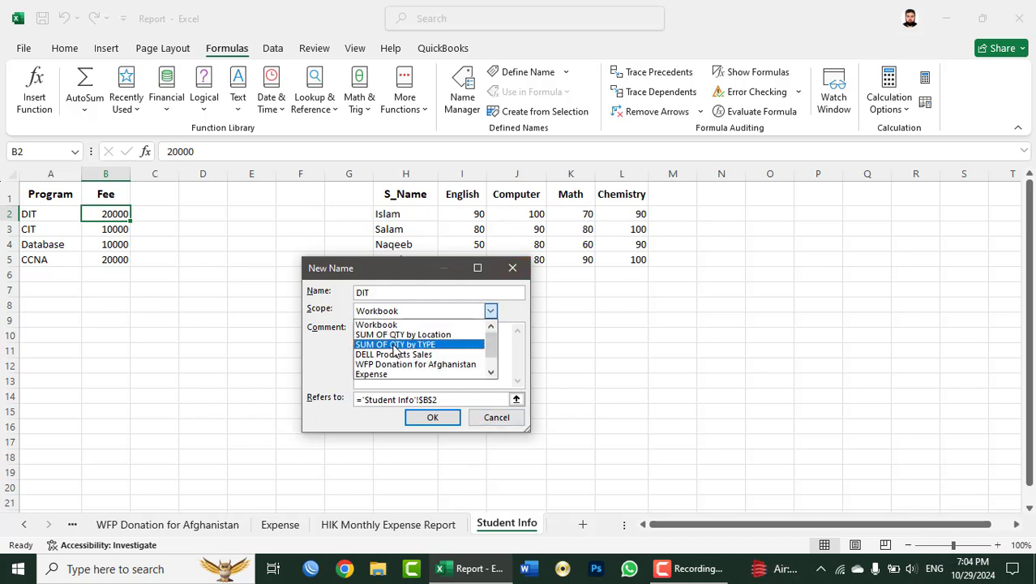
left_click(390, 285)
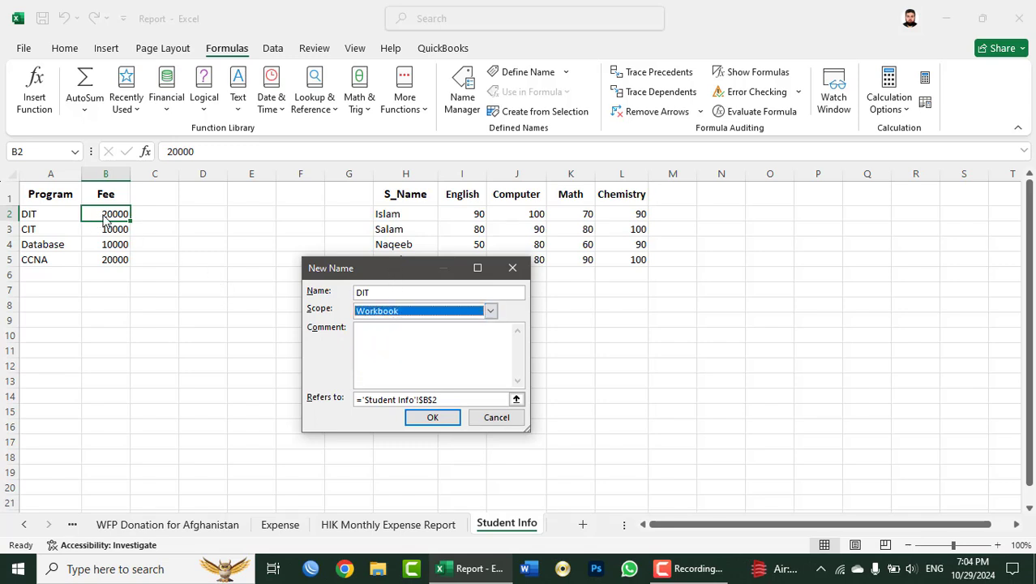
left_click(431, 313)
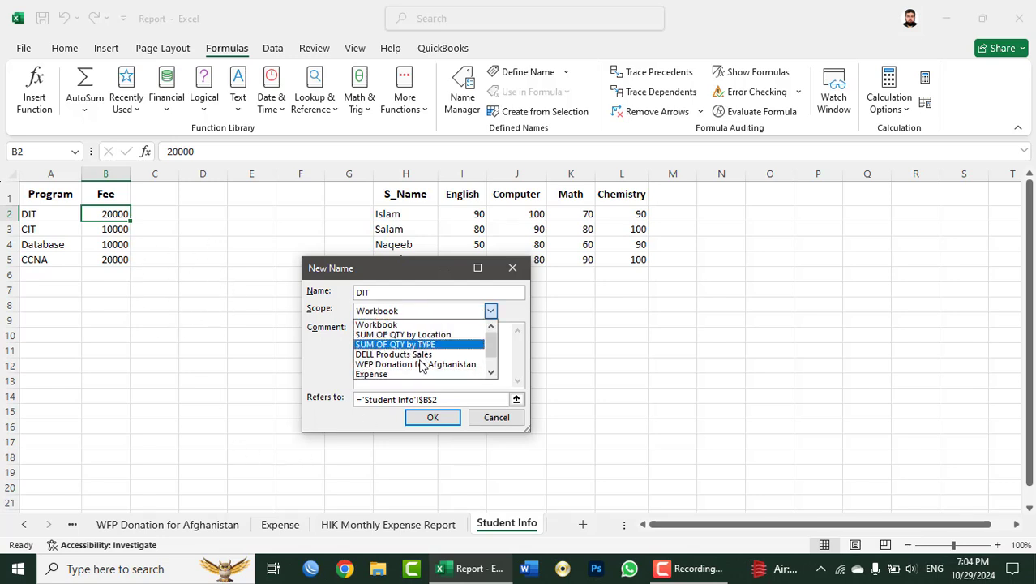
left_click(413, 326)
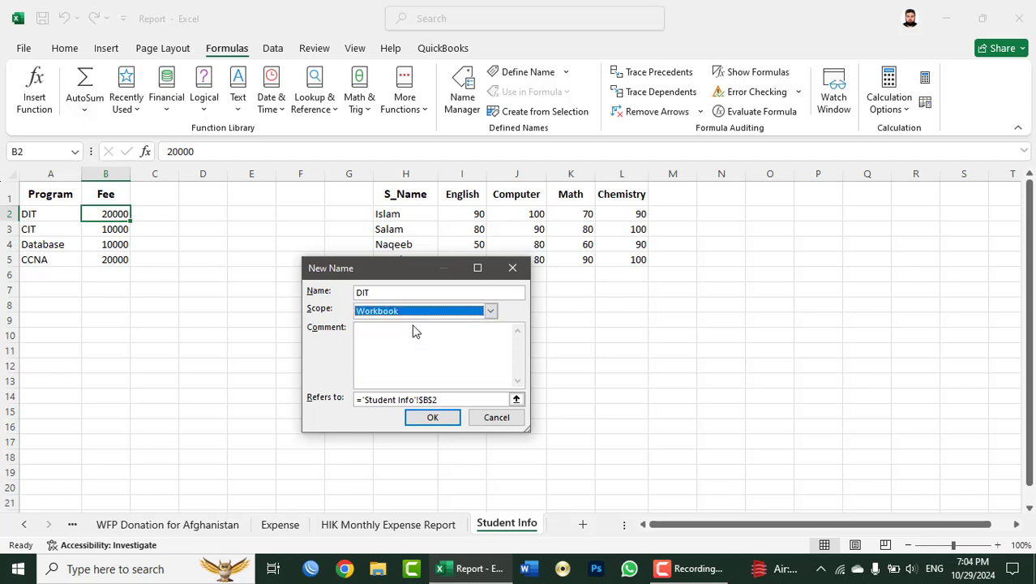
left_click(397, 345)
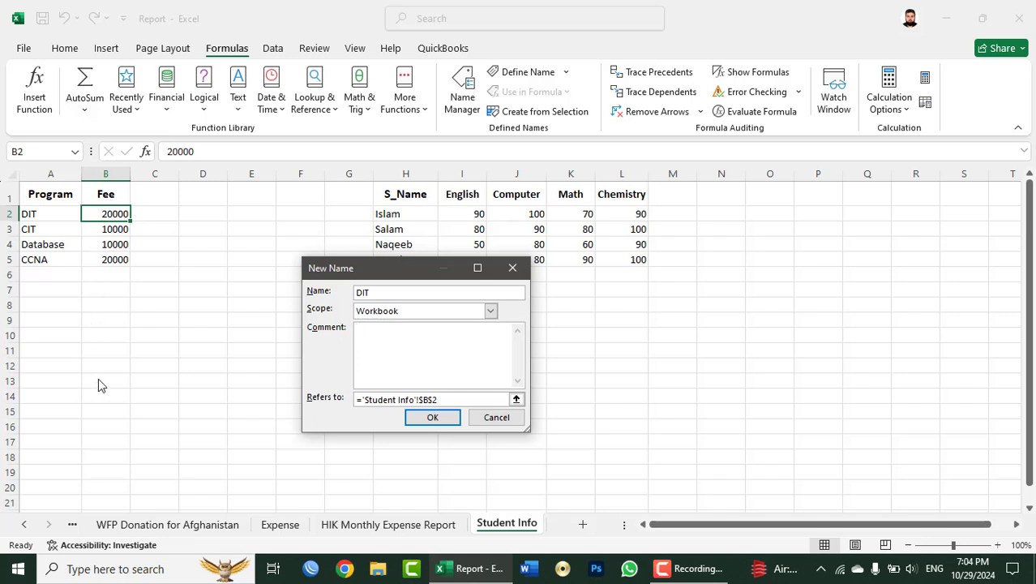
left_click(453, 398)
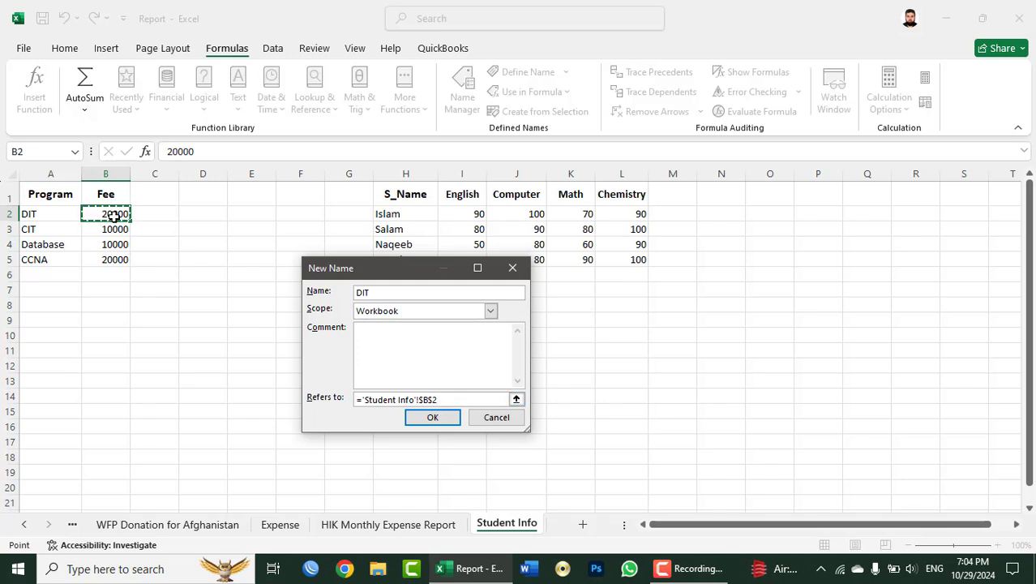
left_click(368, 344)
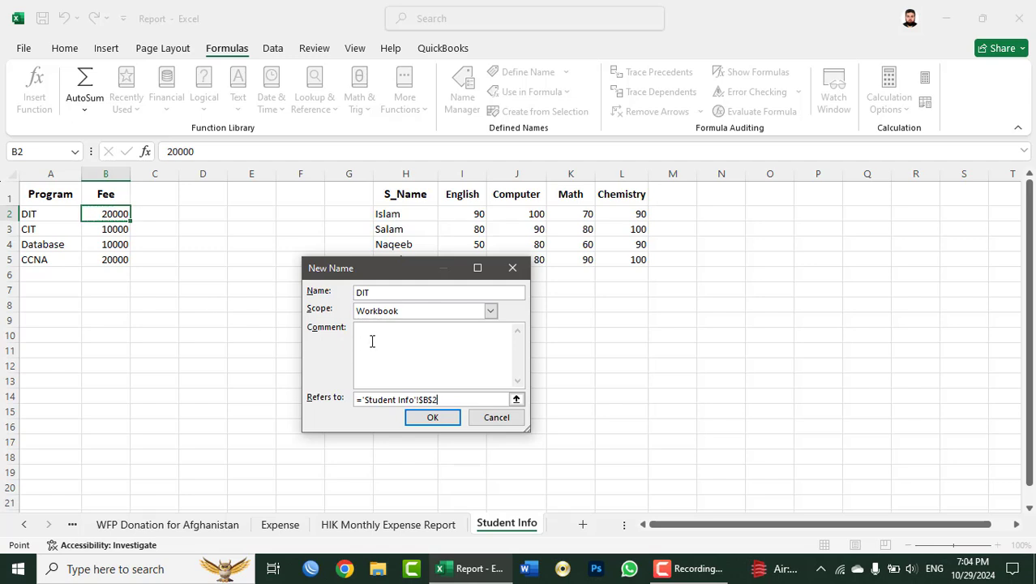
left_click(432, 418)
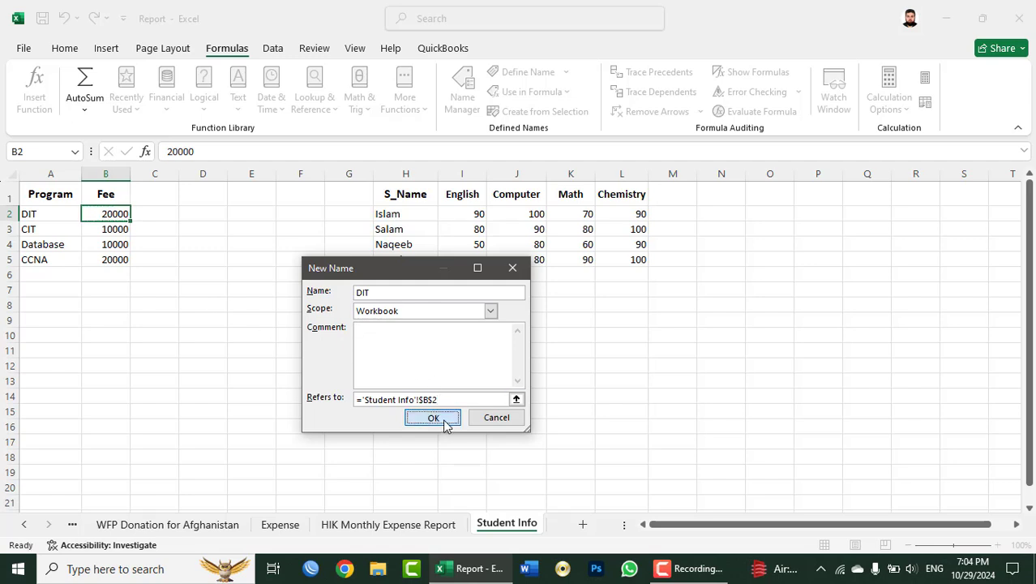
Name fee cells B3, B4 and B5 as CIT, Database and CCNA.
left_click(113, 229)
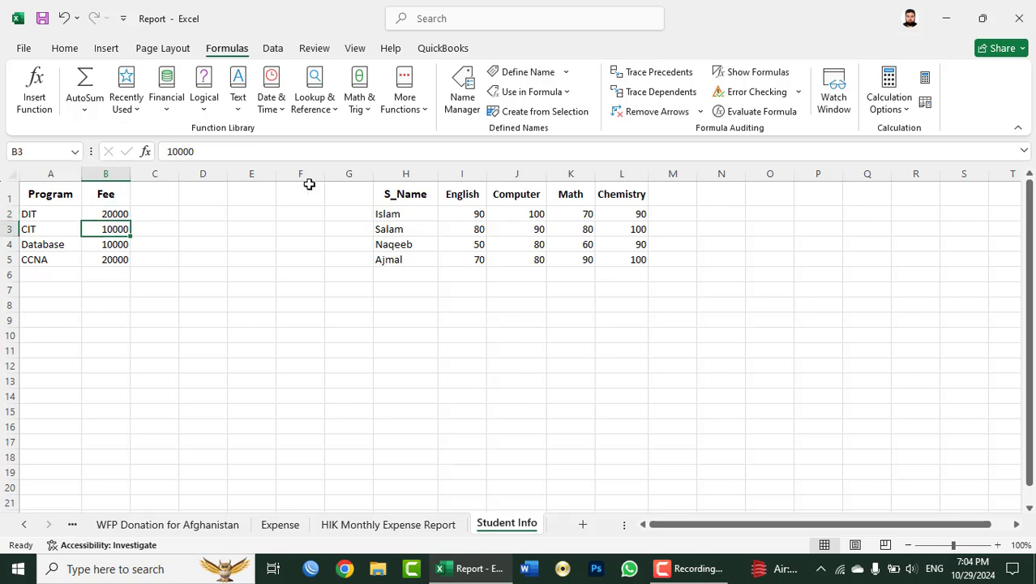
left_click(513, 71)
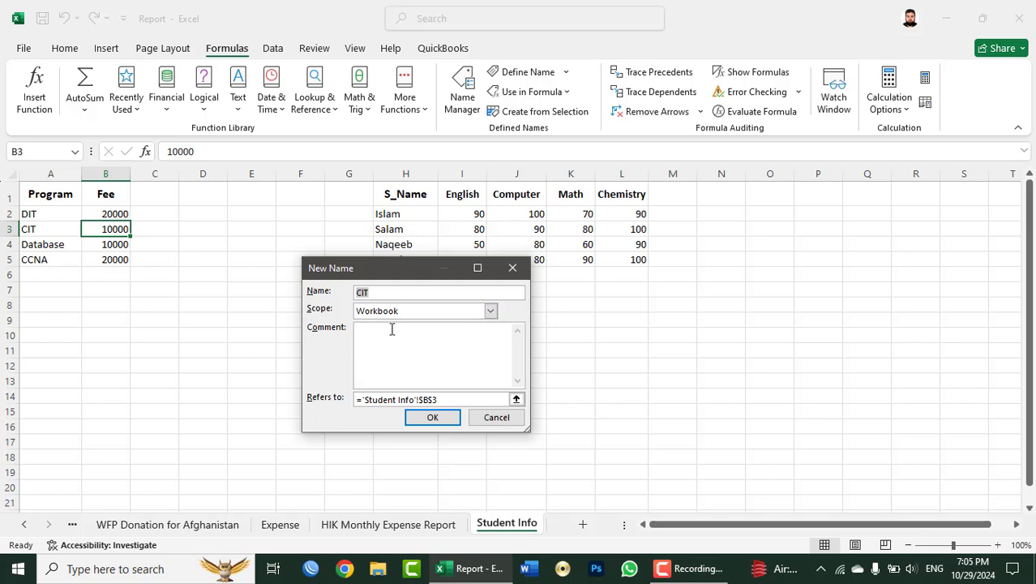
left_click(430, 420)
left_click(112, 244)
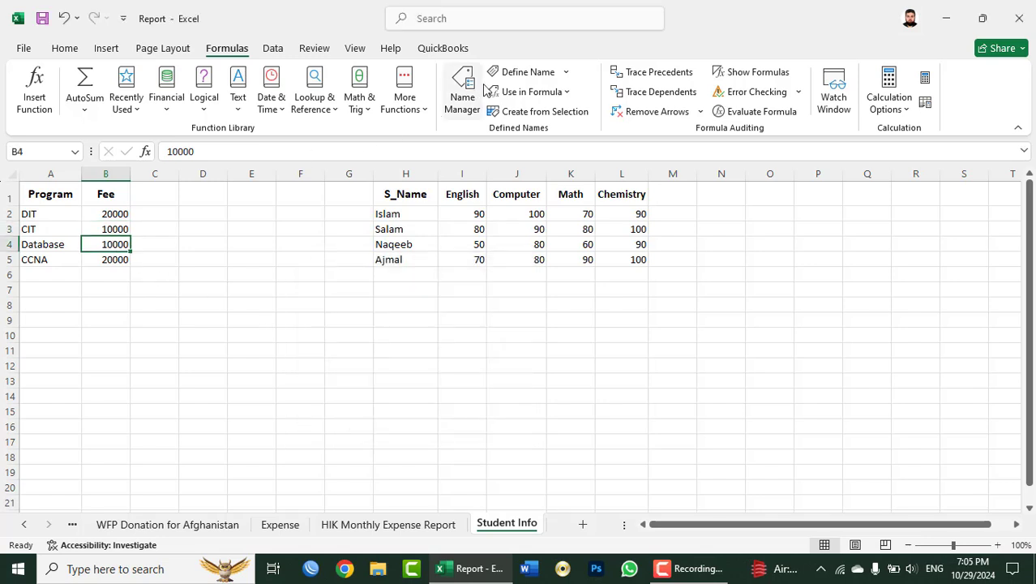
left_click(523, 71)
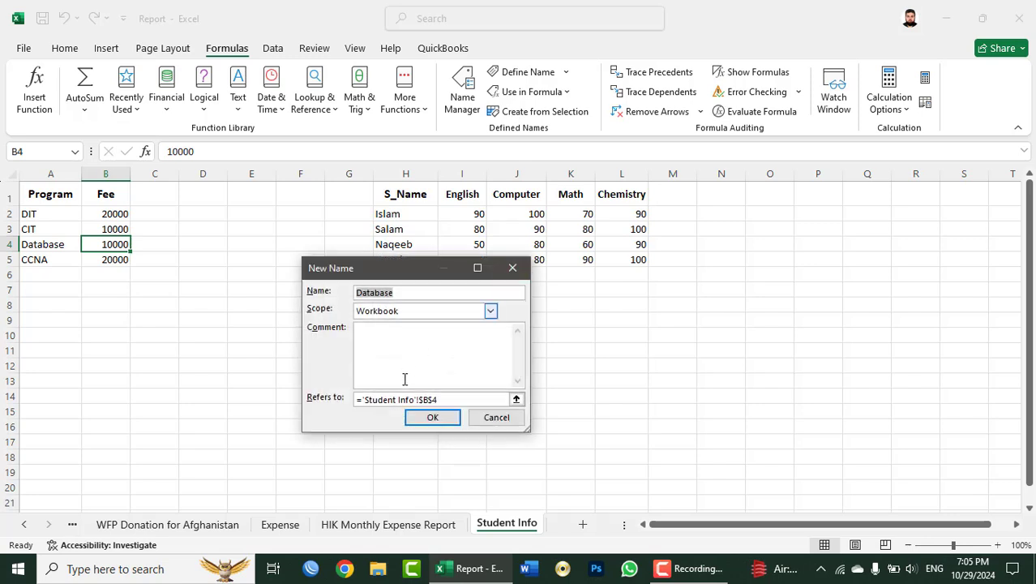
left_click(427, 417)
left_click(110, 259)
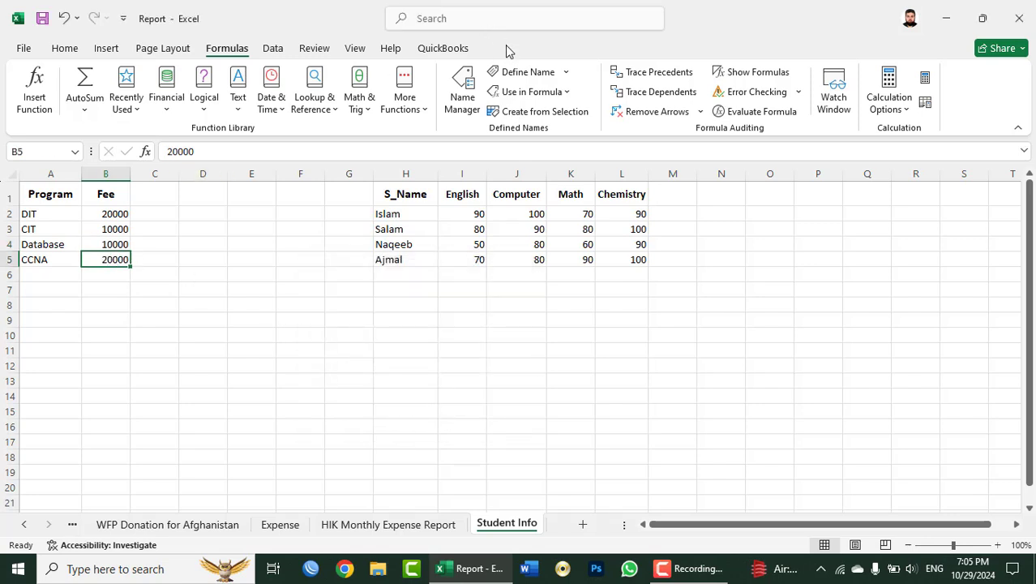
left_click(523, 72)
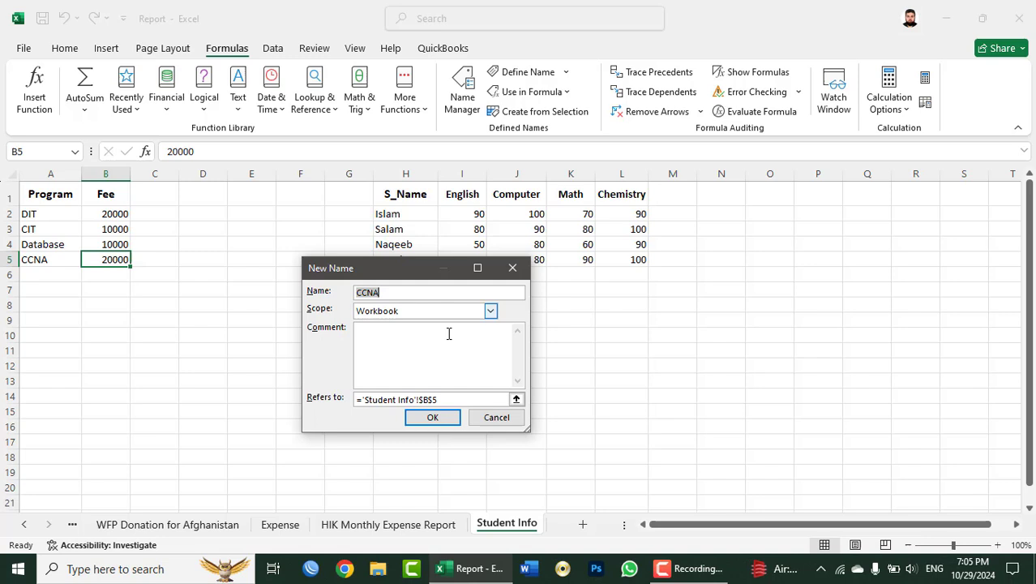
left_click(438, 418)
left_click(151, 325)
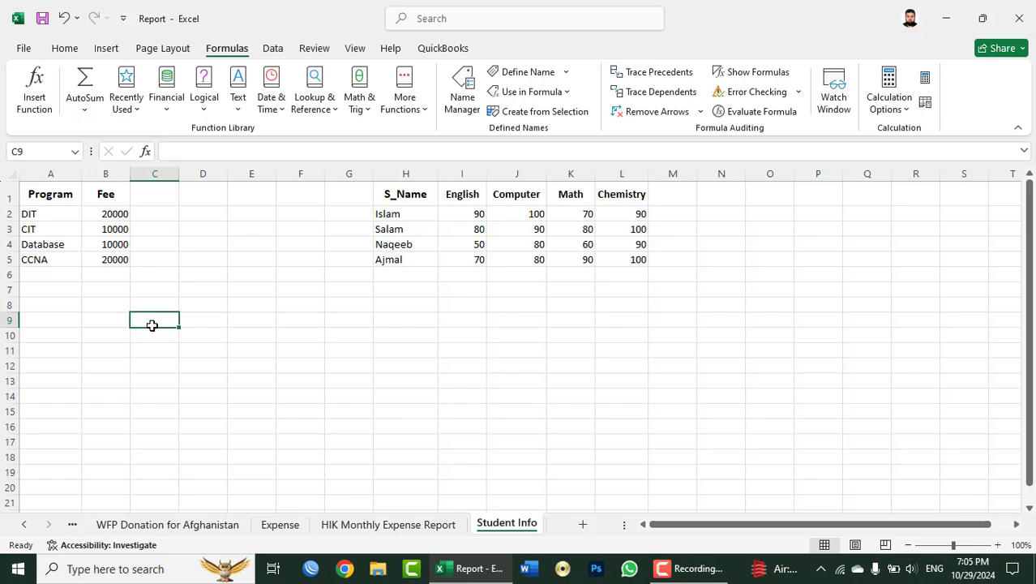
type("=dat")
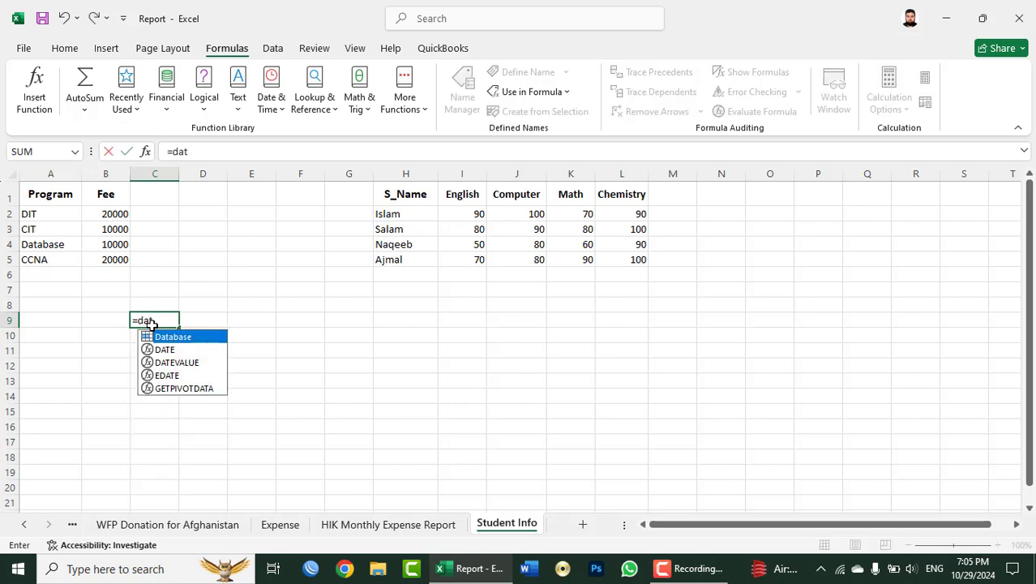
type("e")
key("BackSpace")
type("abas")
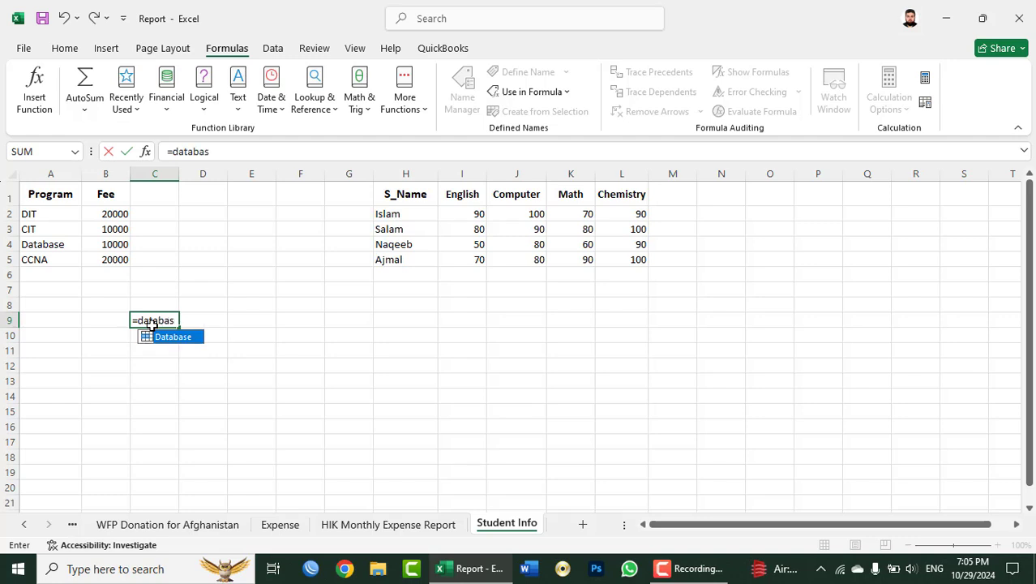
type("e")
key("Return")
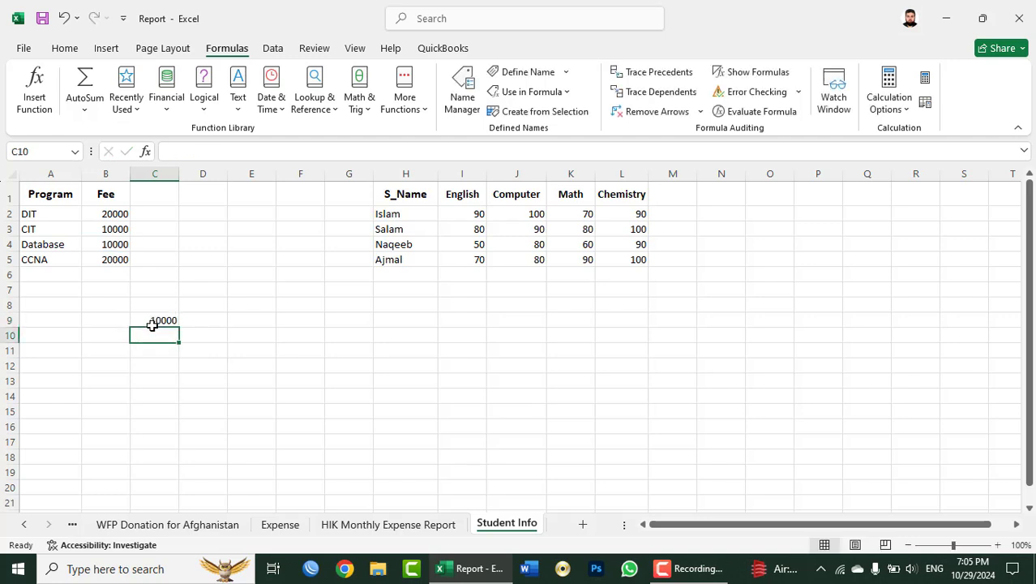
left_click(158, 319)
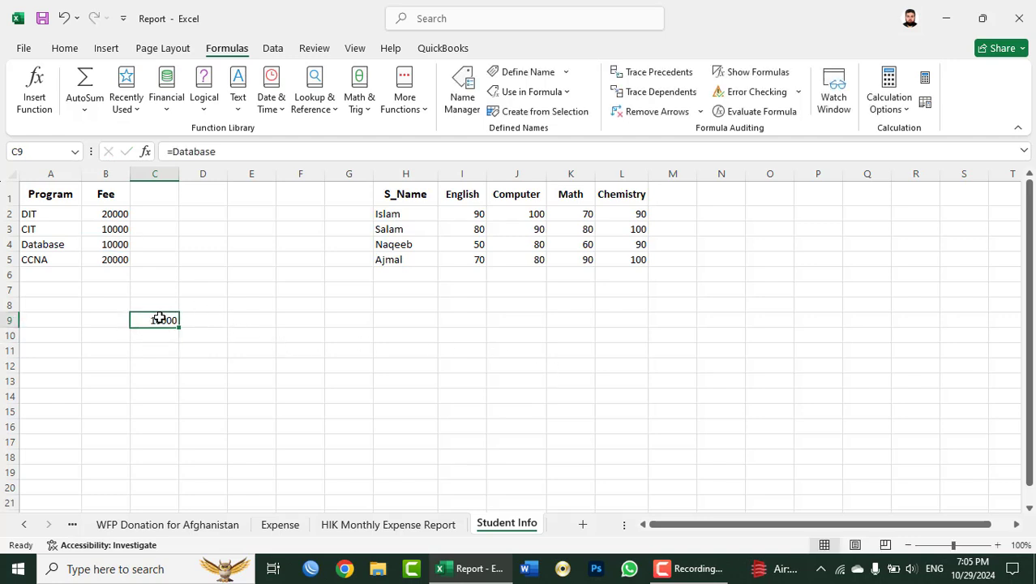
key("Delete")
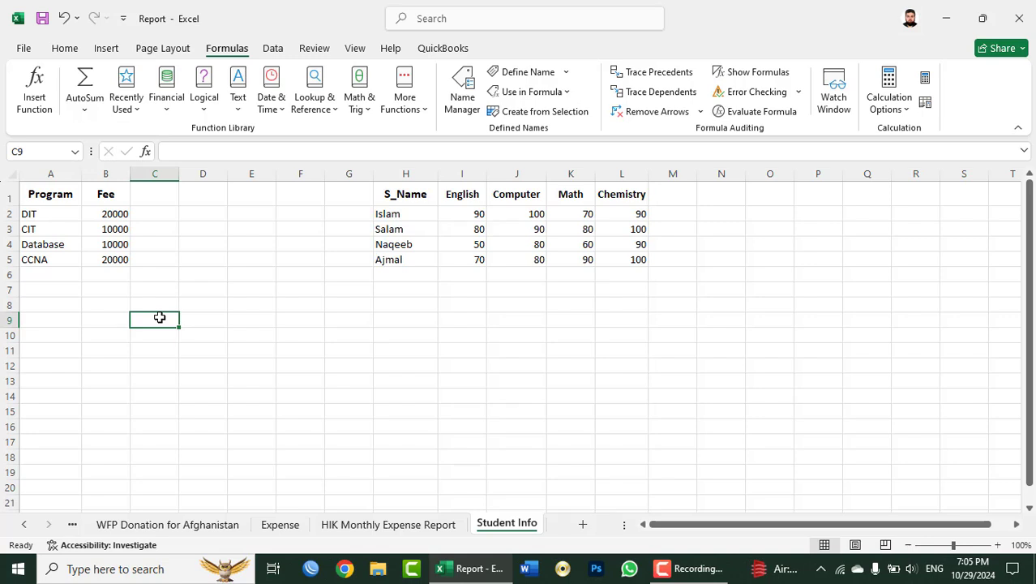
type("=database")
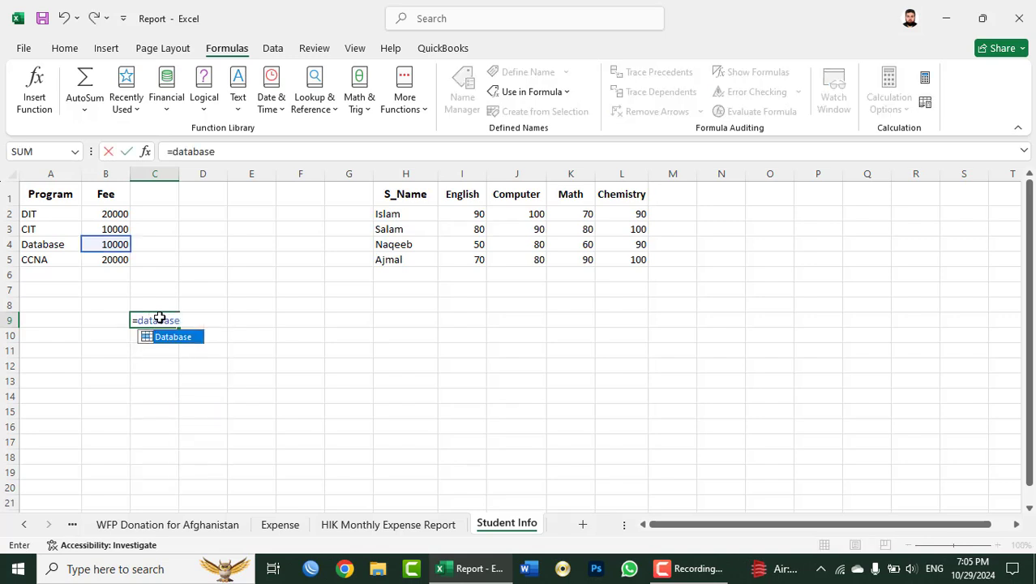
type("+ci")
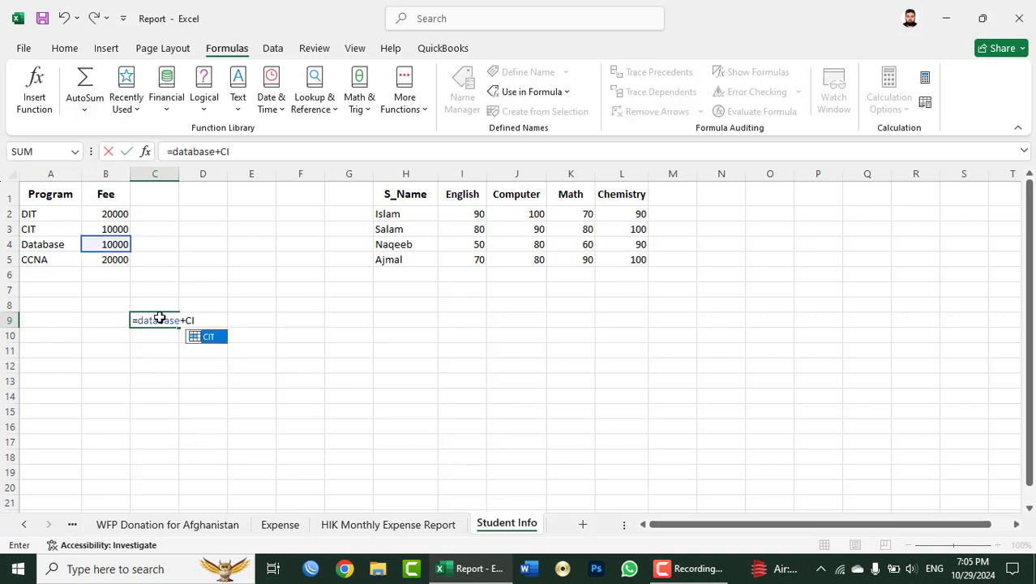
type("t")
key("Return")
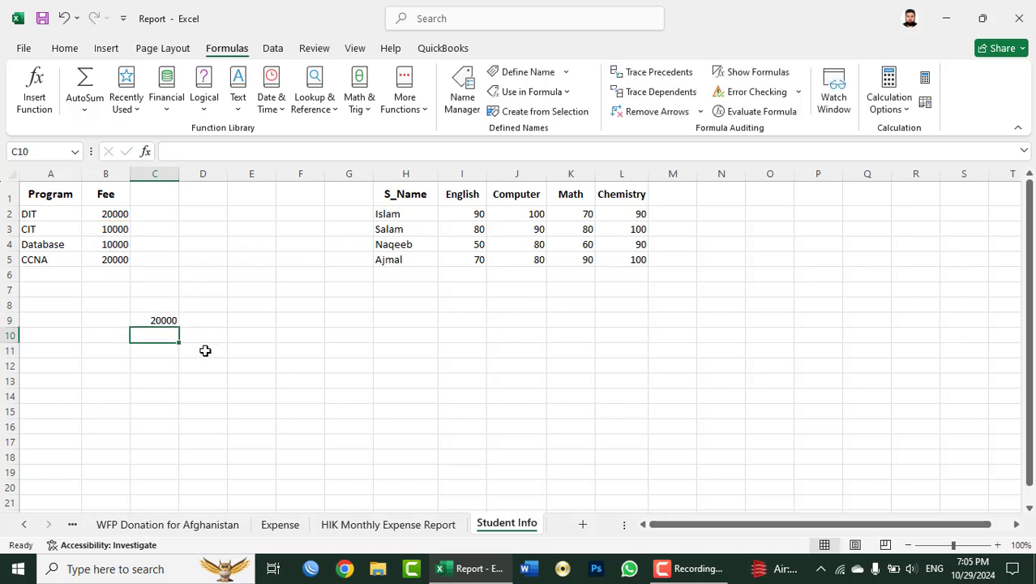
left_click(173, 321)
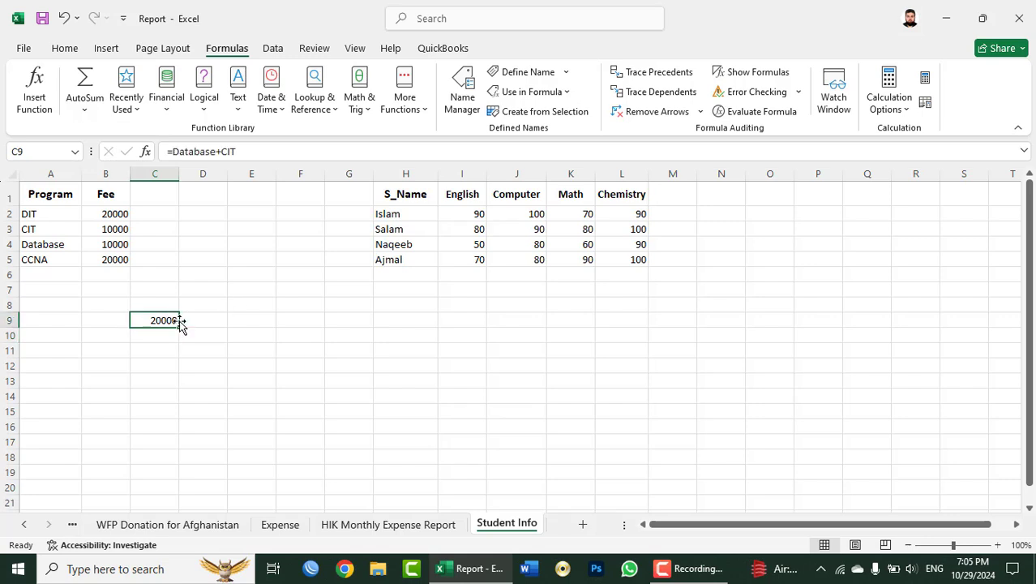
left_click(93, 230)
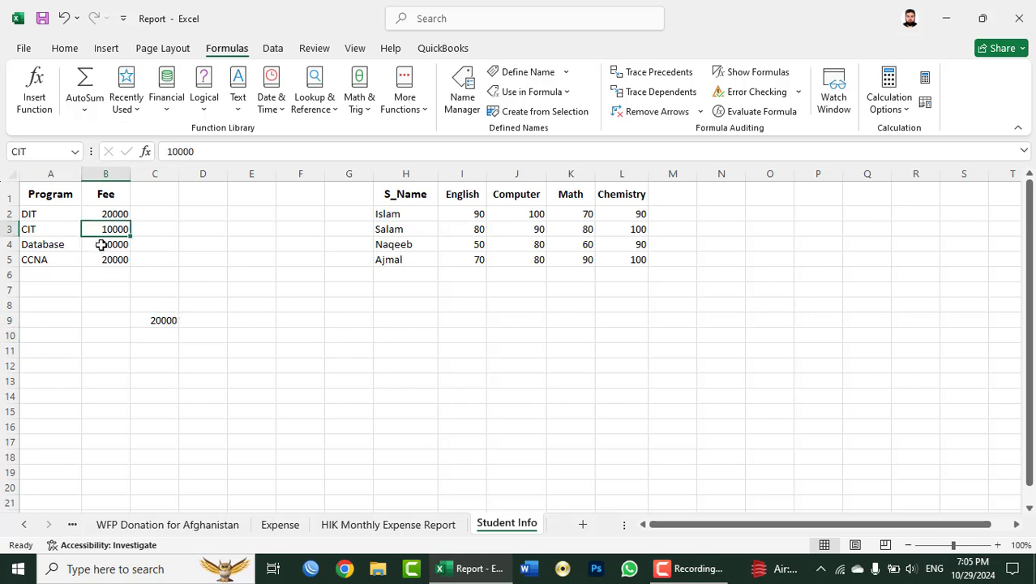
left_click(93, 243)
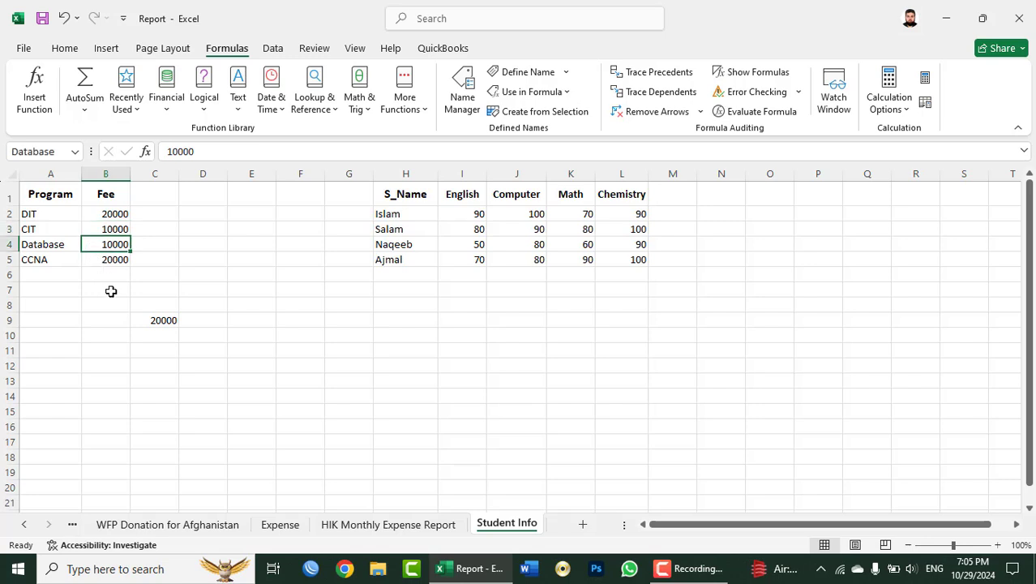
left_click(163, 321)
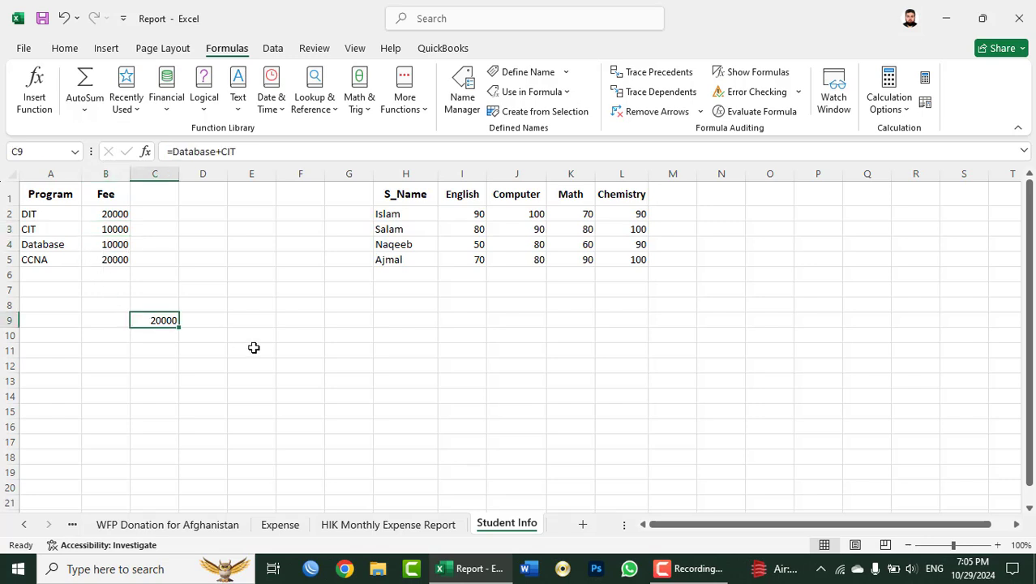
type("=")
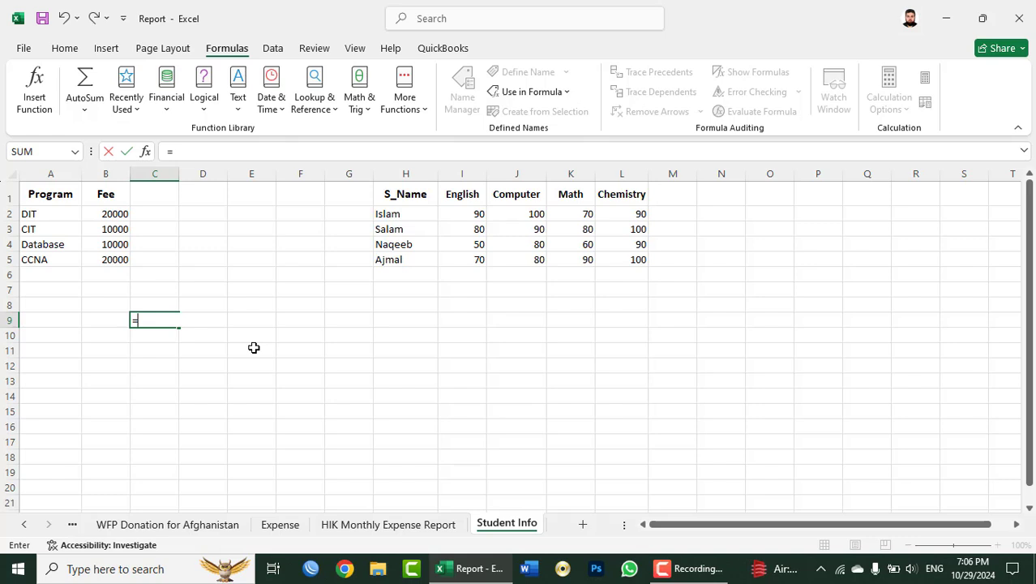
type("C")
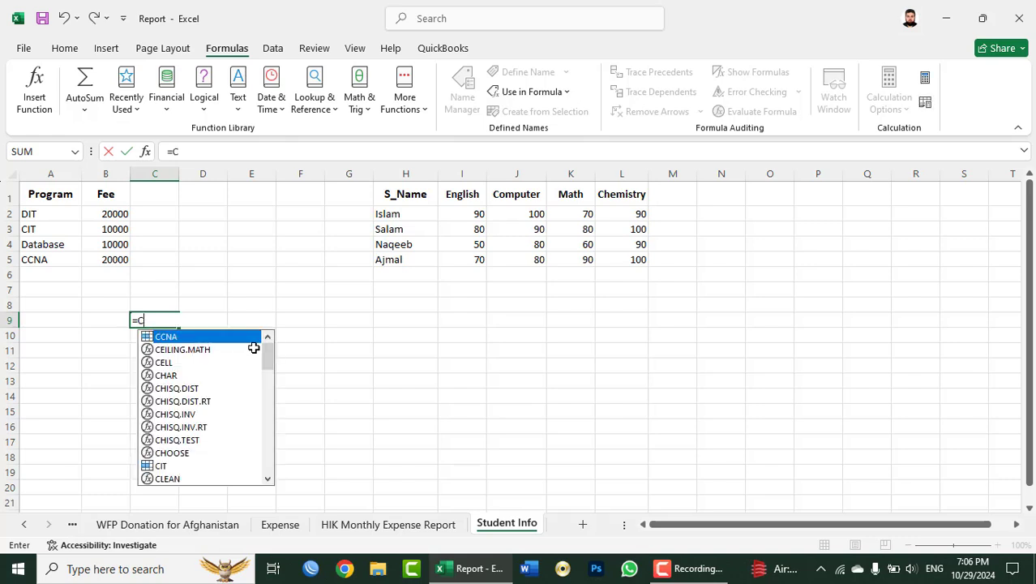
type("C")
key("Tab")
type("+D")
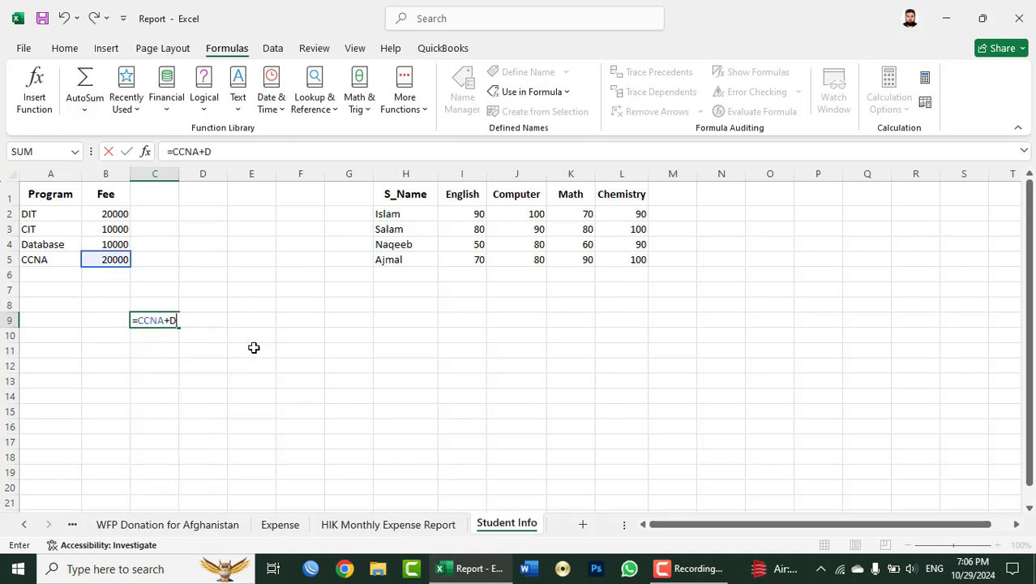
type("IT")
key("Return")
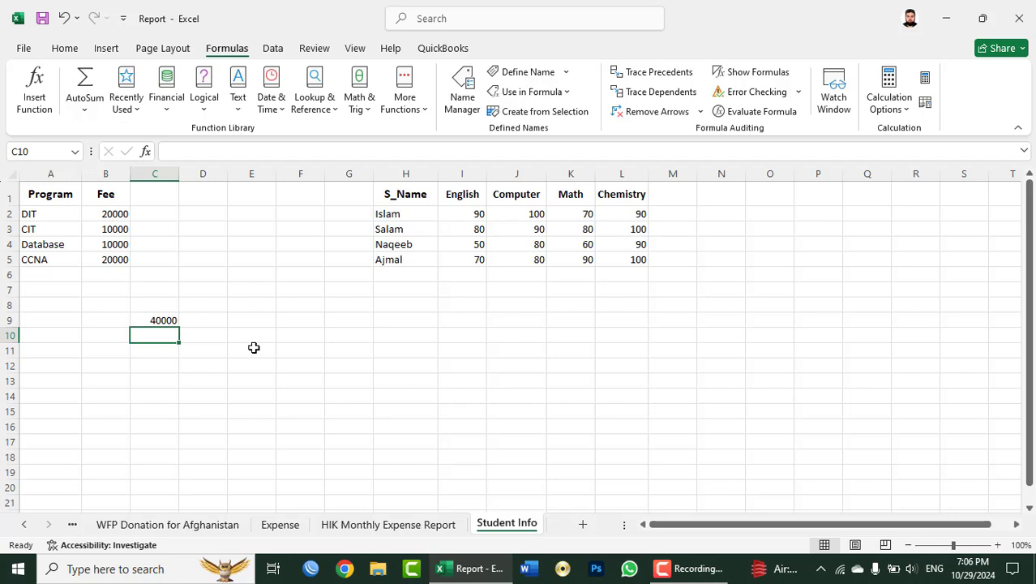
key("Up")
key("Delete")
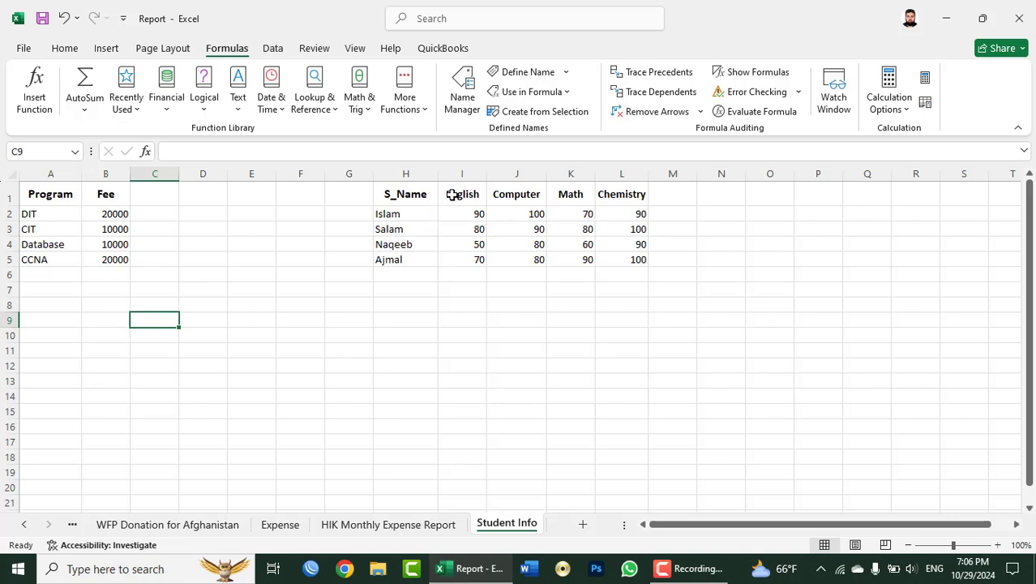
left_click_drag(457, 194, 456, 256)
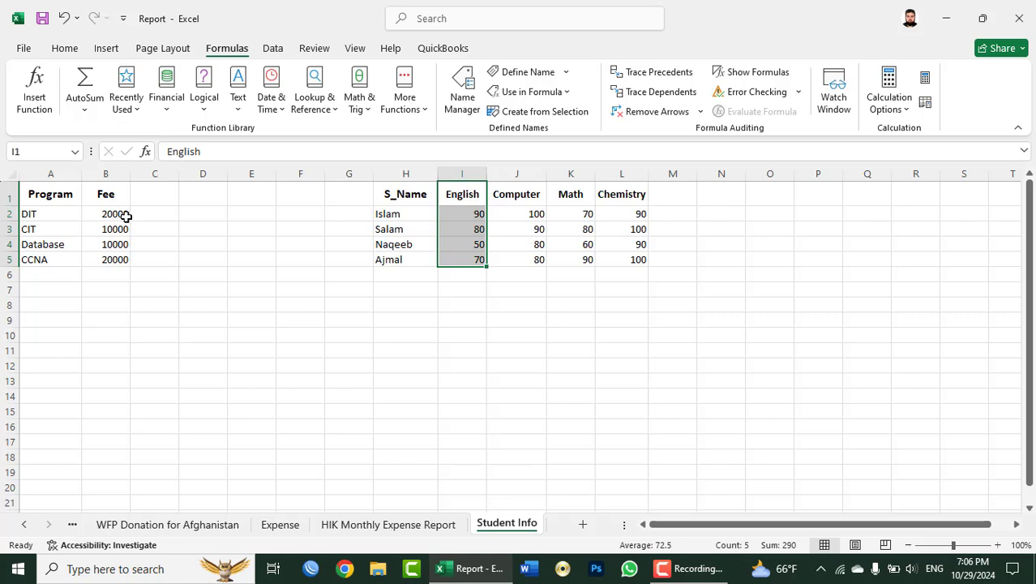
mouse_move(456, 194)
left_click_drag(456, 192, 452, 260)
left_click_drag(509, 188, 510, 258)
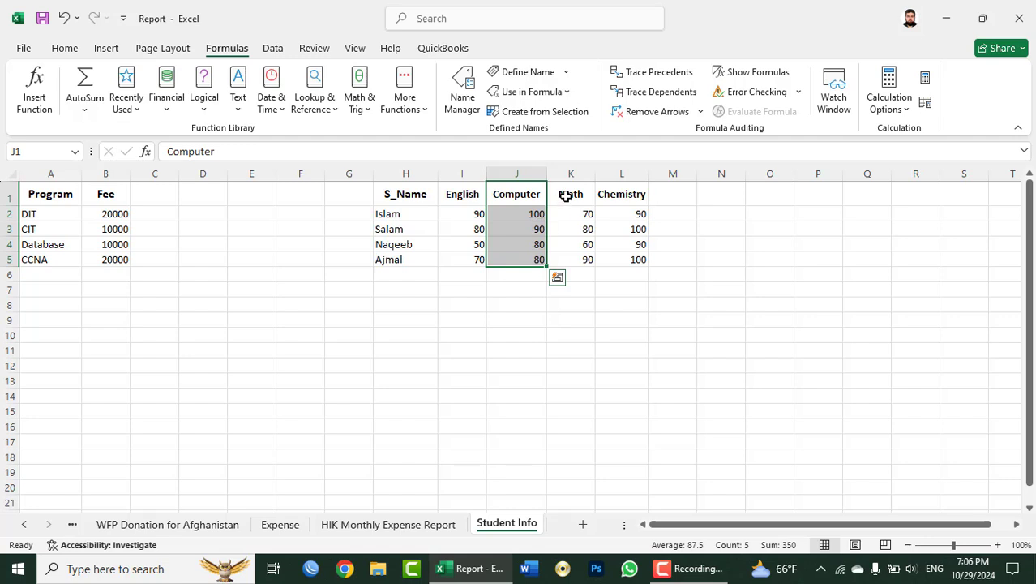
left_click_drag(566, 195, 564, 258)
left_click_drag(618, 195, 612, 260)
left_click(614, 172)
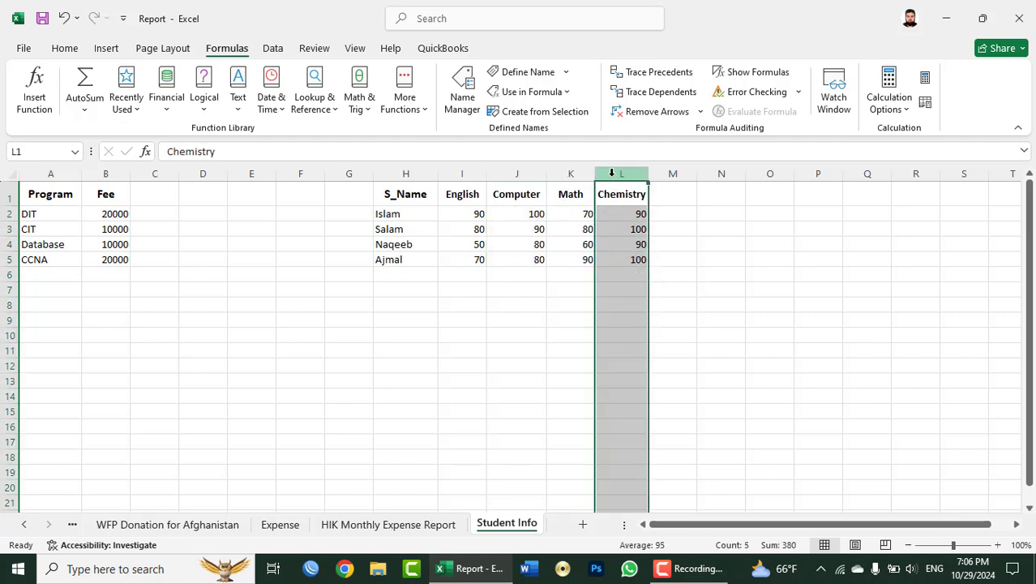
left_click(571, 173)
left_click(6, 213)
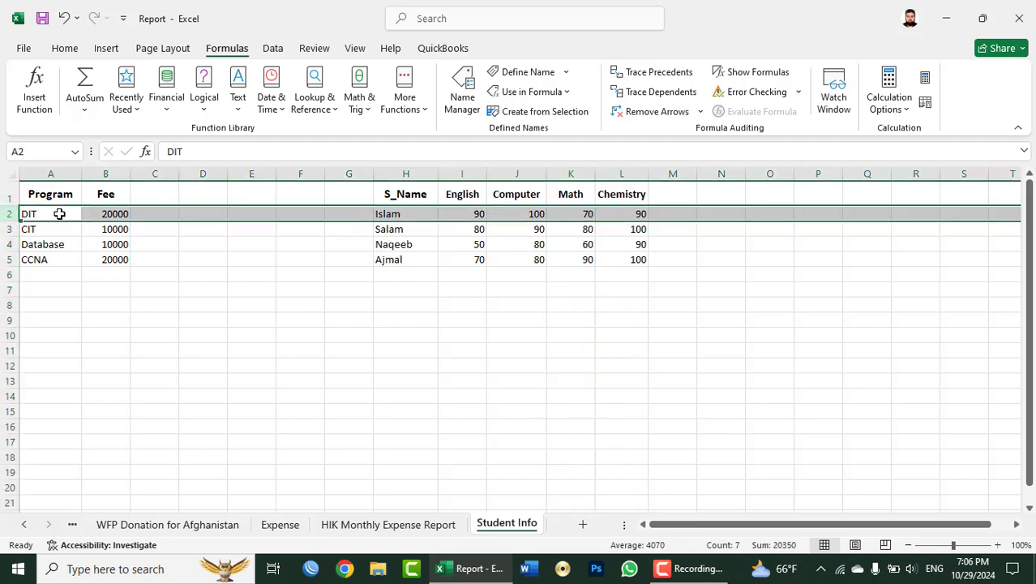
left_click(178, 214)
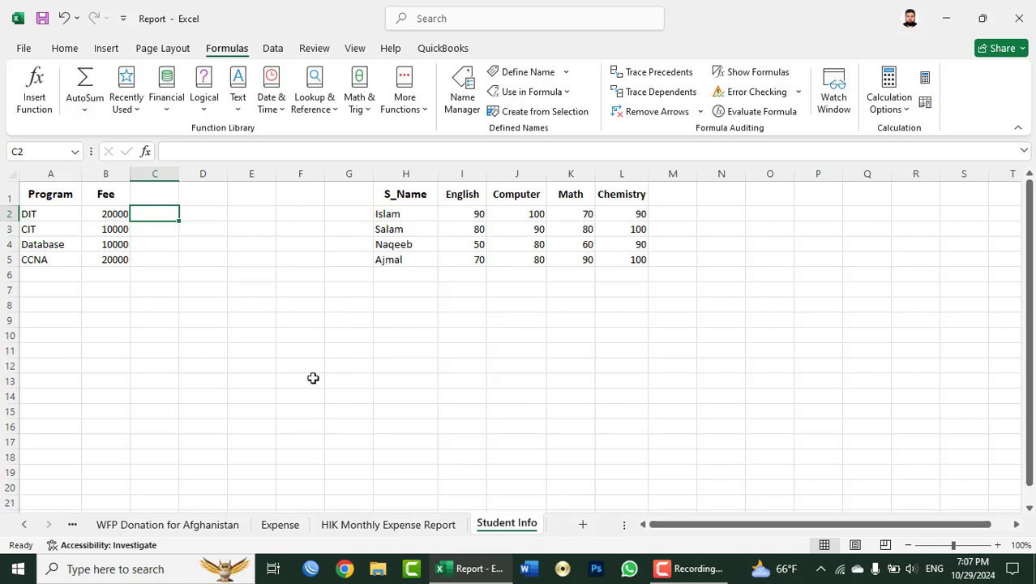
left_click(334, 529)
On the HIK Monthly Expense Report sheet, name the January figures B3:B6 as Jan.
left_click(283, 527)
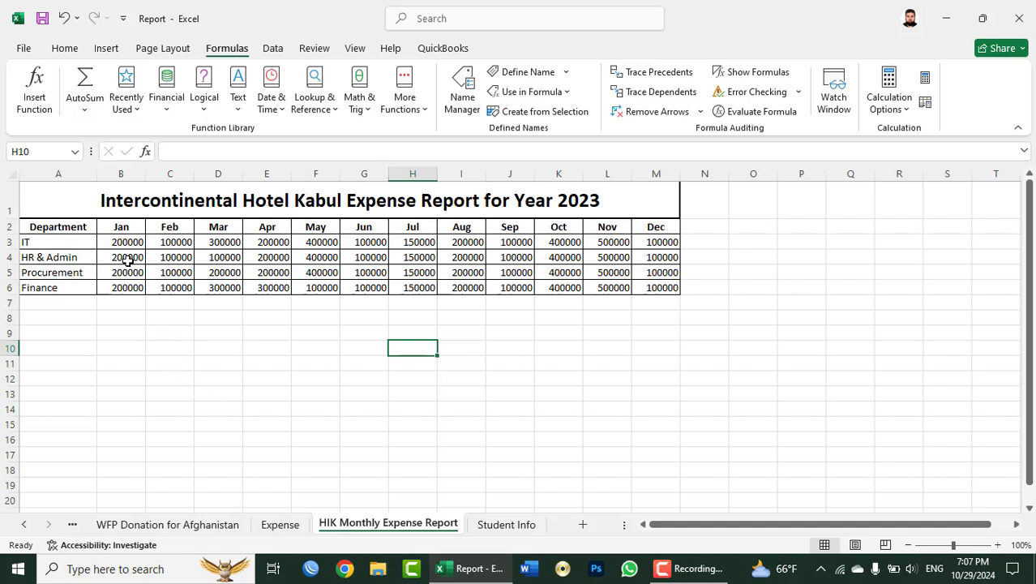
left_click_drag(120, 229, 121, 286)
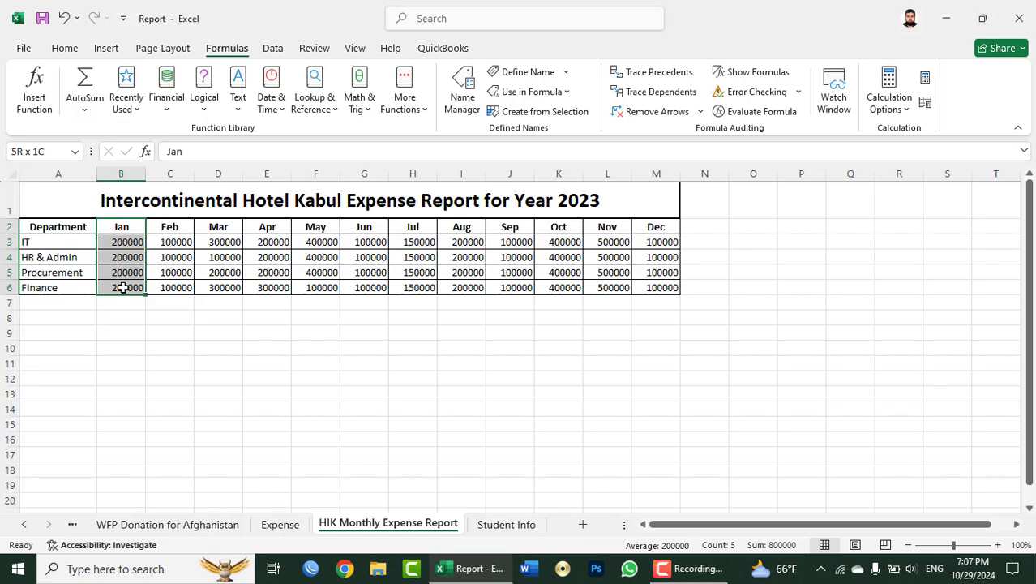
left_click_drag(127, 244, 128, 286)
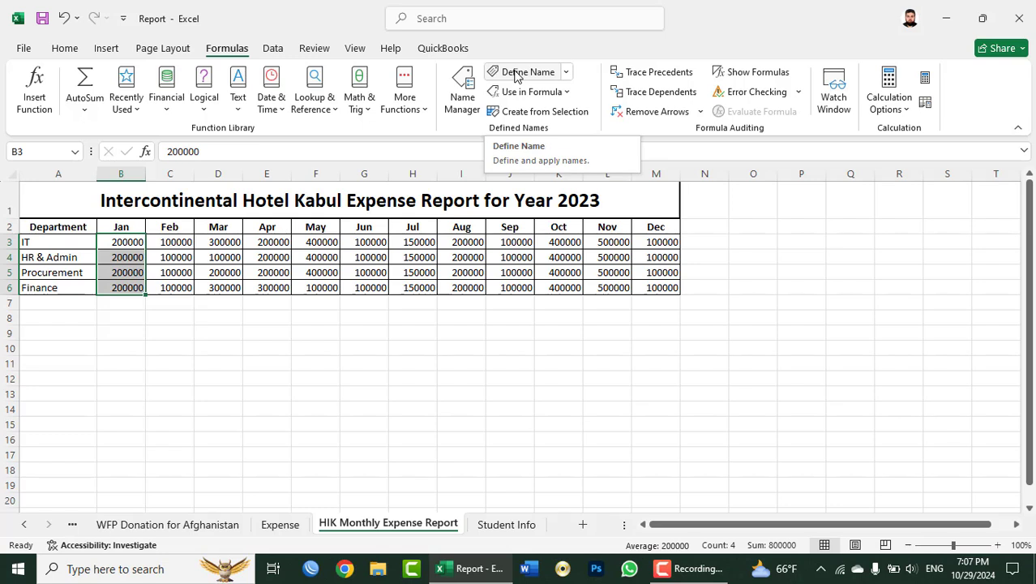
left_click(516, 73)
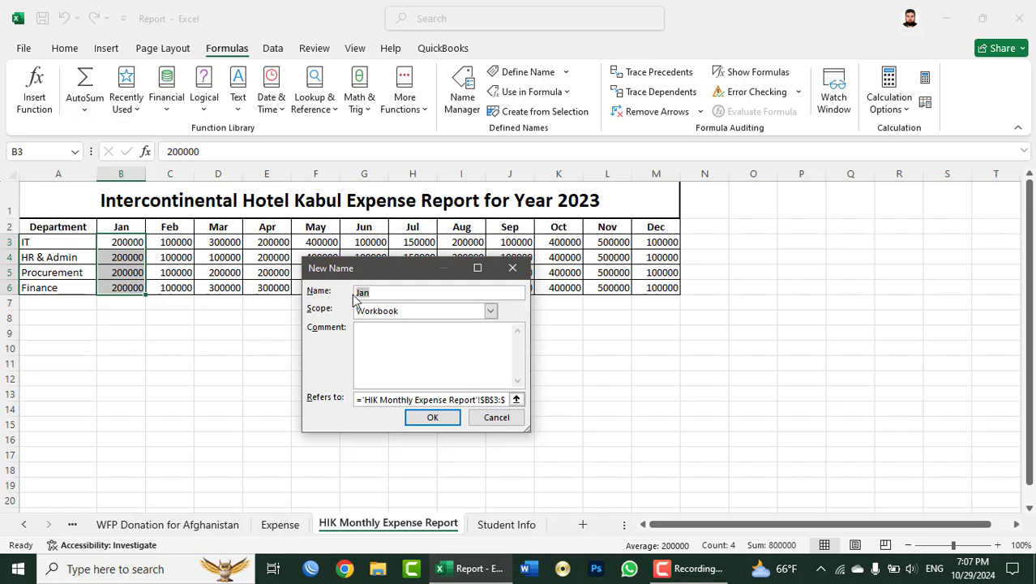
left_click(431, 417)
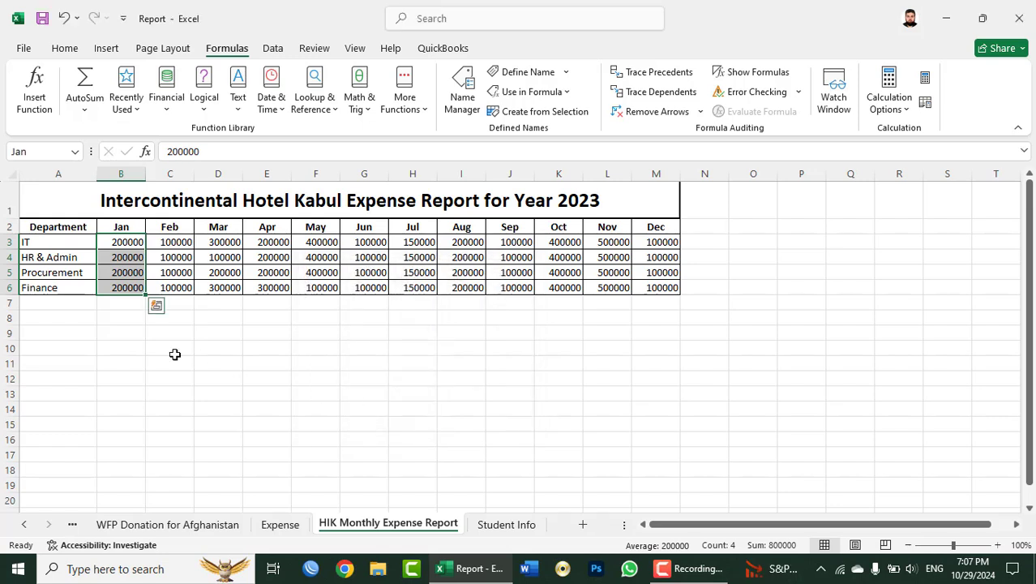
left_click(121, 332)
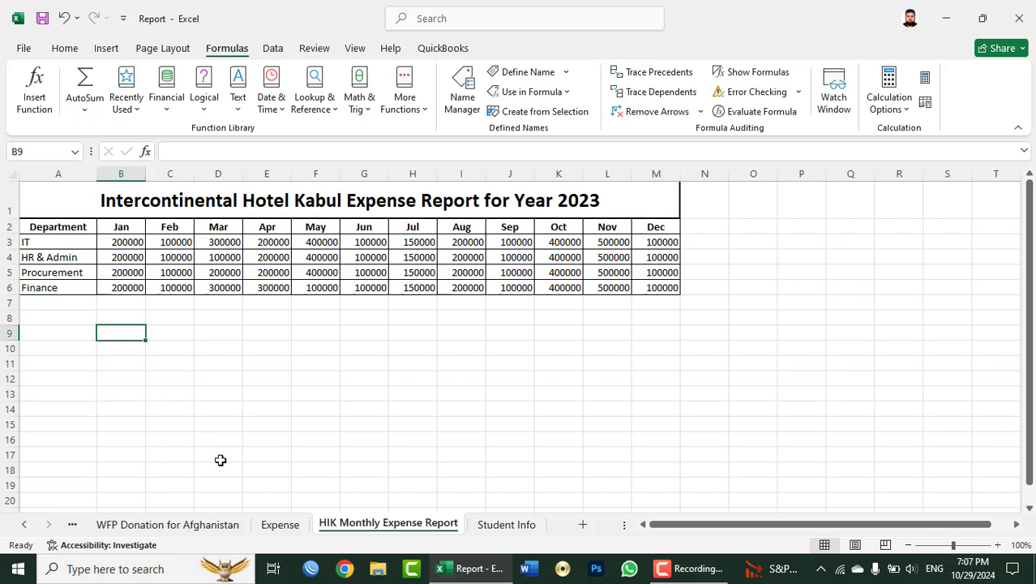
type("=Jan")
key("Return")
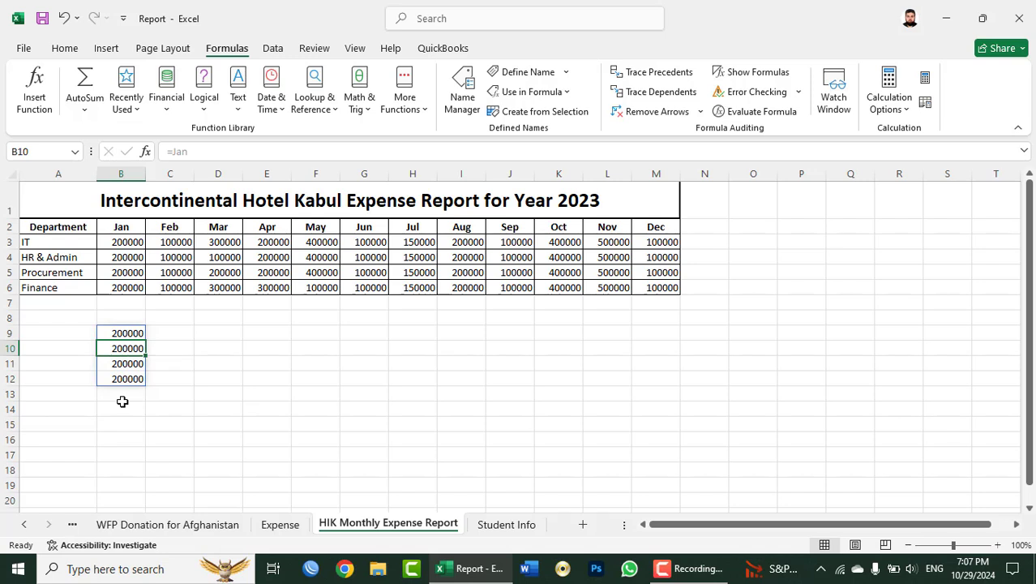
mouse_move(126, 332)
left_mouse_down()
mouse_move(123, 390)
mouse_move(124, 373)
left_mouse_up()
key("Delete")
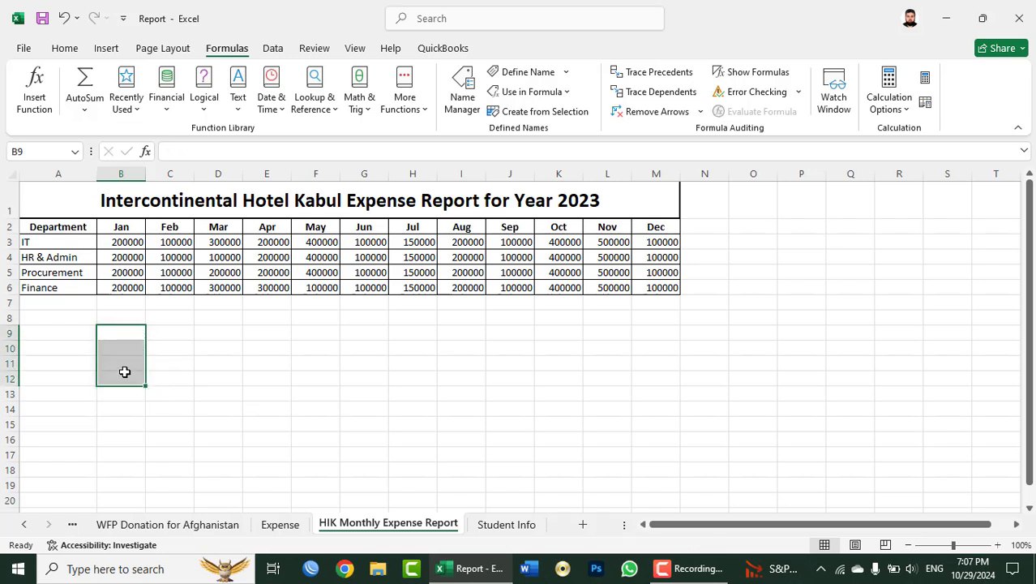
left_click(122, 319)
type("=sum")
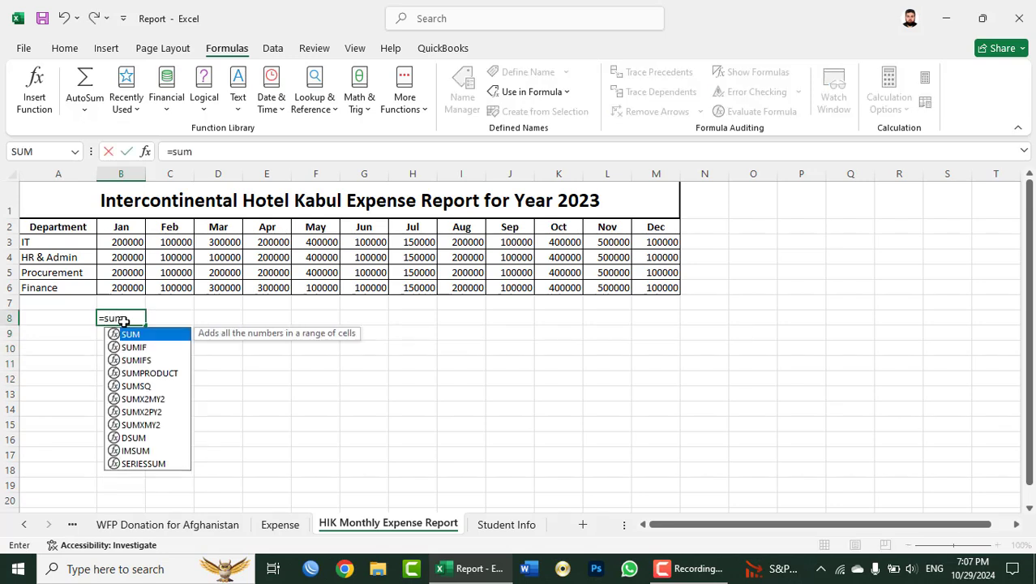
type("(j")
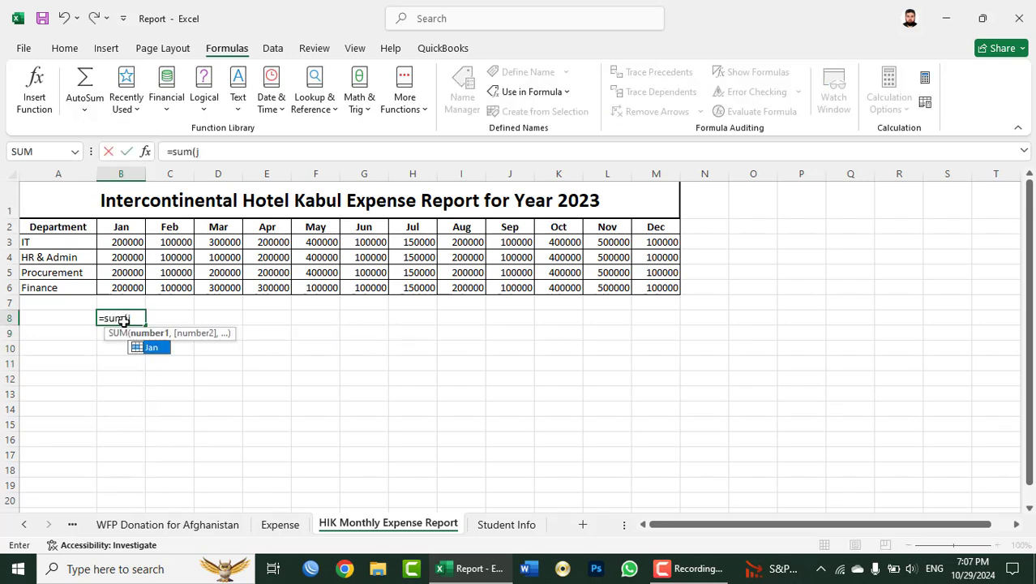
type("an)")
key("Return")
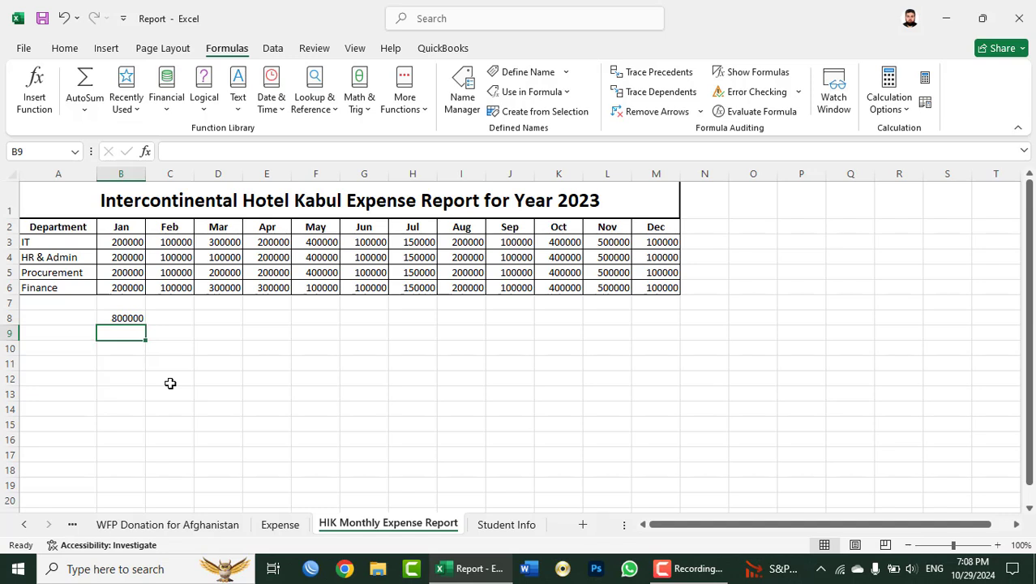
left_click(127, 318)
key("Delete")
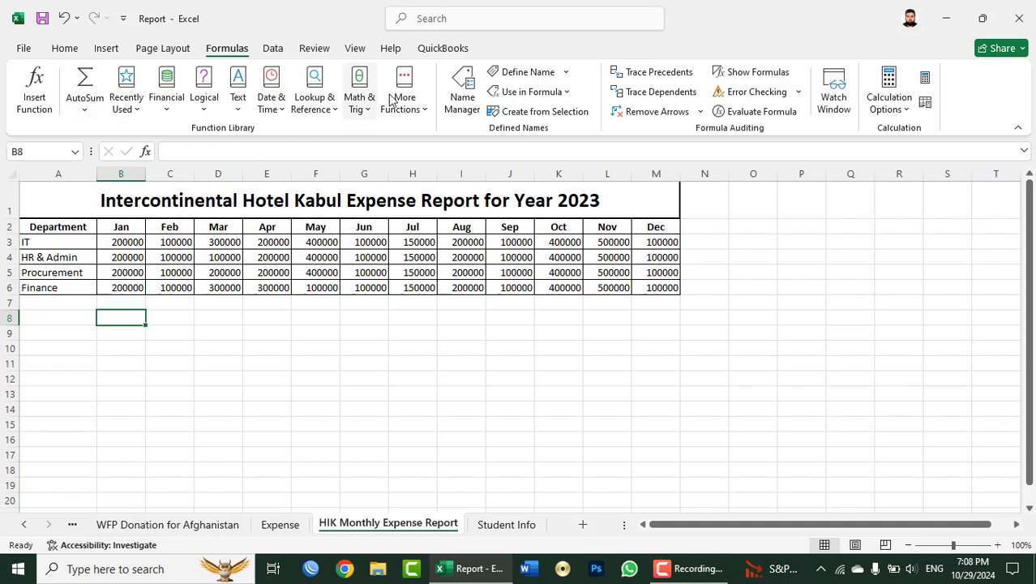
Name the IT and HR & Admin rows' monthly amounts as IT and HR__Admin.
left_click(108, 174)
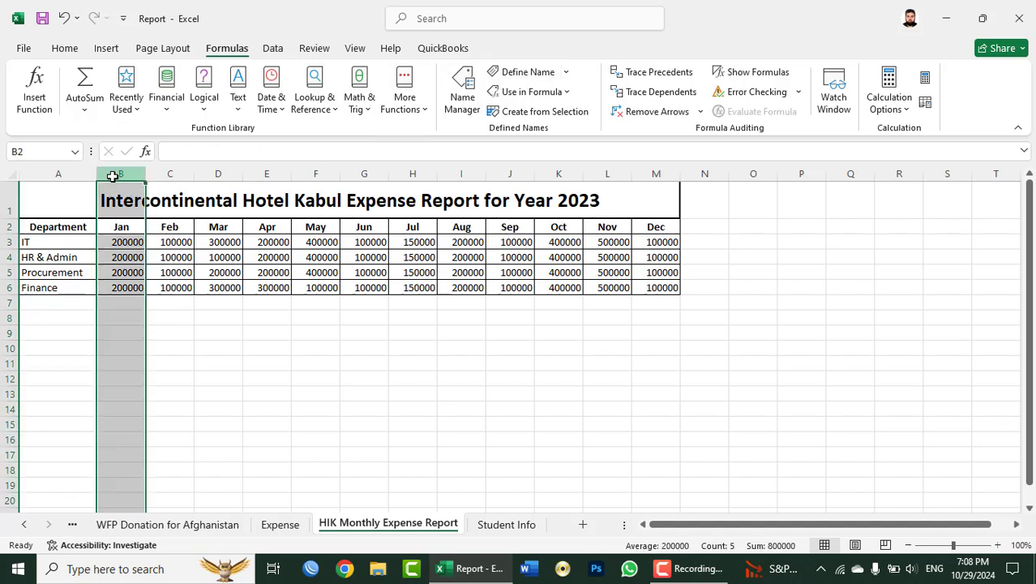
left_click(9, 242)
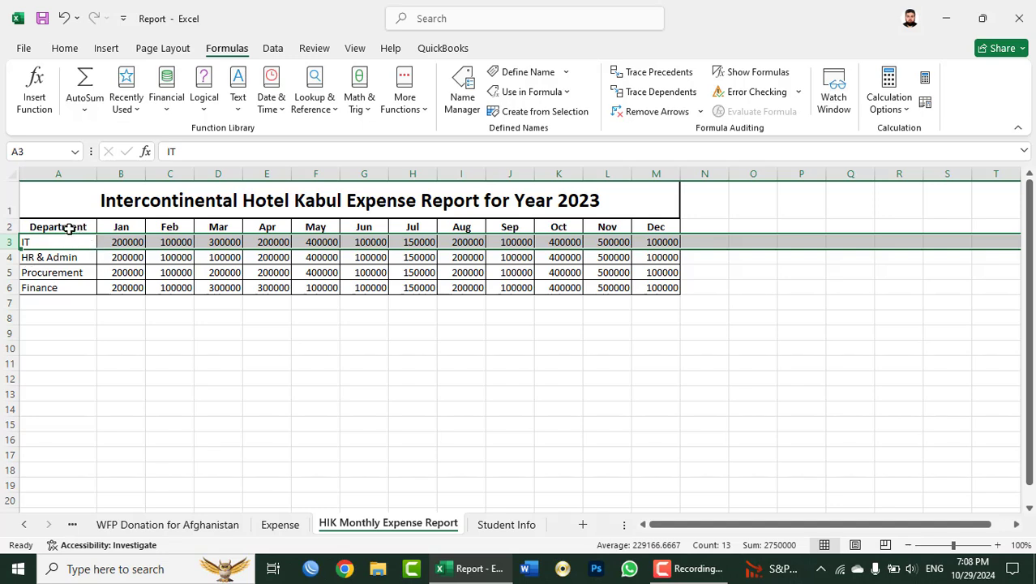
mouse_move(65, 228)
left_mouse_down()
mouse_move(53, 243)
mouse_move(55, 285)
left_mouse_up()
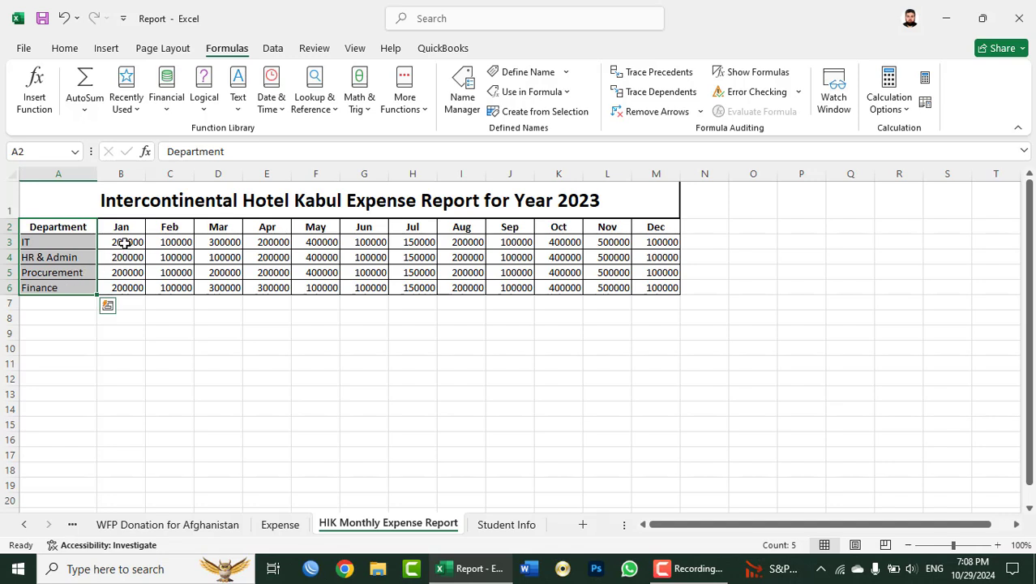
left_click_drag(124, 244, 637, 242)
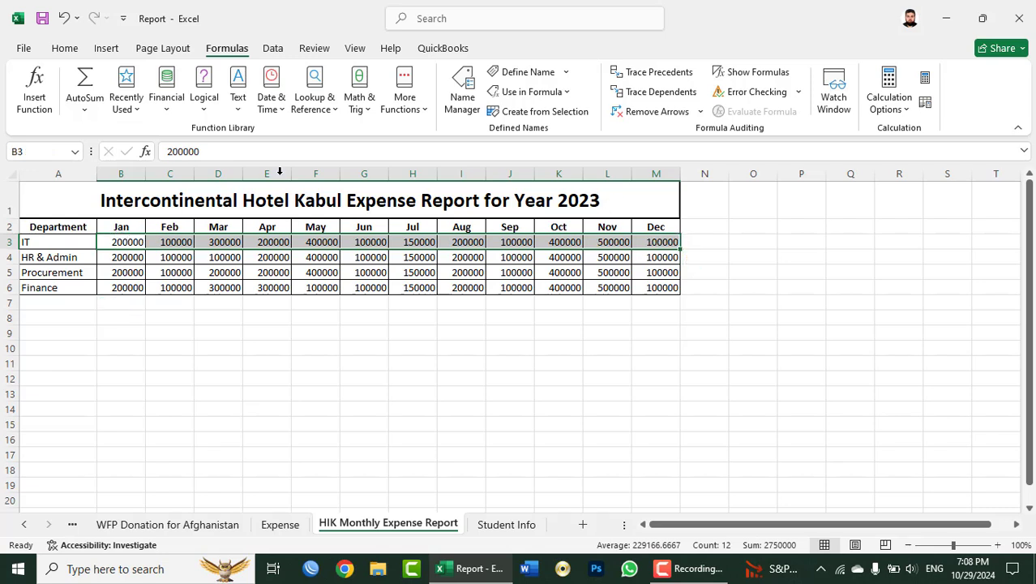
left_click(531, 78)
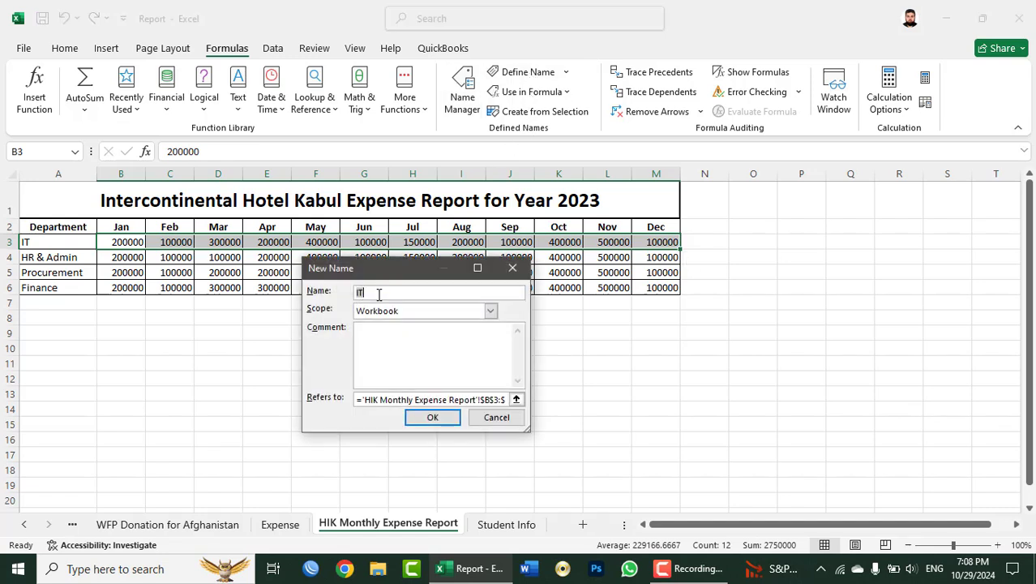
left_click(423, 420)
left_click(124, 257)
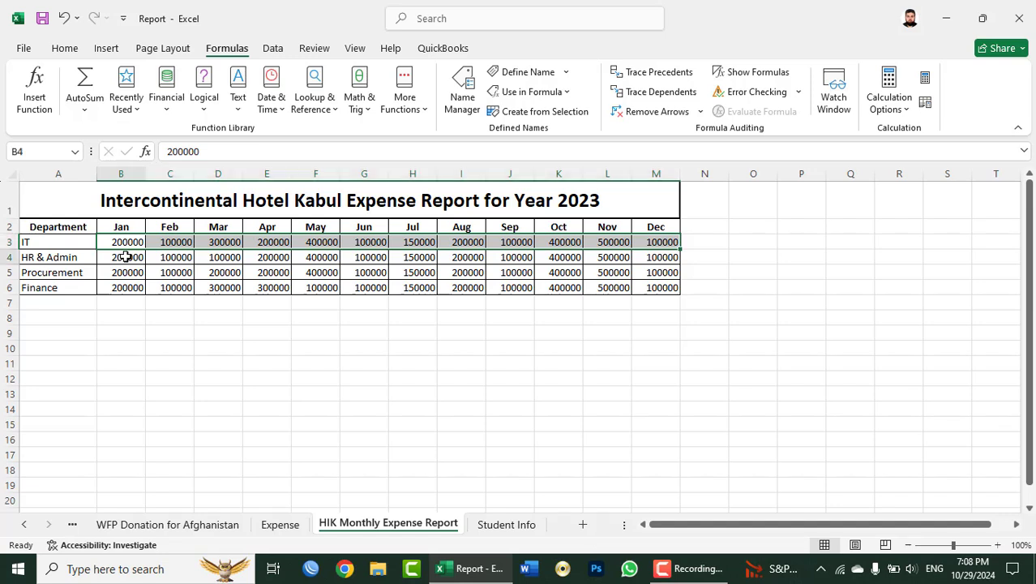
left_click_drag(124, 257, 657, 257)
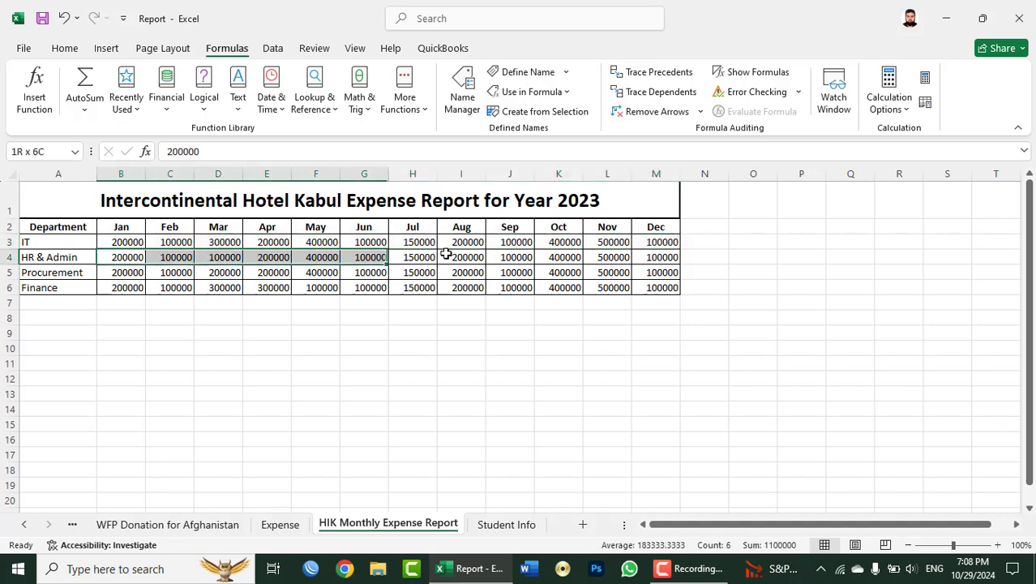
left_click(519, 71)
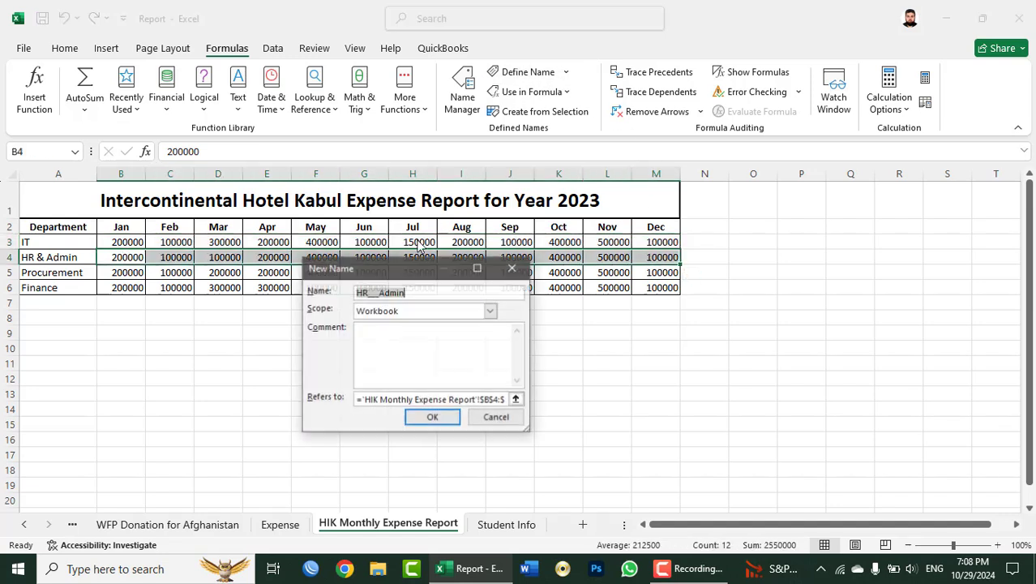
left_click(432, 419)
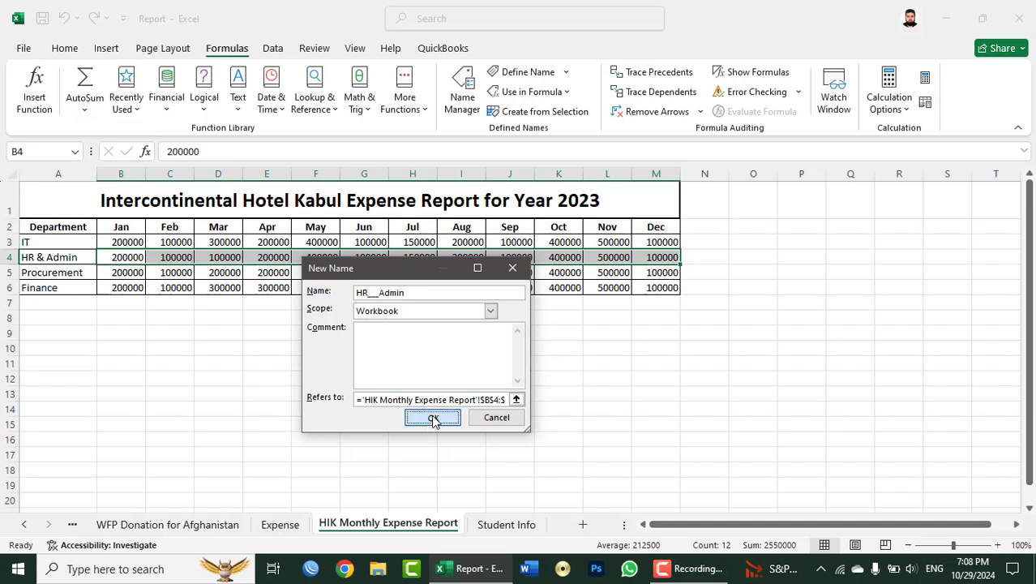
Name the Procurement and Finance rows' monthly amounts as Procurement and Finance.
left_click(136, 274)
left_click_drag(194, 270, 670, 272)
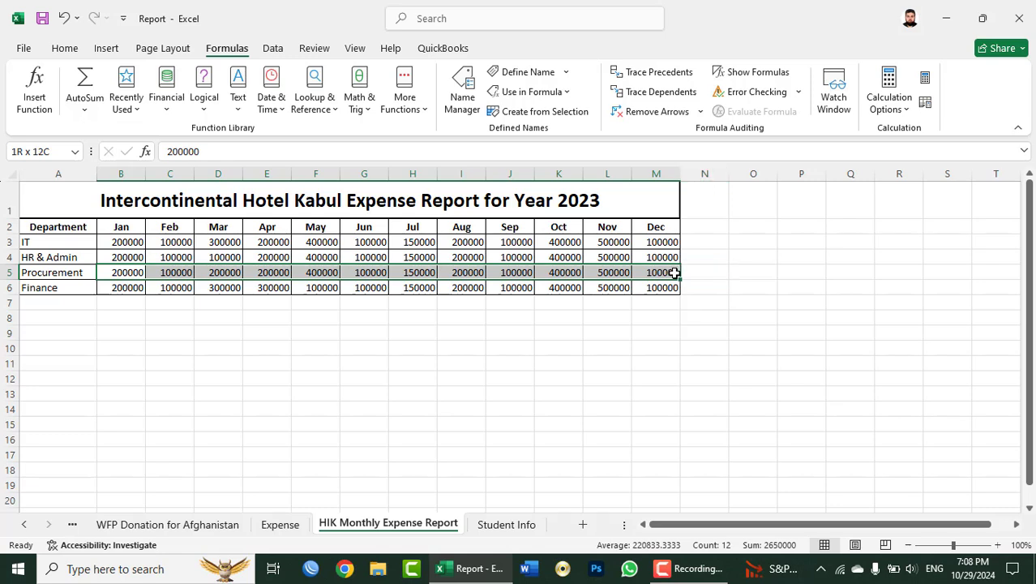
left_click(516, 71)
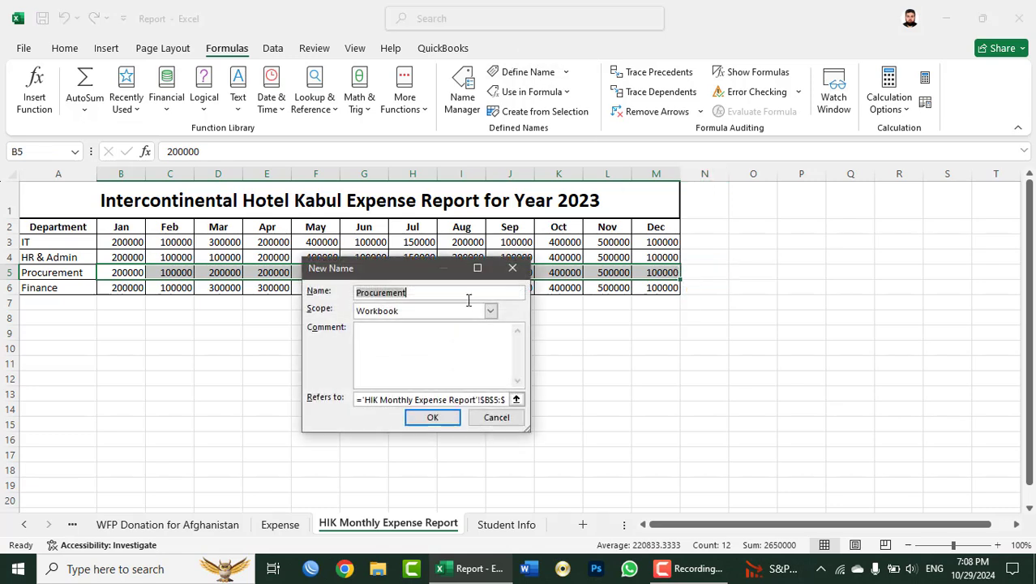
left_click(432, 418)
left_click_drag(148, 289, 647, 282)
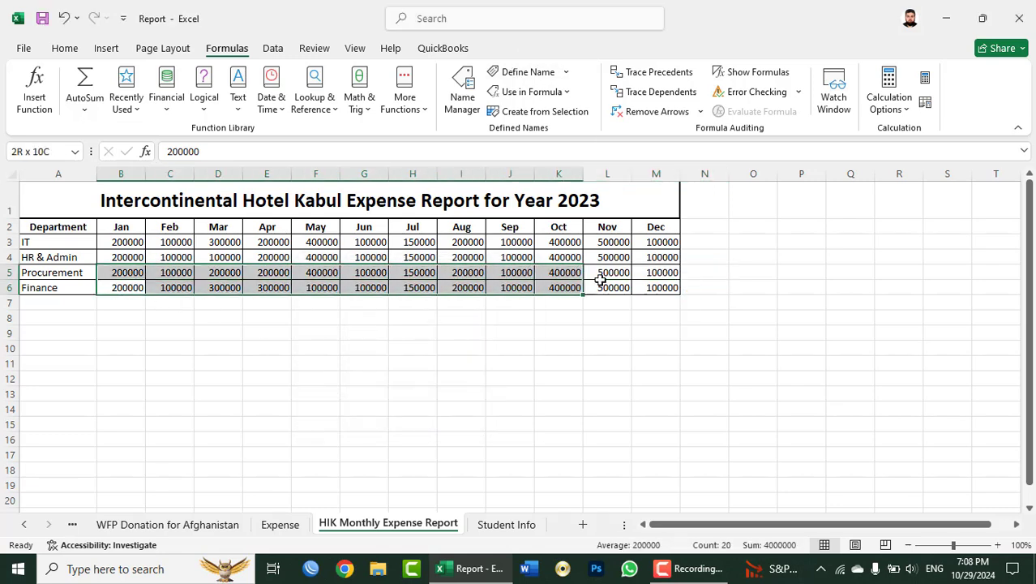
left_click(531, 72)
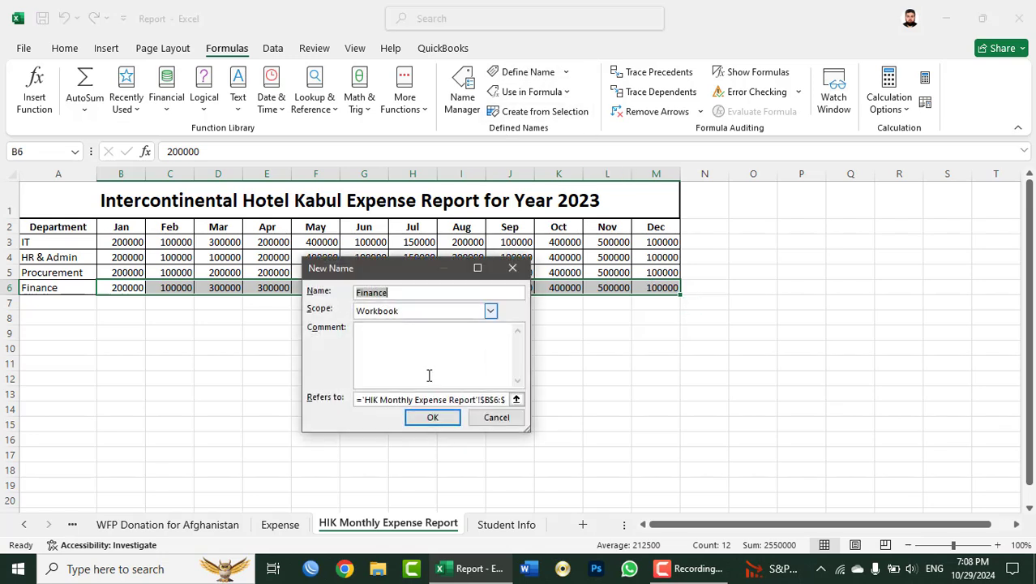
left_click(432, 418)
left_click(128, 334)
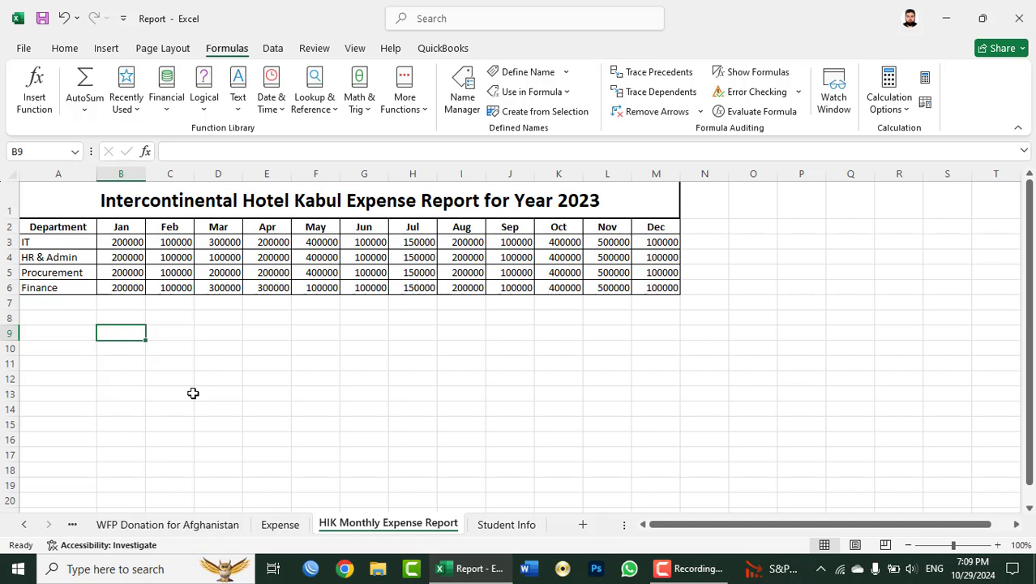
type("=su")
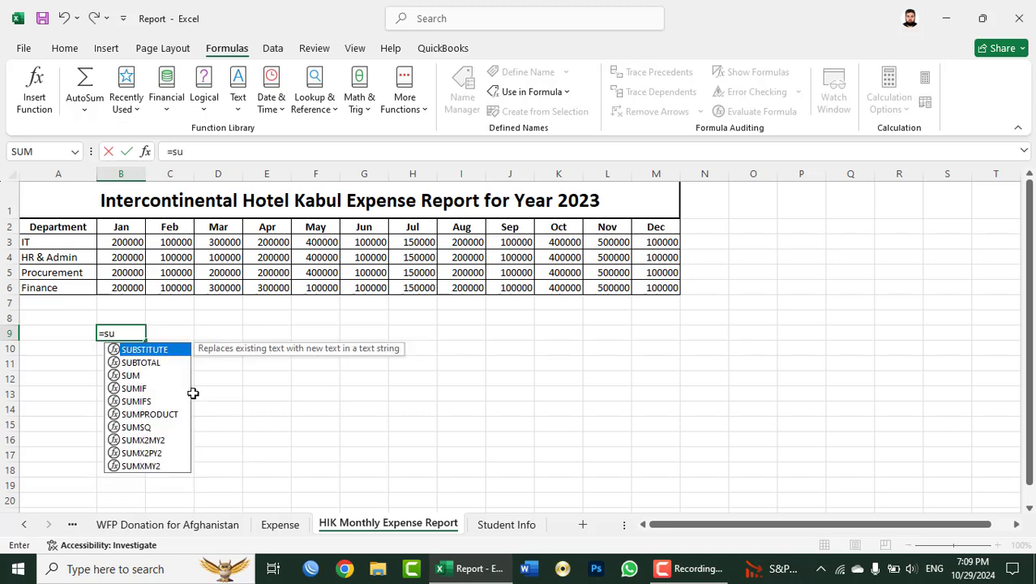
type("m(")
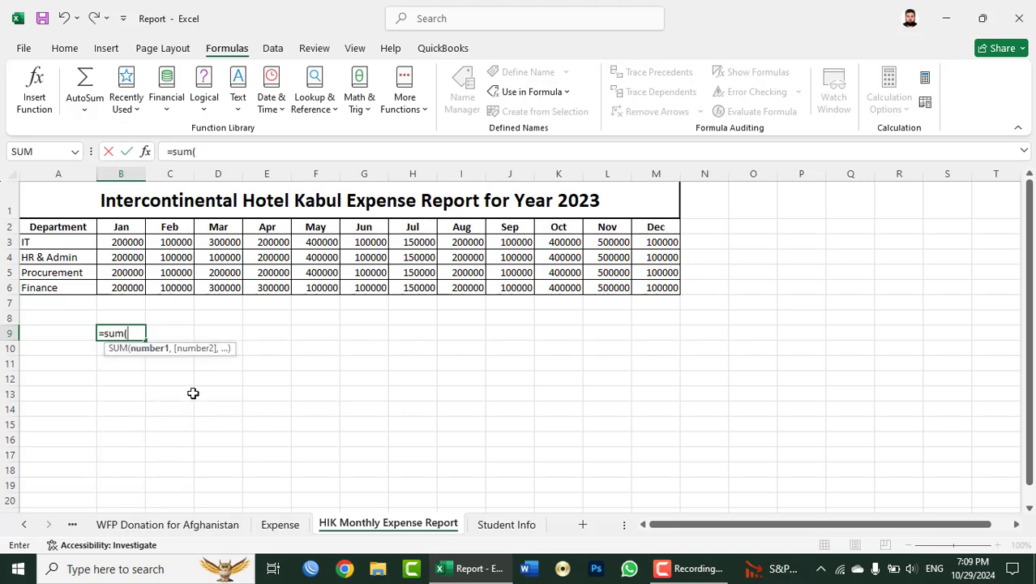
type("b3:m3)")
key("Return")
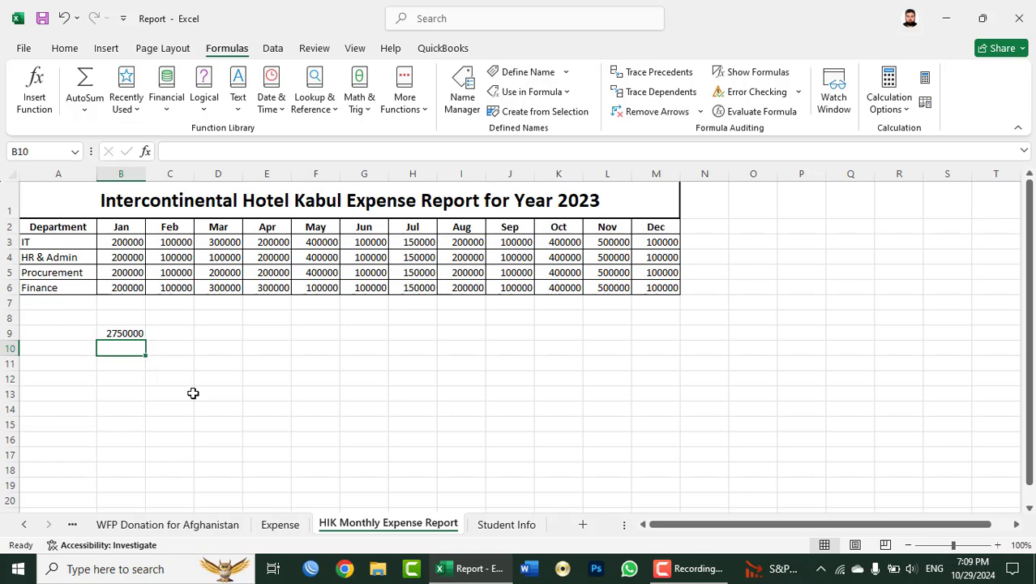
type("=sum(")
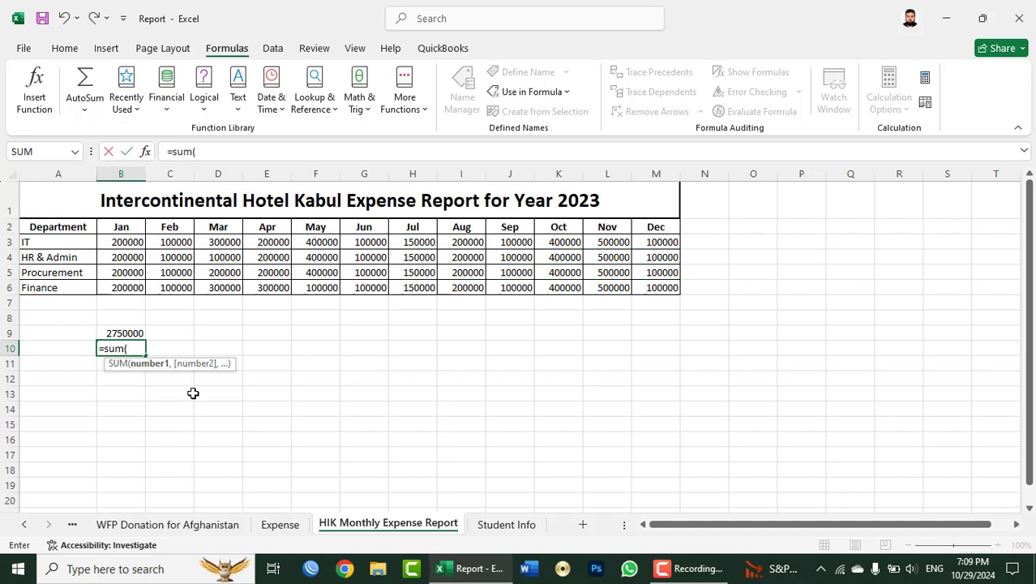
type("Fina")
key("Tab")
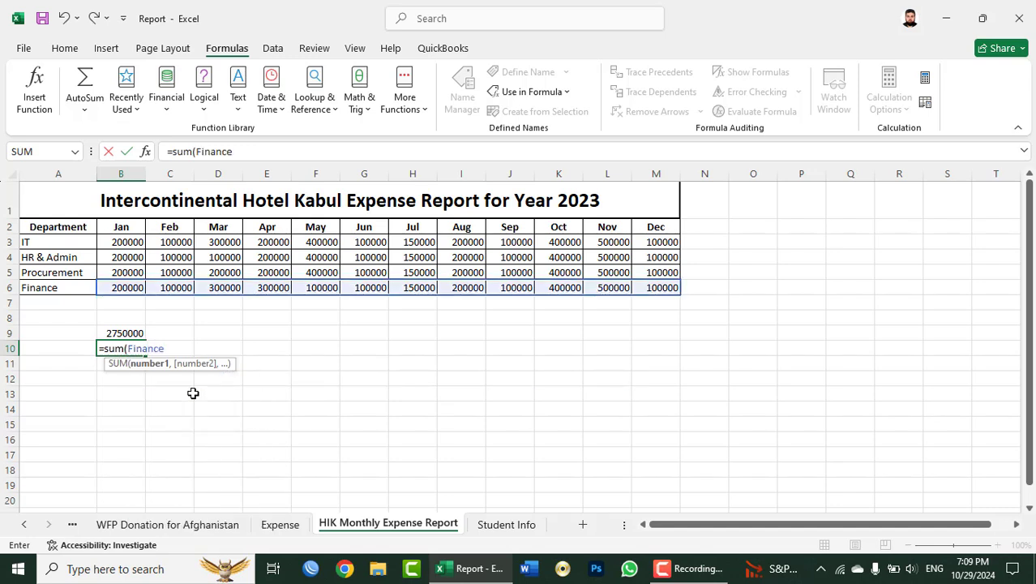
type(")")
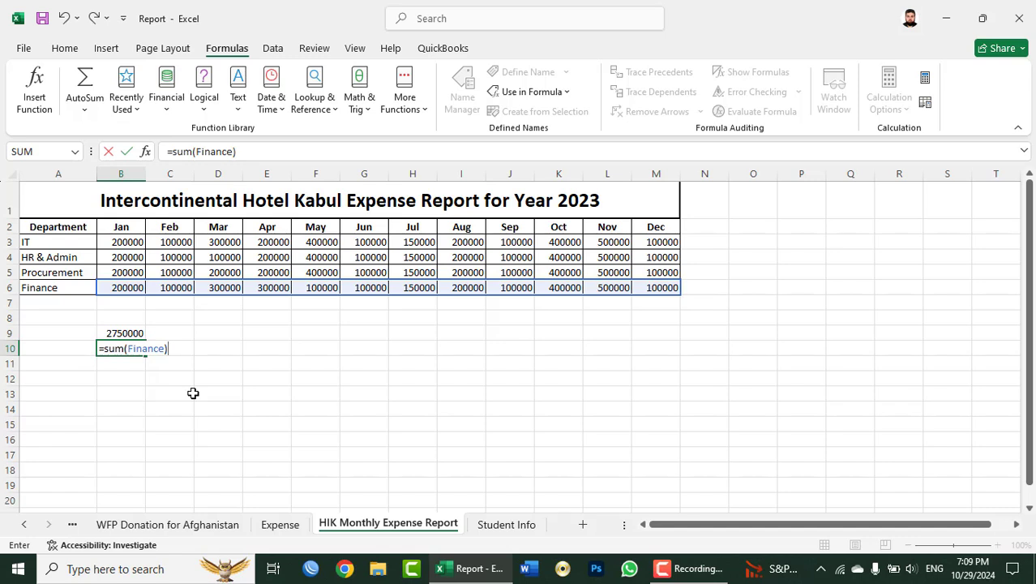
key("Return")
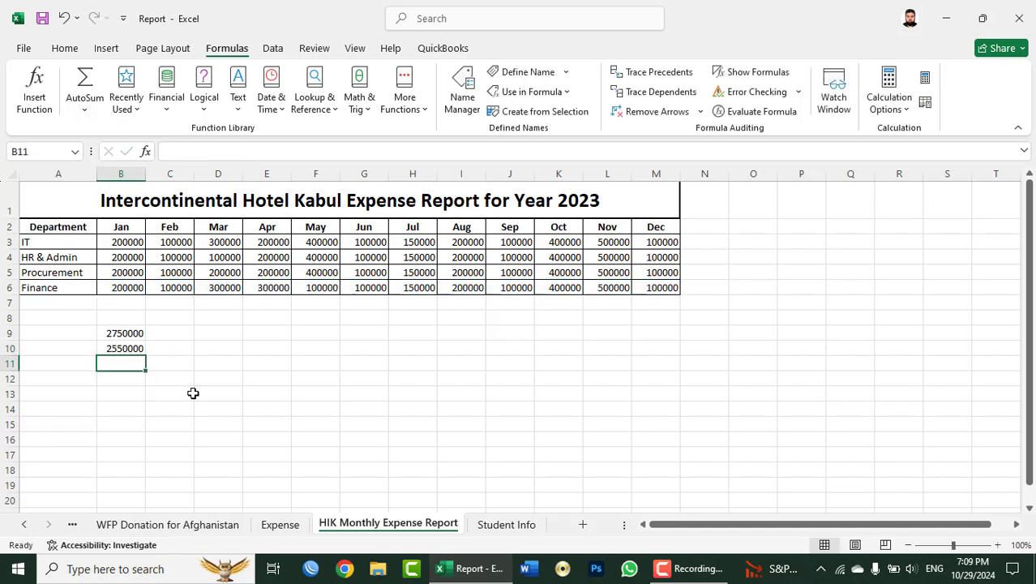
type("=")
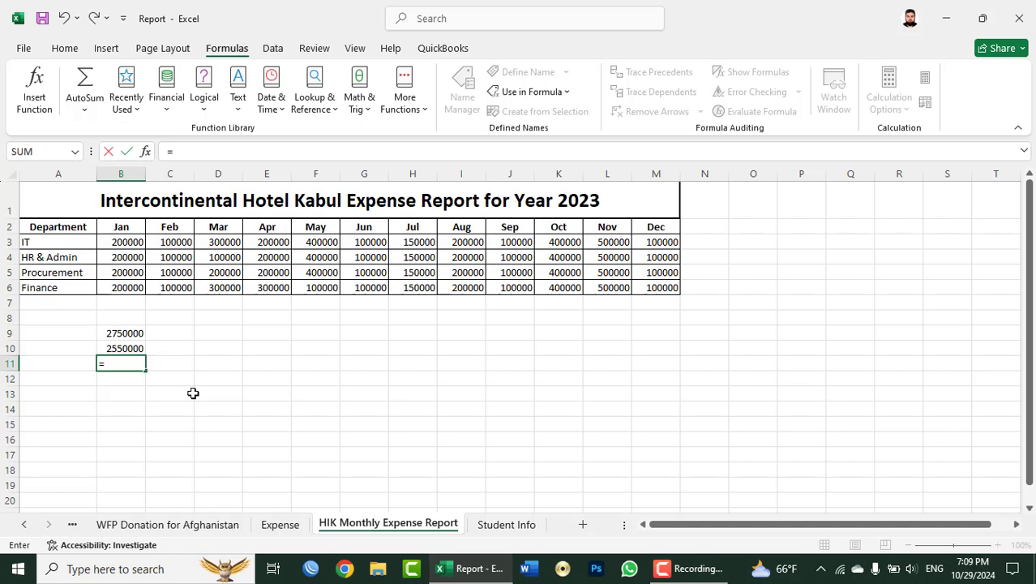
type("fina")
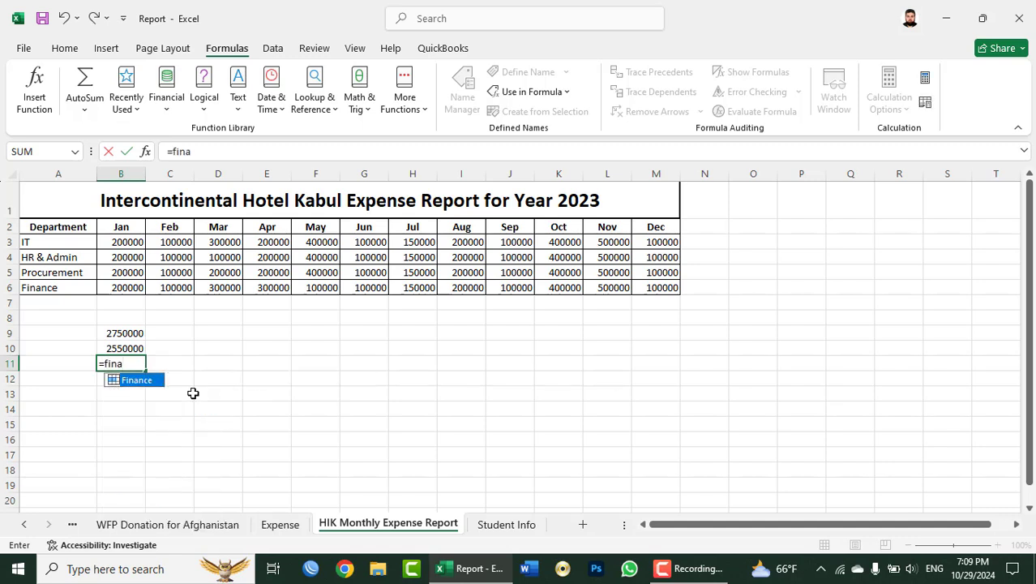
key("Tab")
key("Return")
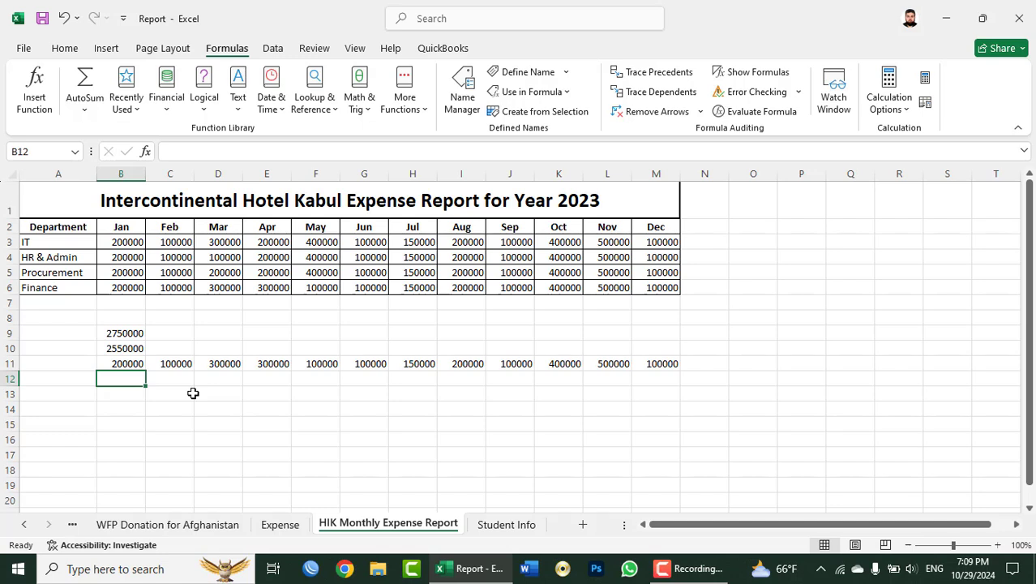
key("Up")
key("Delete")
key("Up")
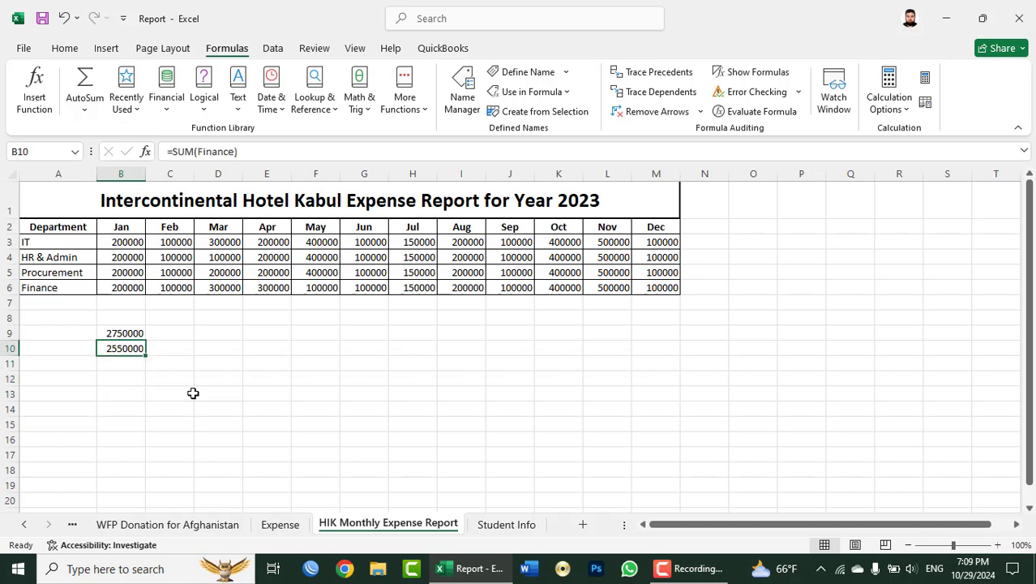
key("Delete")
key("Up")
key("Delete")
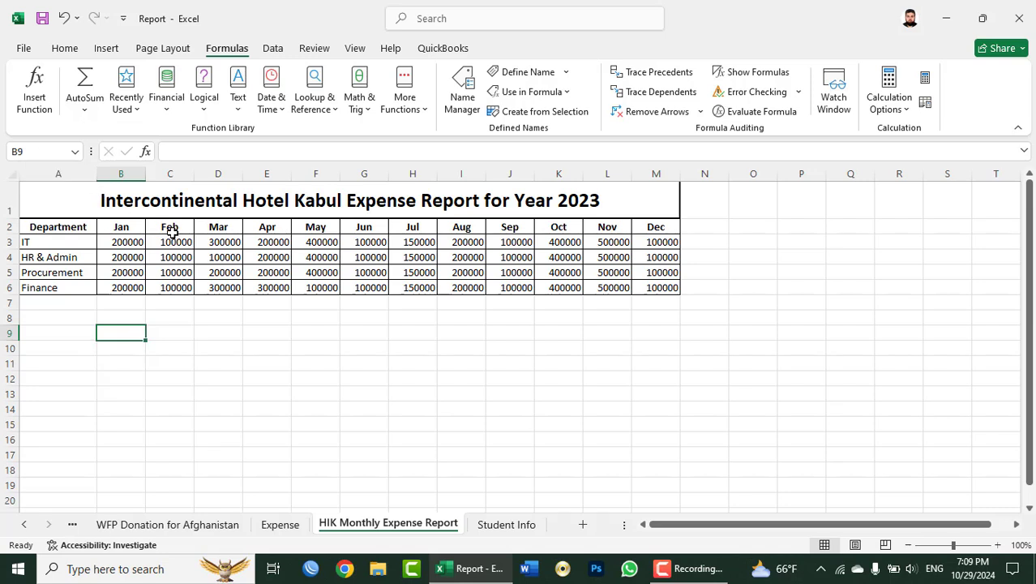
Using the Name Box, name C3:C6 as Feb and D3:D6 as Mar.
left_click(124, 229)
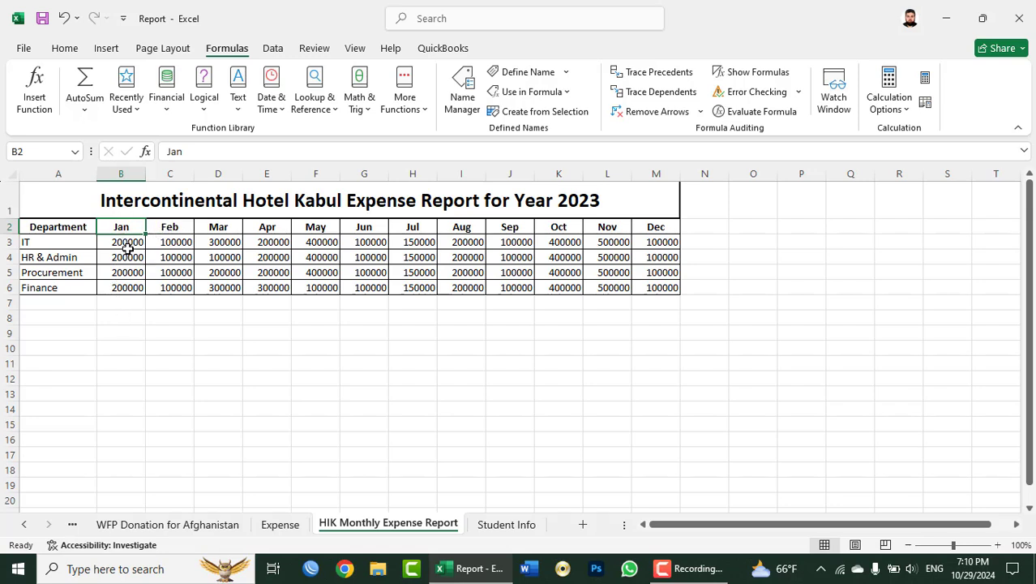
left_click_drag(125, 228, 127, 287)
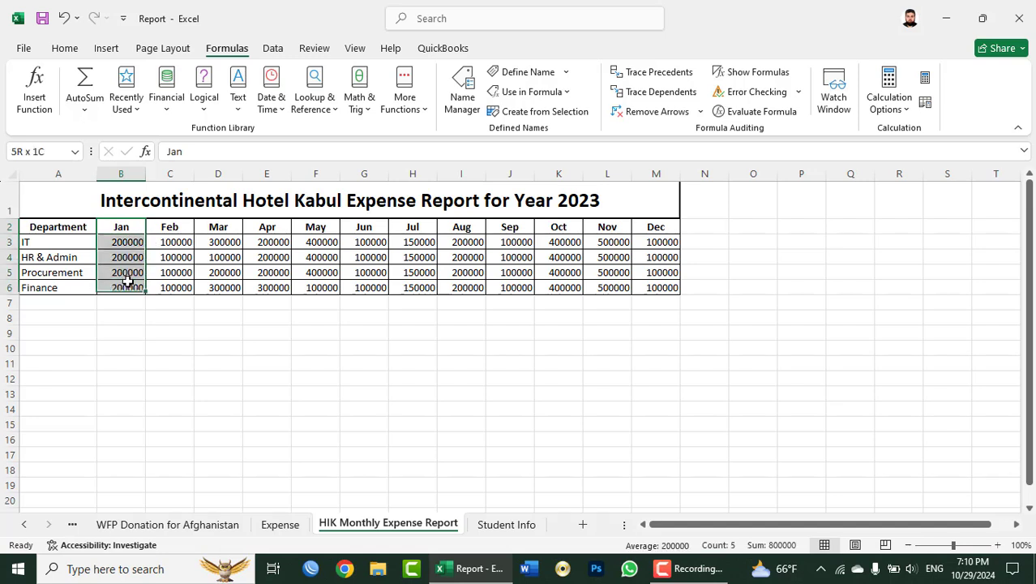
left_click_drag(120, 244, 122, 288)
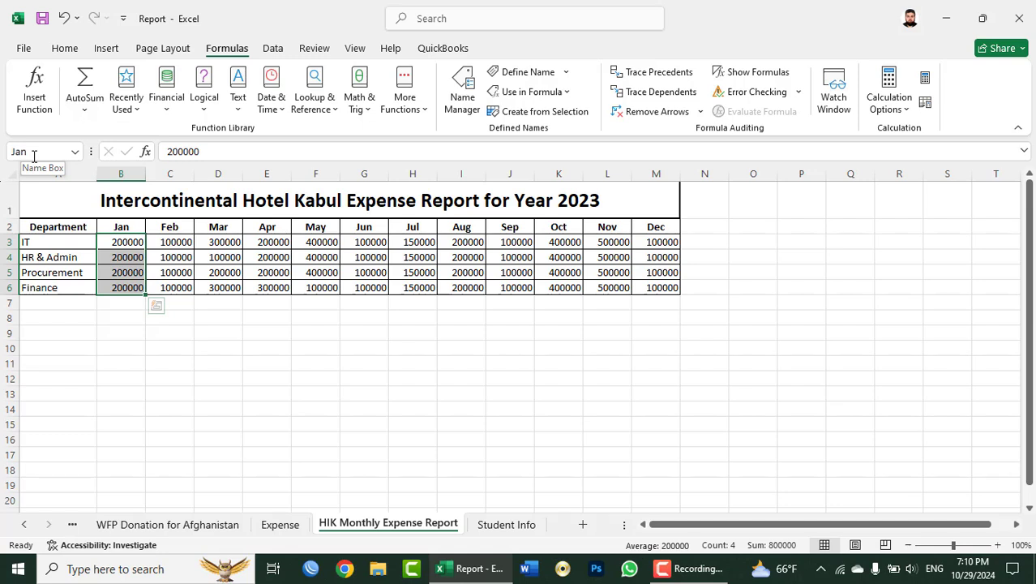
left_click_drag(173, 242, 174, 283)
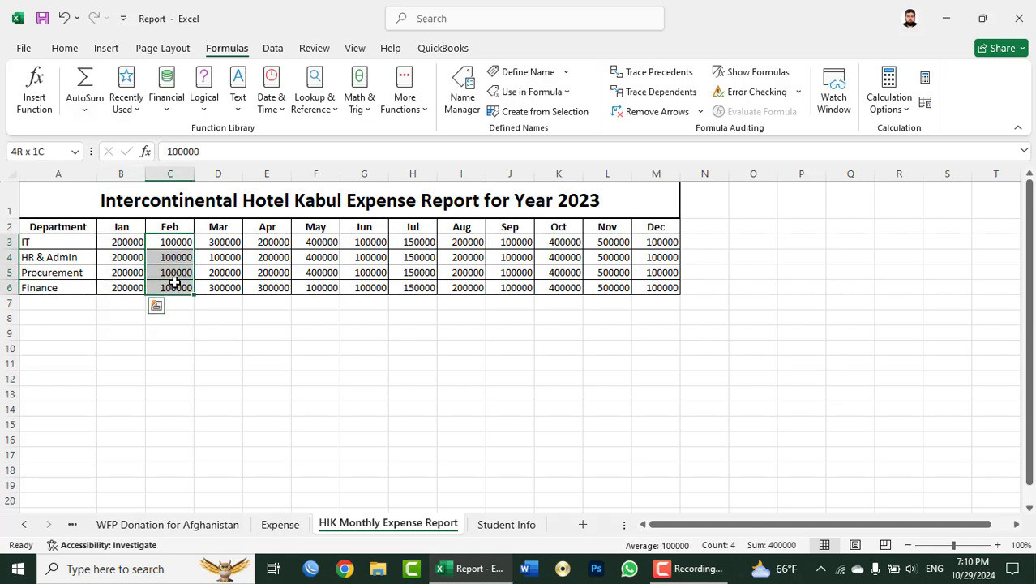
left_click(49, 149)
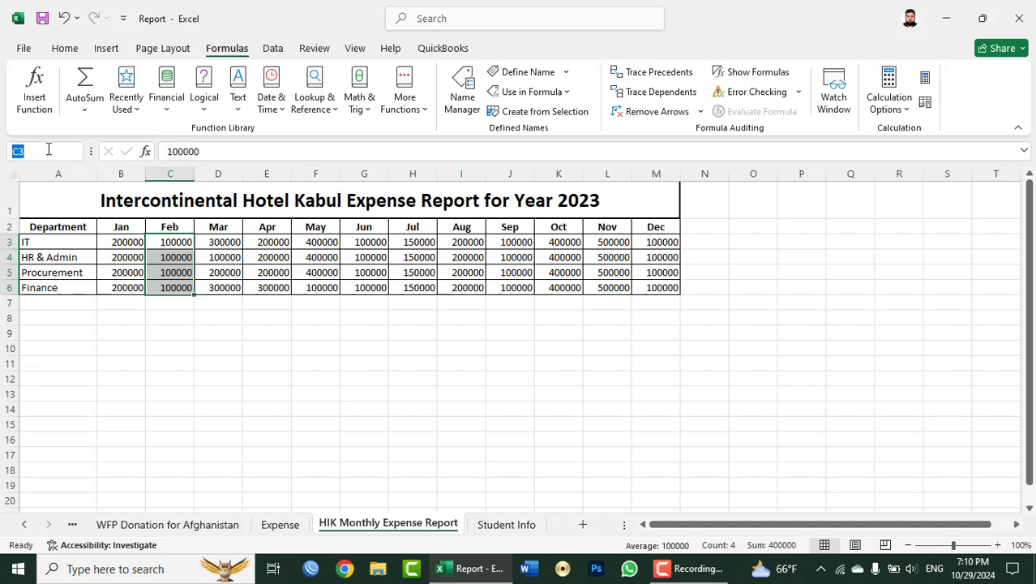
type("Feb")
key("Return")
left_click_drag(217, 242, 224, 285)
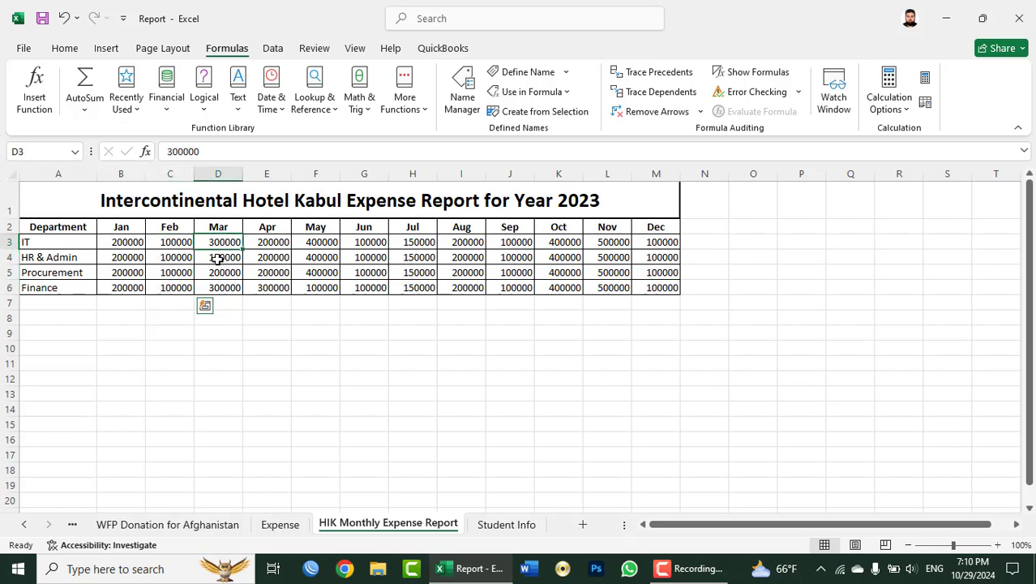
left_click(41, 153)
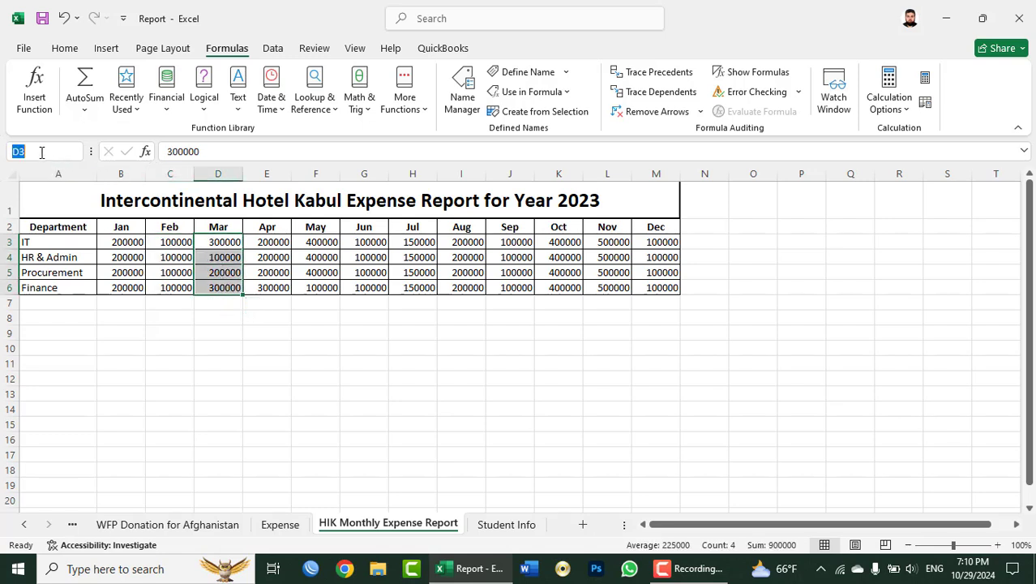
type("Marc")
key("BackSpace")
key("Return")
Using the Name Box, name E3:E6 as Apr and F3:F6 as May.
left_click_drag(271, 243, 273, 288)
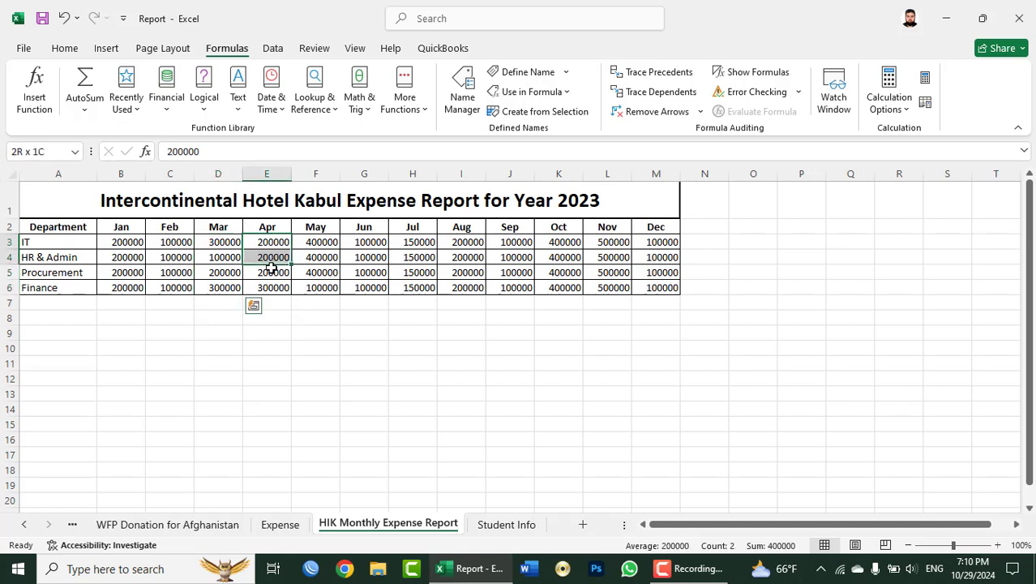
left_click(43, 151)
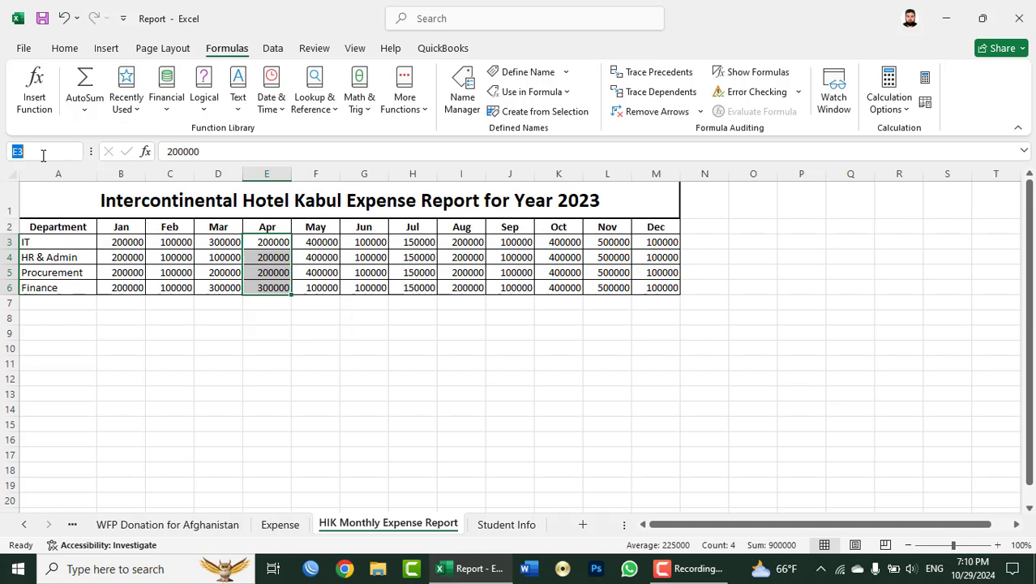
type("Apr")
key("Return")
key("ctrl+v")
left_click(311, 241)
left_click_drag(311, 253, 311, 288)
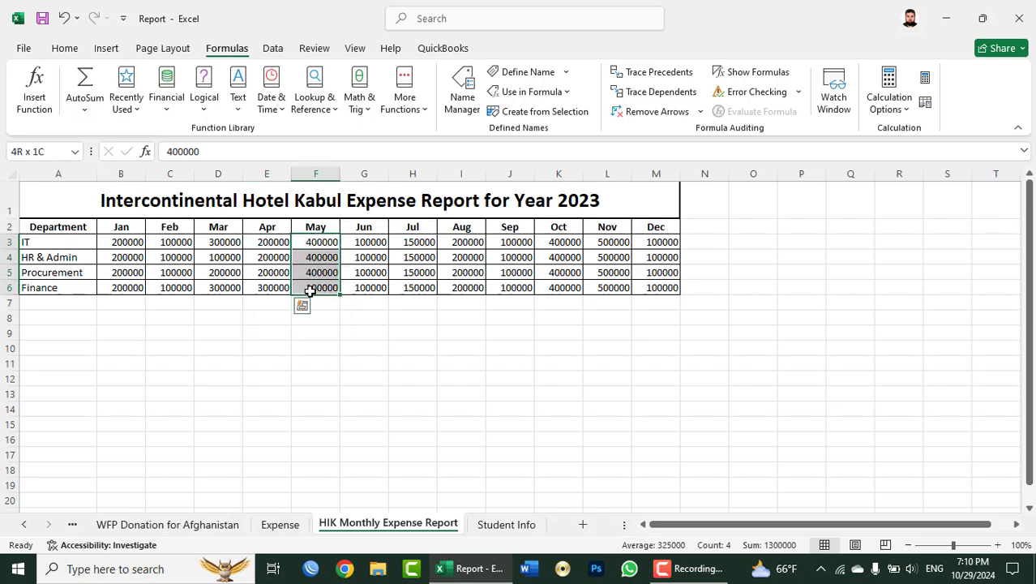
left_click(45, 151)
type("May")
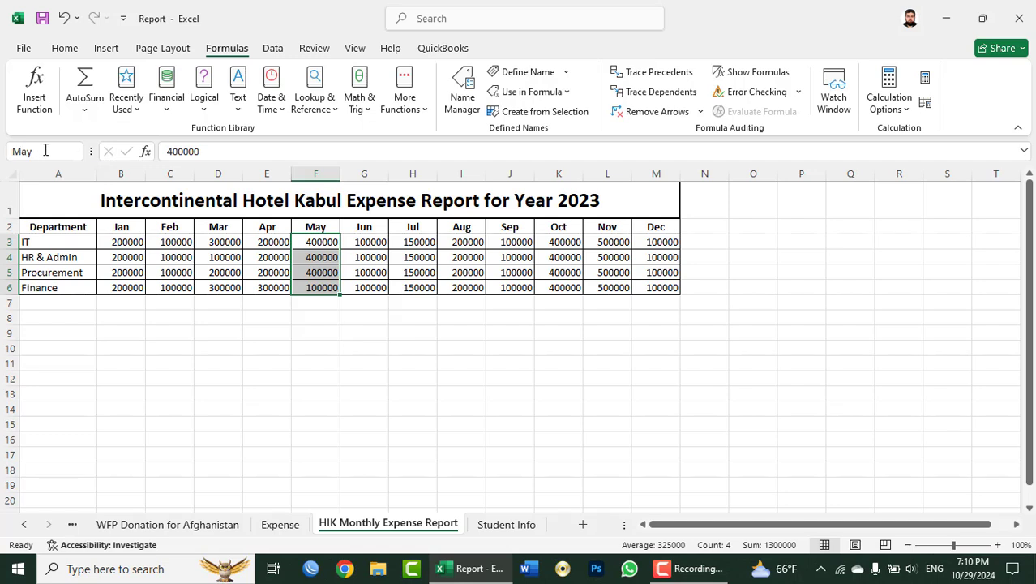
key("Return")
Enter =sum(Jan+Feb+Mar+Apr+May) in B10, giving a January–May total of 4300000.
left_click(122, 351)
type("=s")
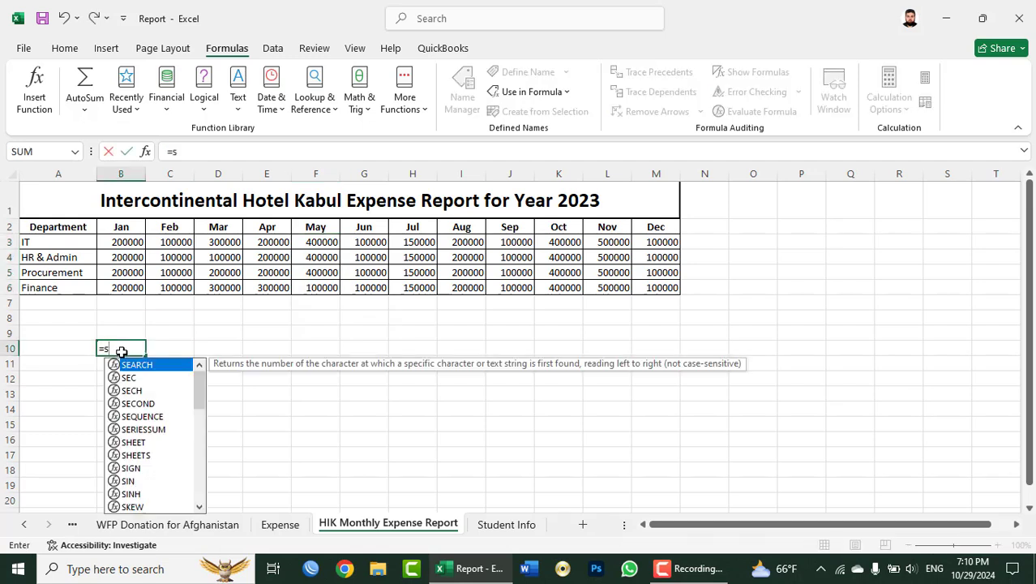
type("um(jan")
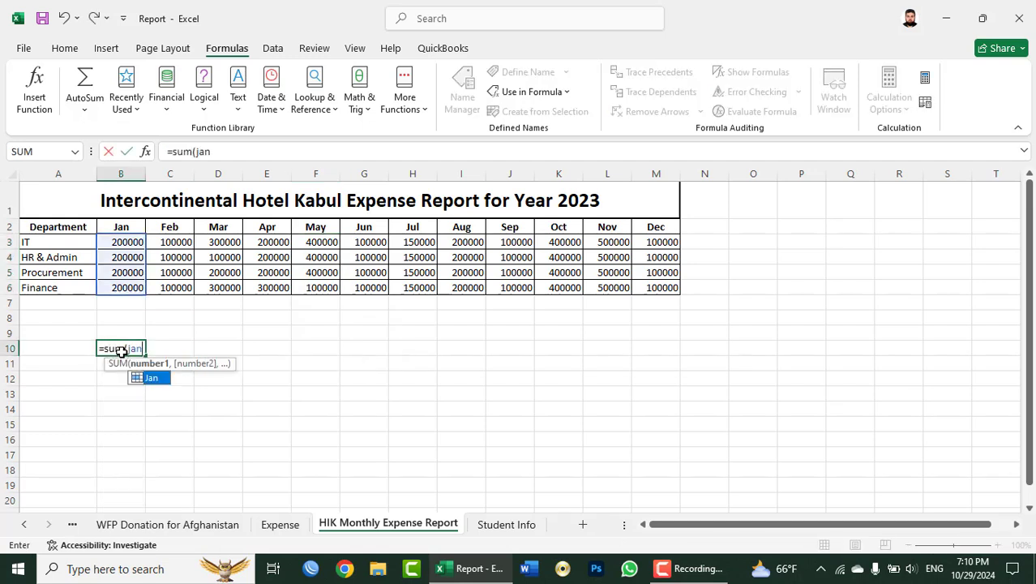
type("+Feb+")
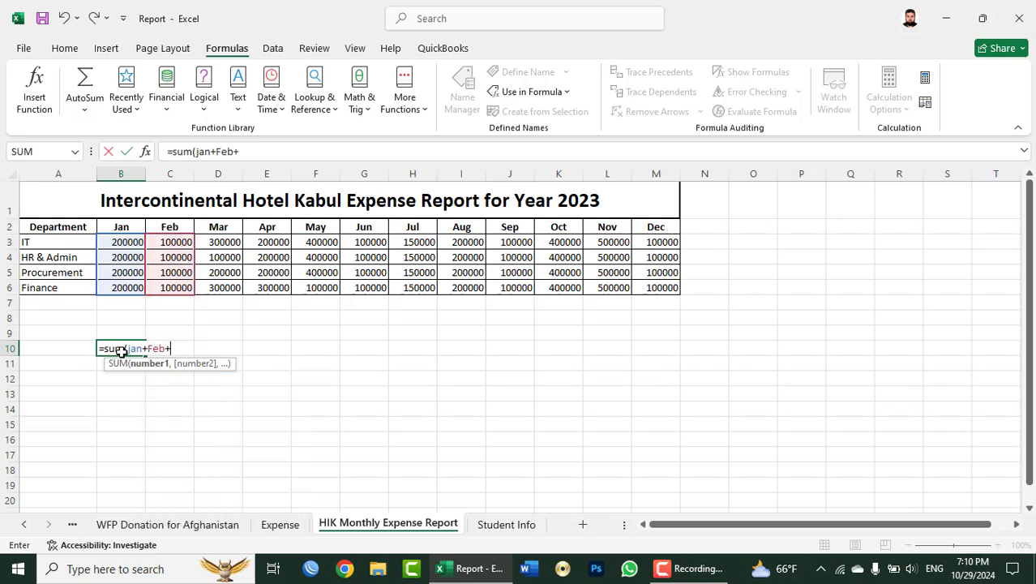
type("Mar+")
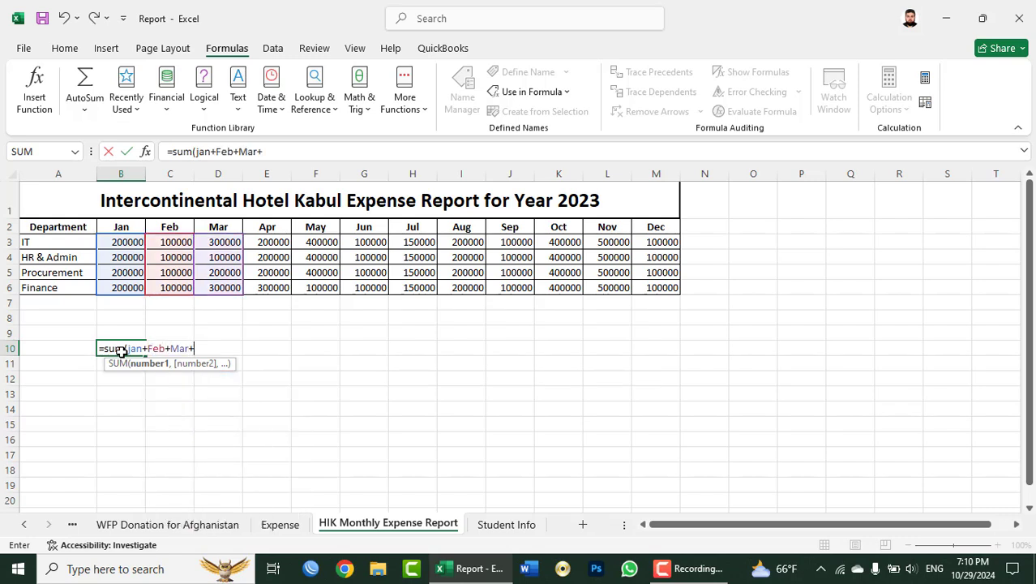
type("Apr")
key("Escape")
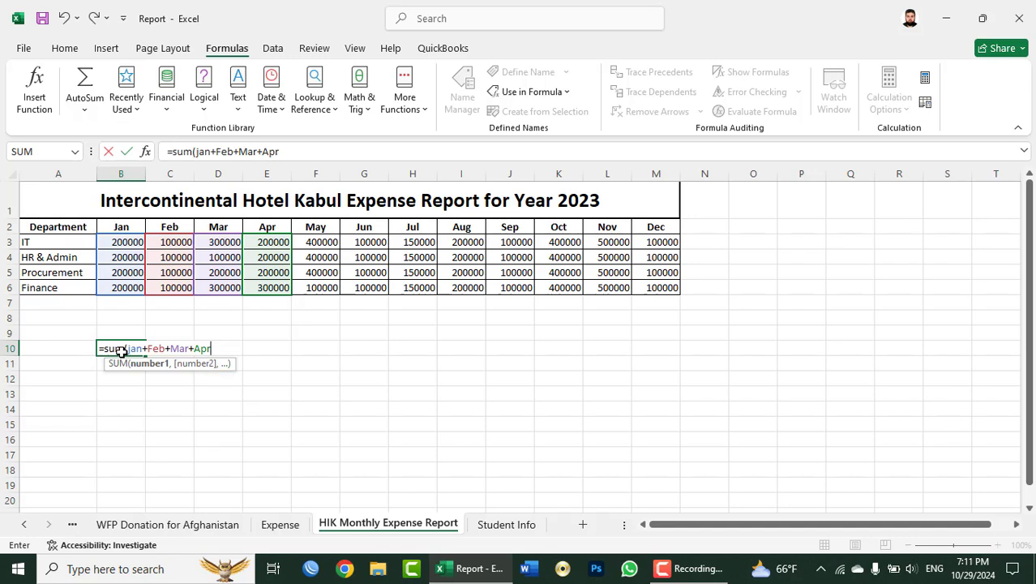
type("+May")
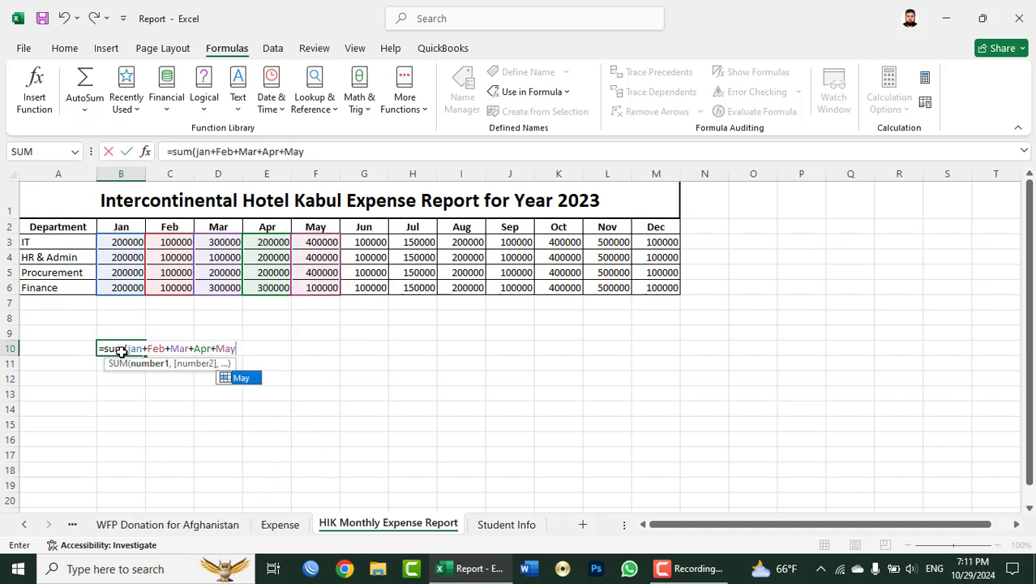
type(")")
key("Return")
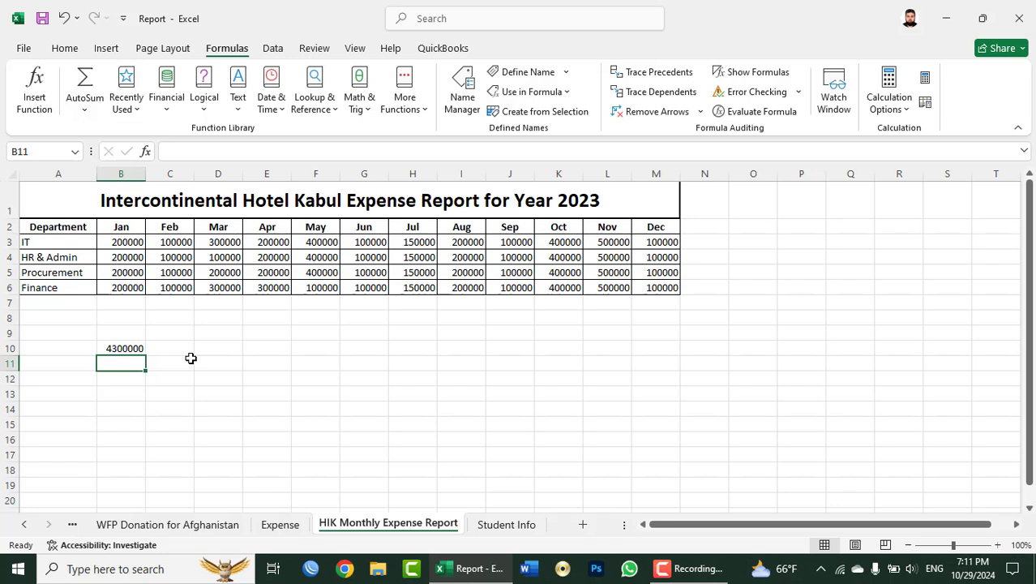
AutoSum each month in B7:F7 for Jan–May totals (800000, 400000, 900000, 900000, 1300000).
left_click(123, 304)
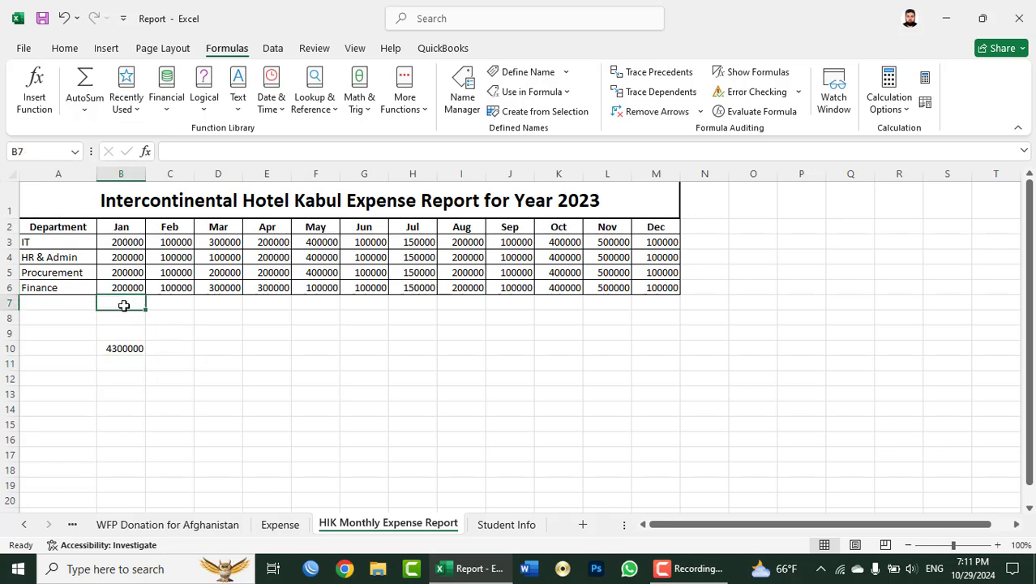
key("alt+equal")
key("Return")
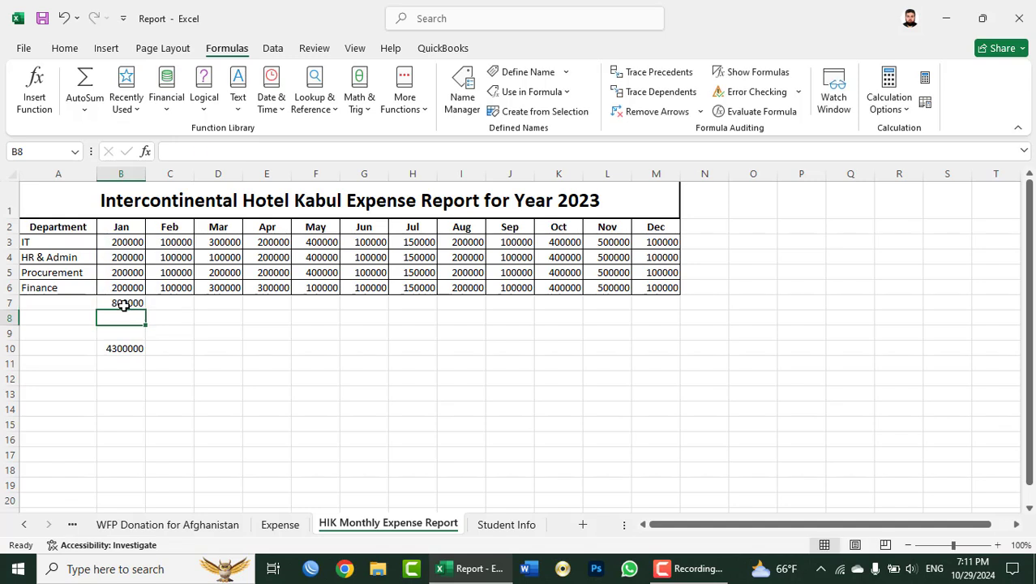
key("Up")
key("Right")
key("alt+equal")
key("Return")
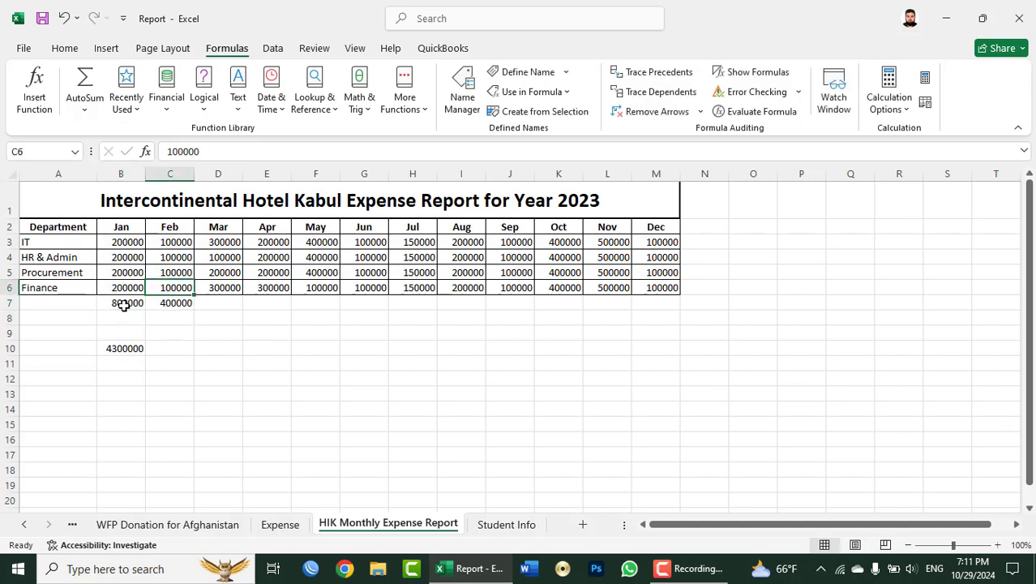
key("Right")
key("Up")
key("alt+equal")
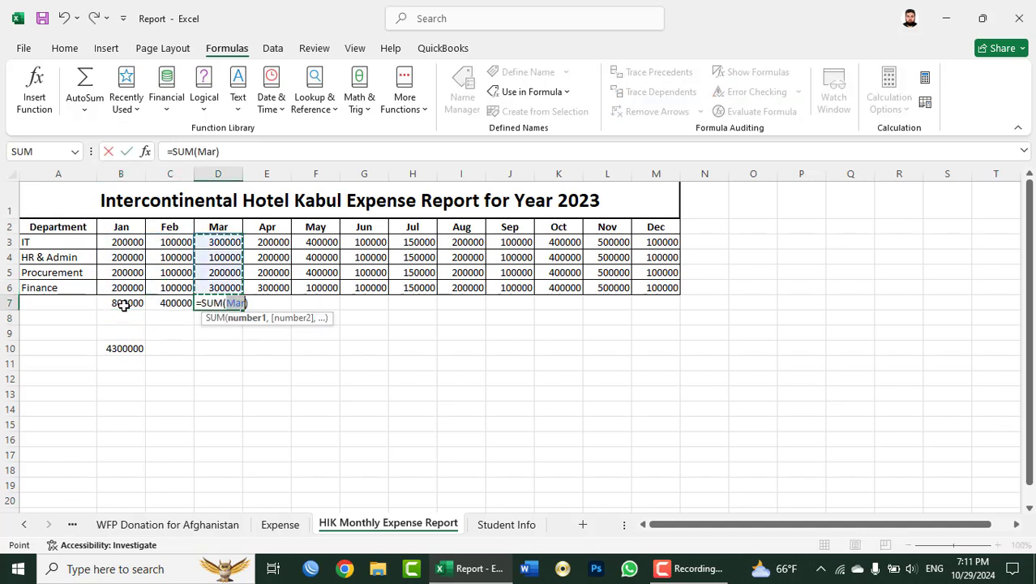
key("Return")
key("Right")
key("Up")
key("alt+equal")
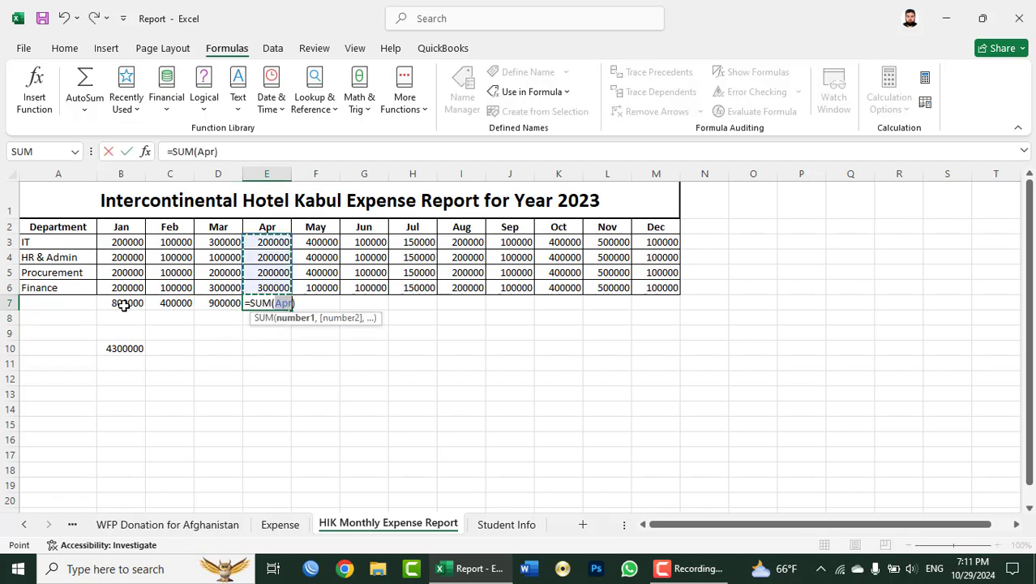
key("Return")
key("Right")
key("Up")
key("alt+equal")
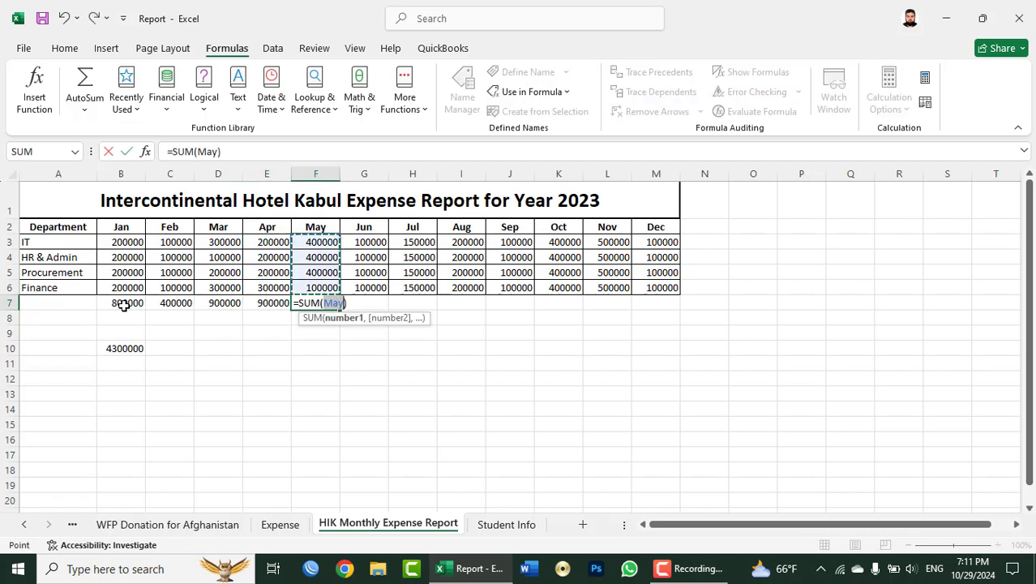
key("Return")
Enter a grand total =SUM(B7:F7) in B11.
key("Down")
key("Down")
key("Down")
key("Left")
key("Left")
key("Left")
key("Left")
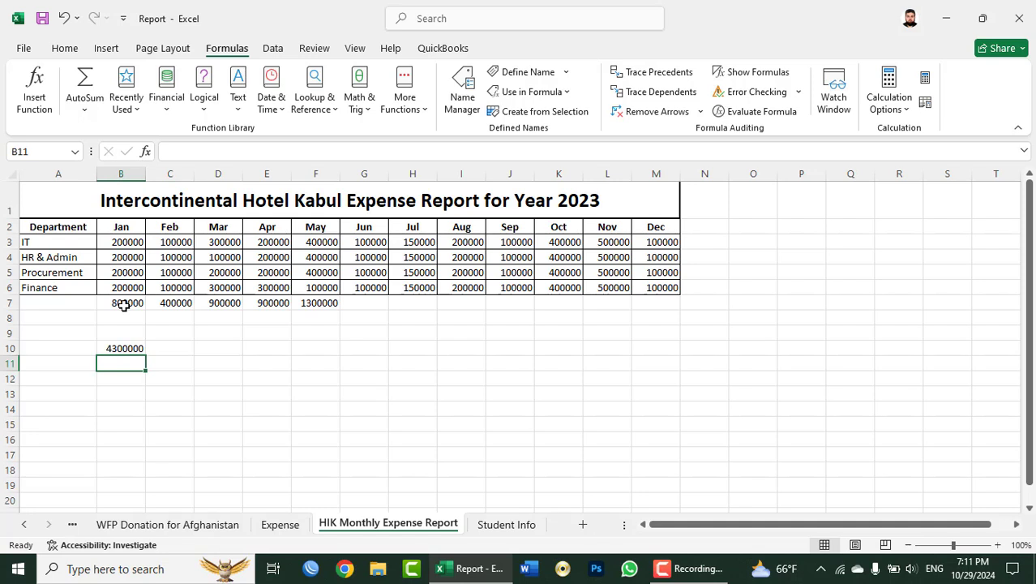
type("=sum(")
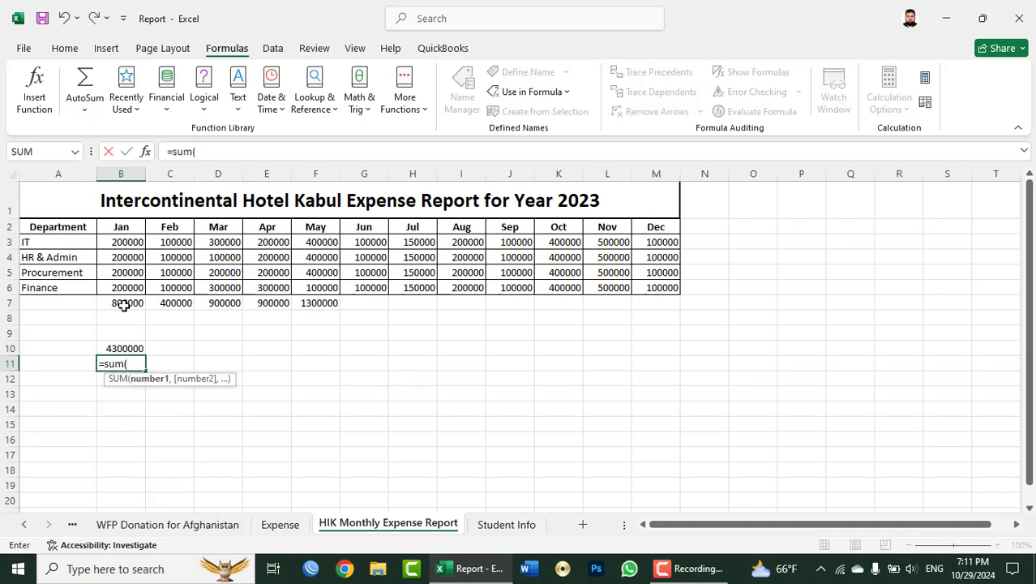
left_click_drag(122, 305, 304, 303)
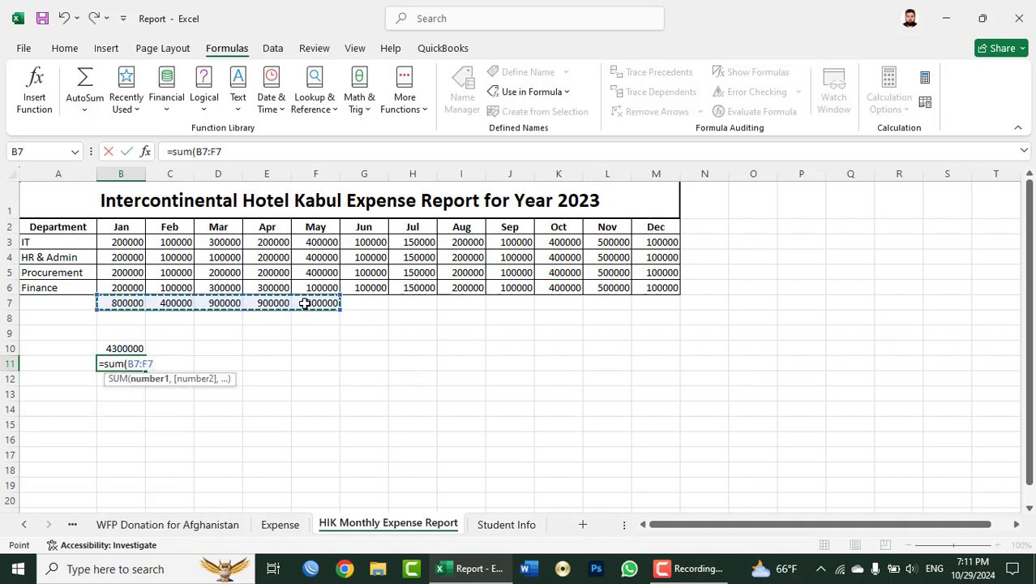
key("Return")
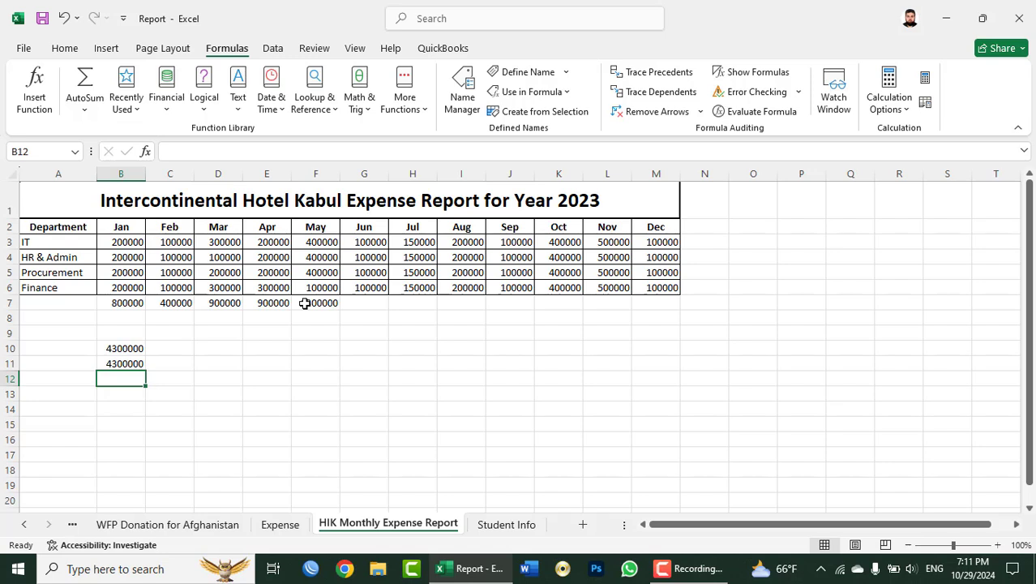
Clear the totals in B11 and B10.
key("Up")
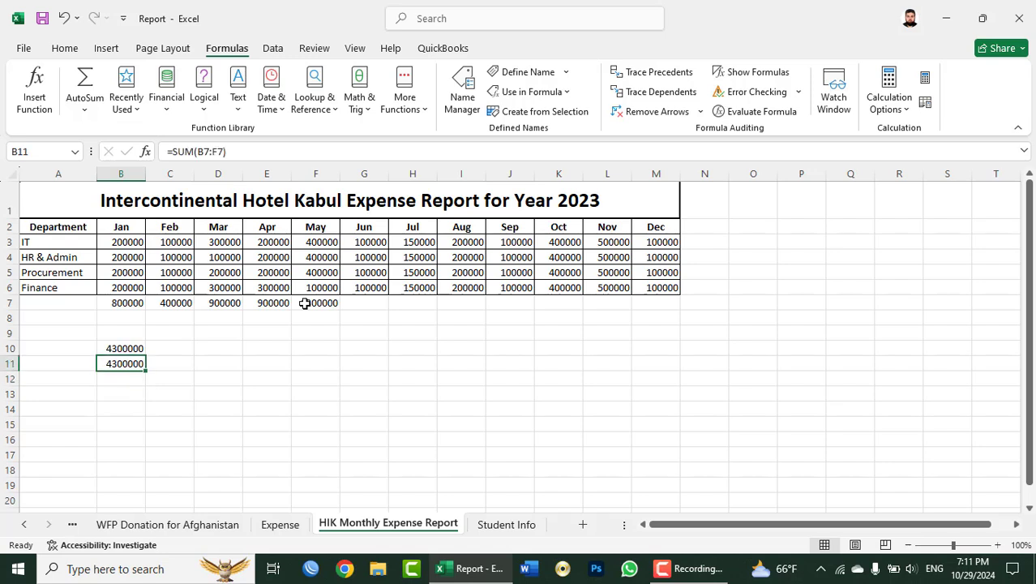
key("Delete")
key("Up")
key("Delete")
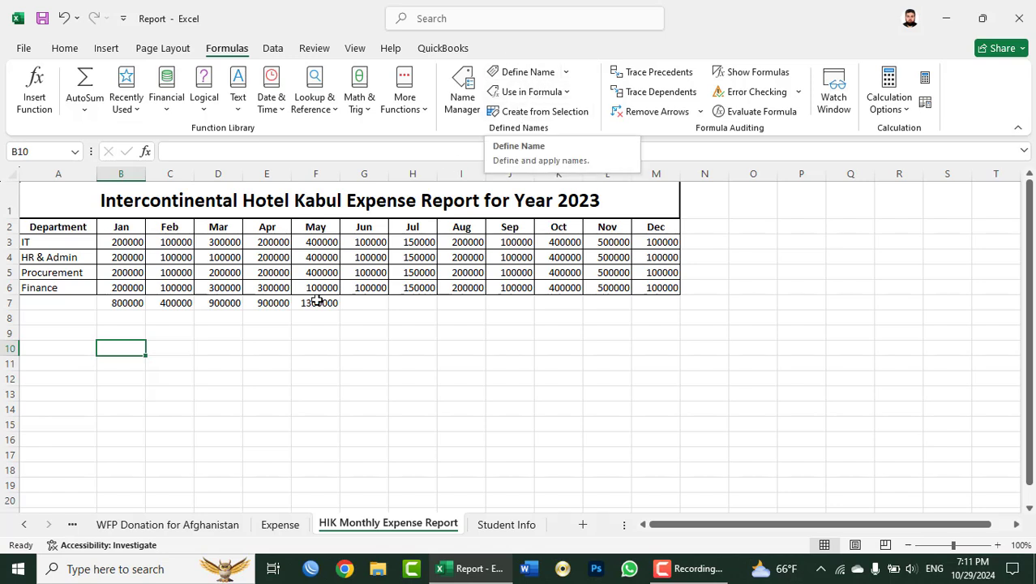
left_click_drag(314, 302, 130, 303)
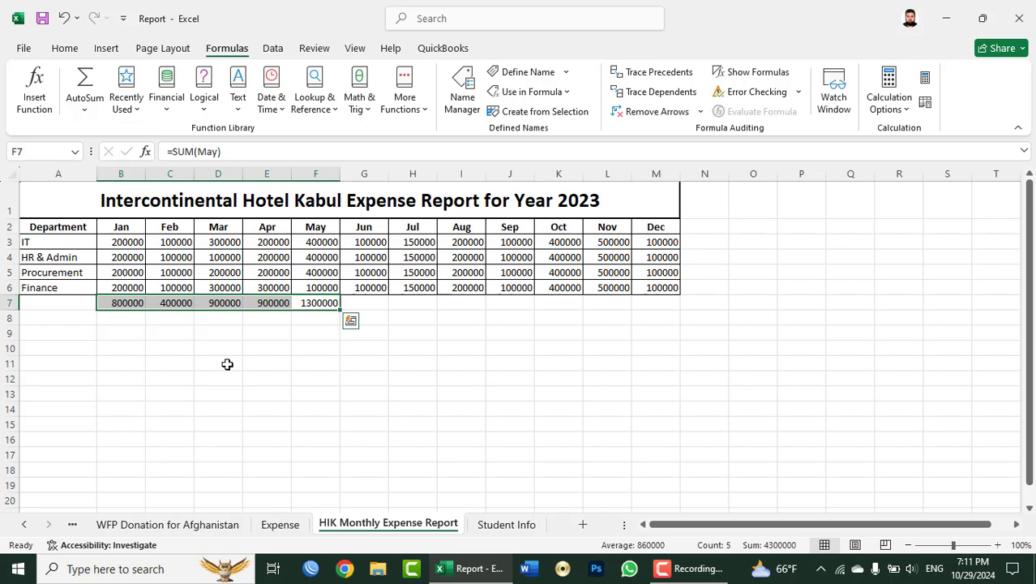
key("Delete")
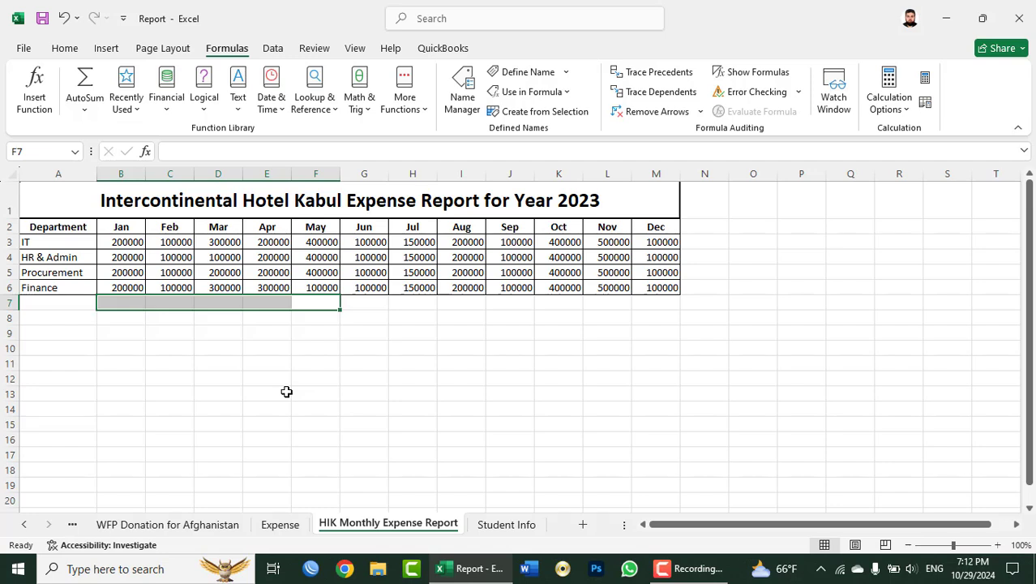
left_click(276, 331)
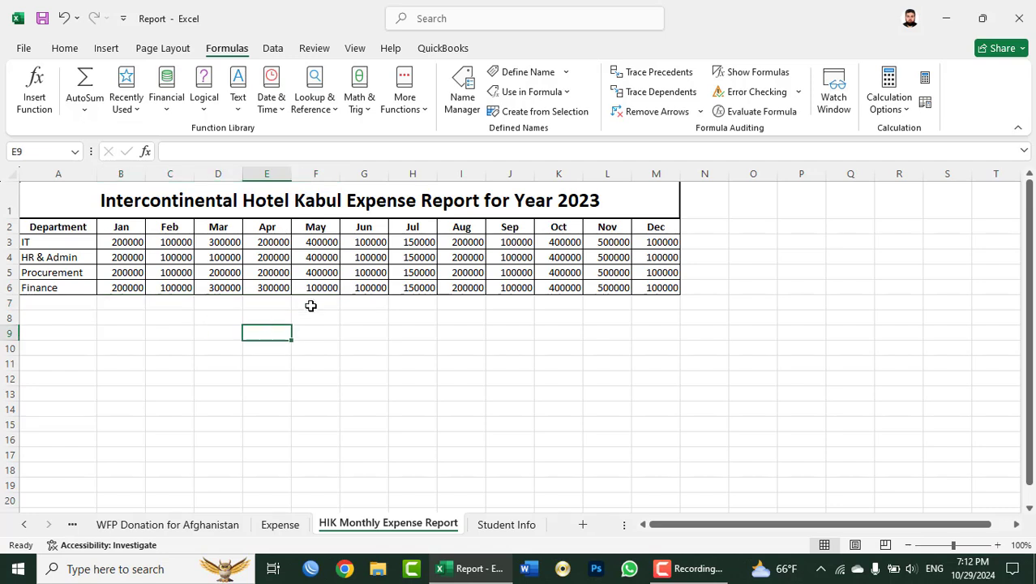
left_click(134, 304)
left_click(567, 73)
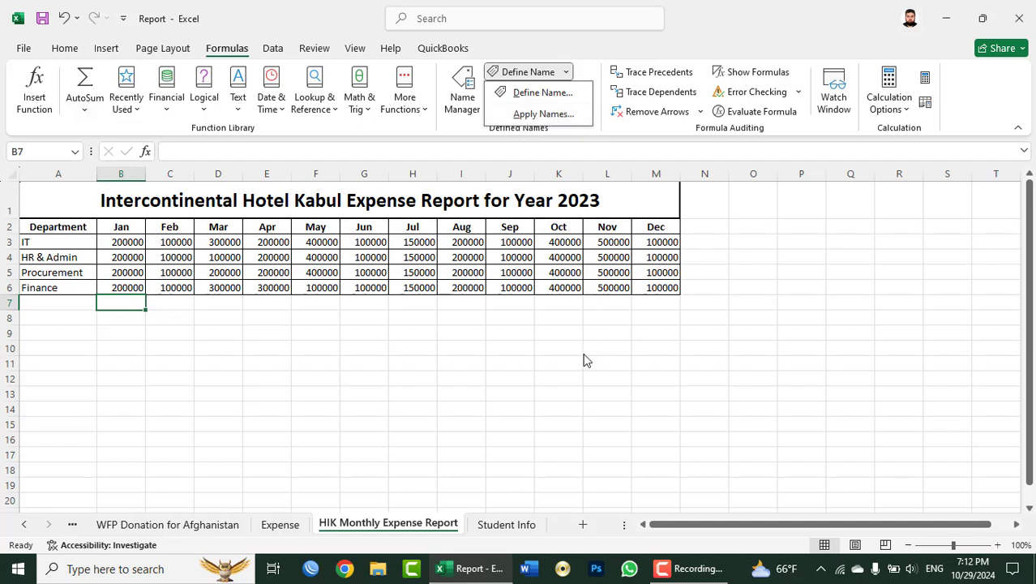
key("Escape")
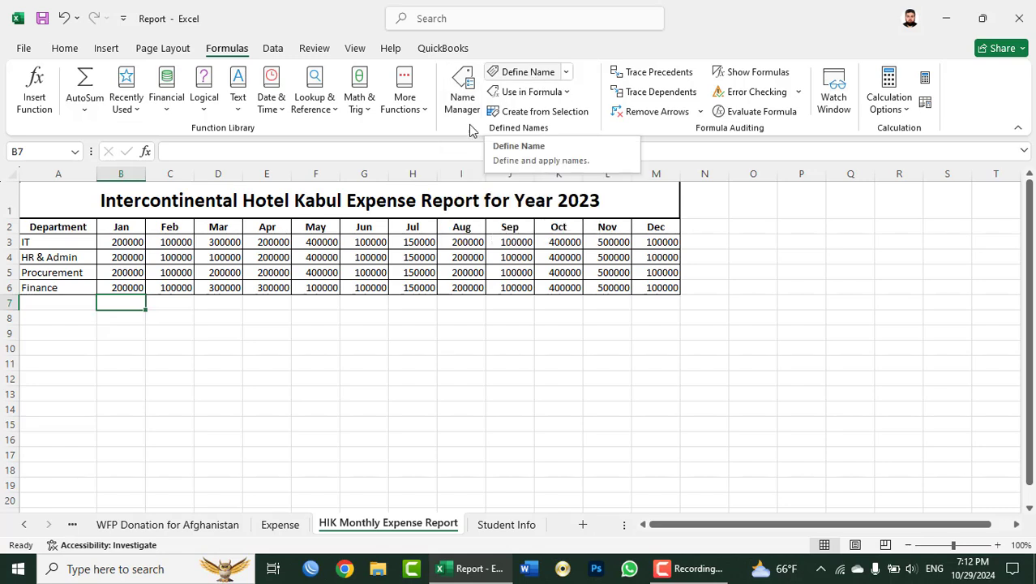
left_click(169, 174)
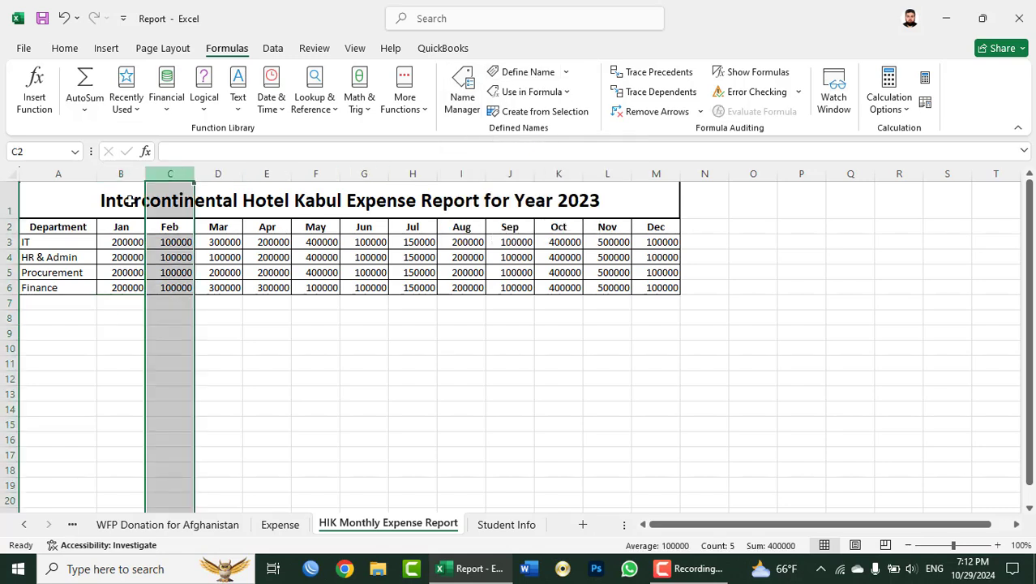
left_click(9, 241)
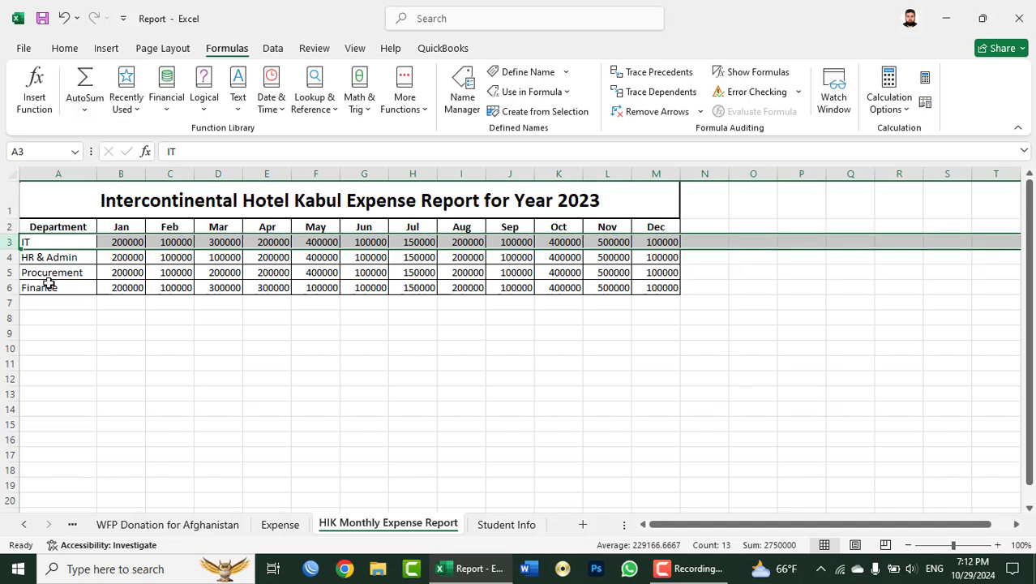
left_click(93, 303)
left_click(120, 301)
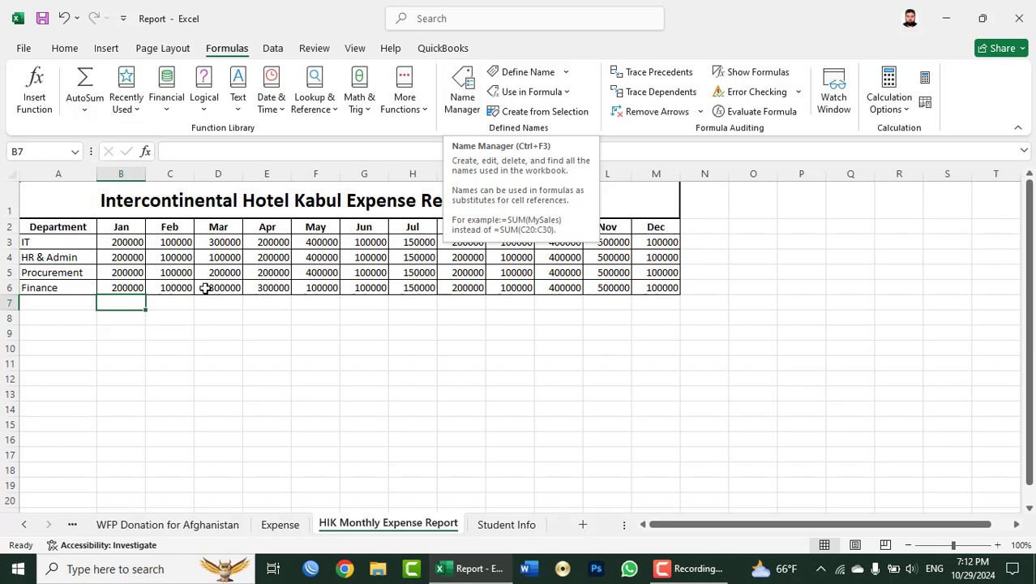
left_click(180, 347)
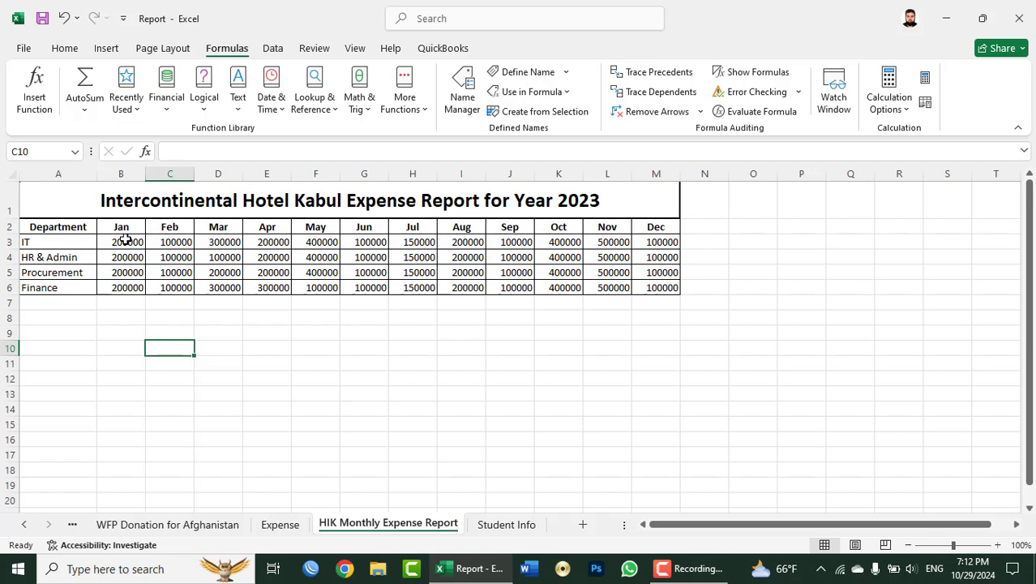
left_click_drag(126, 241, 126, 286)
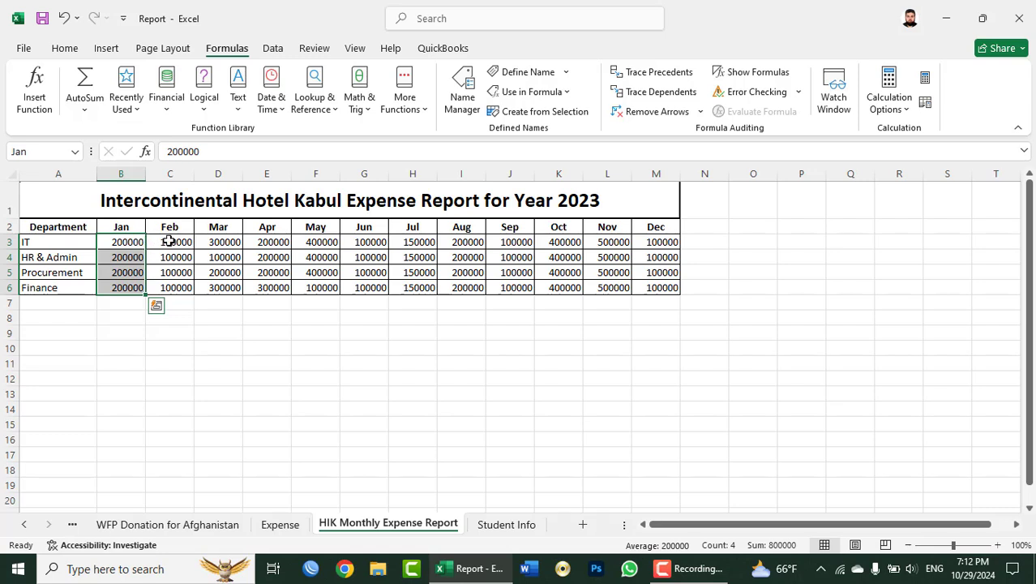
left_click_drag(169, 241, 170, 273)
left_click_drag(321, 241, 321, 283)
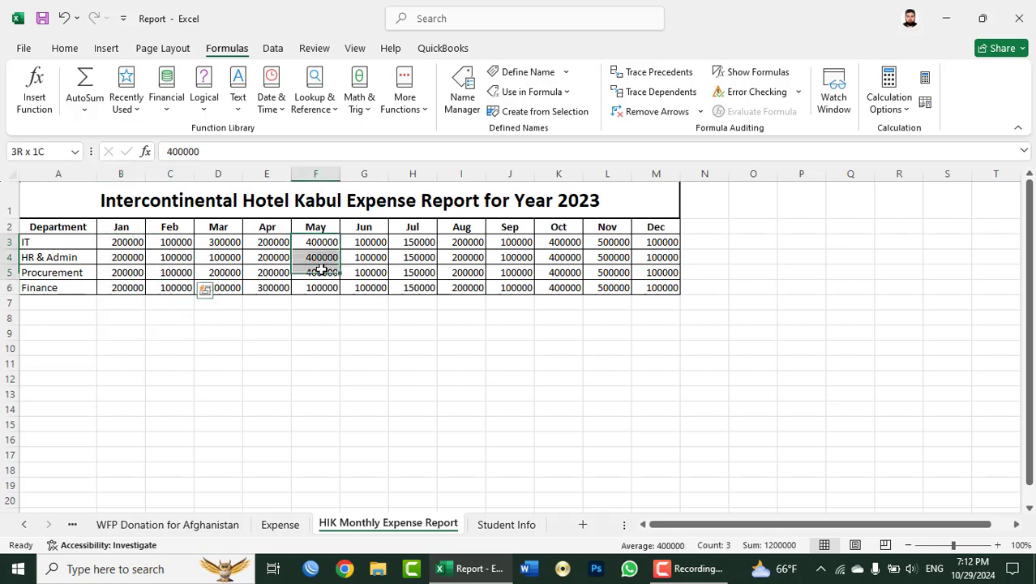
key("ctrl+v")
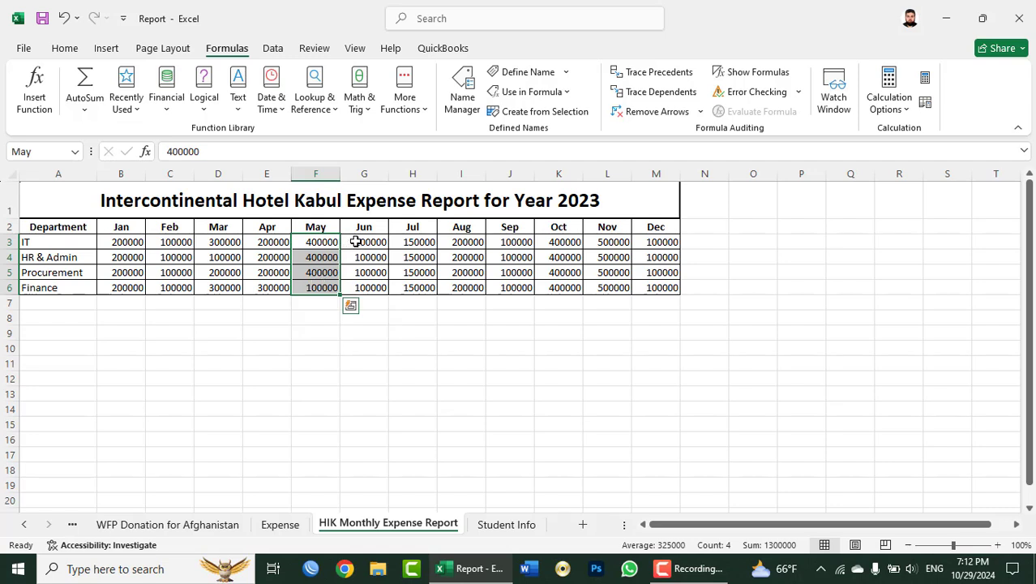
left_click_drag(364, 241, 366, 288)
key("ctrl+v")
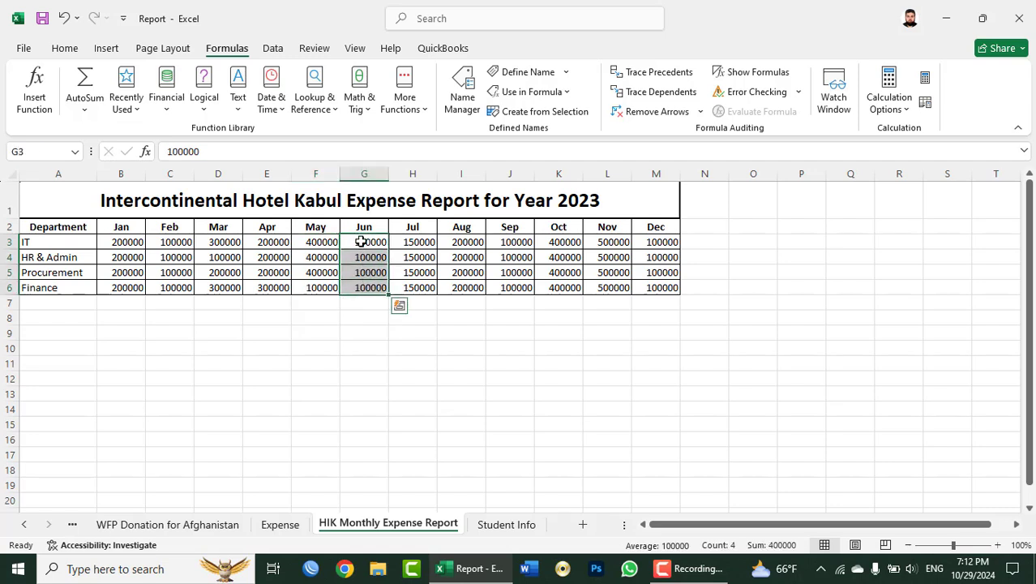
left_click(427, 316)
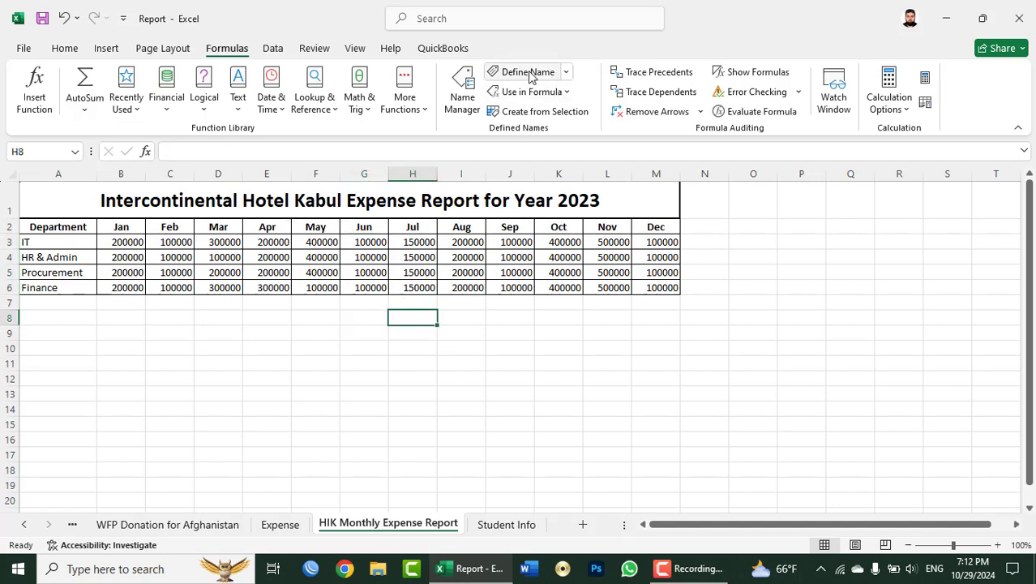
Delete the May defined name in Name Manager.
left_click(464, 87)
left_click_drag(402, 193, 678, 154)
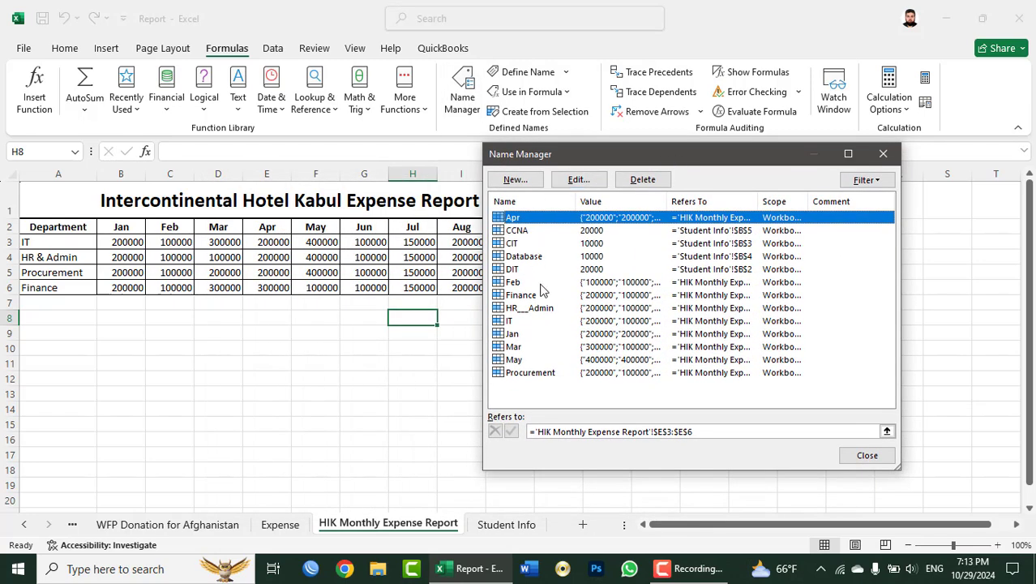
left_click(526, 360)
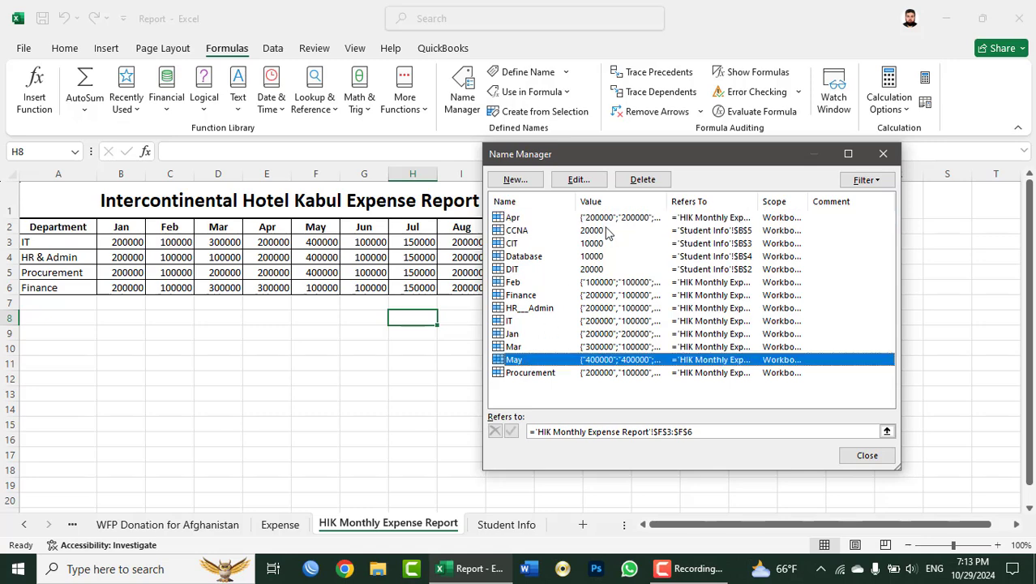
left_click(642, 179)
key("Return")
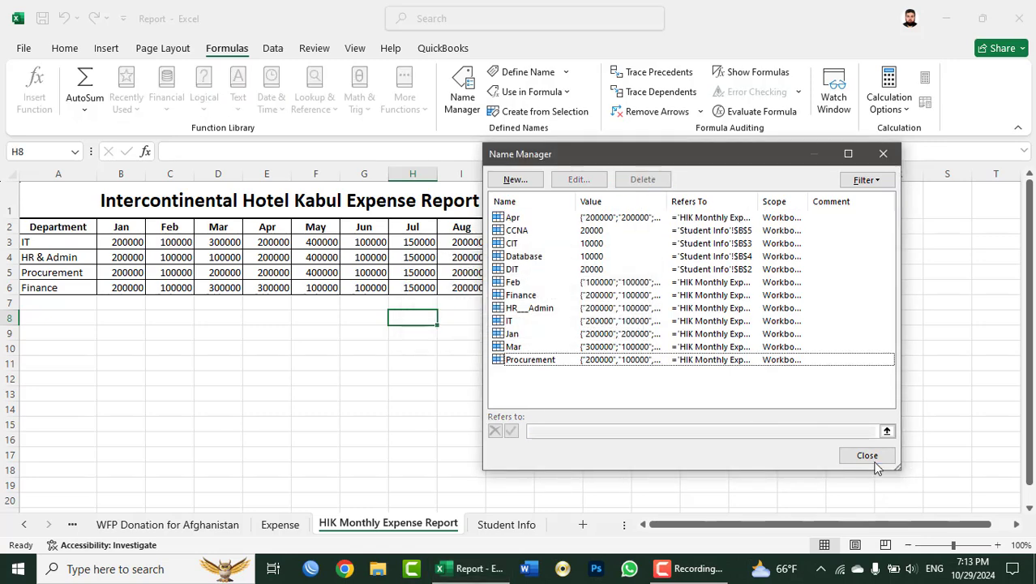
left_click(867, 455)
left_click(387, 362)
Test =SUM(May) in G11, which gives #NAME?, clear it, and begin a new name.
type("=s")
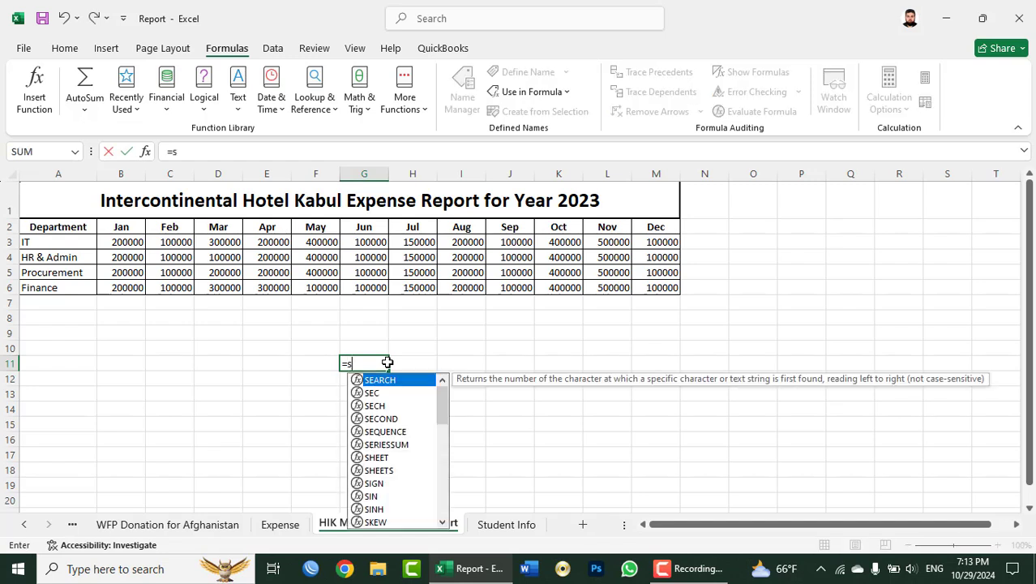
type("um(may")
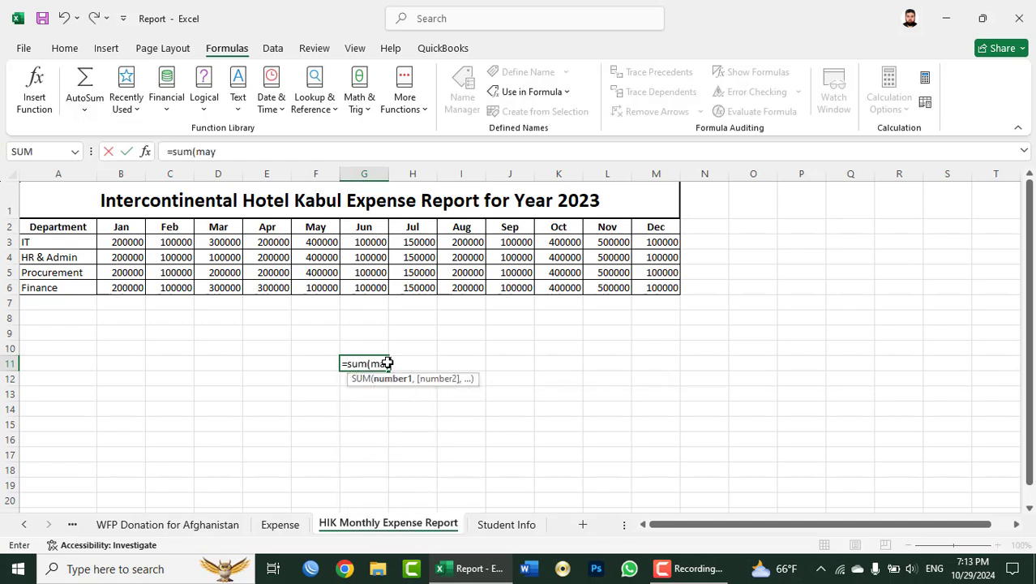
type(")")
key("Return")
left_click(387, 363)
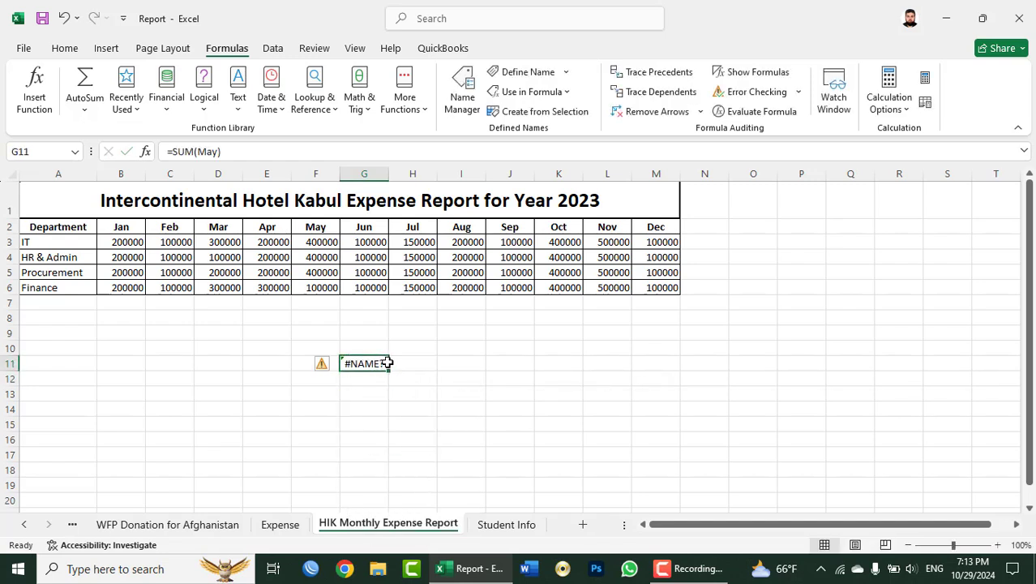
key("Delete")
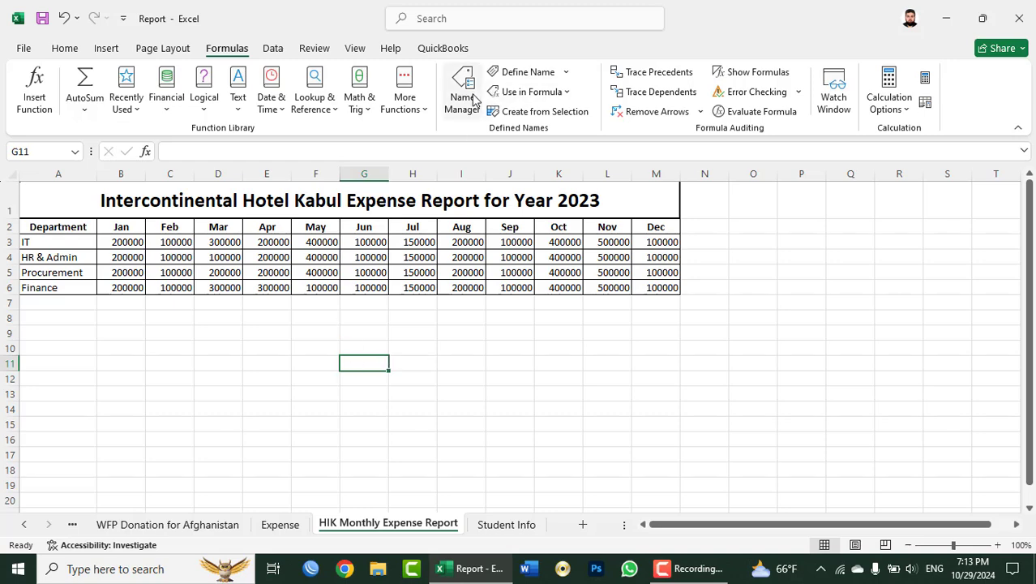
left_click(475, 99)
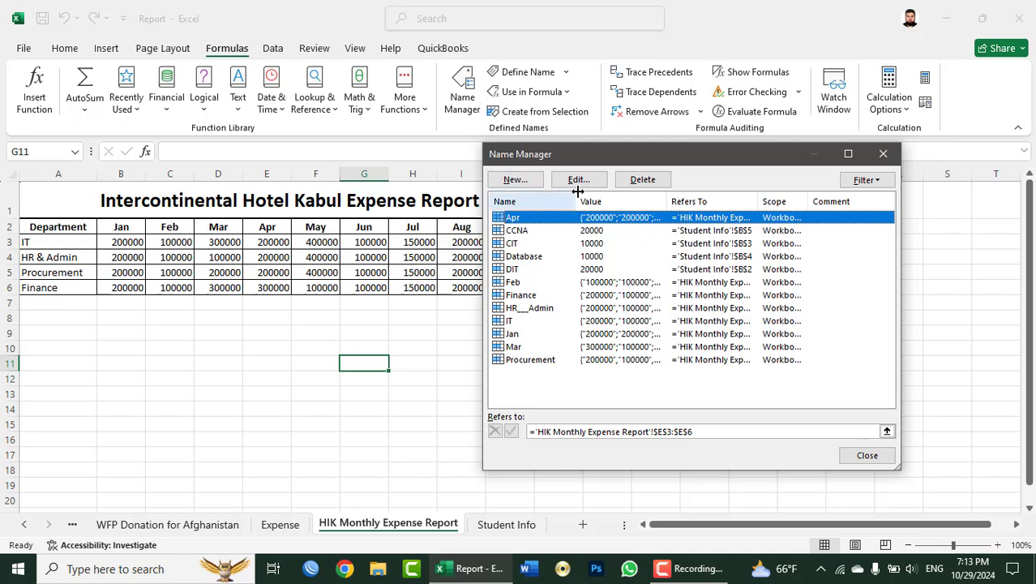
left_click(516, 180)
type("May")
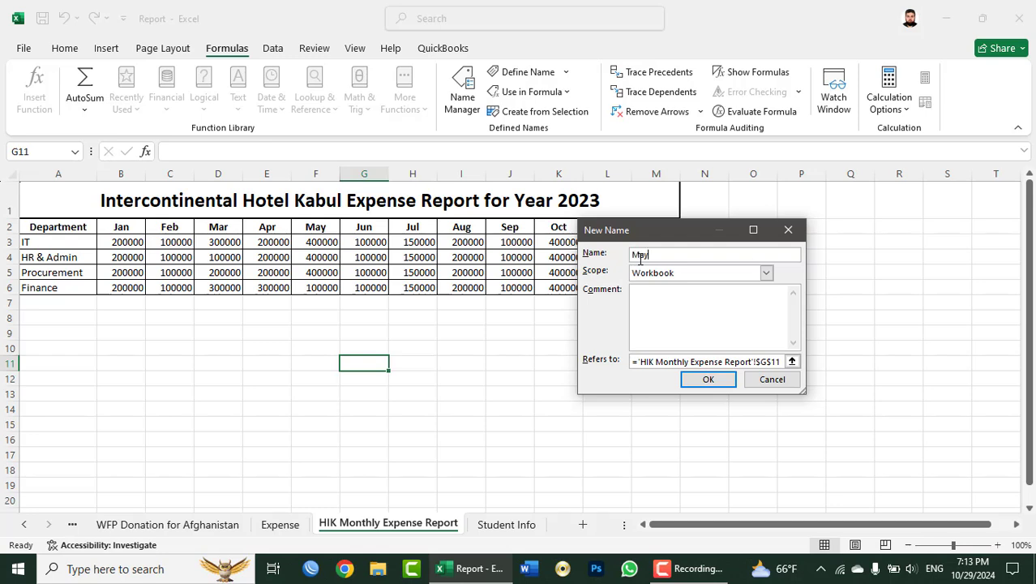
Define the name May to refer to F3:F6 instead of G11.
left_click(661, 362)
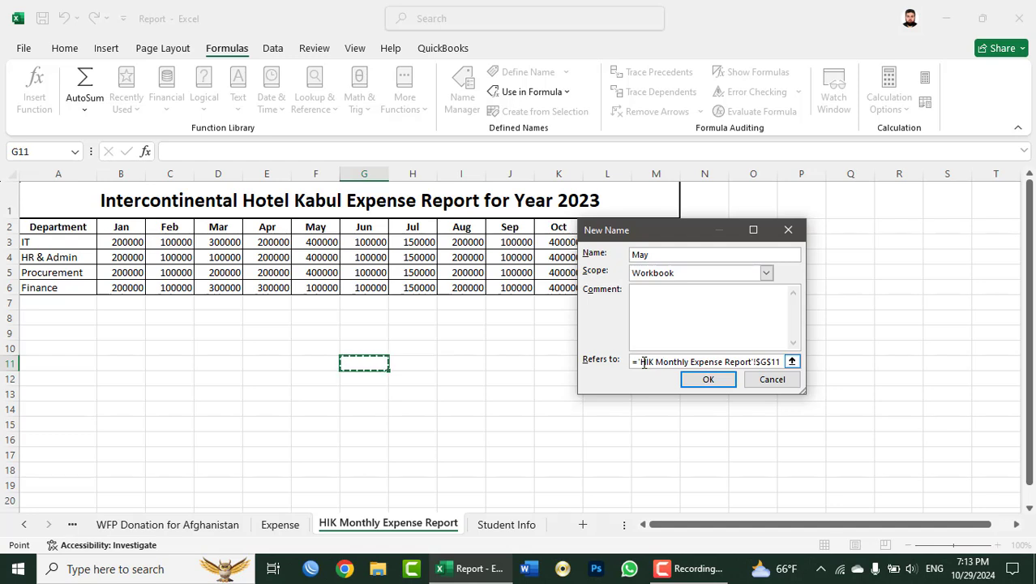
left_click_drag(640, 363, 826, 365)
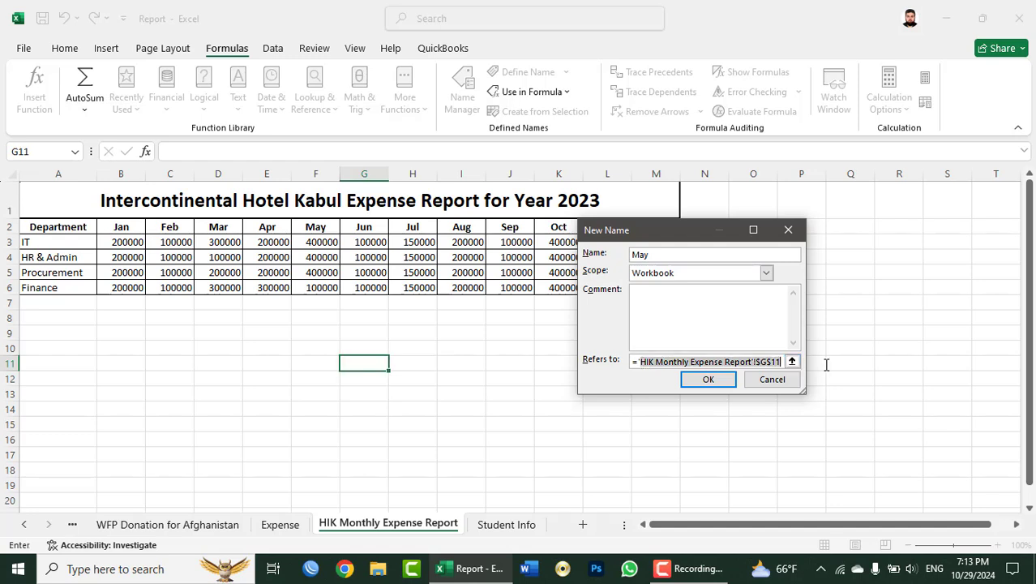
key("BackSpace")
key("BackSpace")
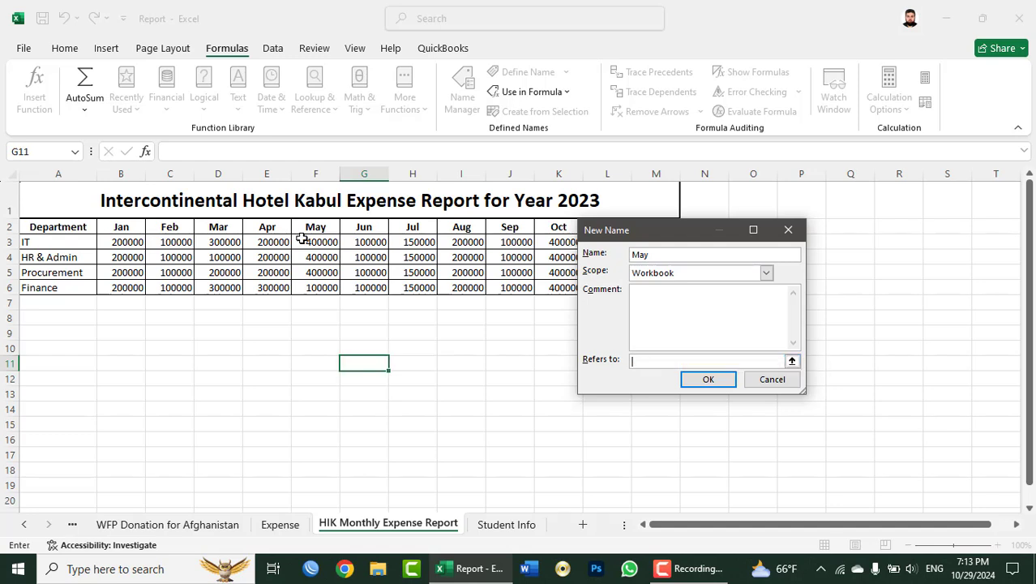
left_click_drag(310, 240, 313, 288)
left_click(707, 379)
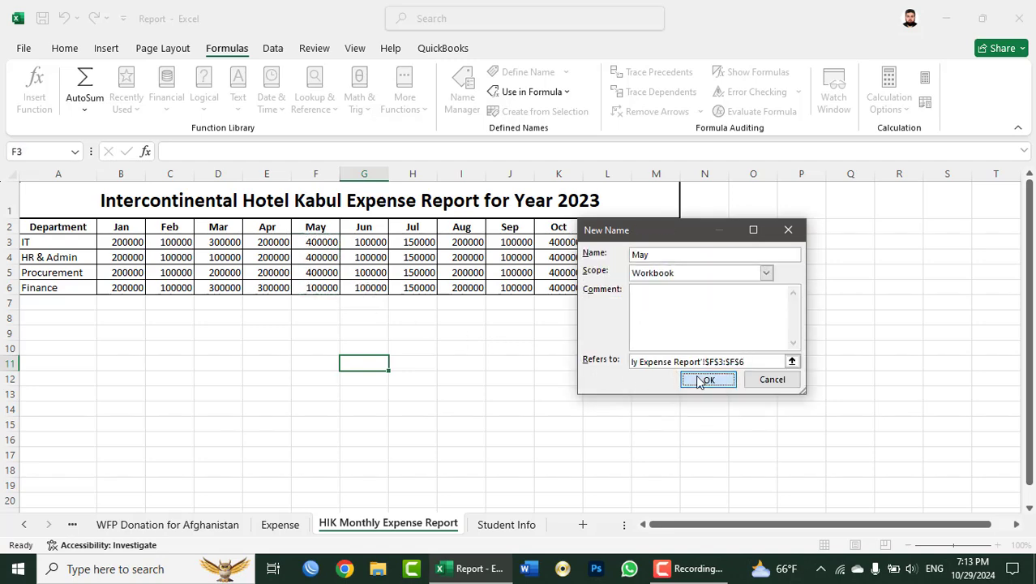
left_click(872, 453)
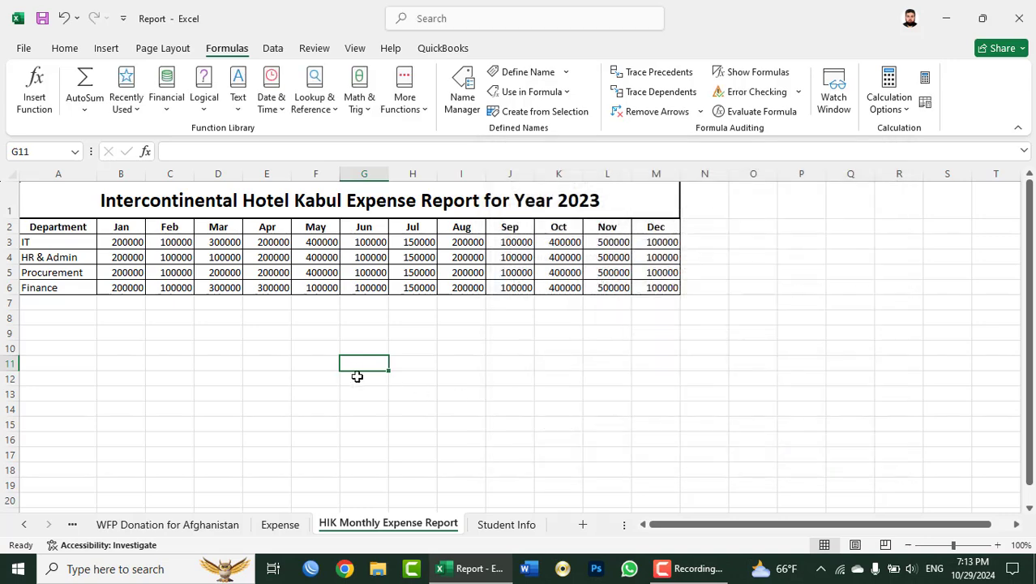
Test =SUM(May) in G11, giving 1300000, then clear it.
type("=")
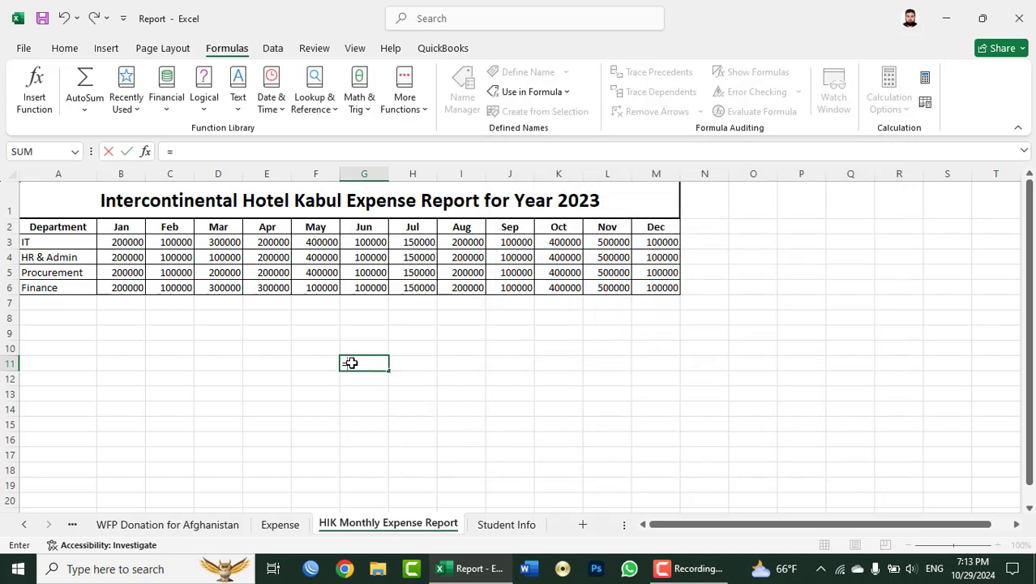
type("sum(may")
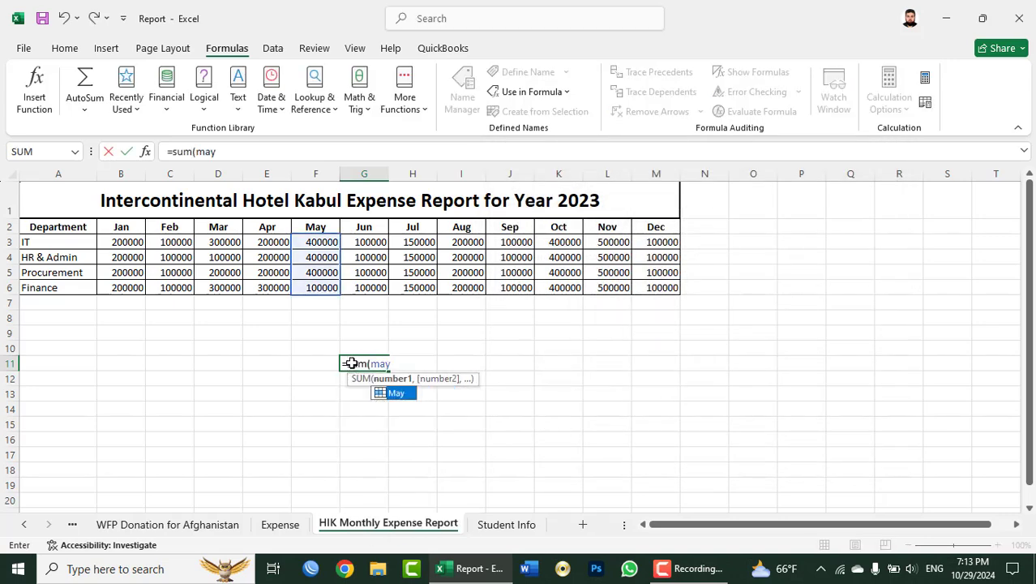
type(")")
key("Return")
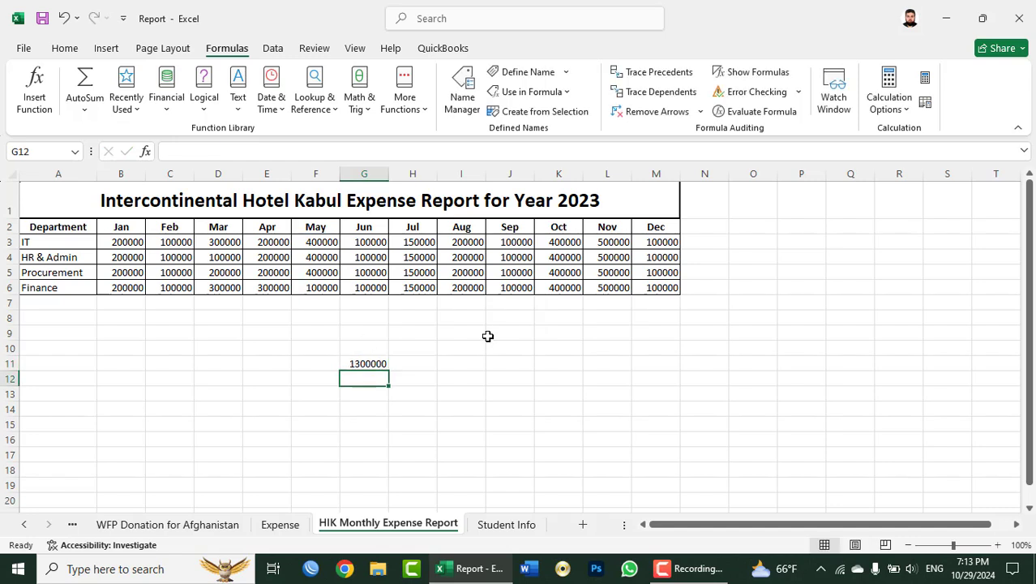
key("Up")
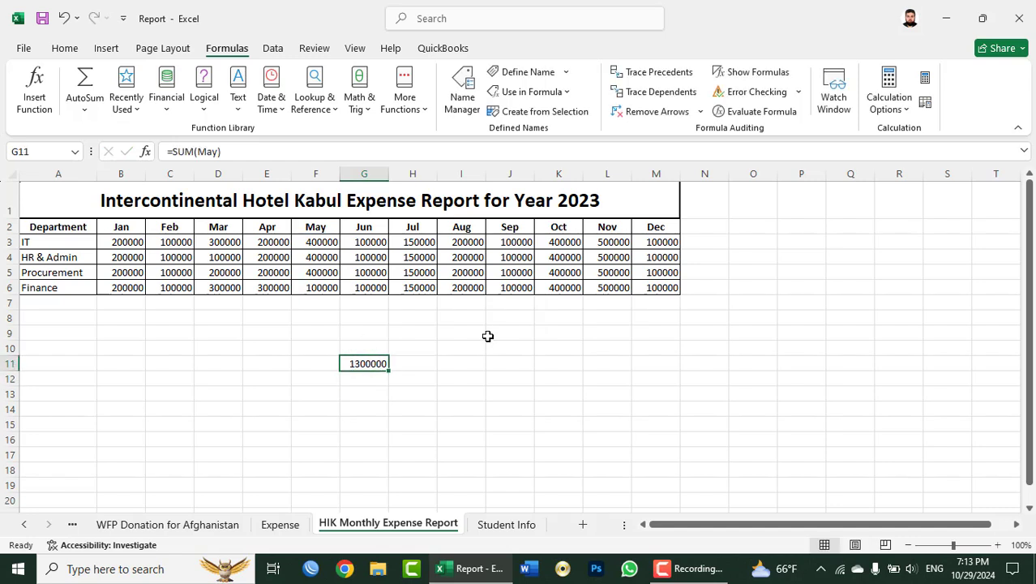
key("Delete")
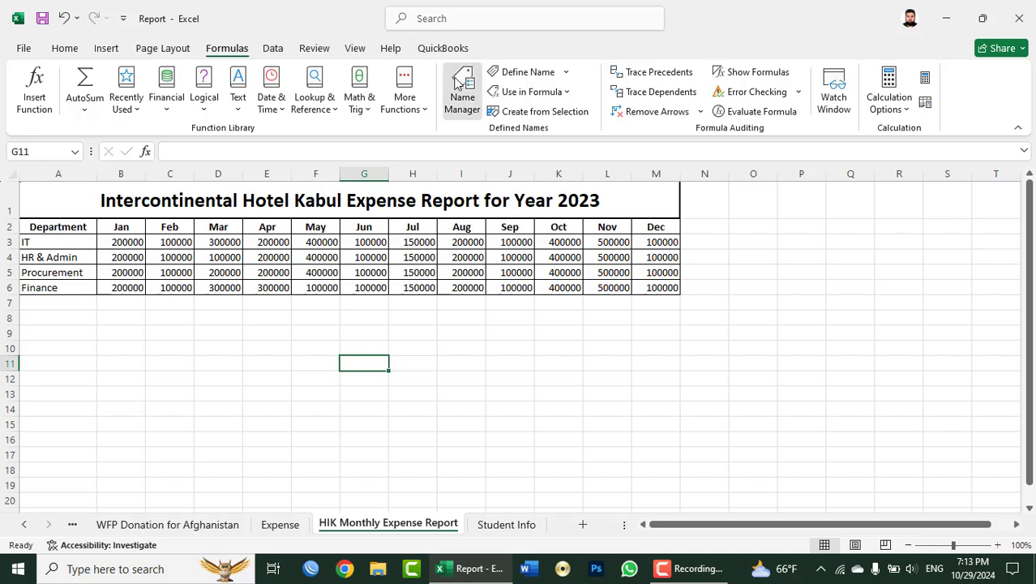
Glance at Name Manager and Define Name without changes, then go to the Student Info sheet.
left_click(462, 91)
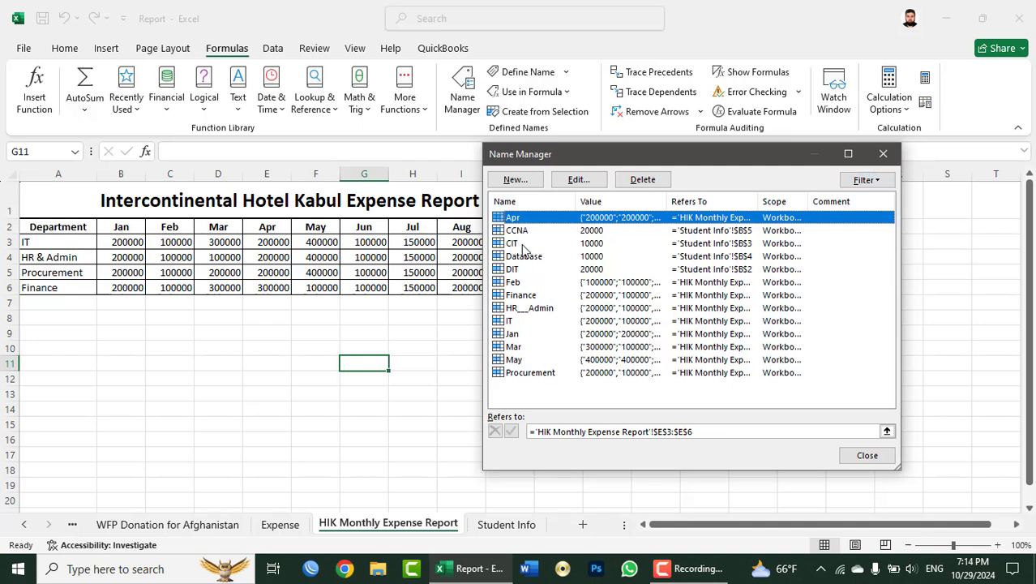
left_click(867, 455)
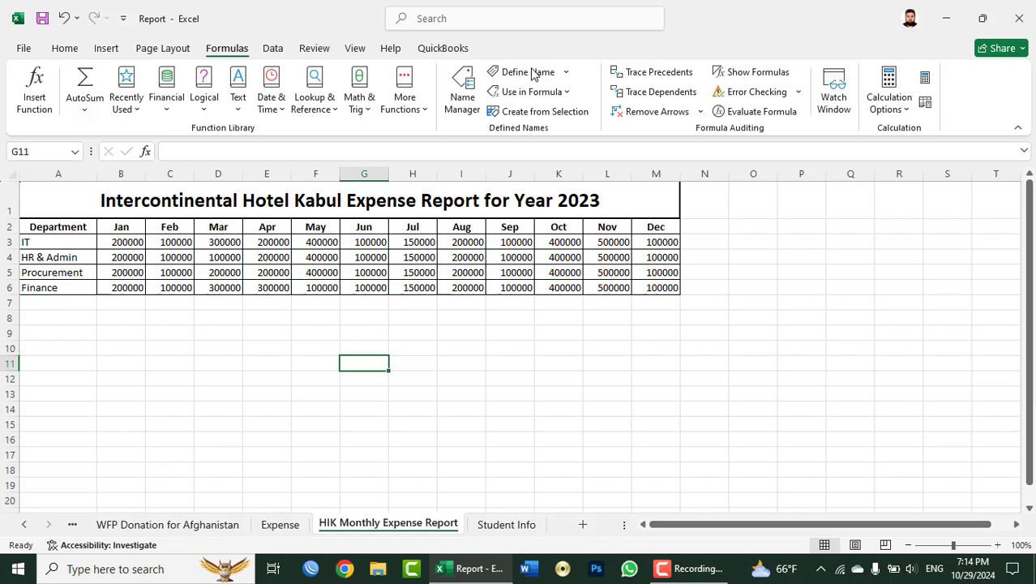
left_click(562, 79)
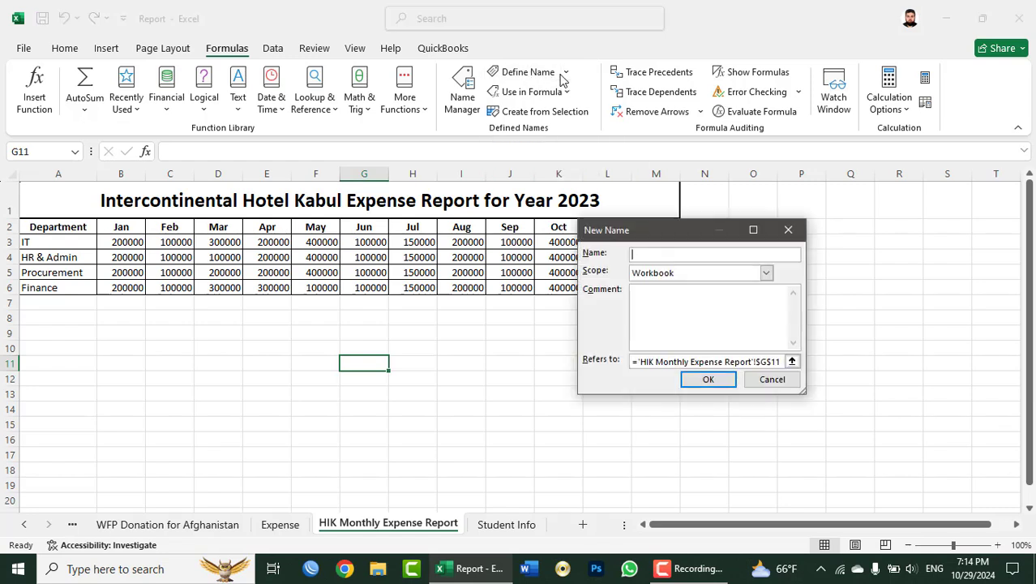
left_click(788, 232)
left_click(565, 73)
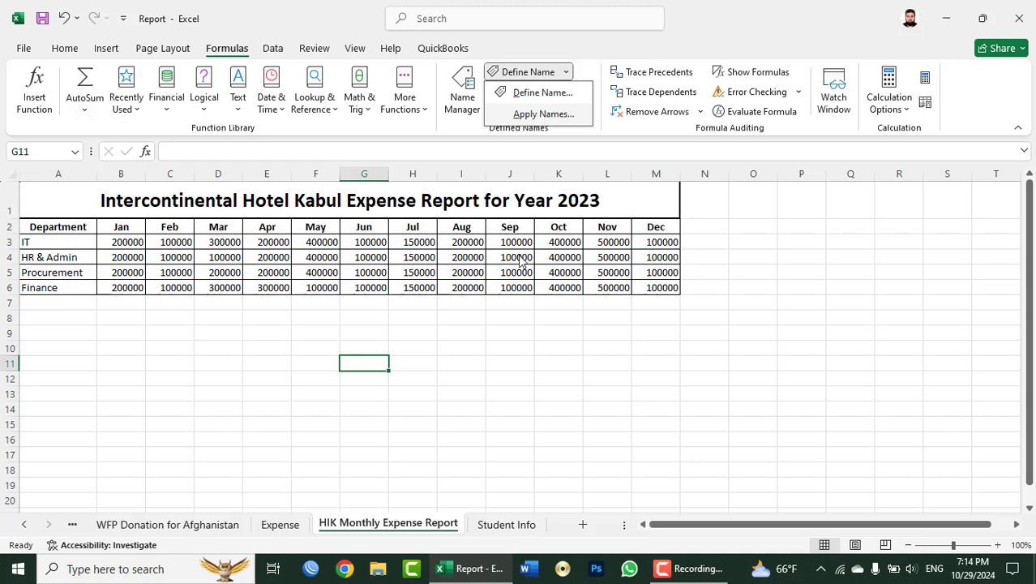
left_click(497, 398)
left_click(497, 532)
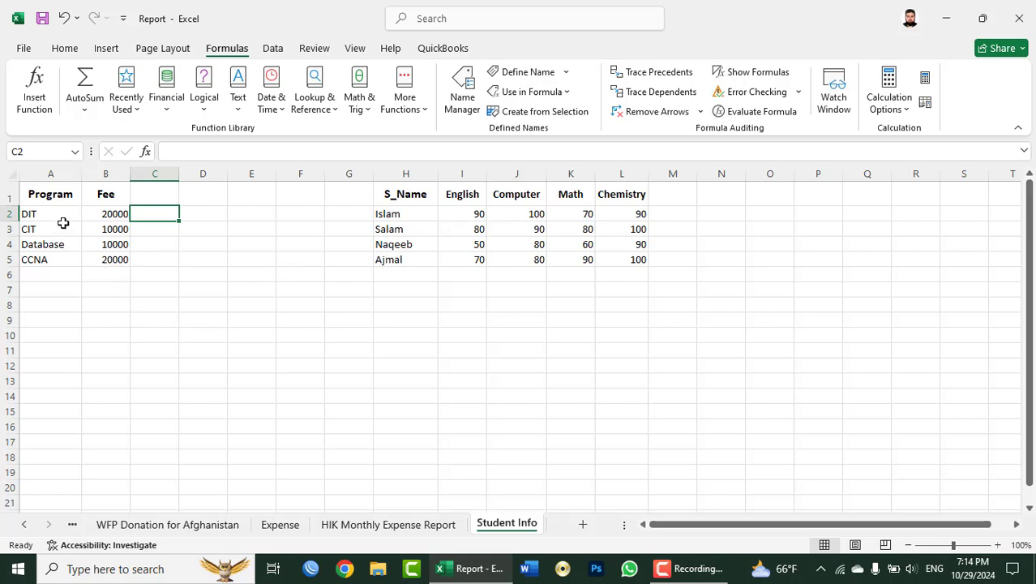
Delete the CIT and DIT names in Name Manager.
left_click(464, 112)
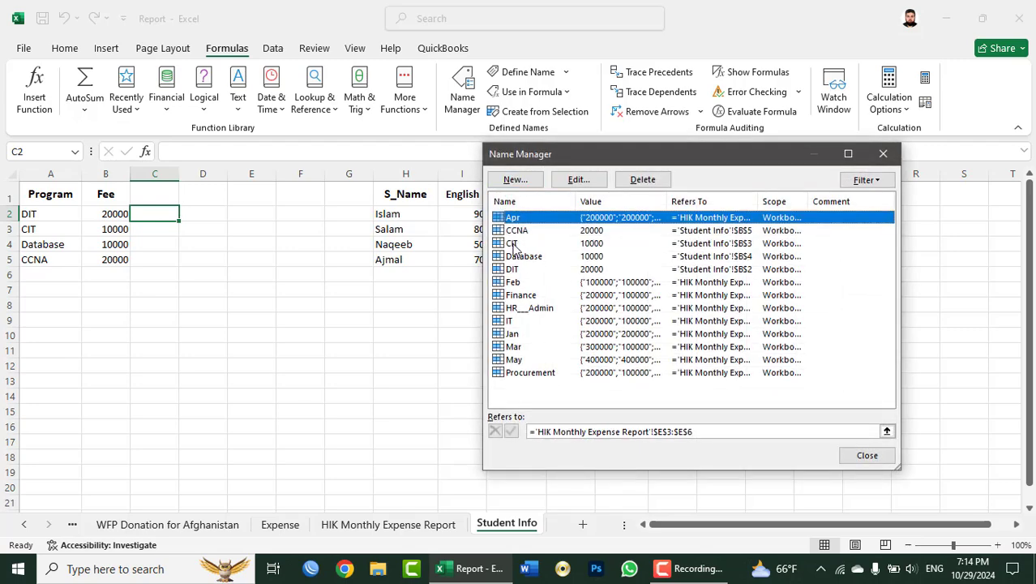
left_click(513, 246)
key("Delete")
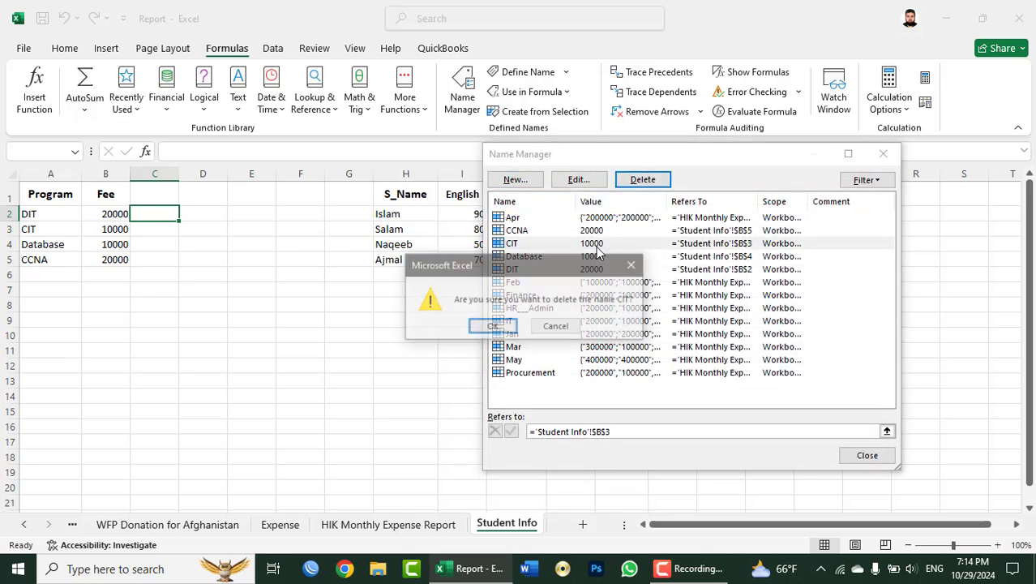
left_click(493, 327)
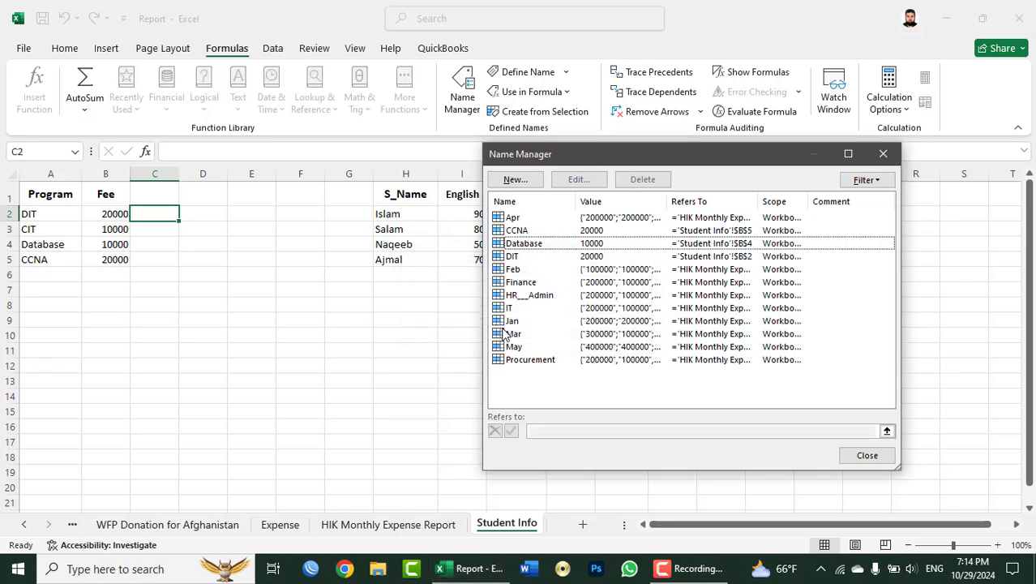
left_click(512, 257)
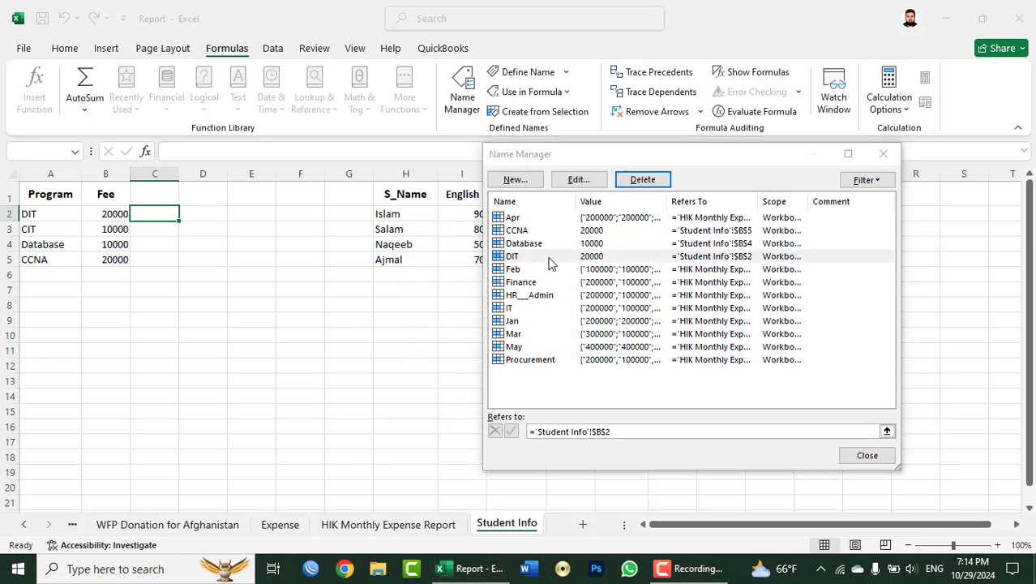
key("Delete")
left_click(495, 328)
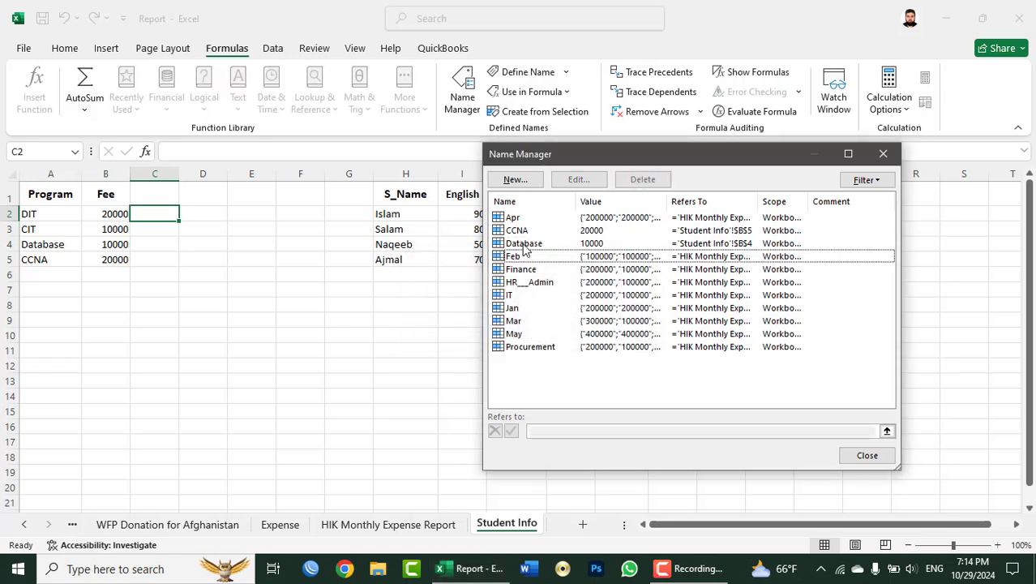
Delete the Database and CCNA names and close Name Manager.
left_click(523, 243)
left_click(638, 180)
left_click(494, 327)
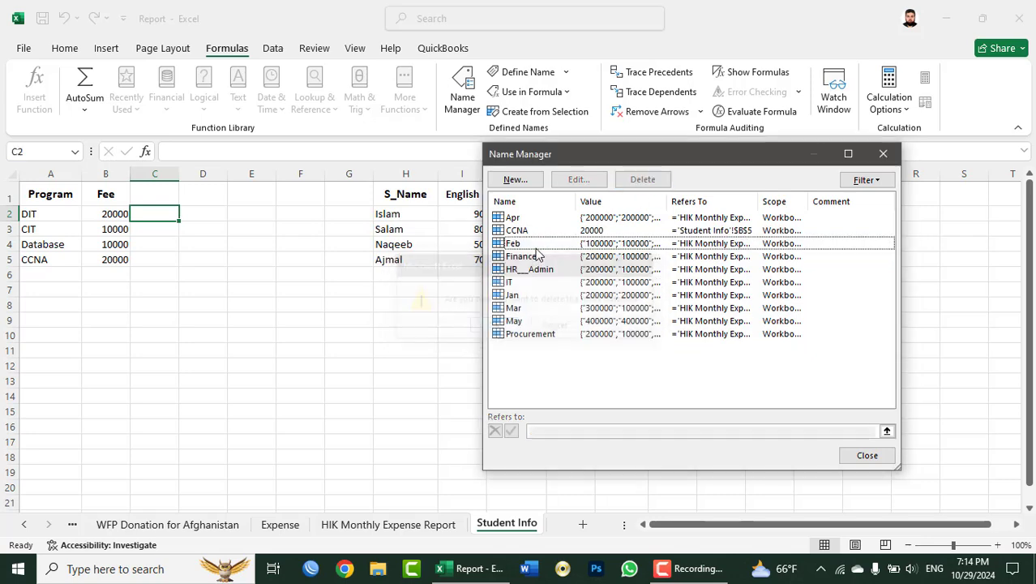
left_click(527, 231)
left_click(637, 180)
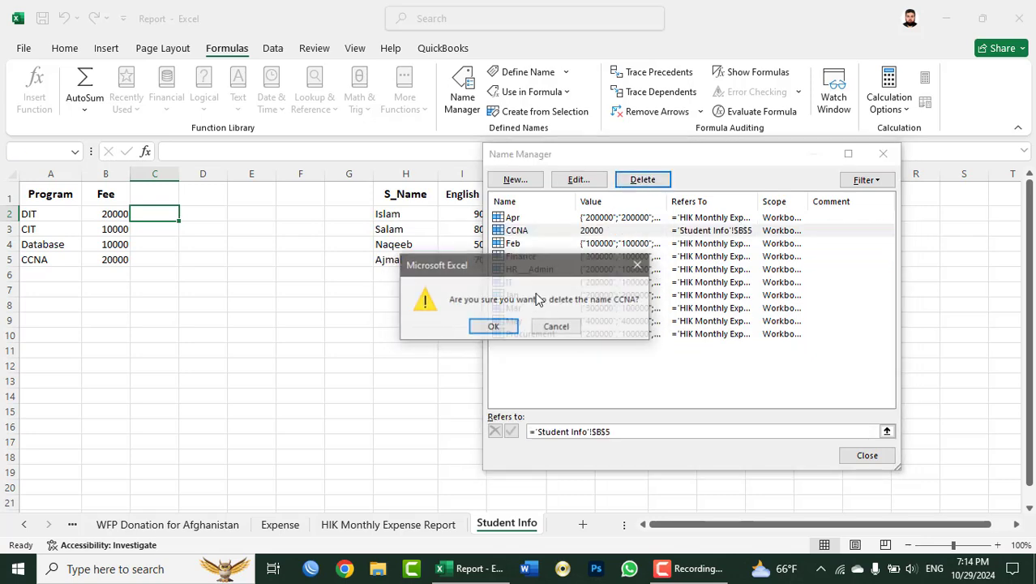
left_click(492, 326)
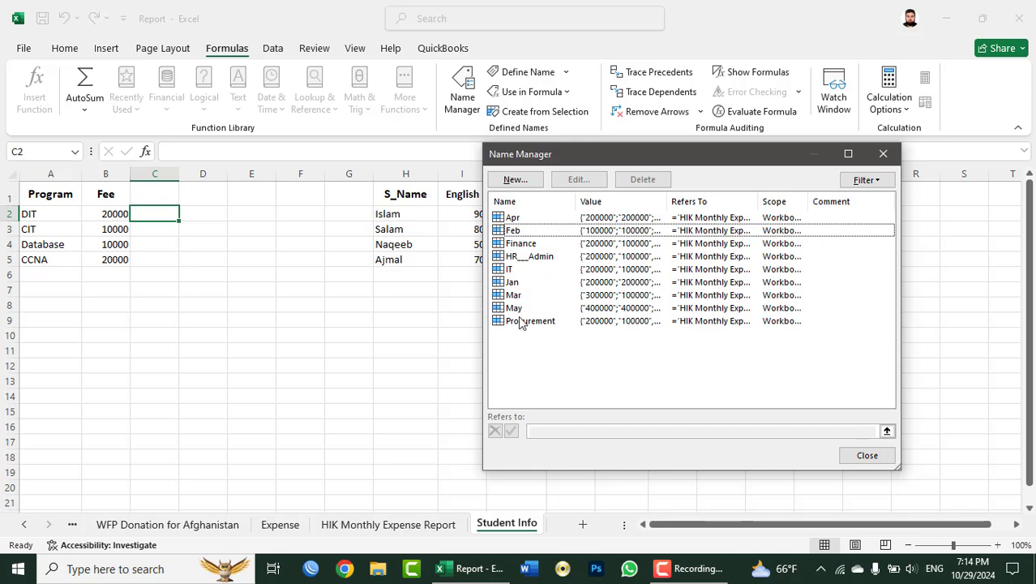
left_click(861, 454)
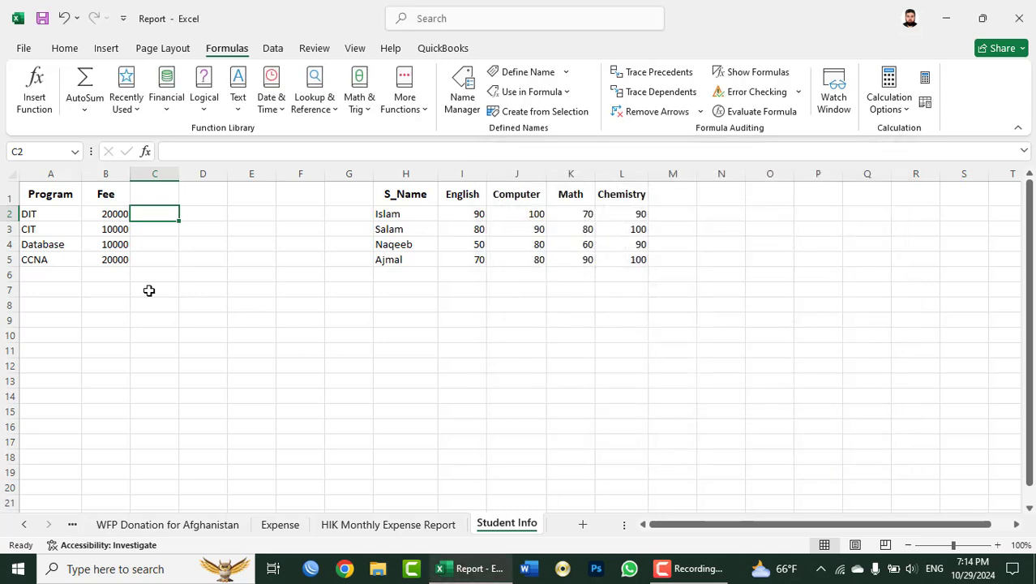
left_click(60, 277)
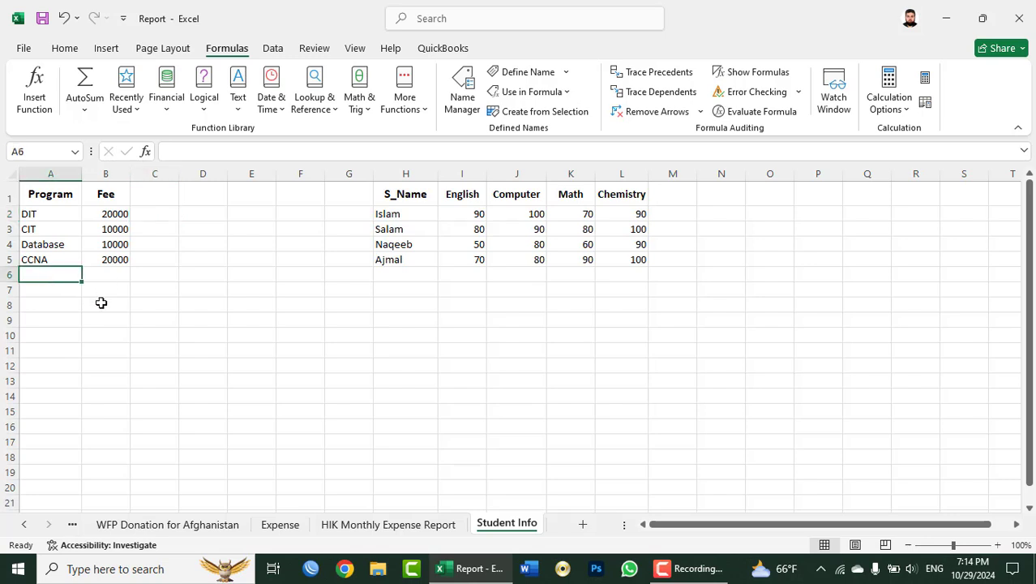
Label A6 'Total' and enter =B2+B3+B4+B5 in B6, giving 60000.
type("Total")
key("Tab")
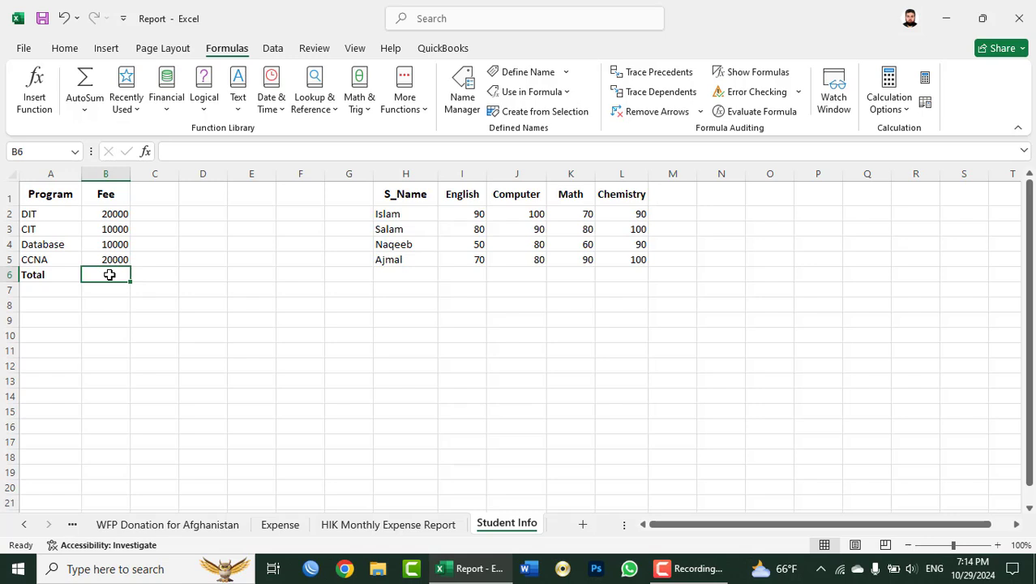
type("=")
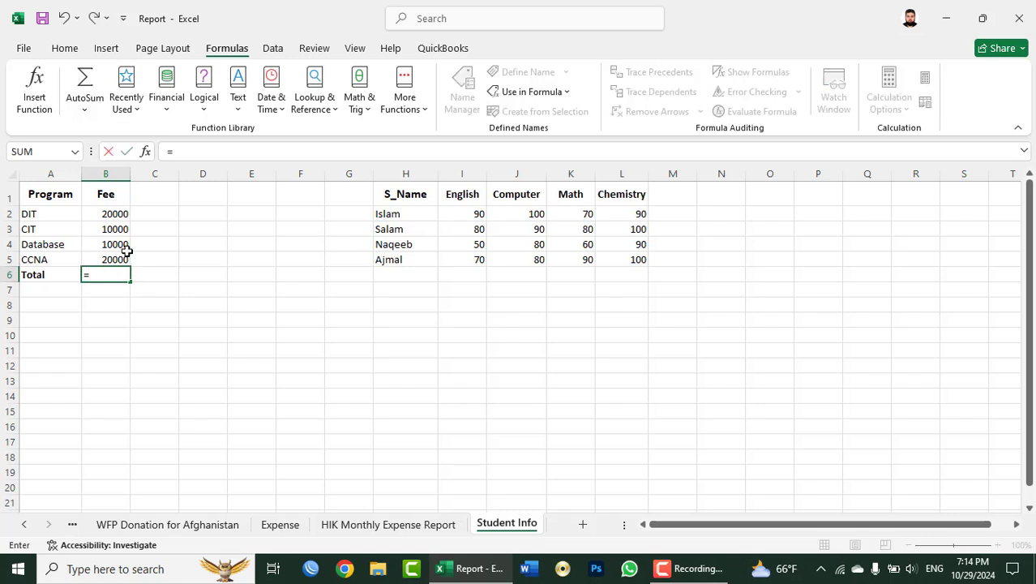
left_click(113, 214)
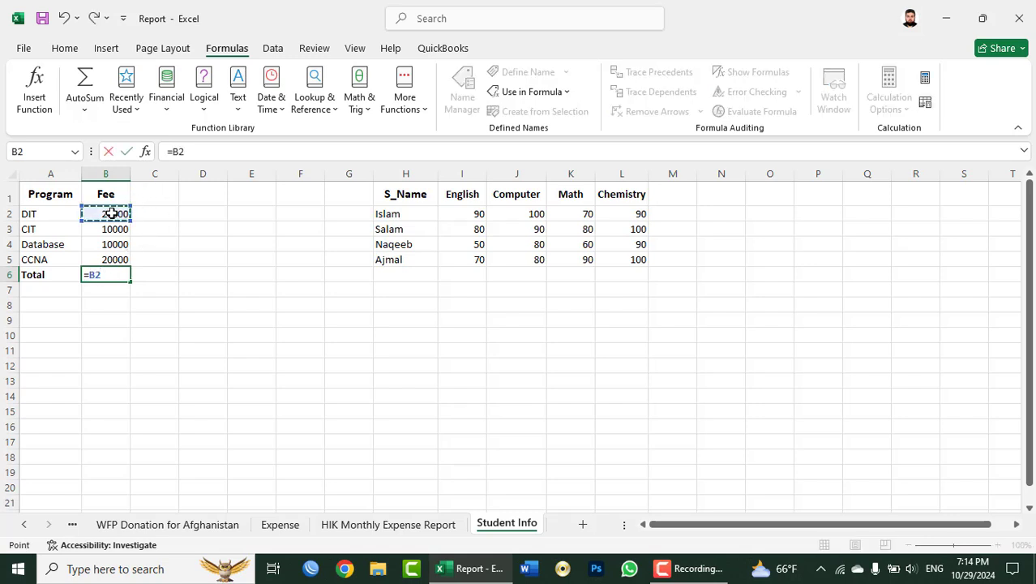
type("+")
left_click(107, 230)
type("+")
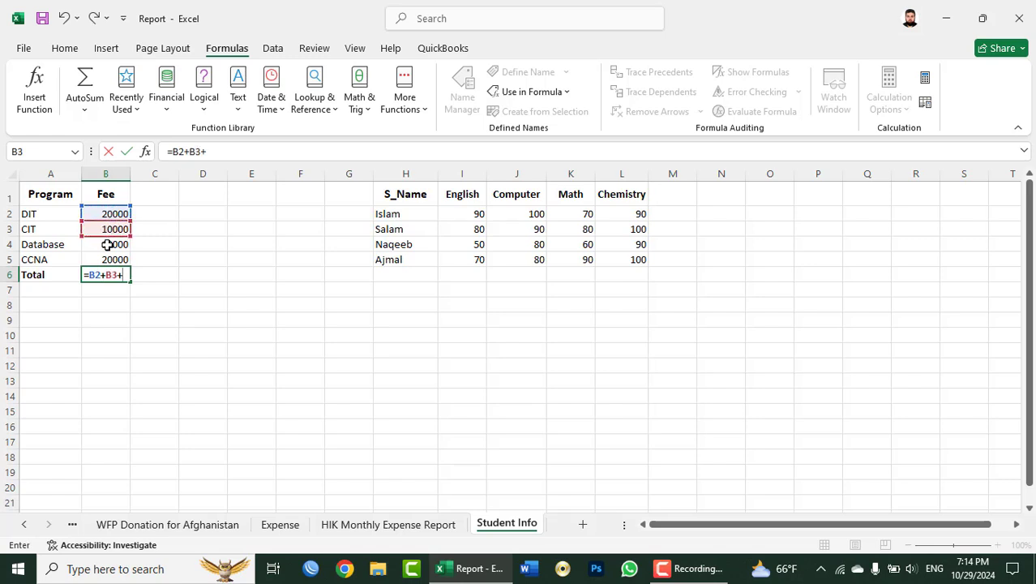
left_click(108, 244)
type("+")
left_click(113, 258)
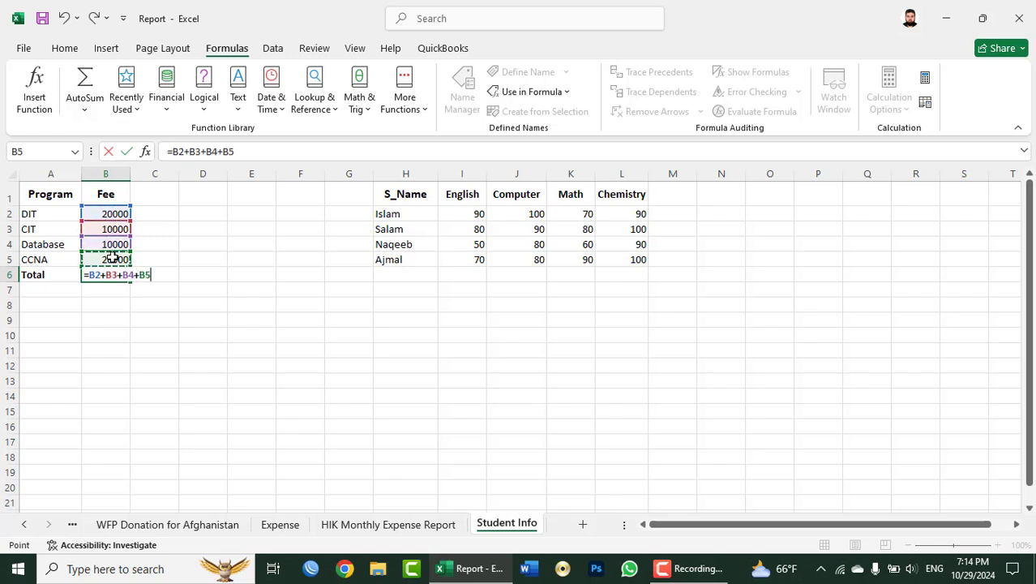
key("Return")
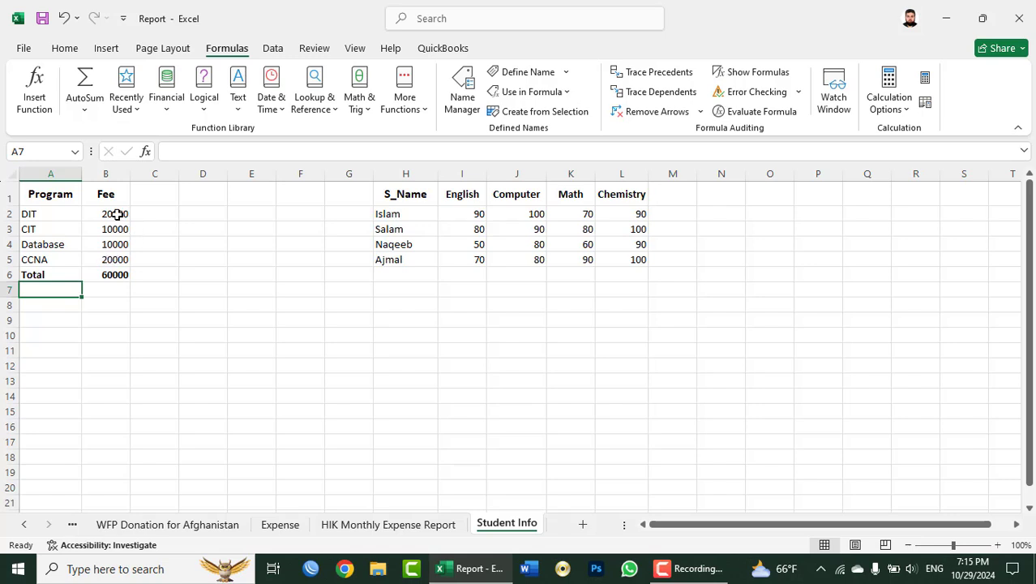
left_click(112, 274)
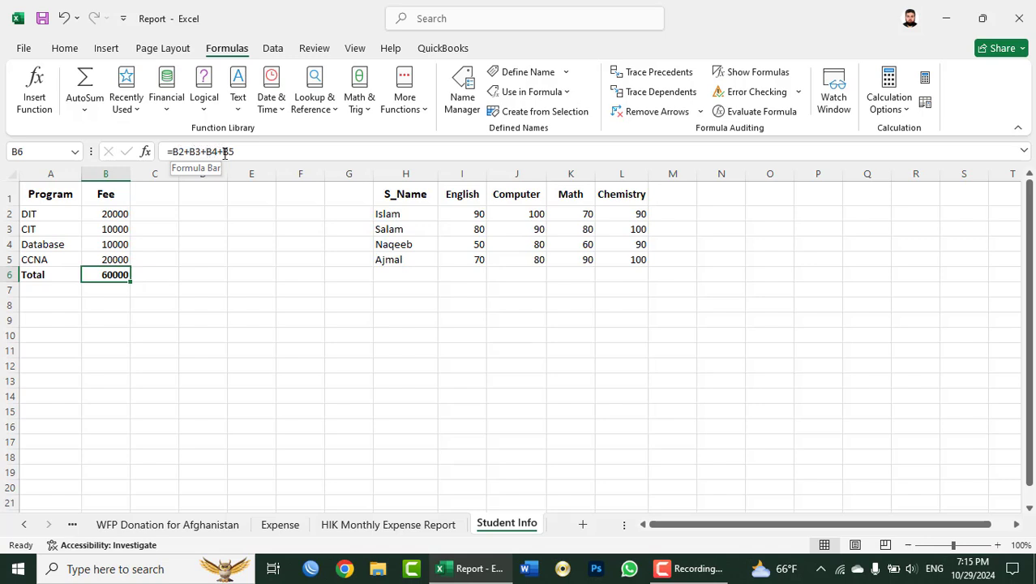
Name the fee cells B2–B5 as DIT, CIT, Database and CCNA.
left_click(110, 292)
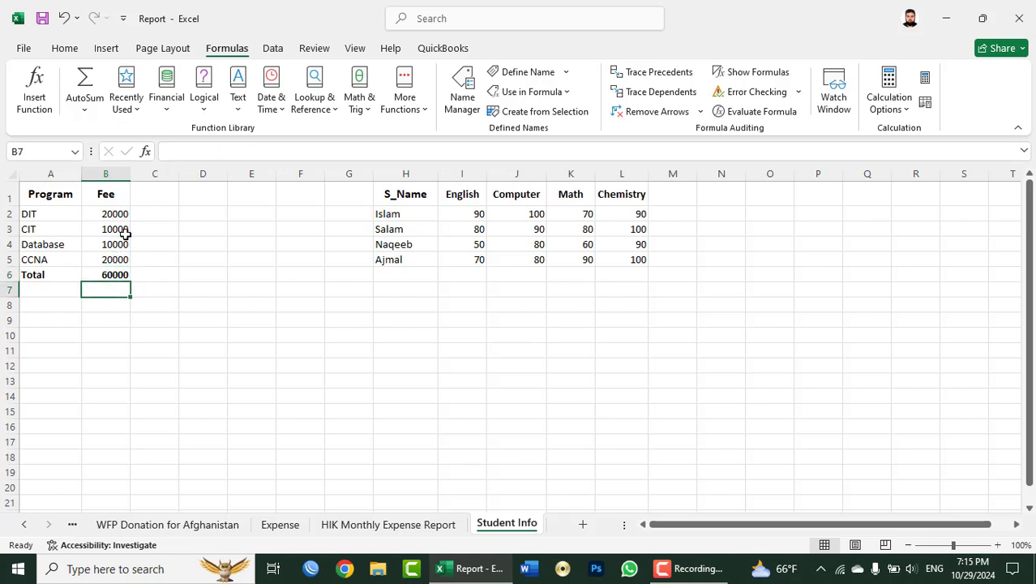
left_click(120, 214)
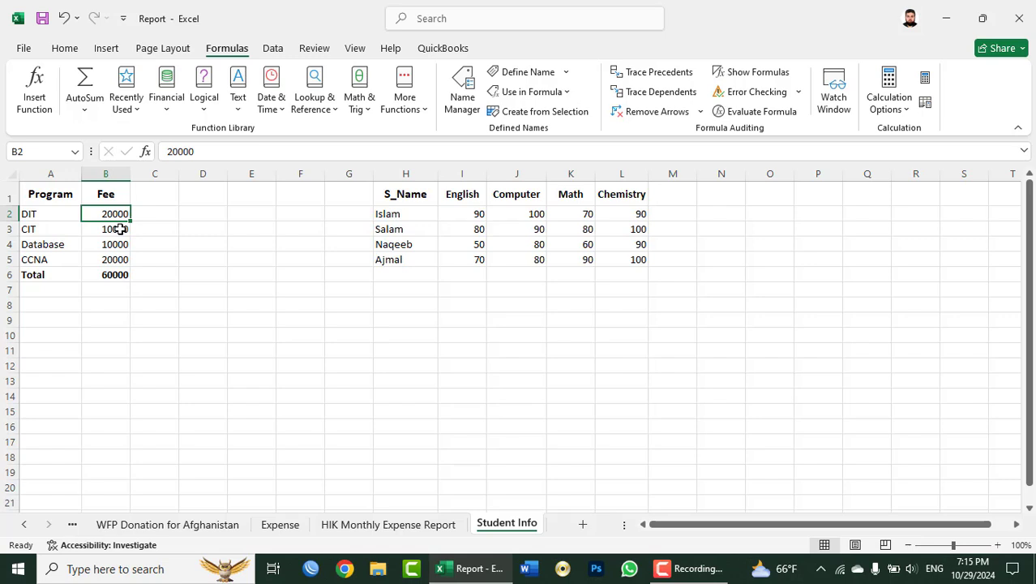
left_click(521, 72)
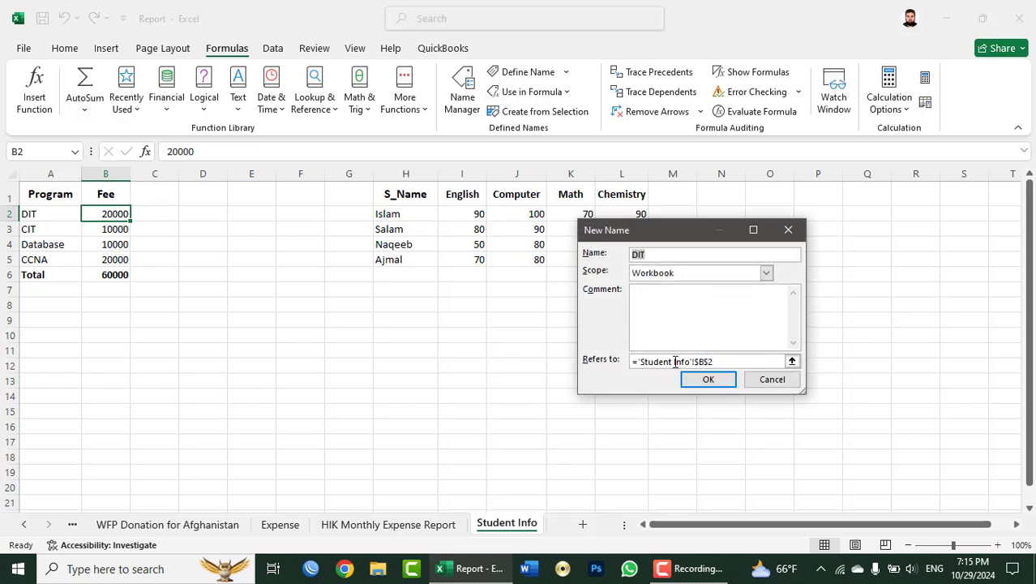
left_click(708, 379)
left_click(122, 228)
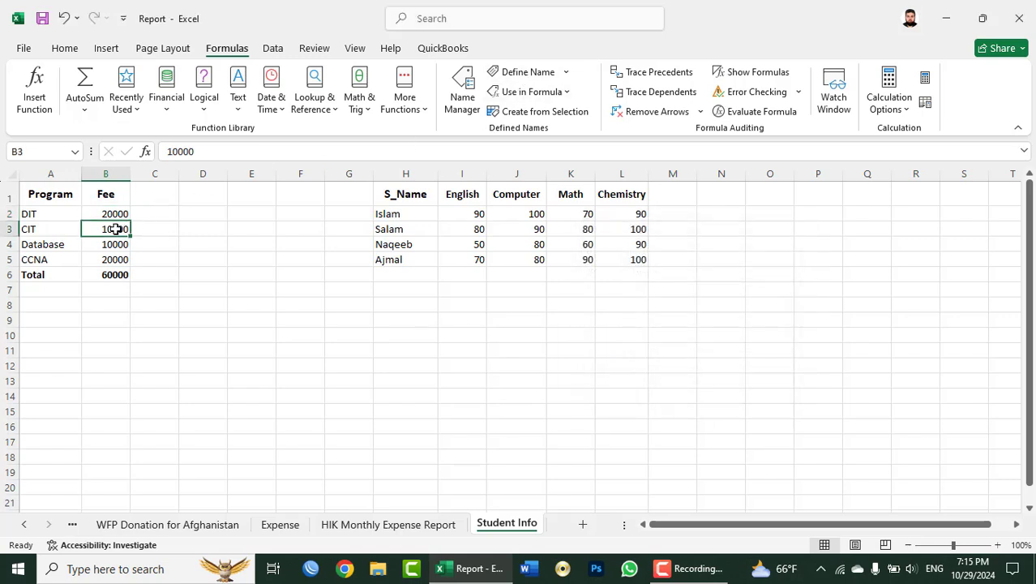
left_click(541, 75)
left_click(708, 379)
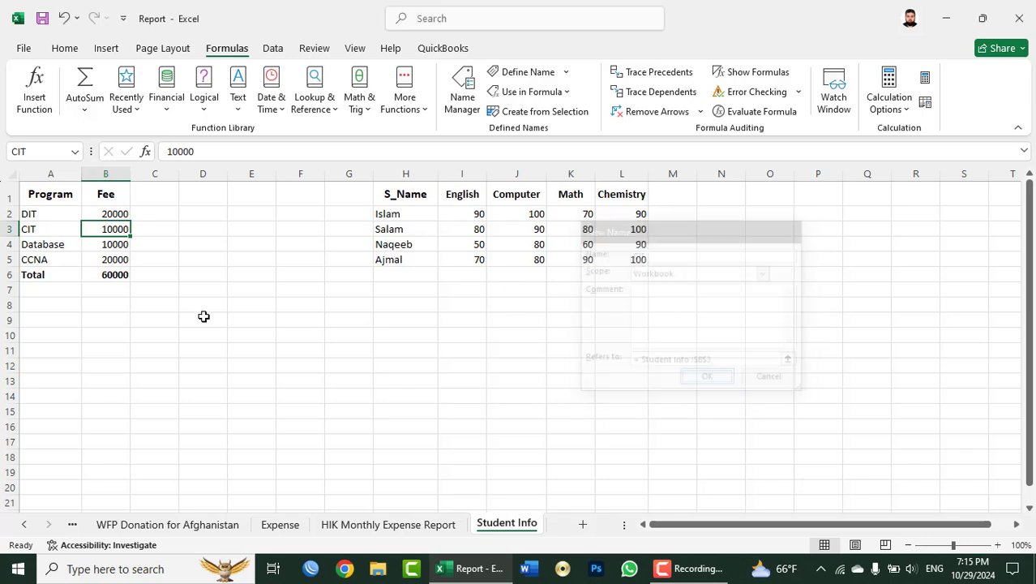
left_click(106, 245)
left_click(535, 73)
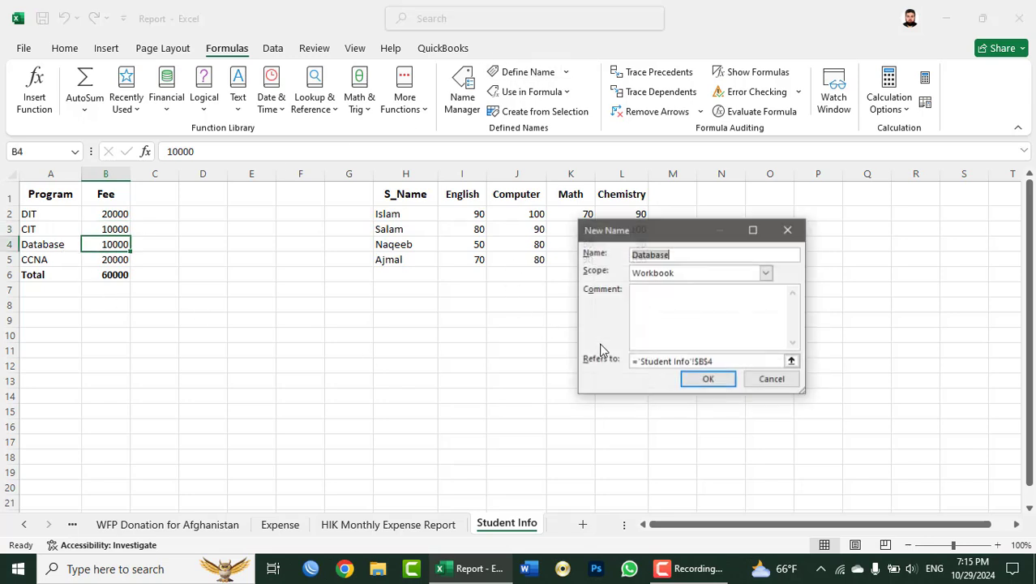
left_click(697, 379)
left_click(122, 260)
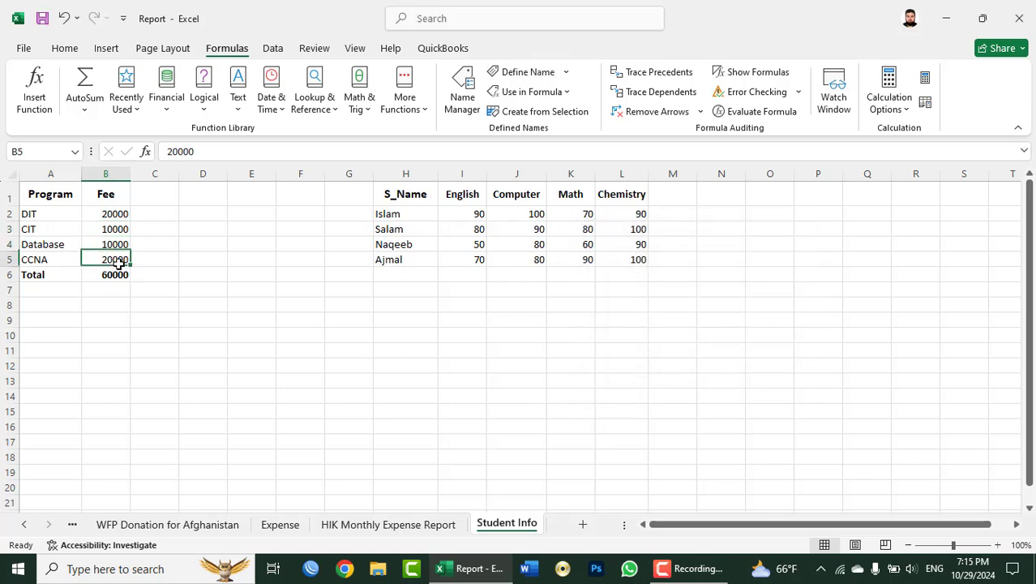
left_click(528, 72)
left_click(710, 378)
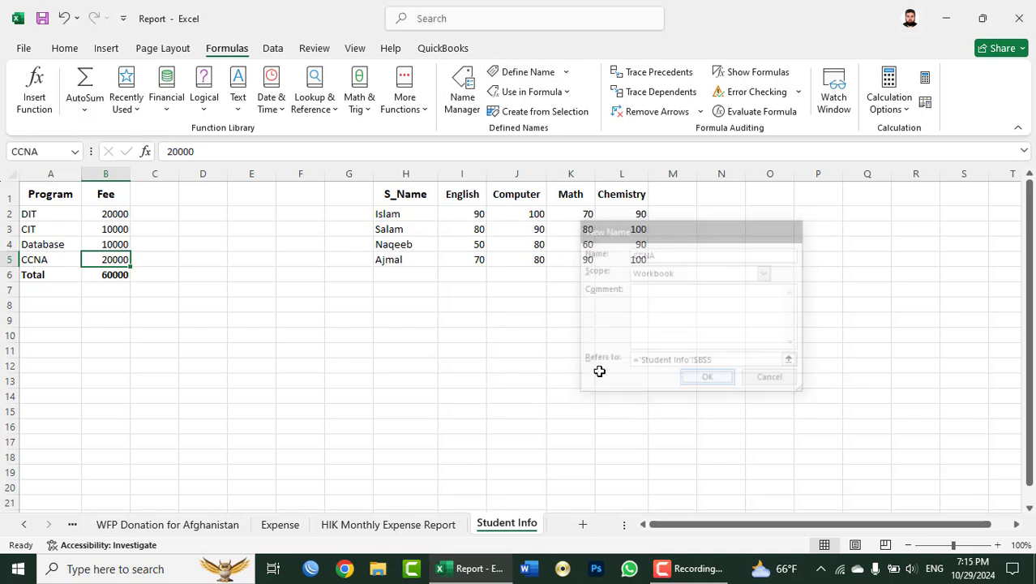
Add a Total row 7 with =DIT+CIT+Database+CCNA in B7, giving 60000.
left_click(56, 292)
type("Total")
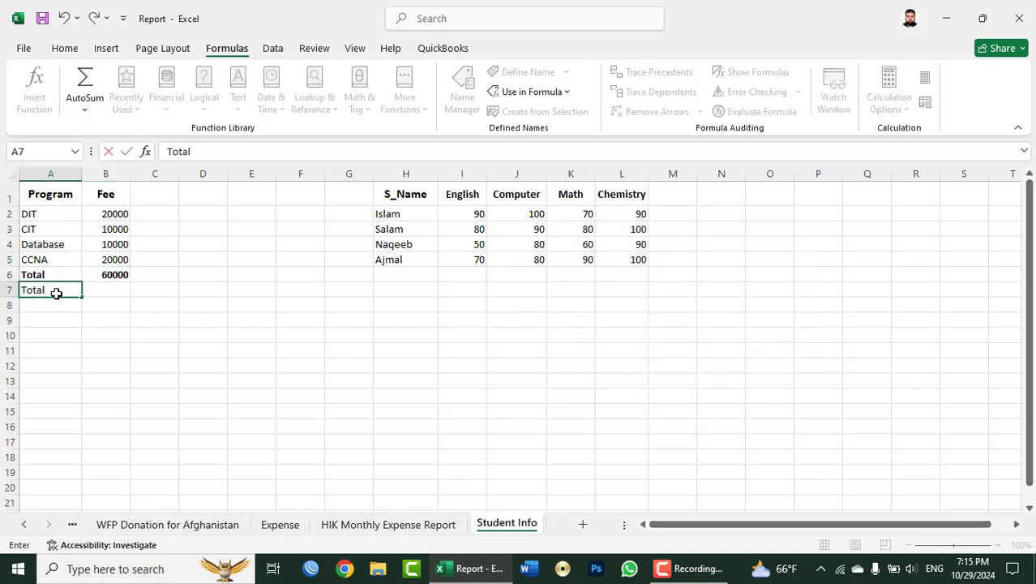
key("Tab")
type("=")
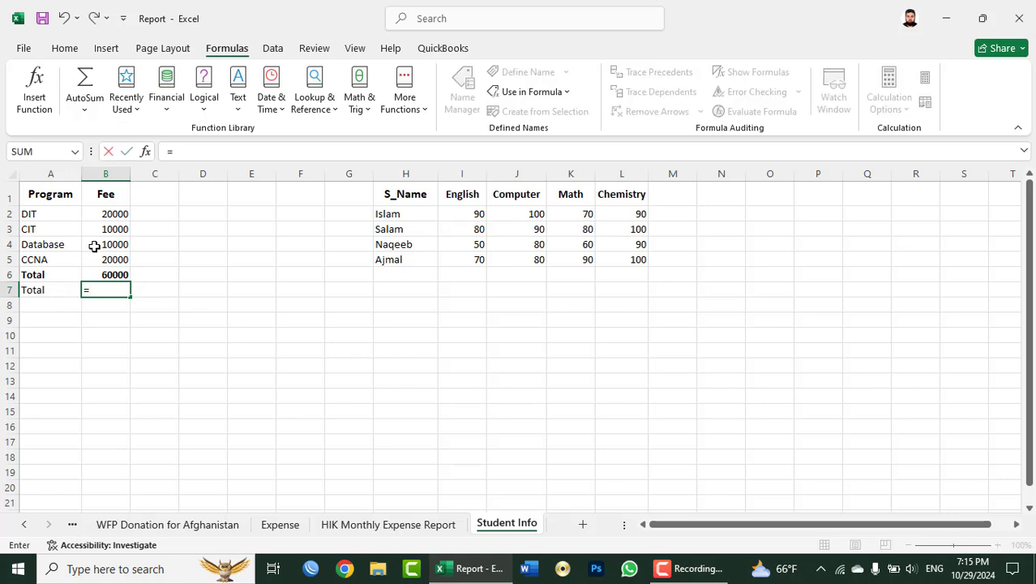
left_click(106, 214)
type("+")
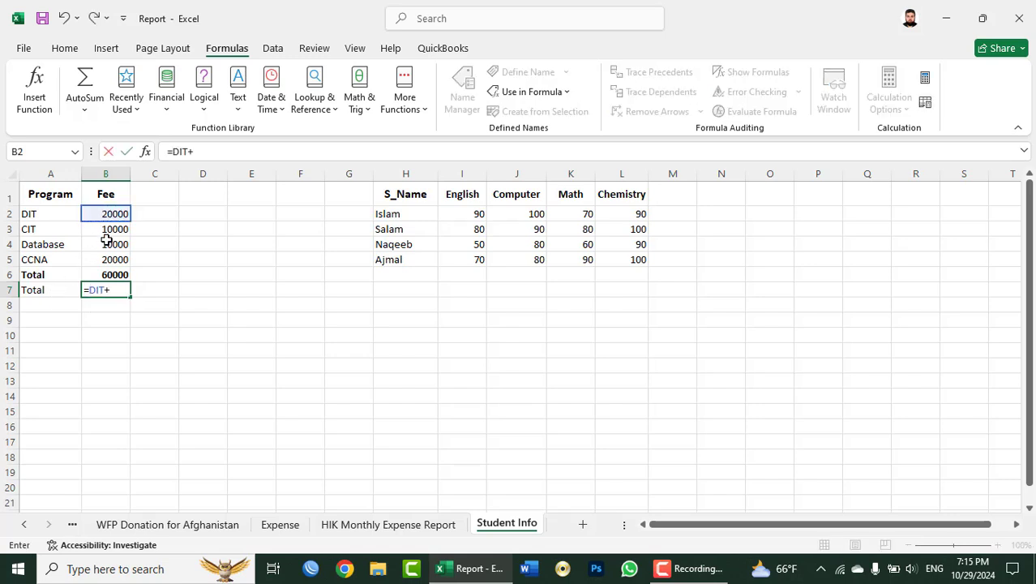
left_click(105, 230)
type("+")
left_click(109, 244)
type("+Database+")
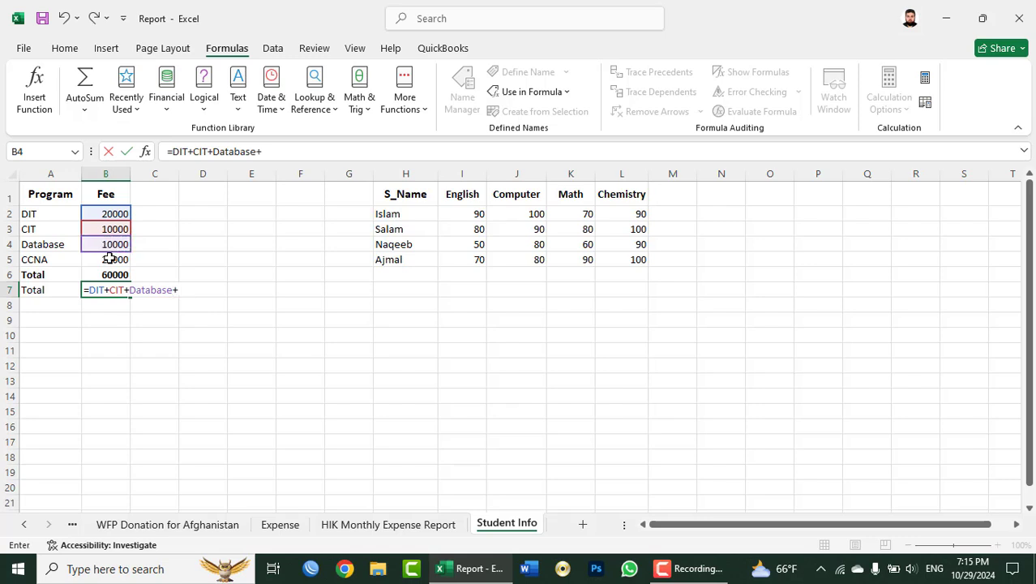
left_click(109, 259)
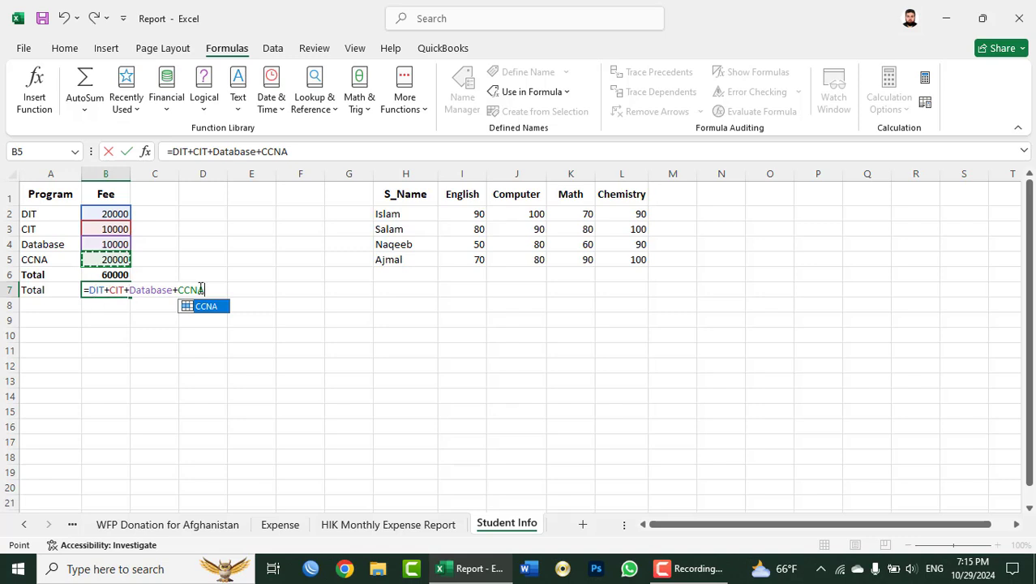
key("Return")
Compare the total formulas in B6 and B7.
left_click(105, 278)
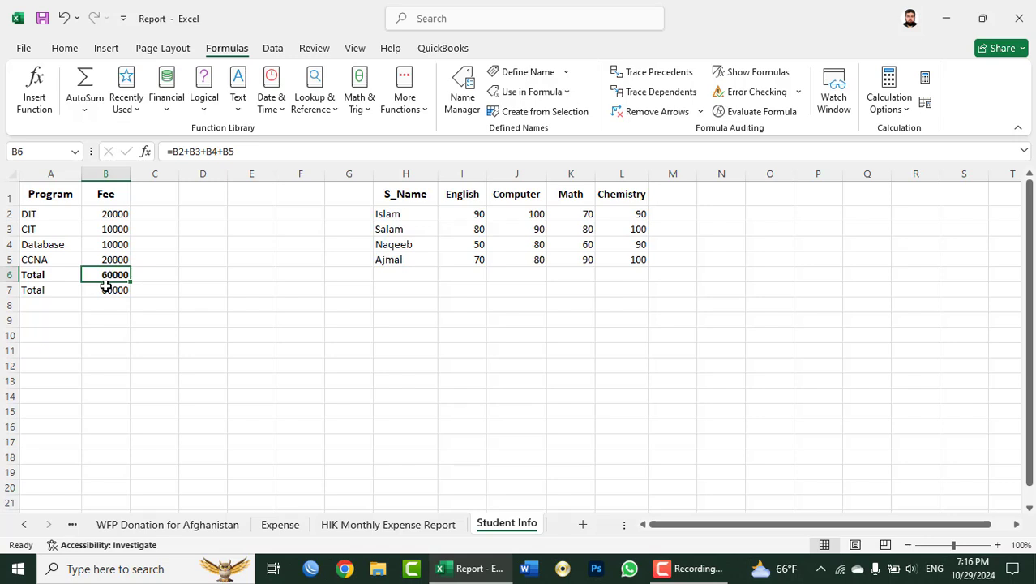
left_click(105, 290)
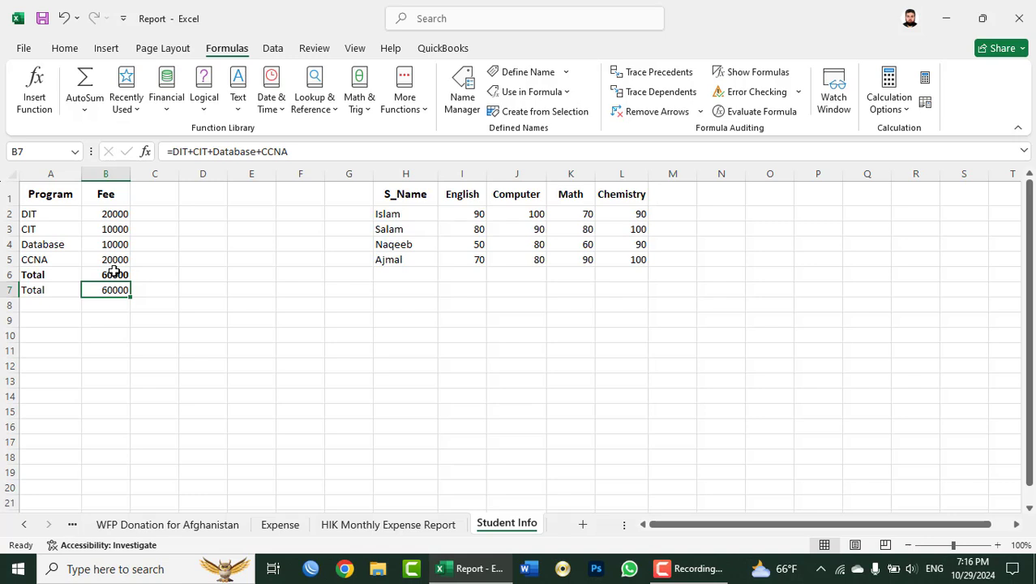
left_click(113, 273)
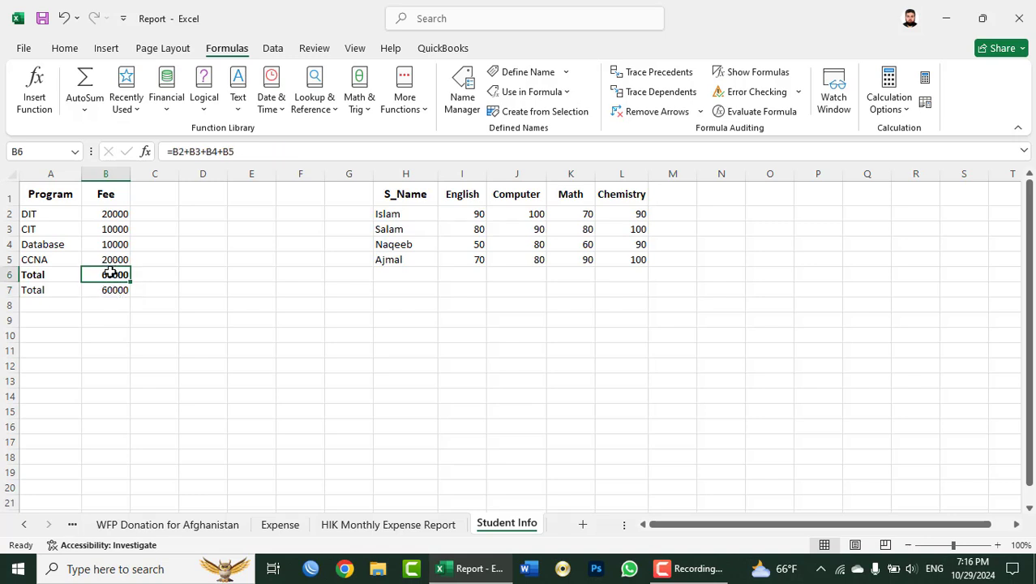
Apply the names CCNA, CIT, Database and DIT to B6's formula via Apply Names.
left_click(568, 73)
left_click(560, 114)
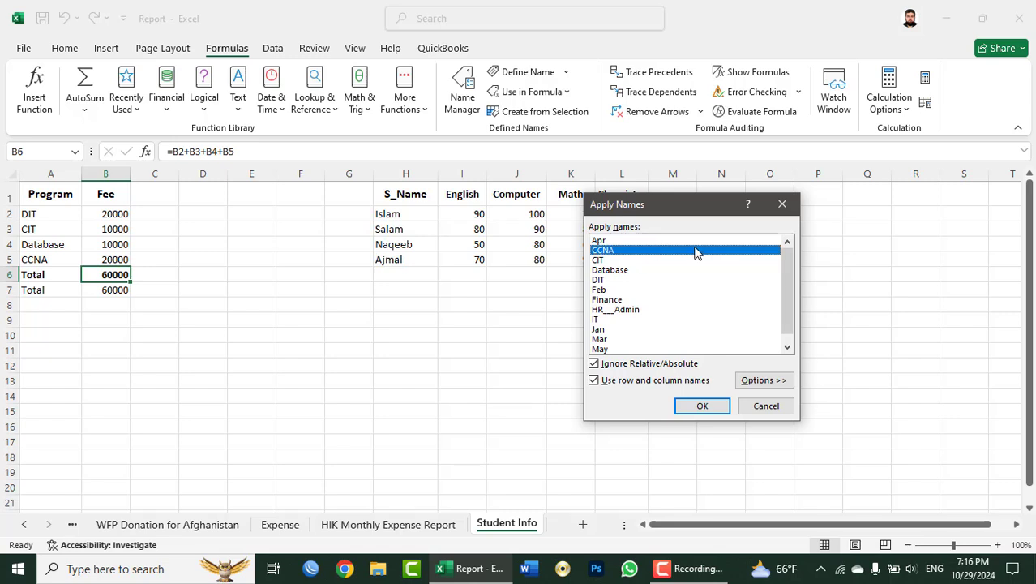
left_click(609, 260)
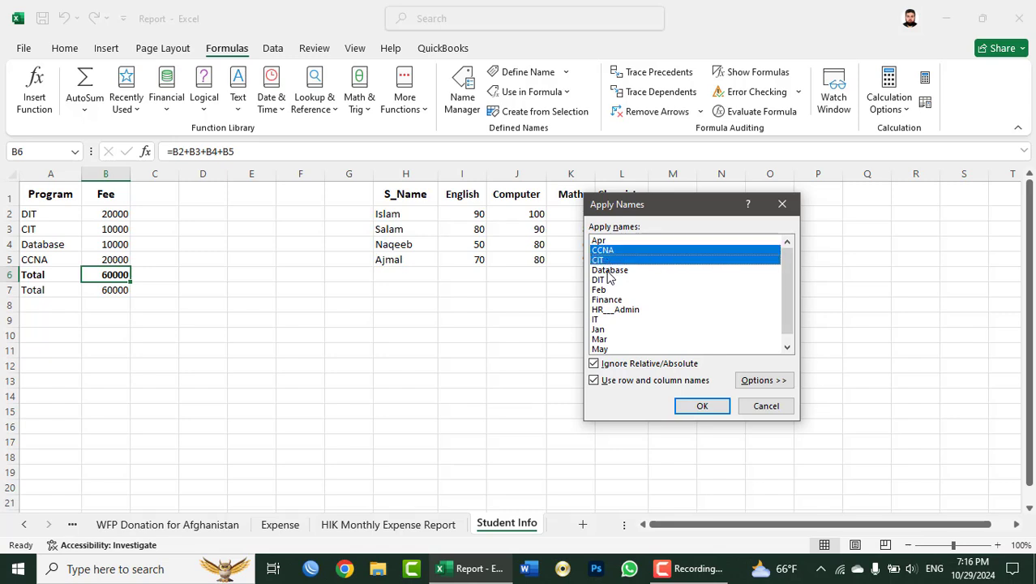
left_click(609, 272)
left_click(606, 279)
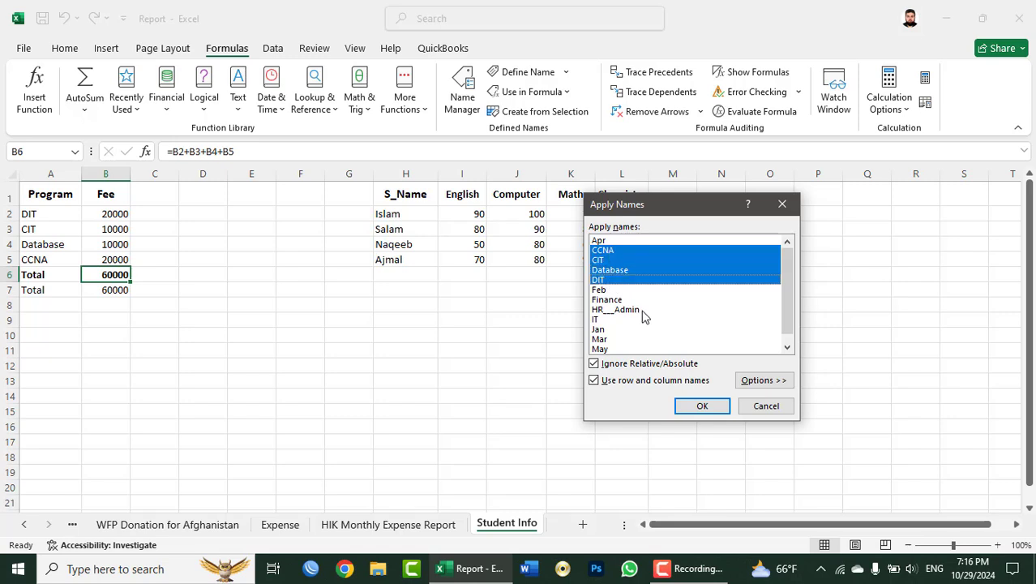
left_click(702, 406)
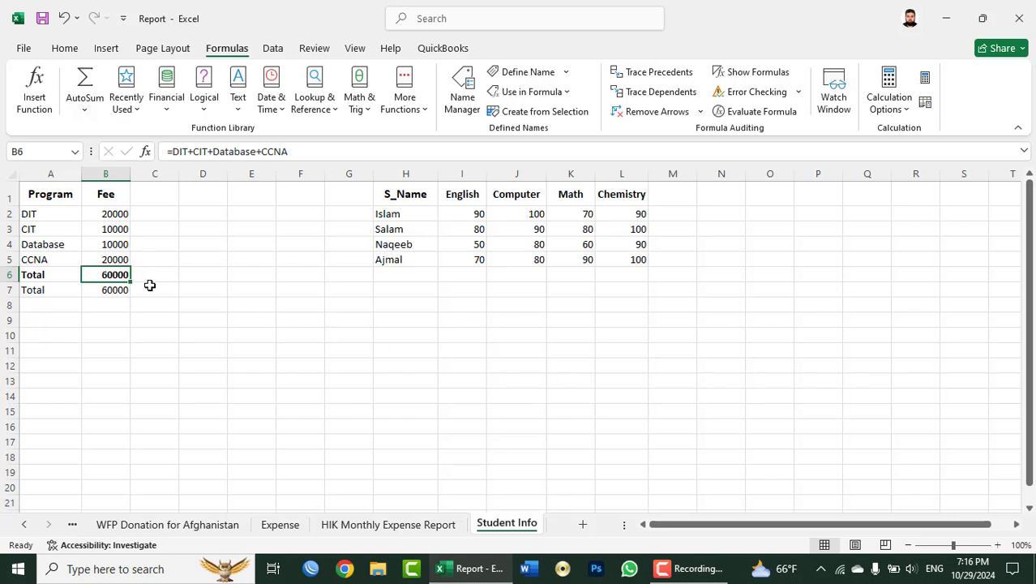
left_click(103, 289)
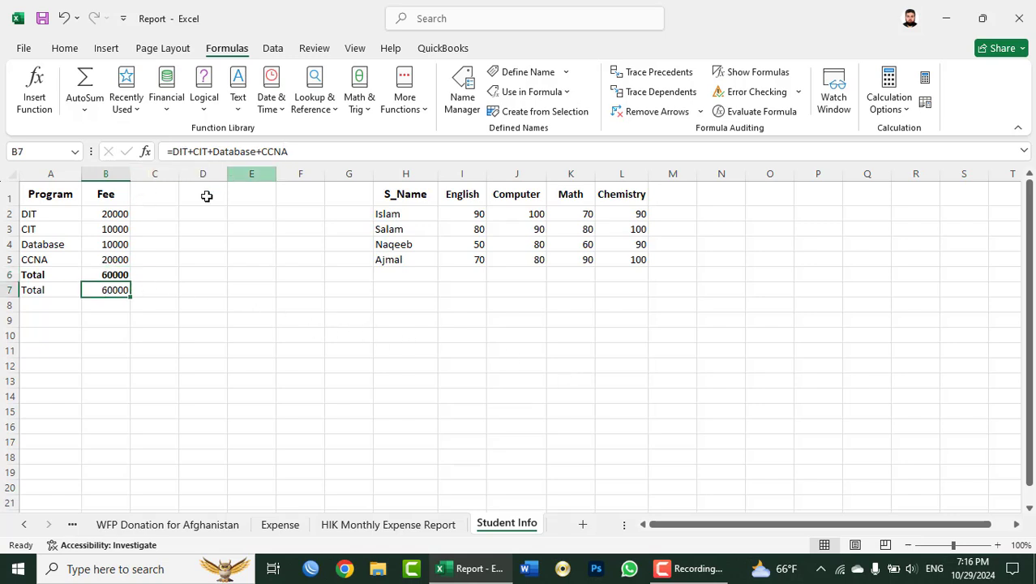
left_click(114, 274)
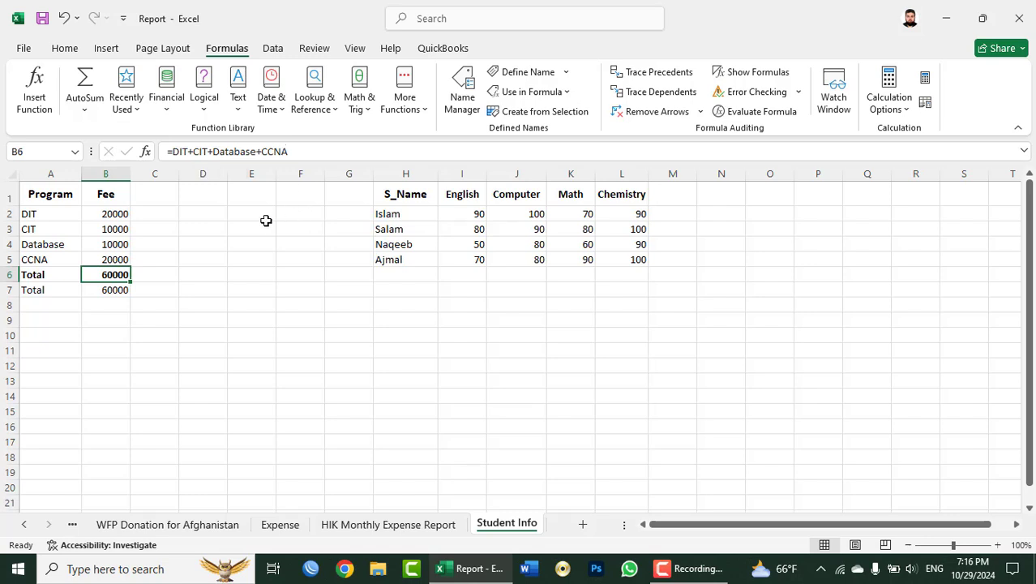
Browse the Use in Formula names from D2 without inserting, then return to the expense report sheet.
left_click(219, 216)
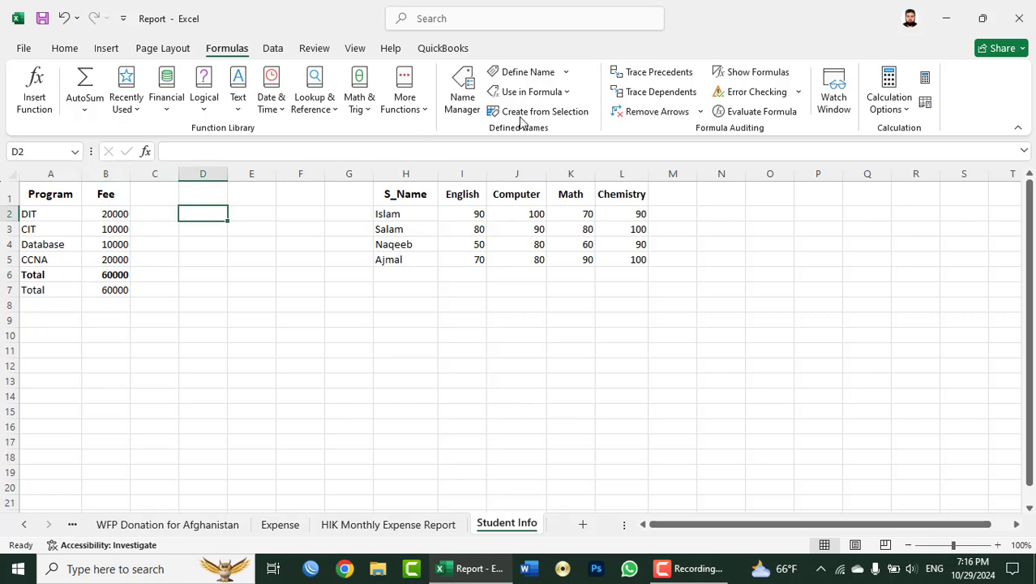
left_click(569, 93)
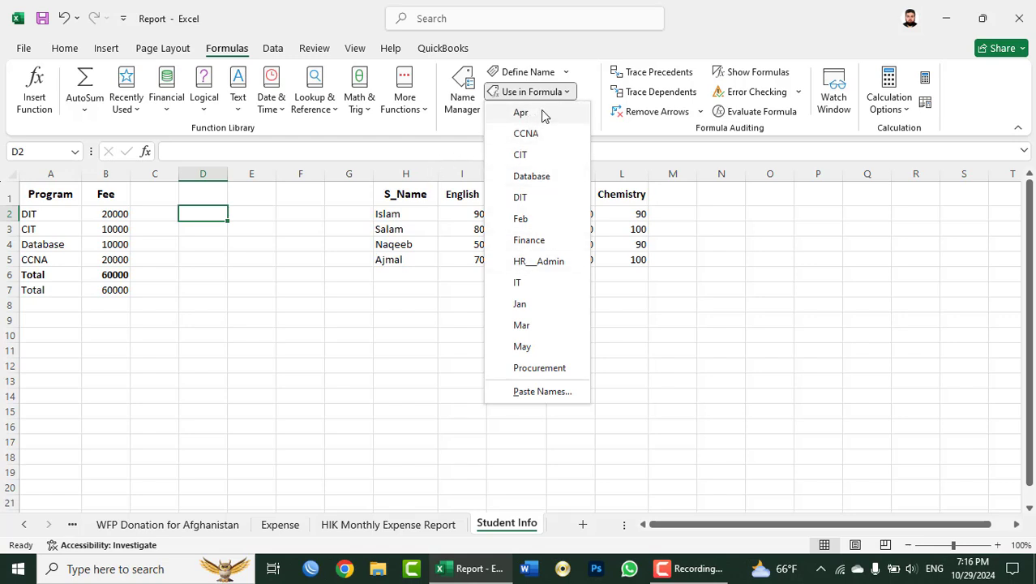
left_click(407, 303)
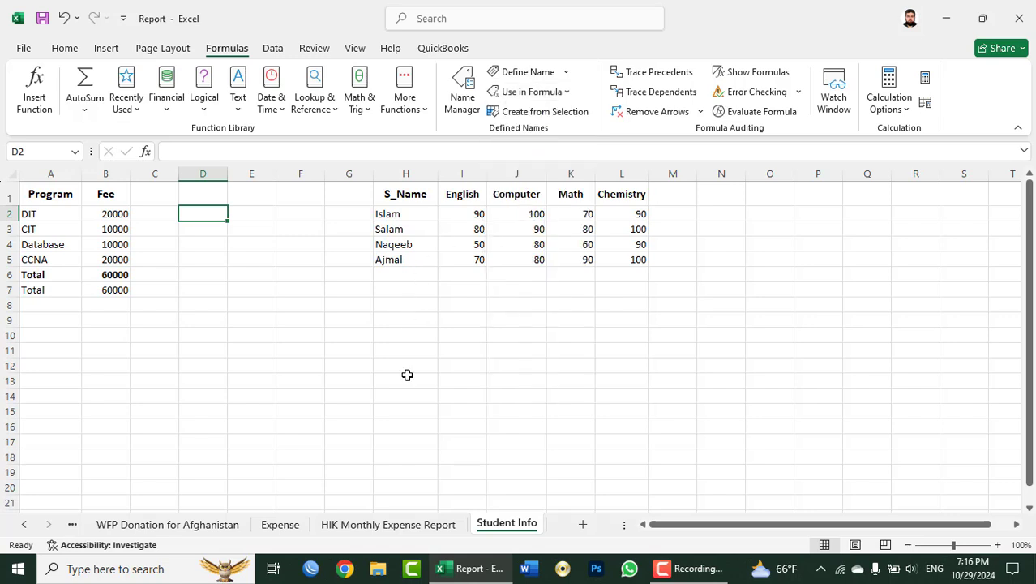
left_click(369, 525)
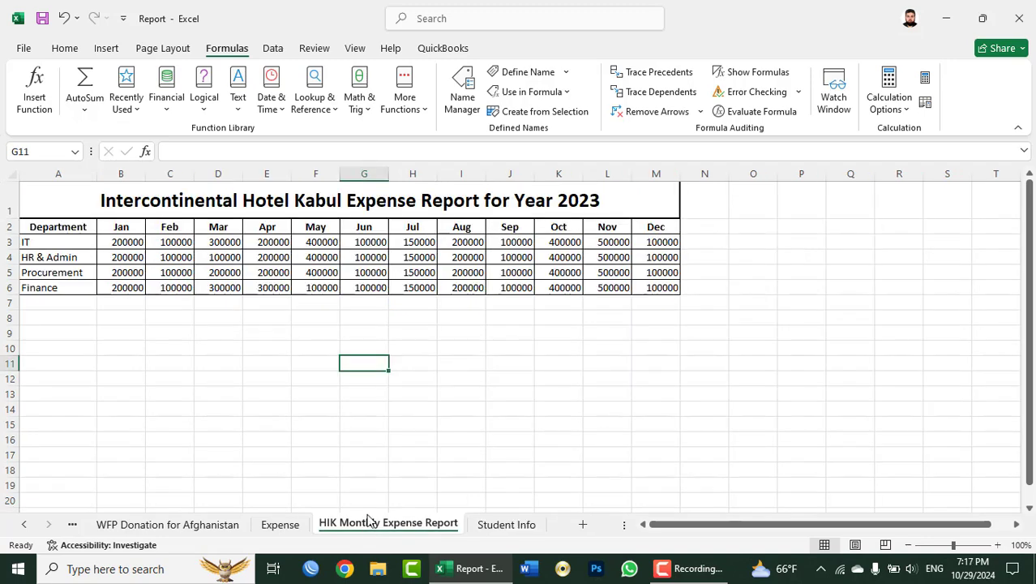
Enter =SUM(Jan+Feb) in B7 below the January figures.
left_click(129, 303)
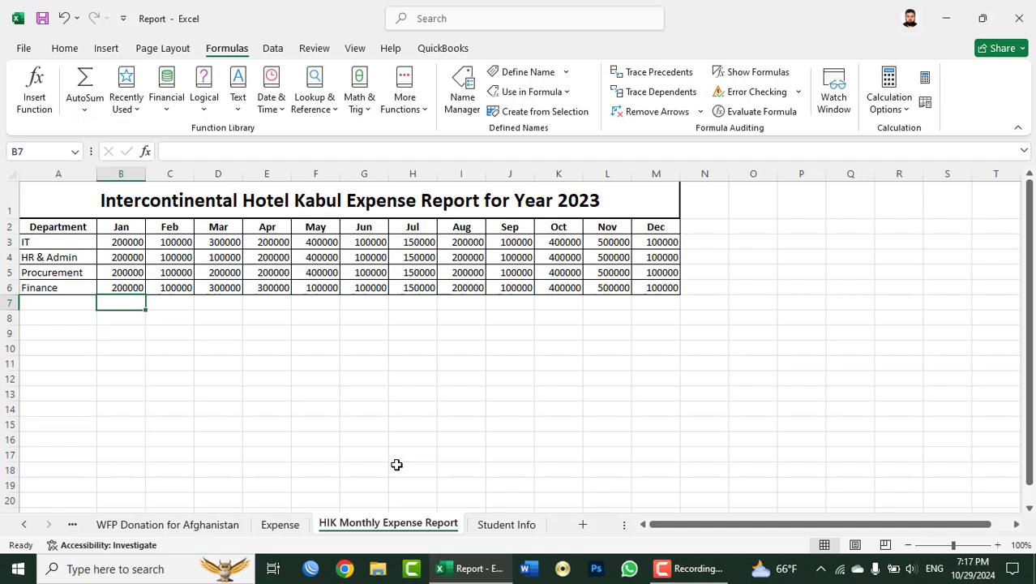
type("=s")
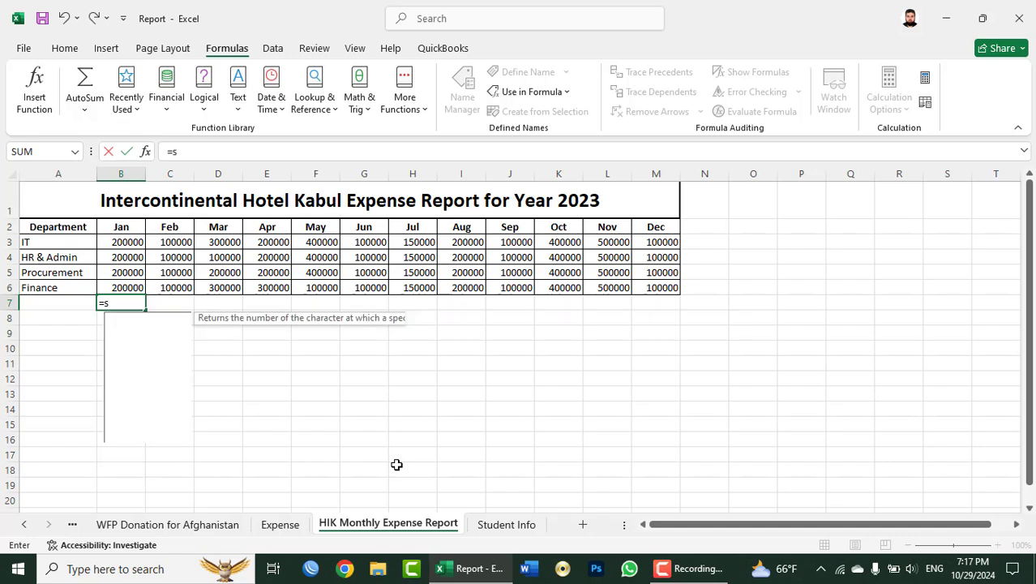
type("um(jan+")
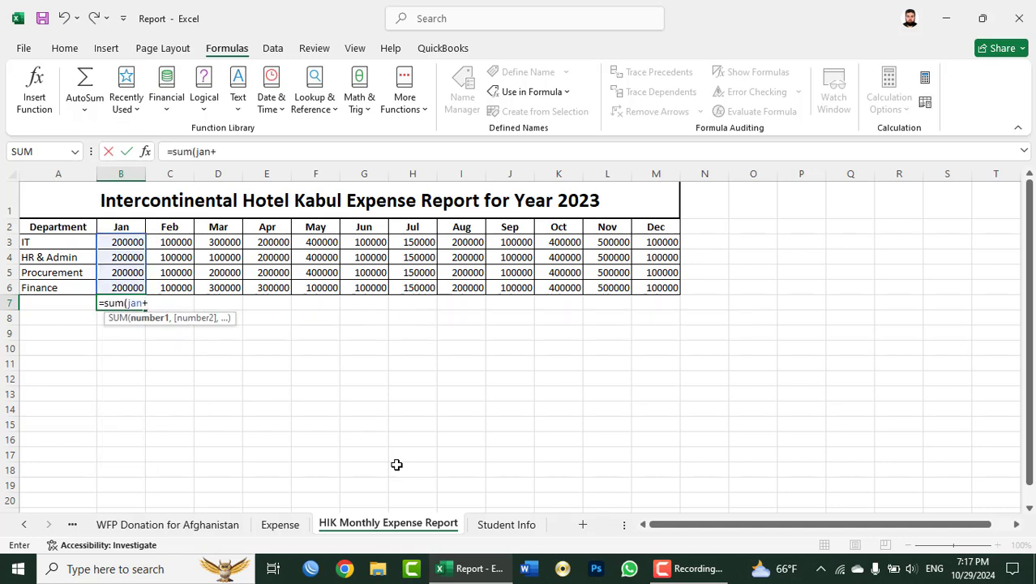
type("feb")
type(")")
key("Return")
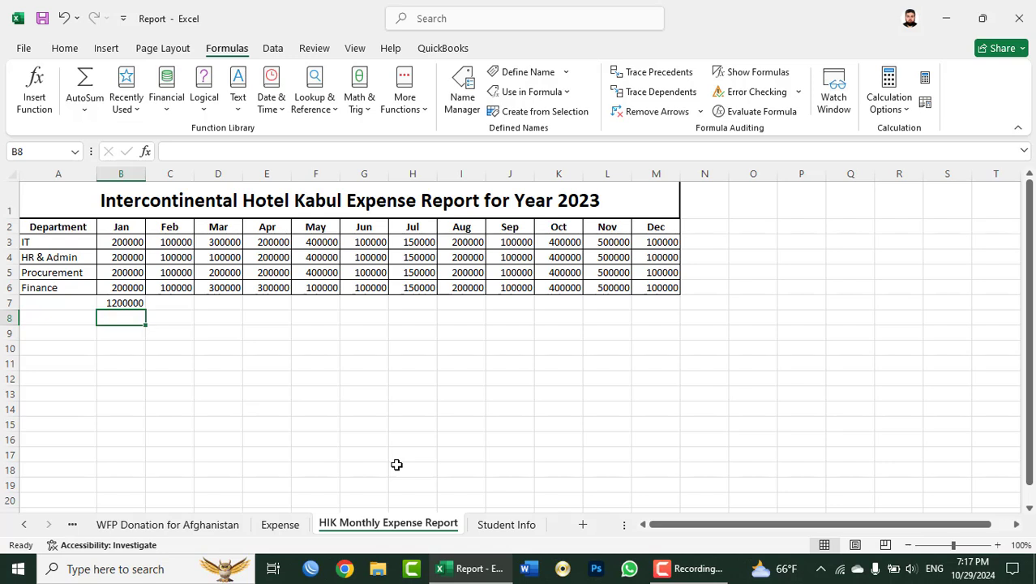
Enter =SUM(Jan,Feb) in B8, inserting Jan and Feb from the defined names list.
type("=sum(")
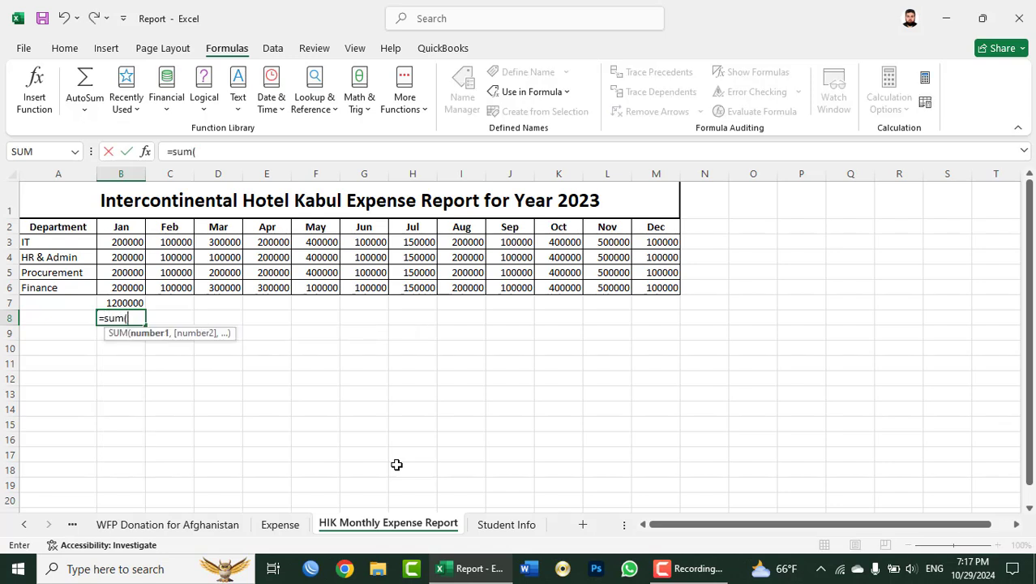
left_click(568, 92)
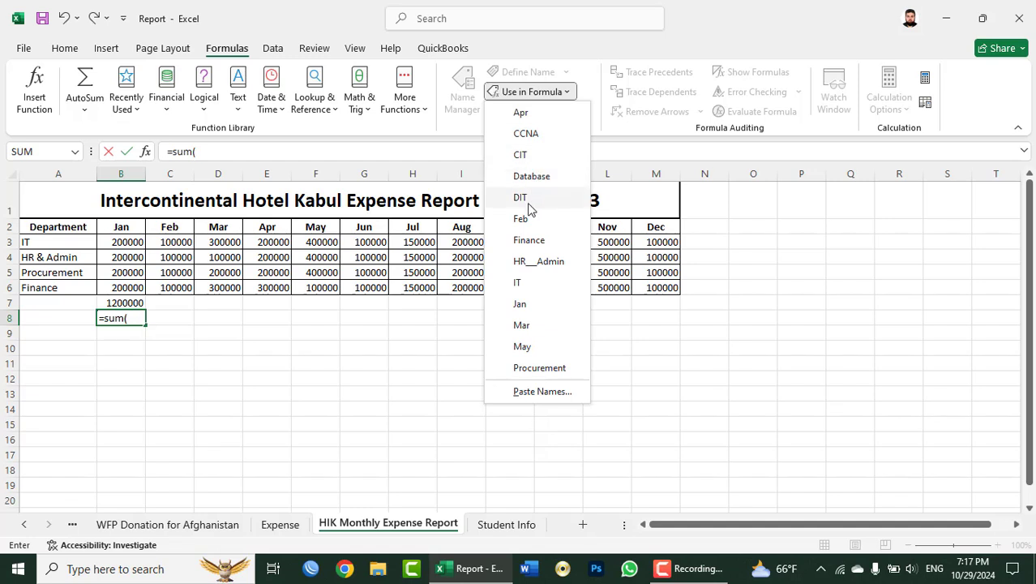
left_click(523, 305)
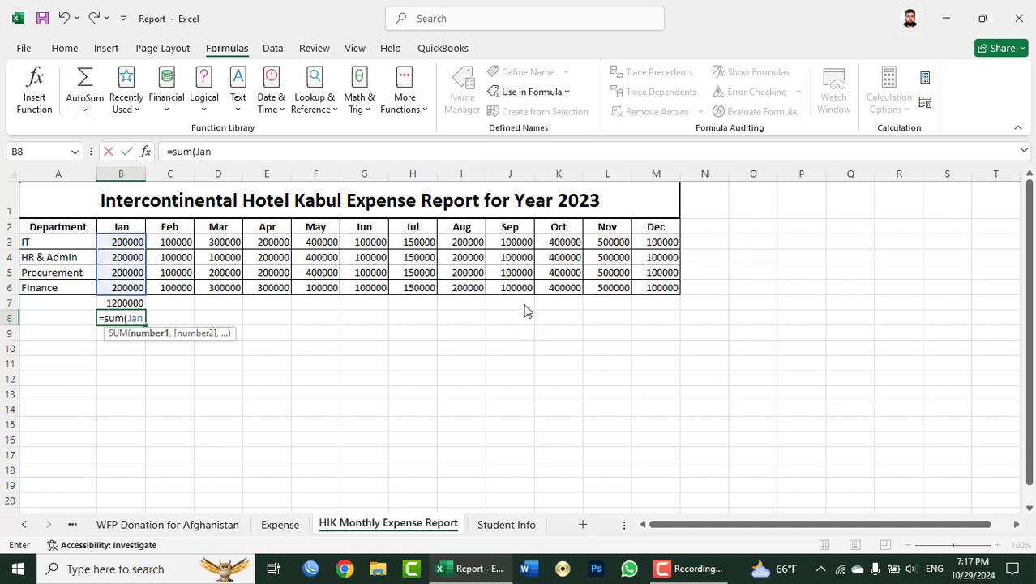
type(",")
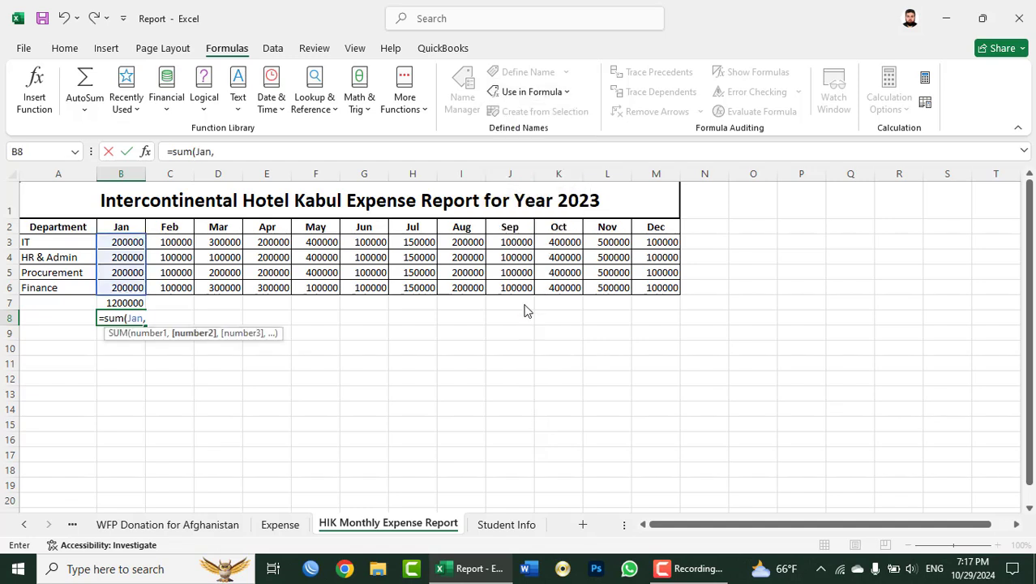
left_click(554, 94)
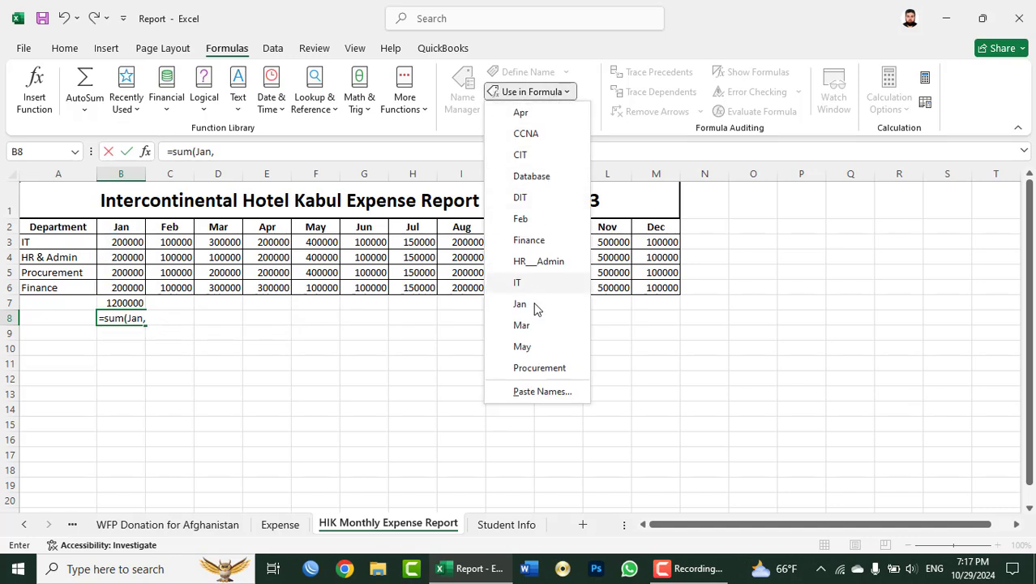
left_click(529, 219)
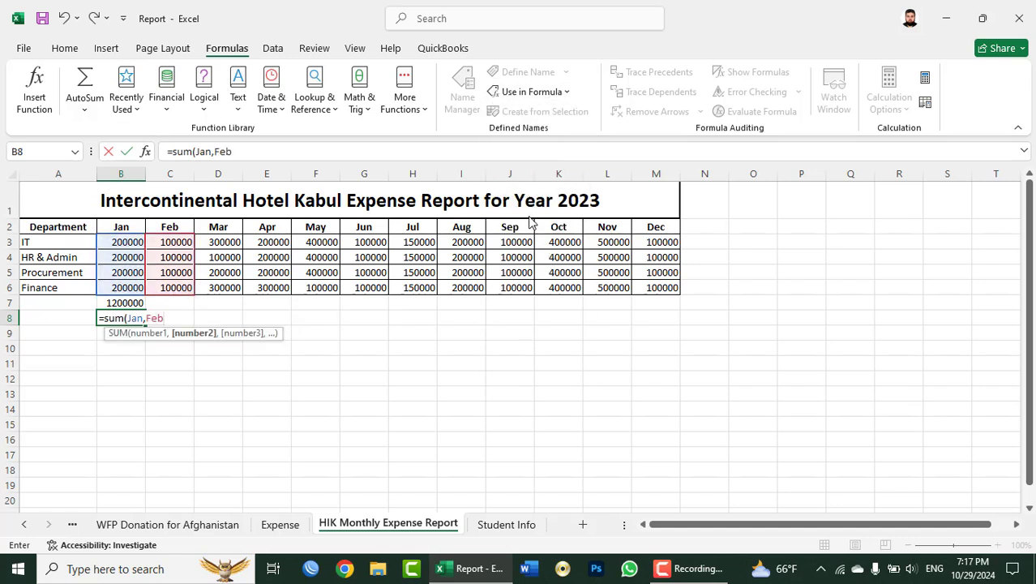
type(")")
key("Return")
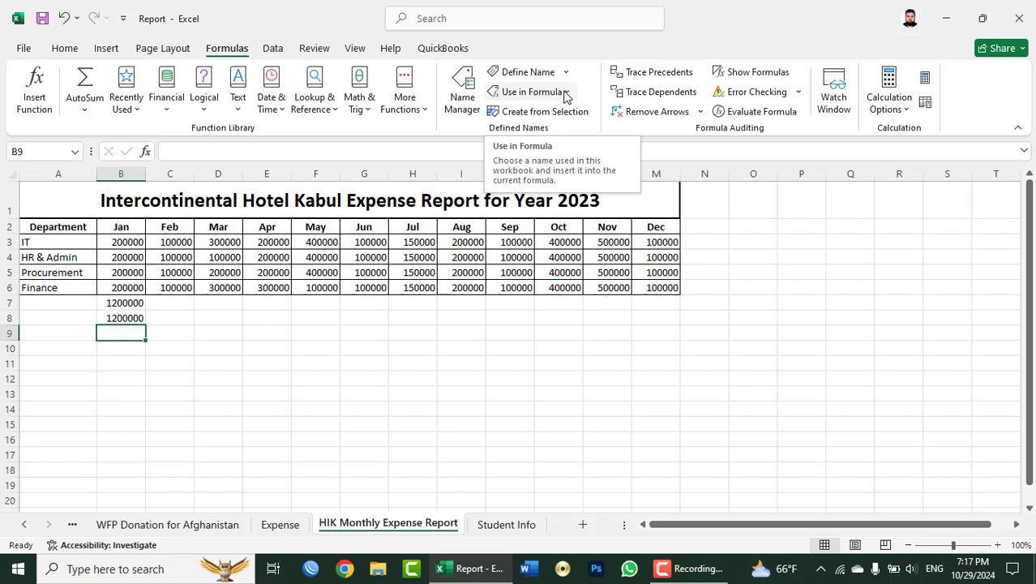
key("Up")
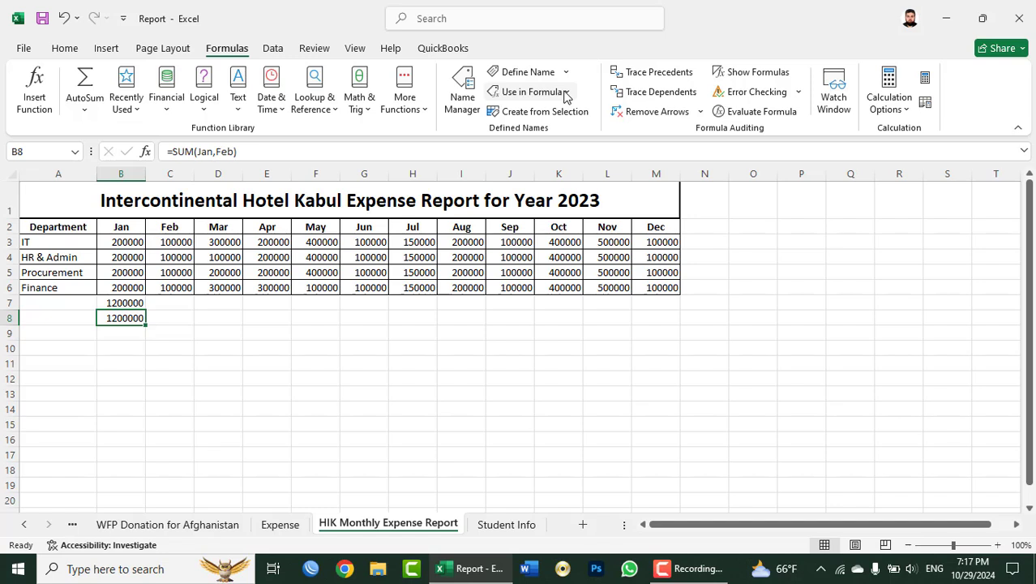
Clear the test SUM formulas from B8 and B7.
key("Delete")
key("Up")
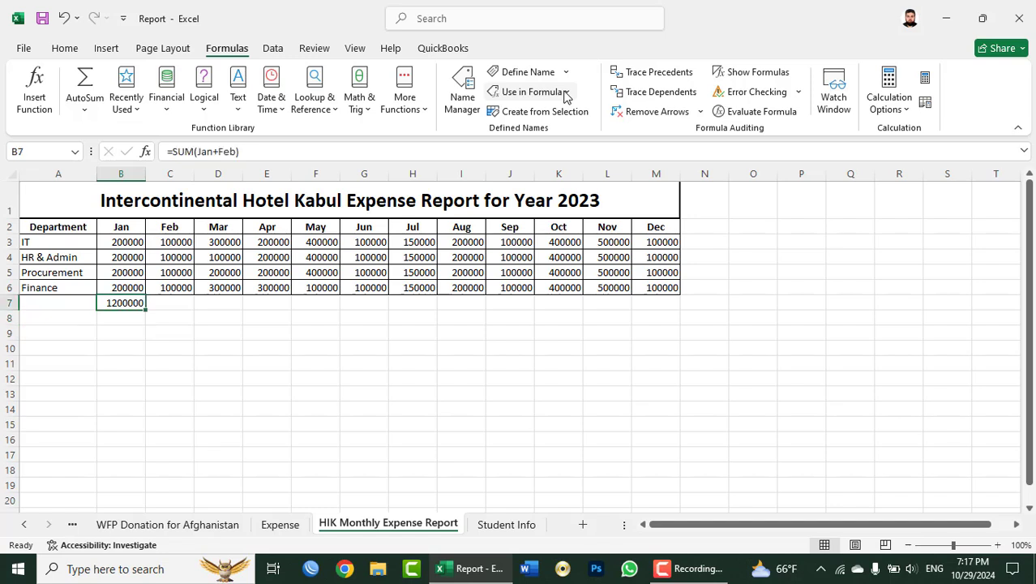
key("Delete")
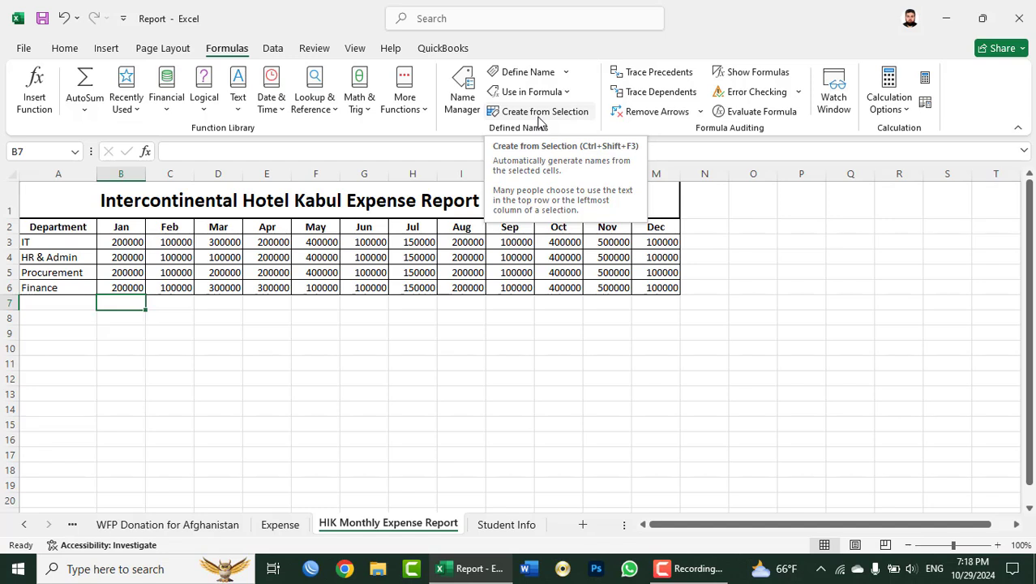
In Name Manager, delete the Apr, Feb, Jan and IT names.
left_click(465, 109)
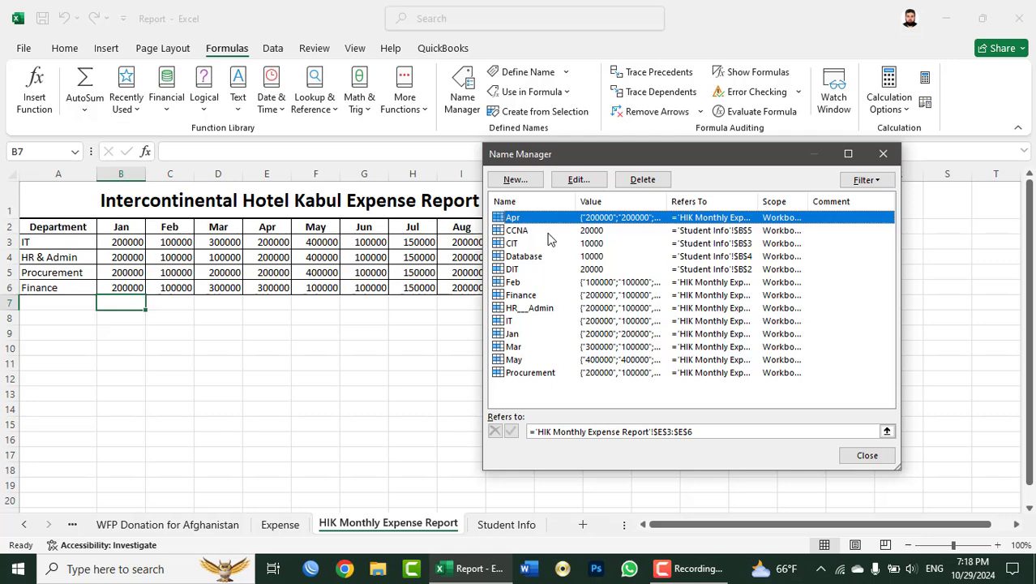
left_click(642, 179)
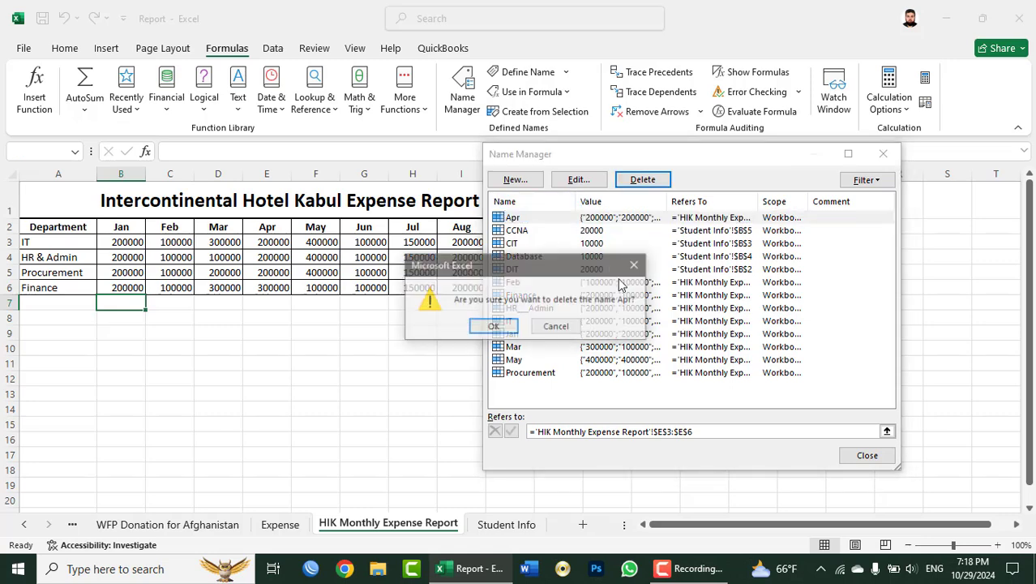
left_click(496, 327)
left_click(533, 271)
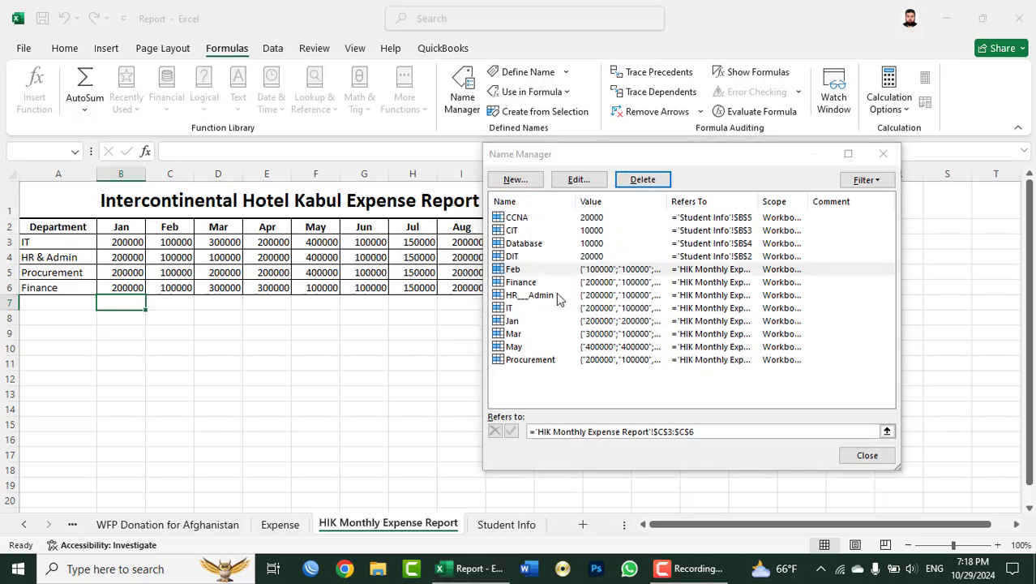
key("Delete")
key("Return")
left_click(554, 309)
key("Delete")
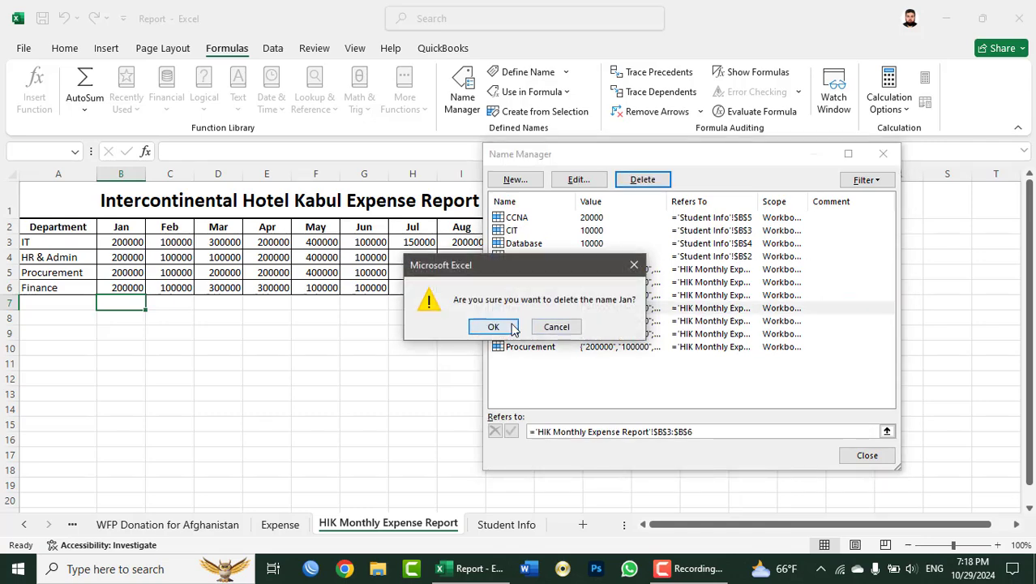
left_click(493, 327)
left_click(571, 297)
key("Delete")
key("Return")
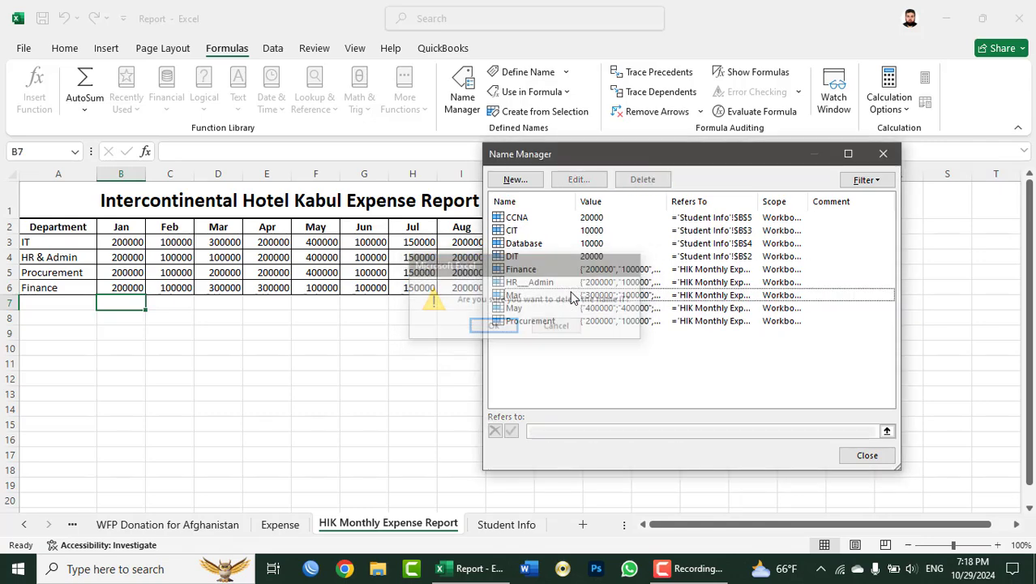
Delete the May, Mar, HR__Admin, Finance and DIT names.
key("Down")
key("Delete")
key("Return")
key("Delete")
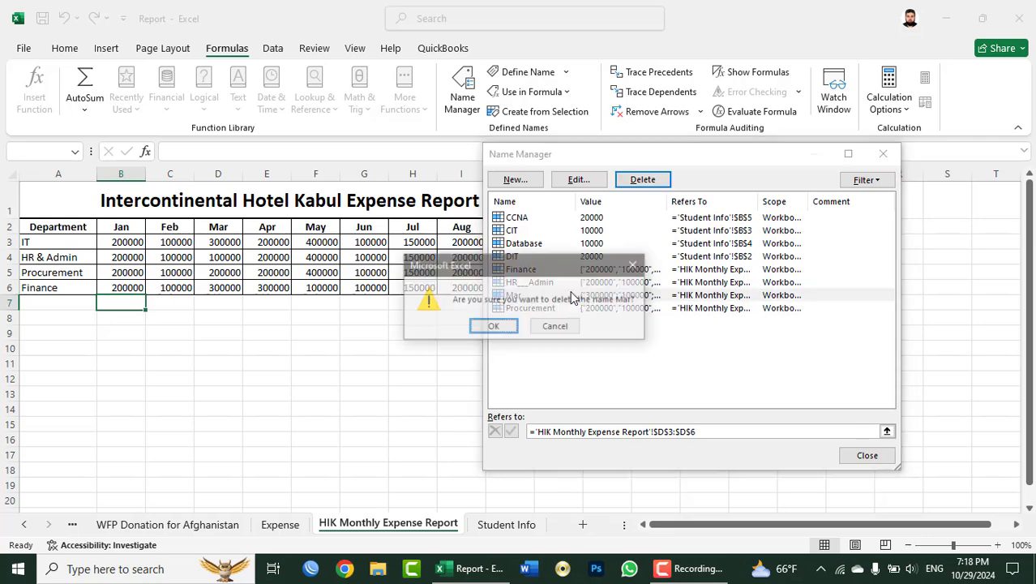
key("Return")
key("Up")
key("Delete")
key("Return")
key("Up")
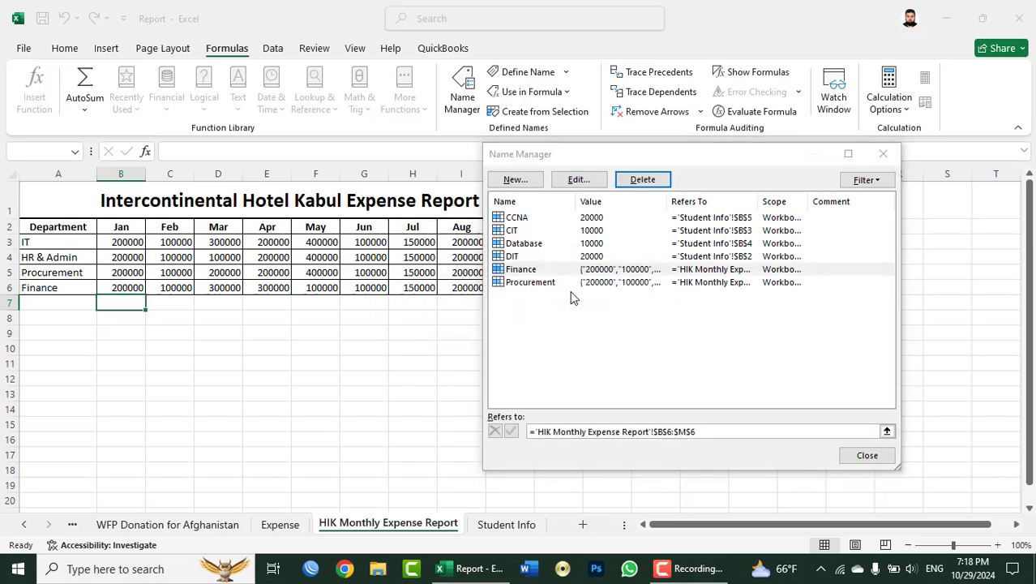
key("Delete")
key("Return")
key("Up")
key("Delete")
key("Return")
Delete the Database, CIT, CCNA and Procurement names and close Name Manager.
key("Up")
key("Delete")
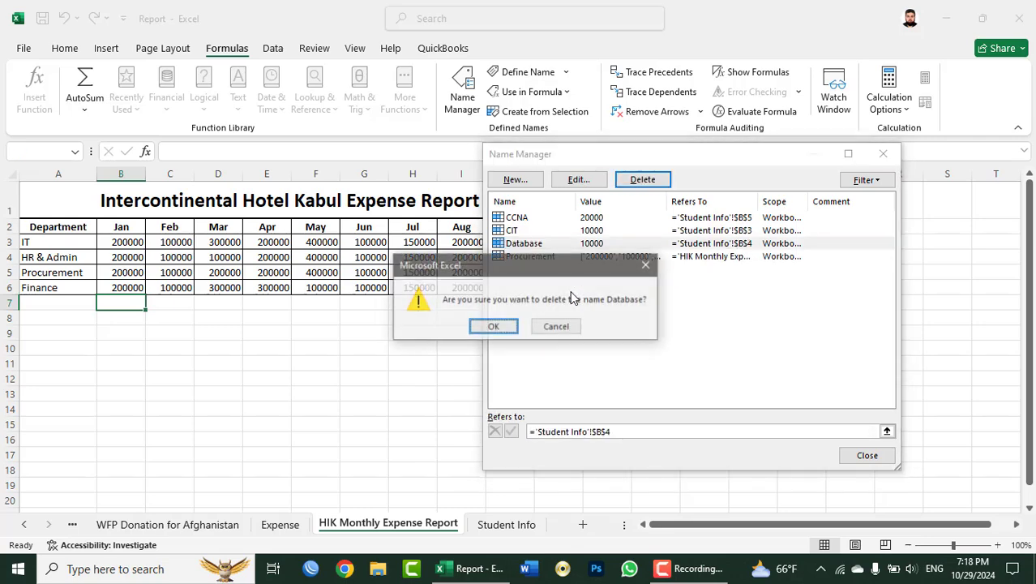
key("Return")
key("Up")
key("Delete")
key("Return")
key("Up")
key("Delete")
key("Return")
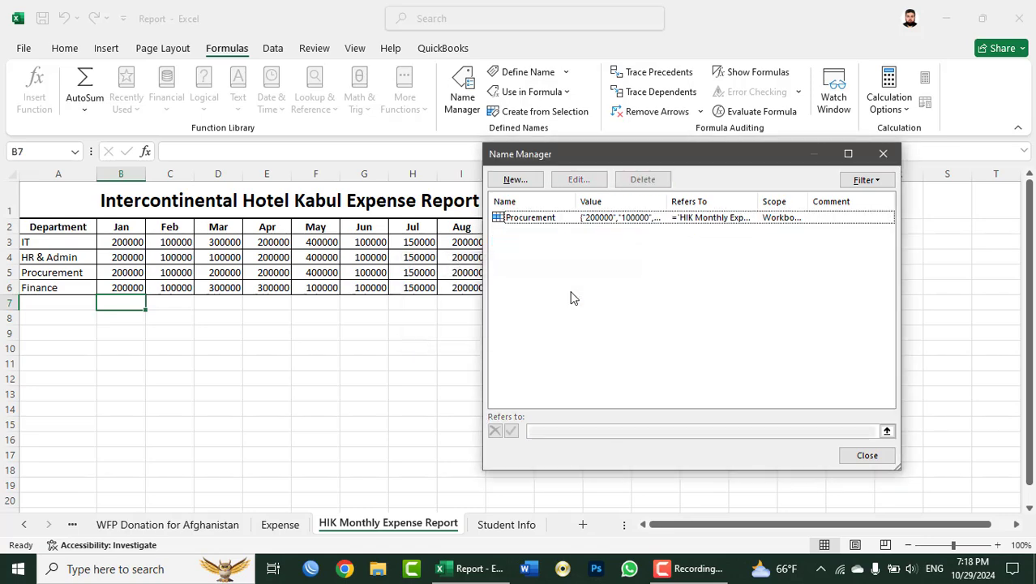
key("Up")
key("Delete")
key("Return")
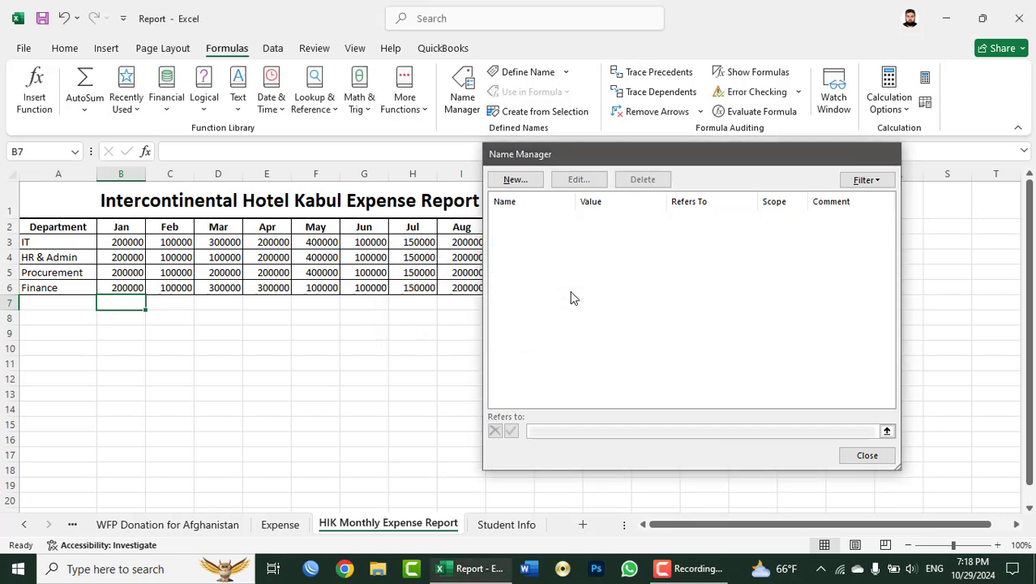
key("Escape")
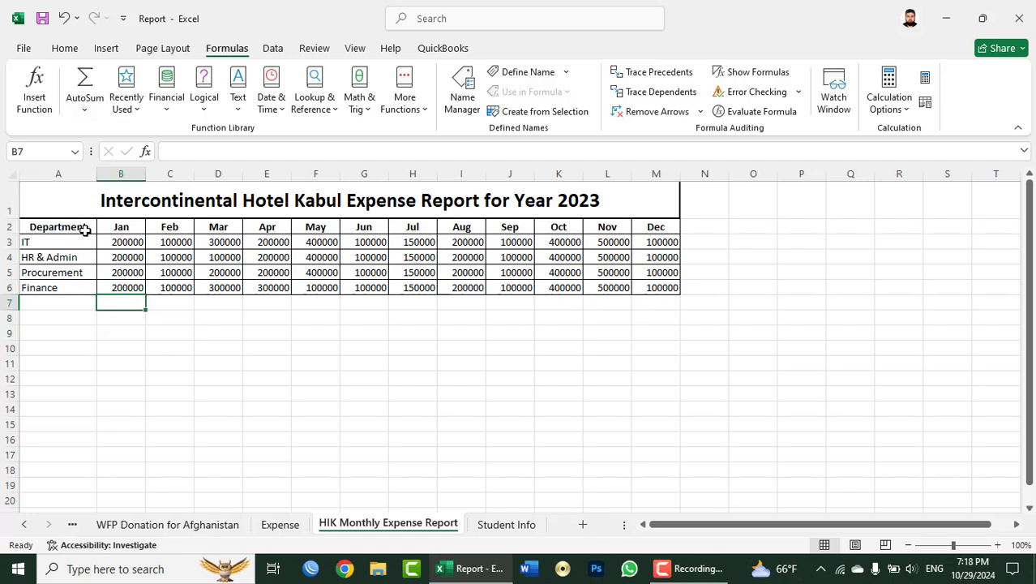
left_click(118, 228)
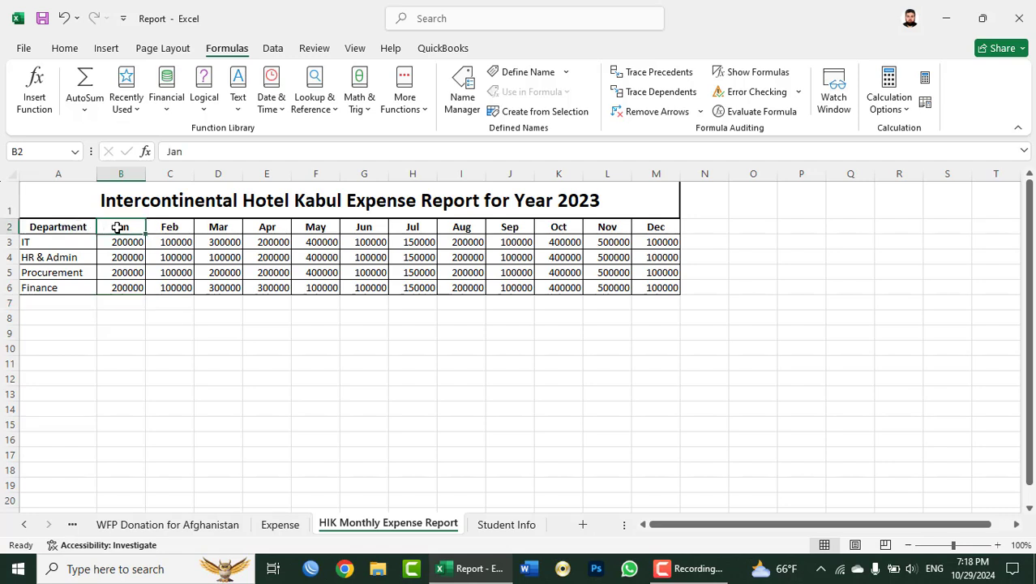
left_click_drag(117, 228, 118, 286)
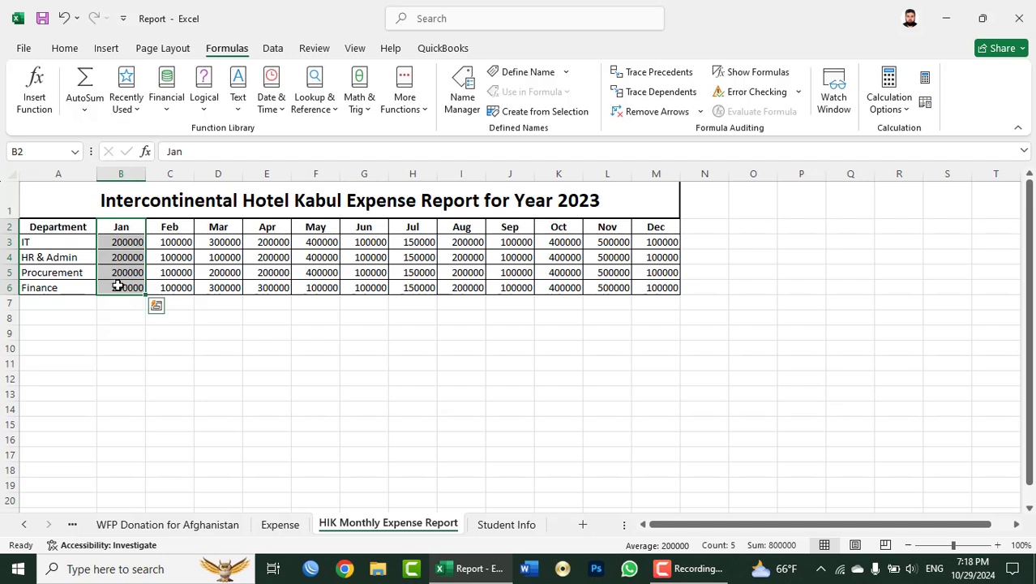
left_click_drag(77, 241, 641, 242)
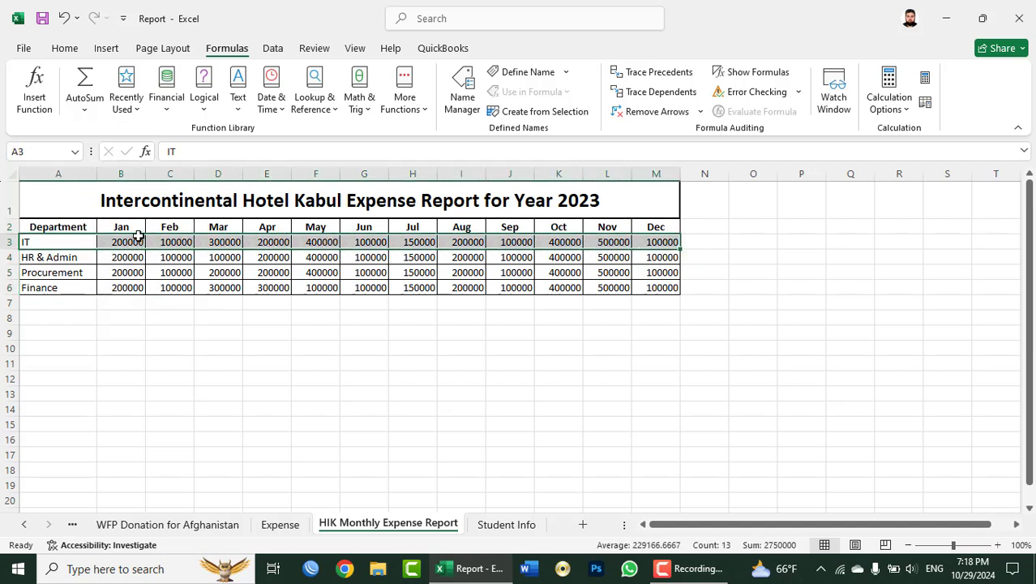
left_click_drag(121, 227, 124, 286)
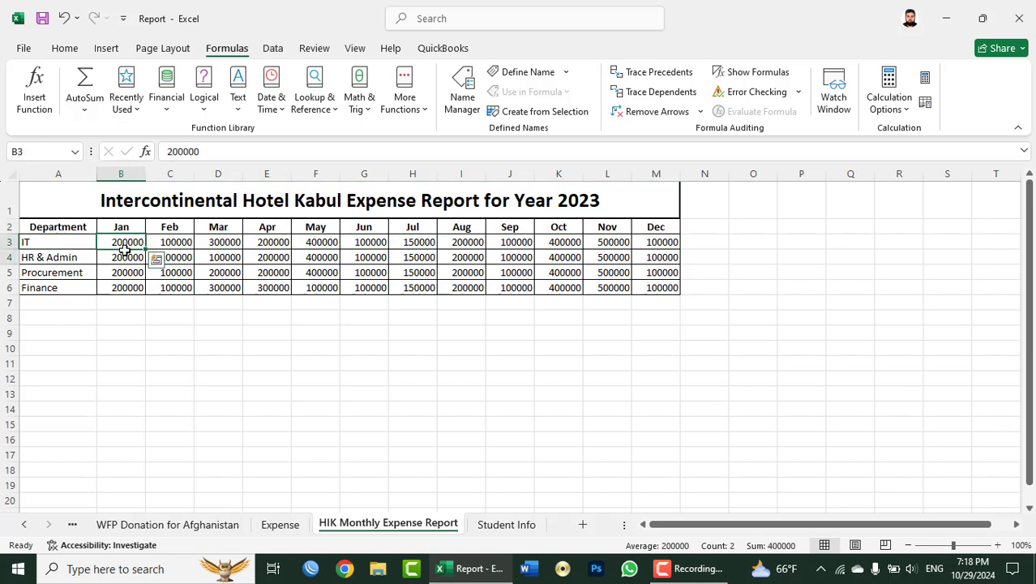
left_click(121, 303)
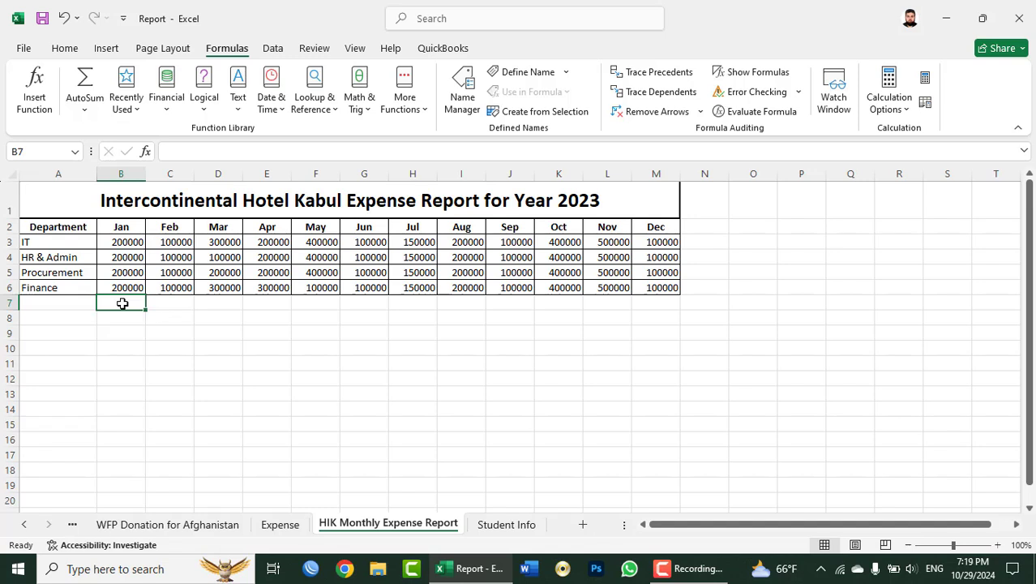
type("=")
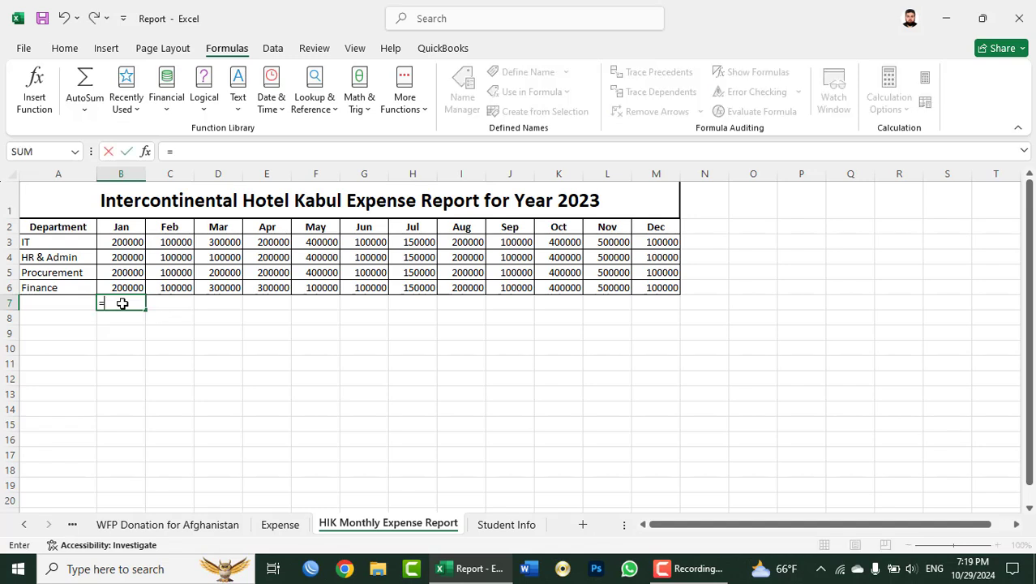
type("max(")
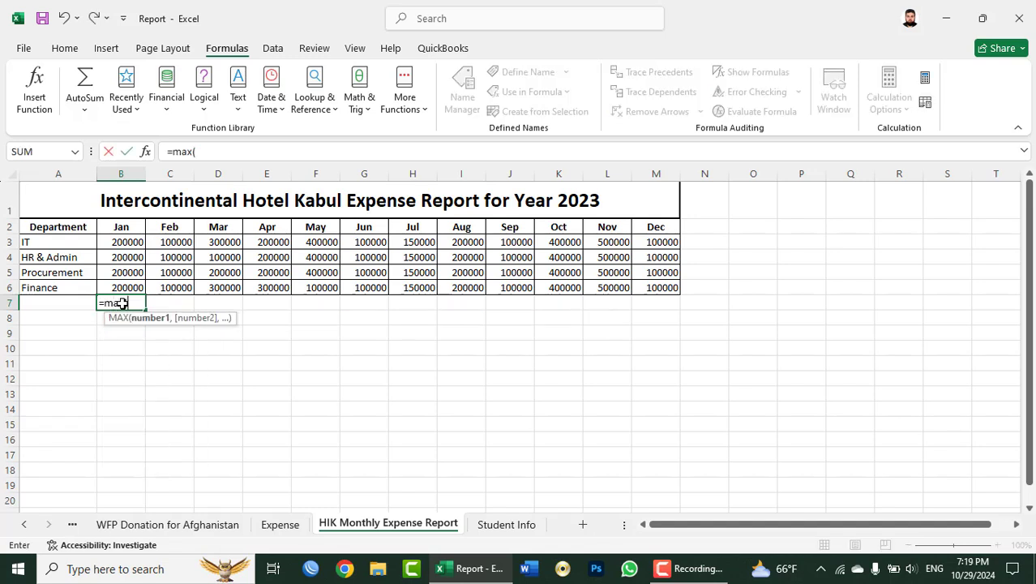
type("jan)")
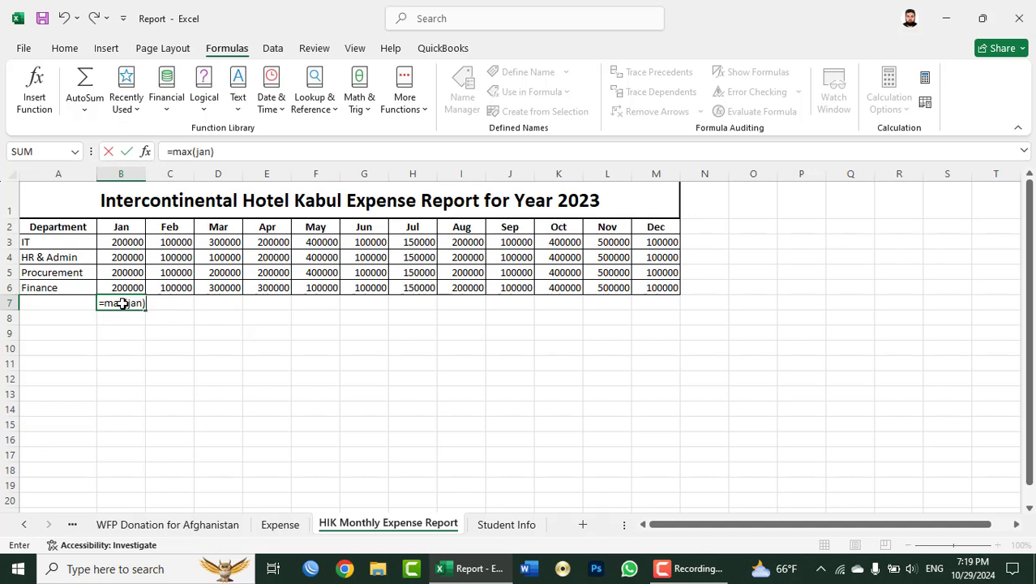
key("Return")
left_click(122, 302)
key("Delete")
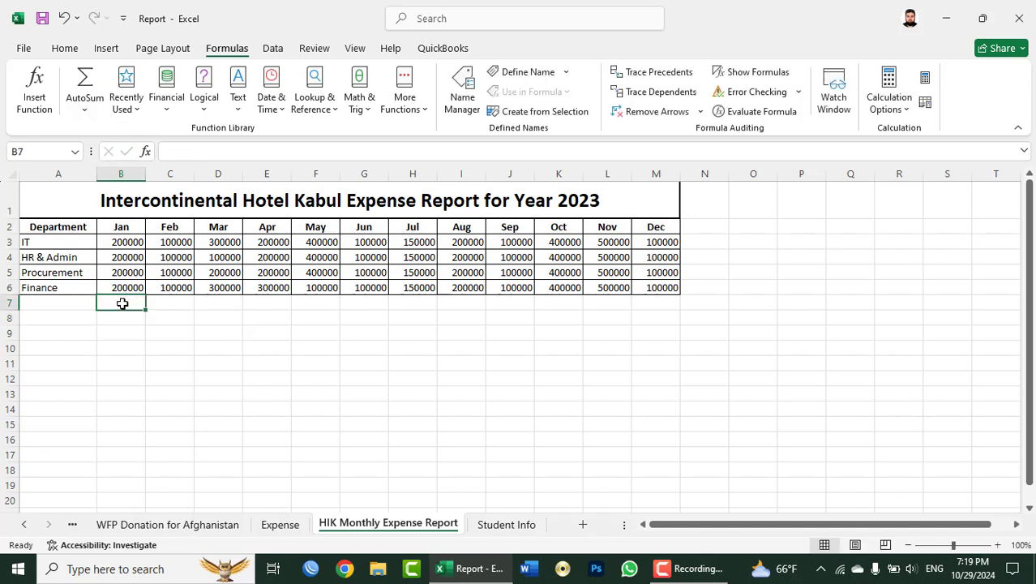
left_click(706, 244)
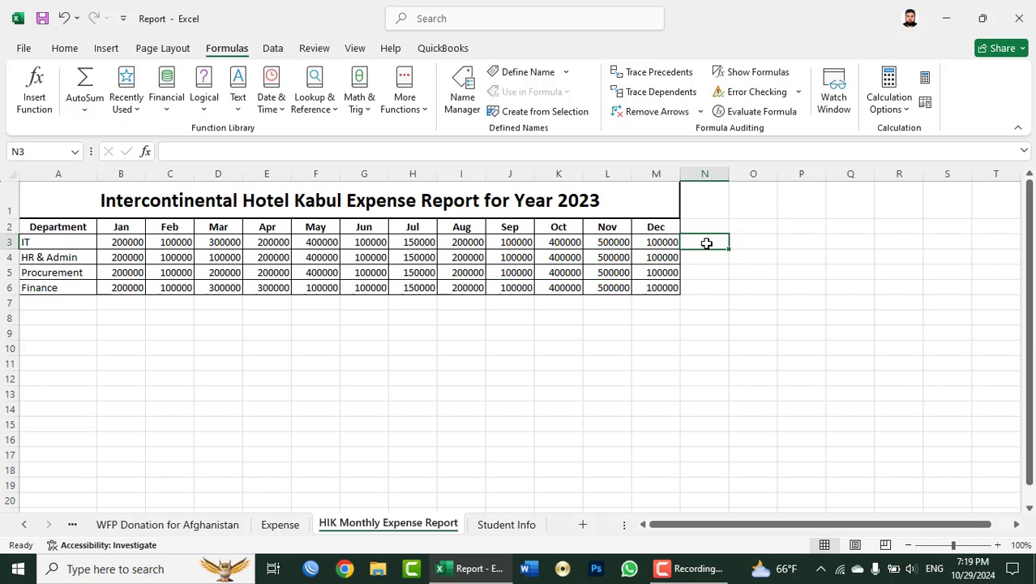
left_click(7, 240)
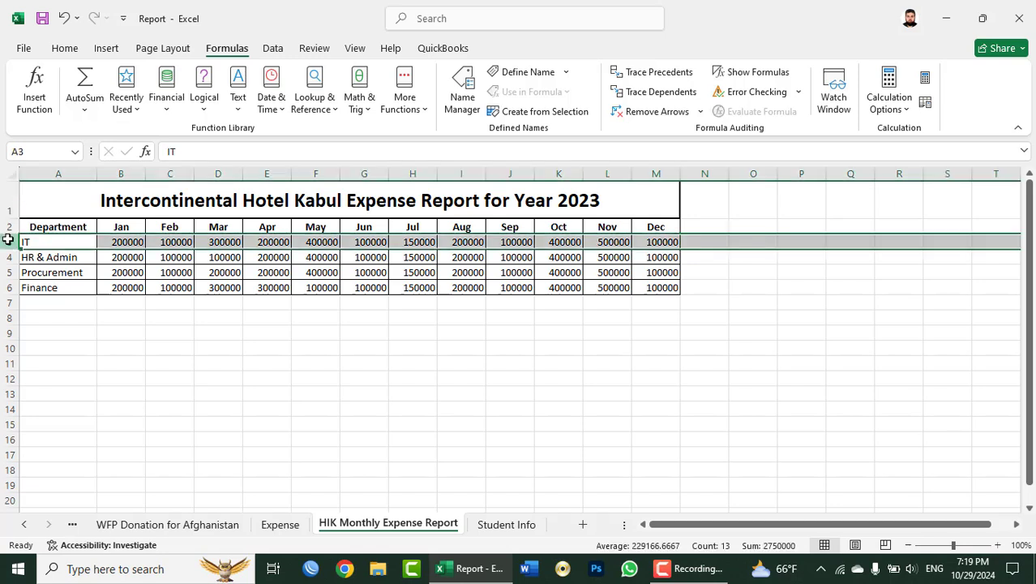
left_click(112, 173)
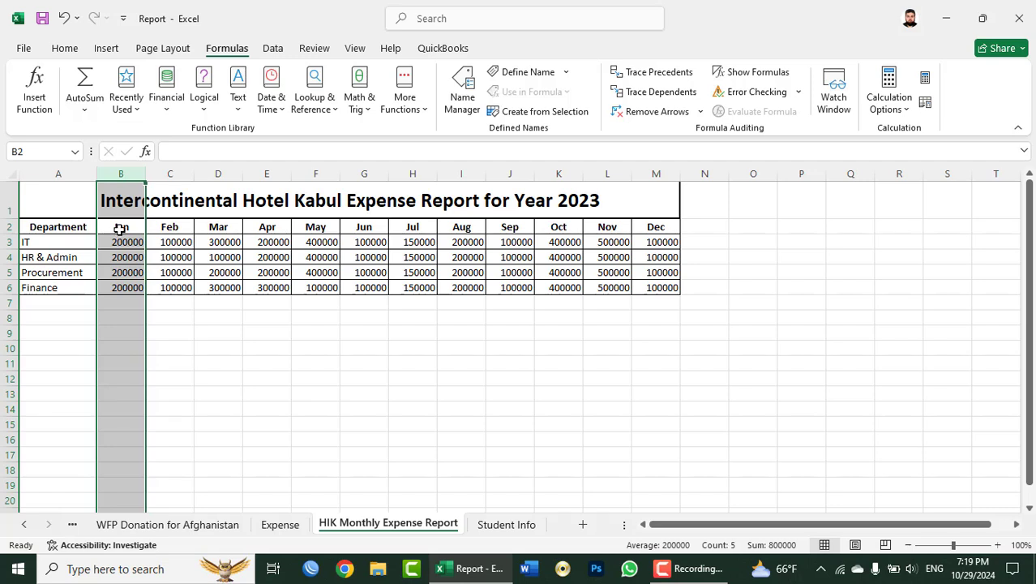
left_click_drag(120, 227, 558, 228)
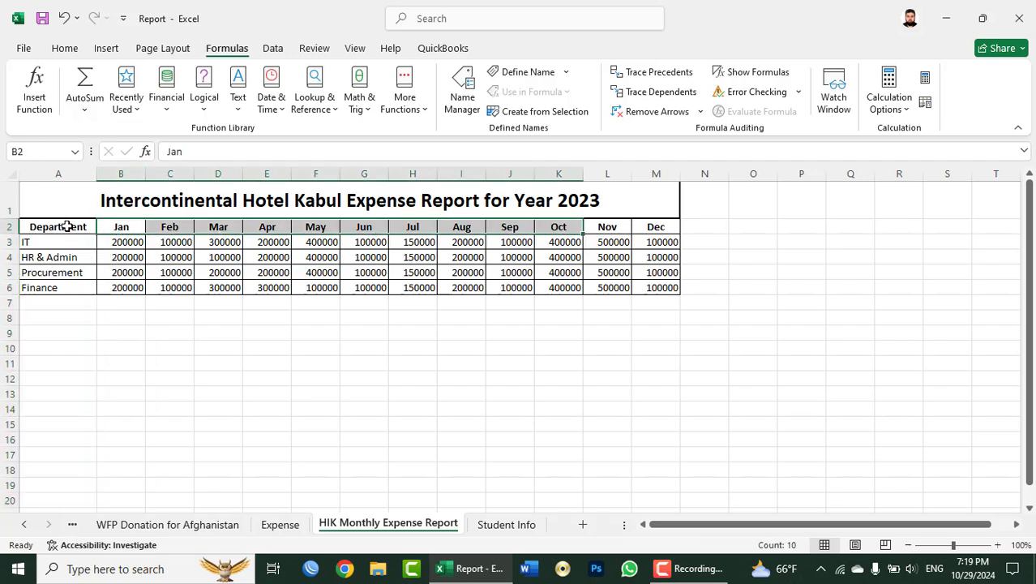
left_click_drag(67, 227, 654, 285)
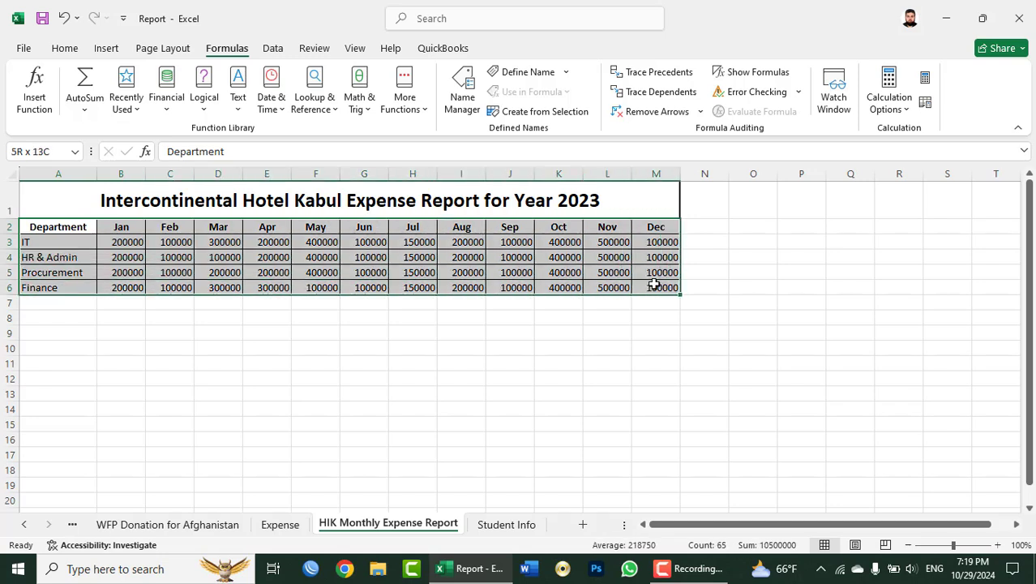
Create names for A2:M6 from its top-row months and left-column departments.
left_click(543, 113)
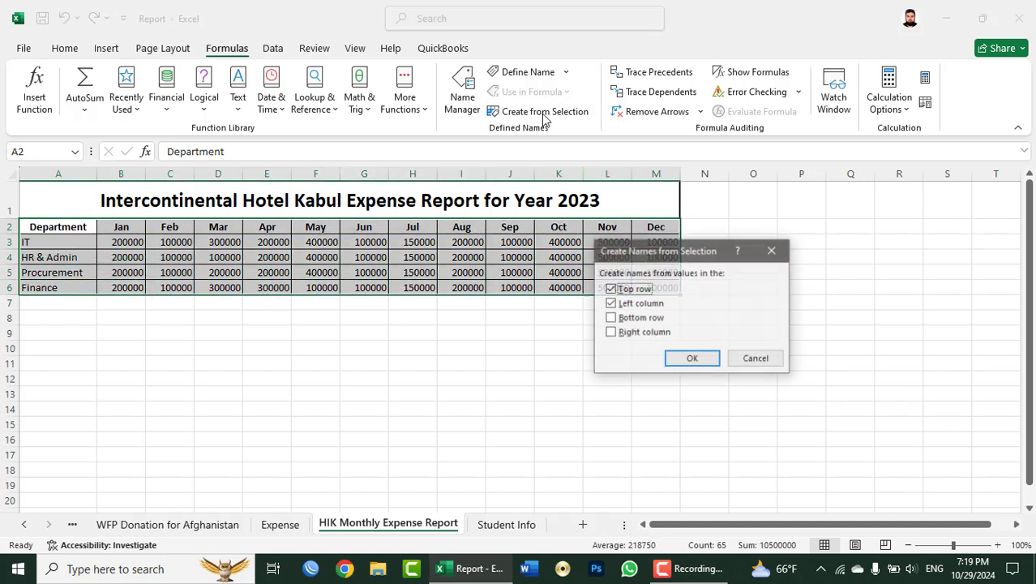
left_click_drag(654, 252, 499, 333)
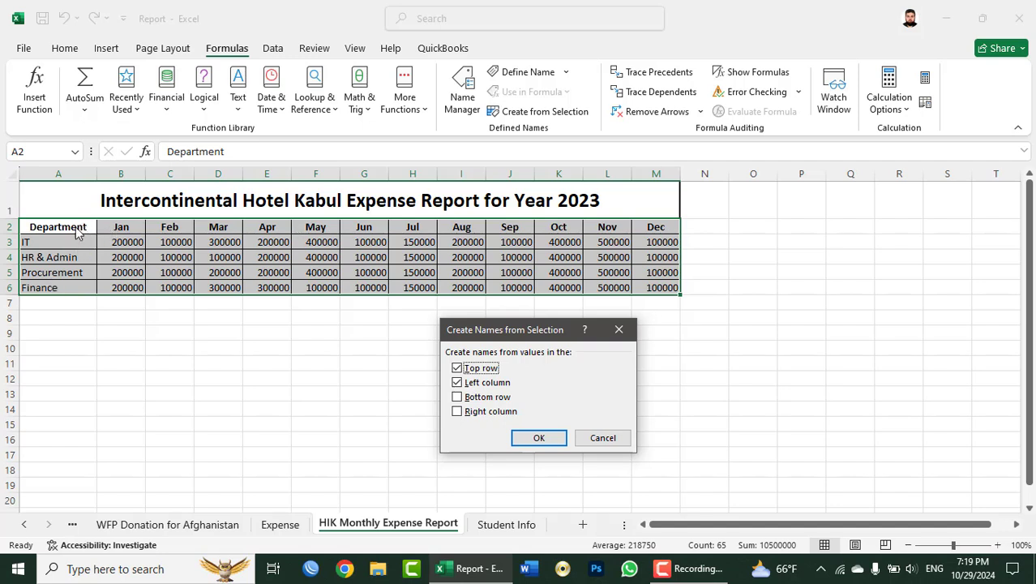
left_click(532, 439)
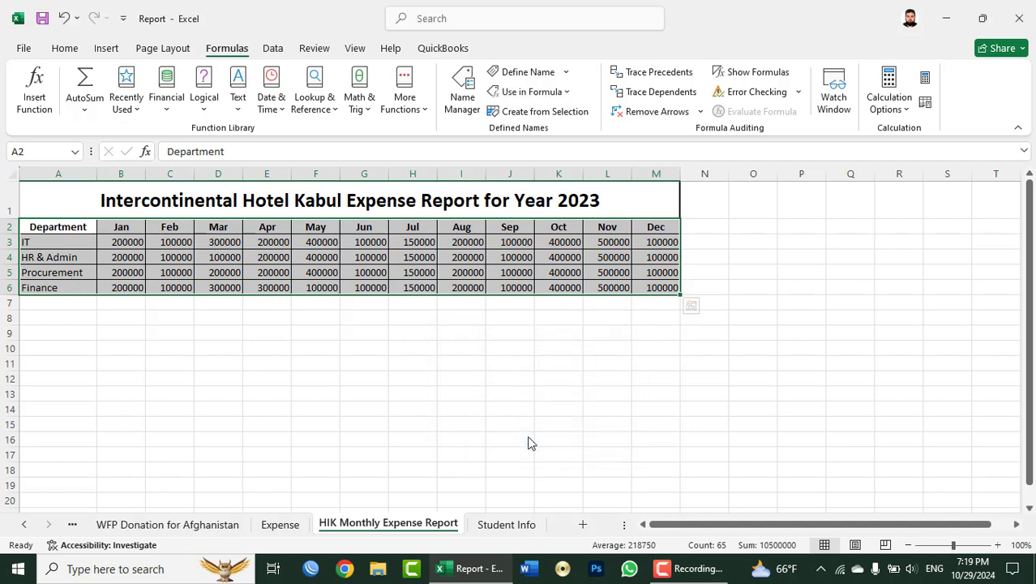
left_click(212, 334)
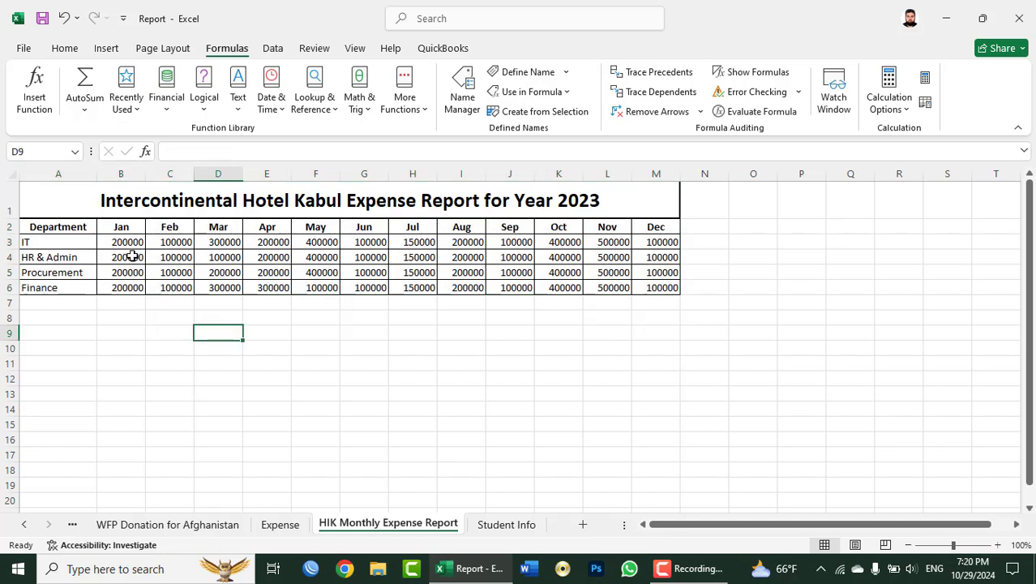
left_click_drag(123, 241, 125, 287)
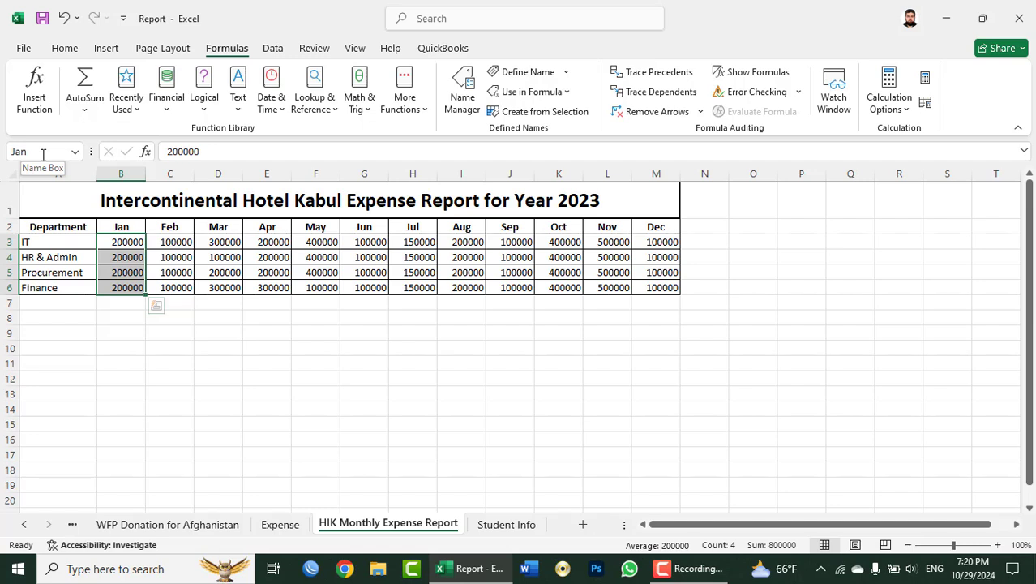
left_click_drag(168, 242, 171, 287)
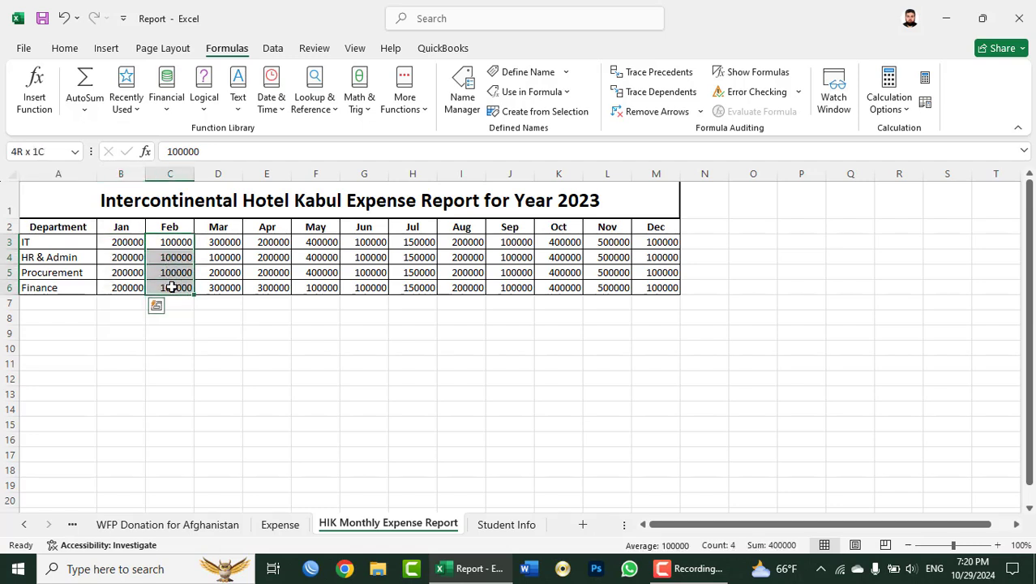
left_click_drag(218, 242, 225, 285)
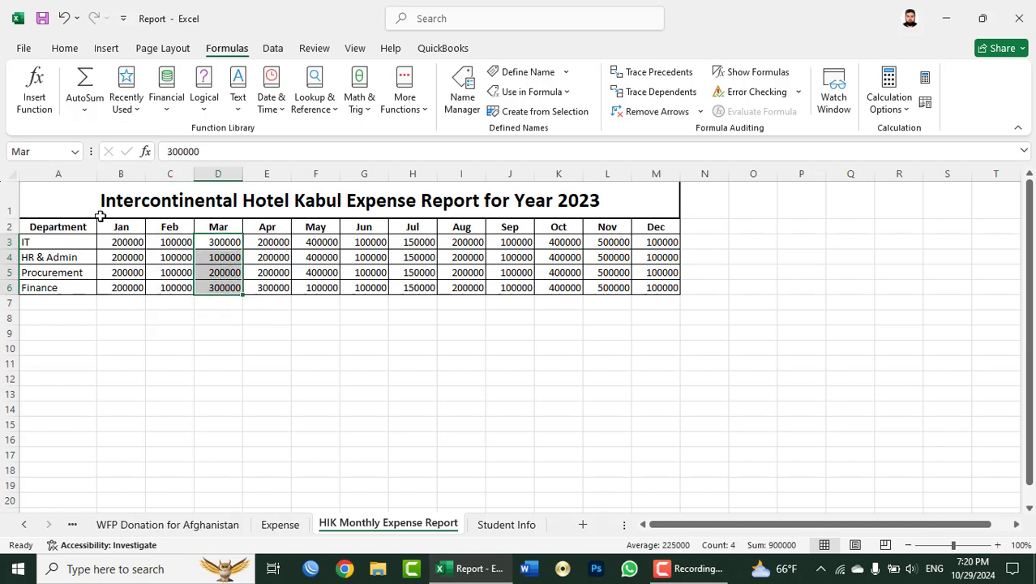
left_click_drag(121, 242, 638, 243)
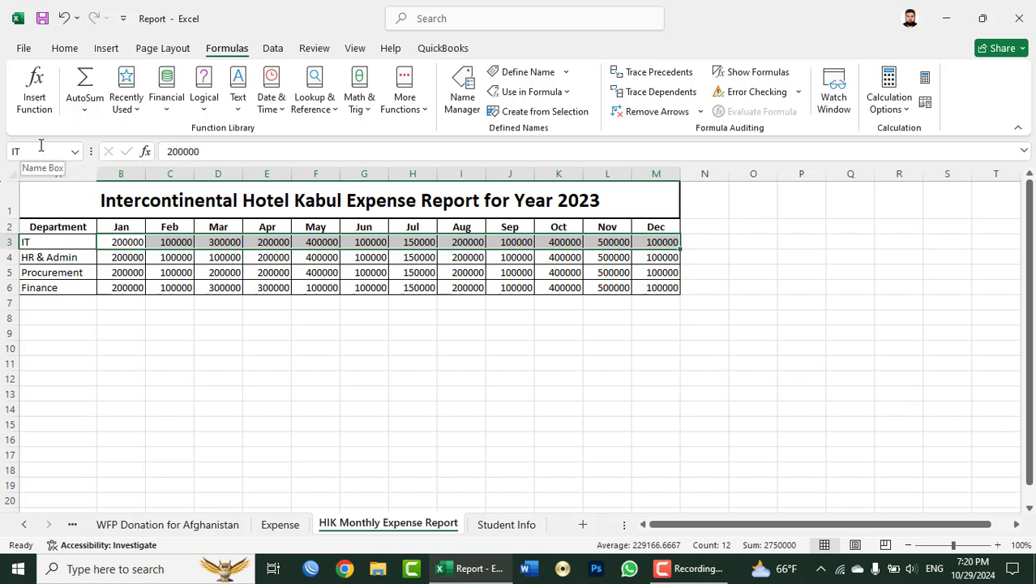
mouse_move(621, 227)
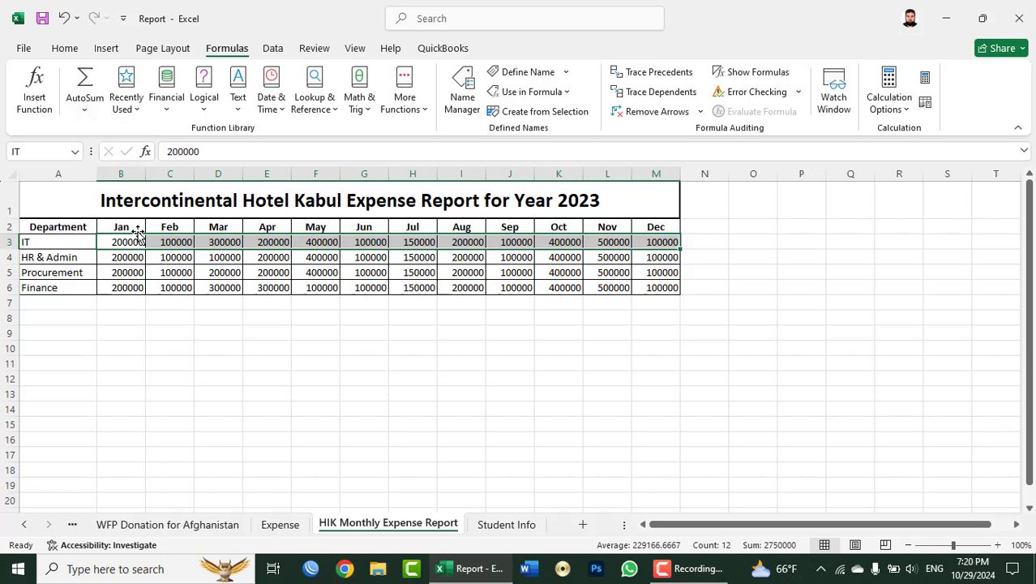
left_click_drag(130, 228, 128, 273)
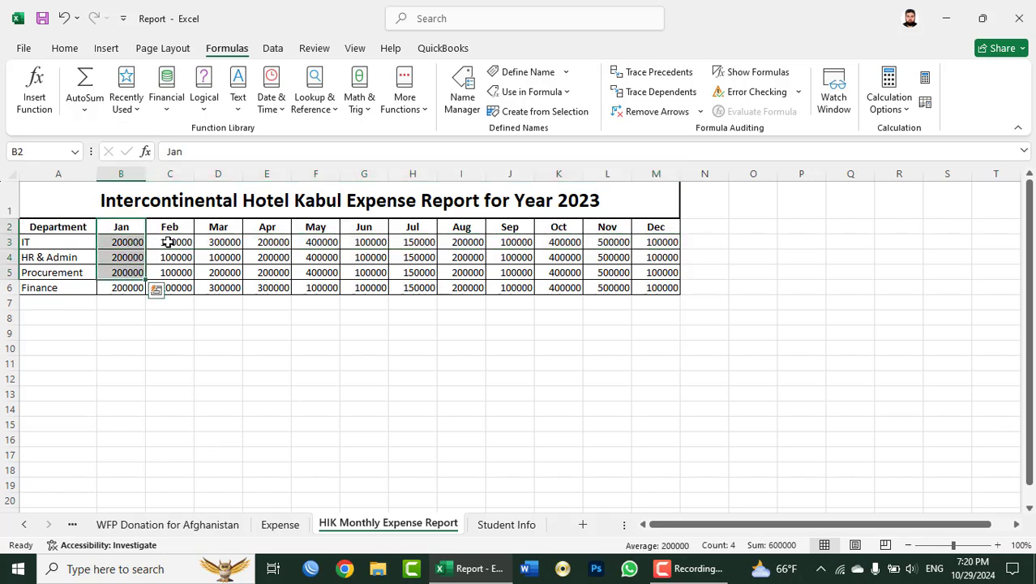
left_click_drag(169, 241, 171, 288)
left_click_drag(118, 244, 467, 243)
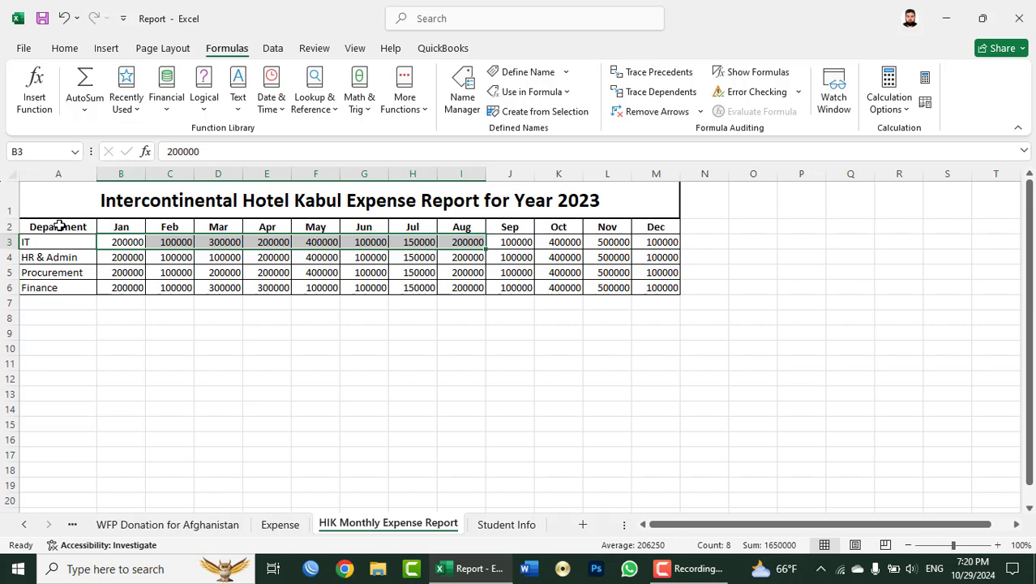
left_click(705, 240)
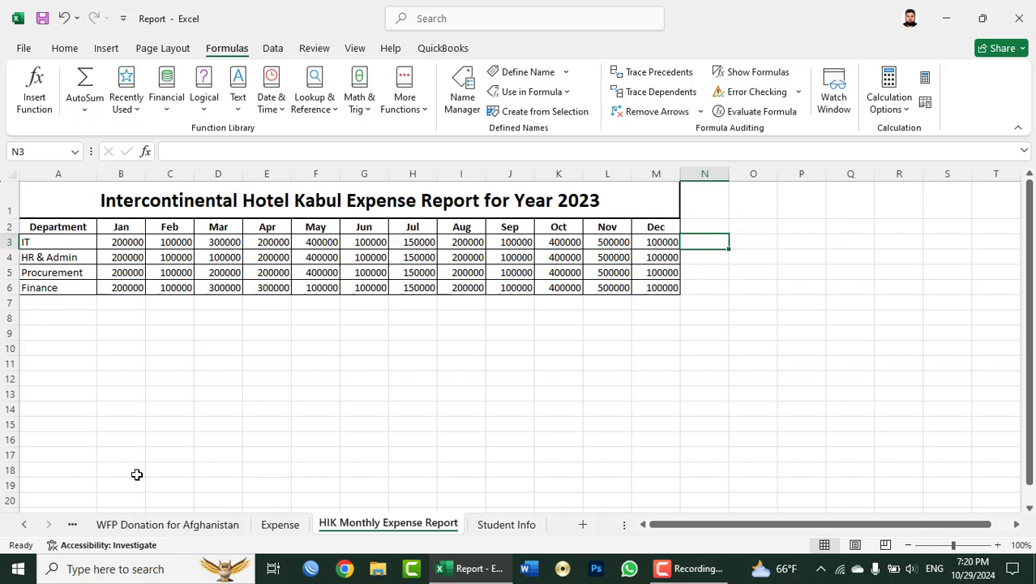
left_click(63, 335)
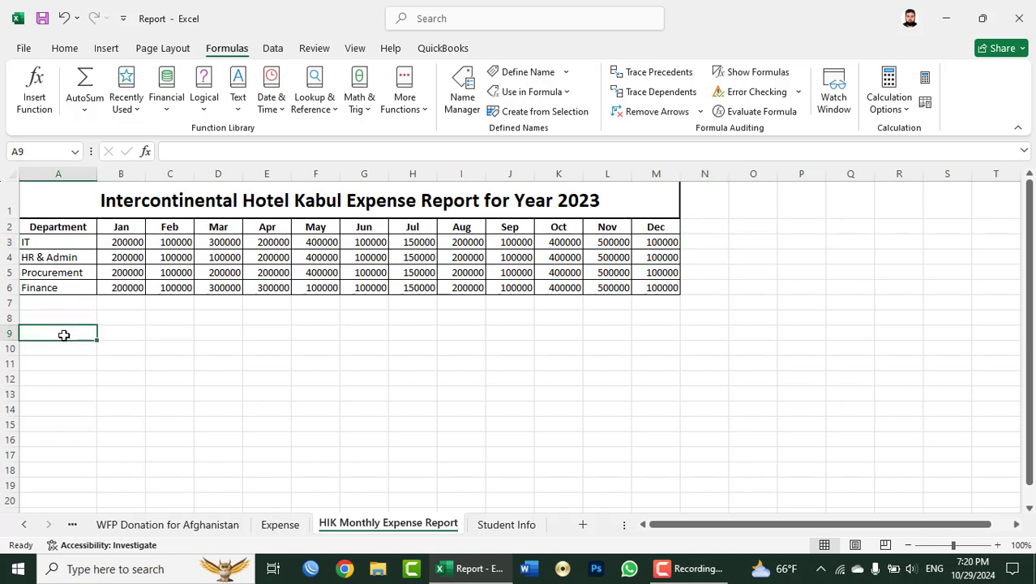
type("=m")
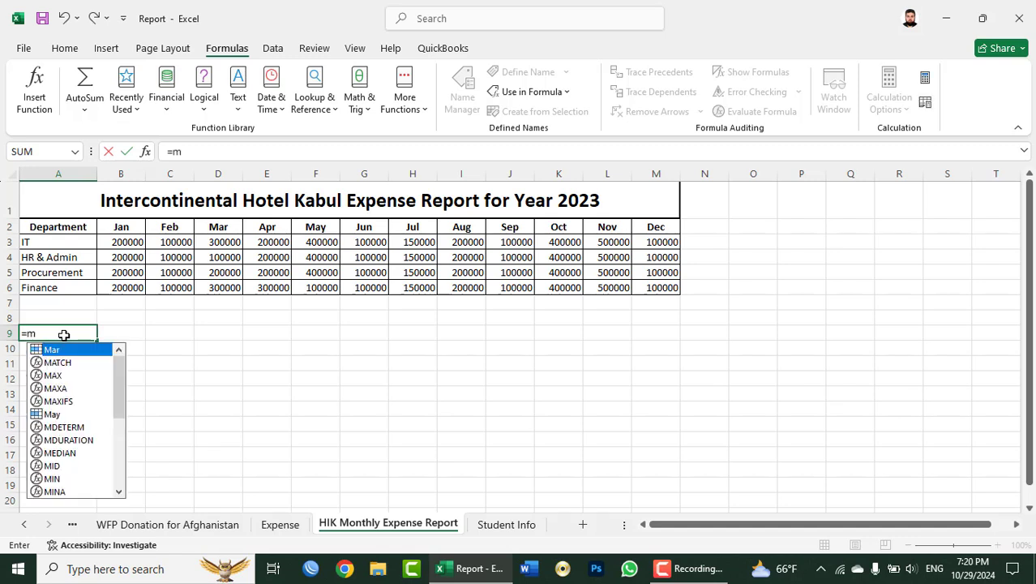
type("ax(IT")
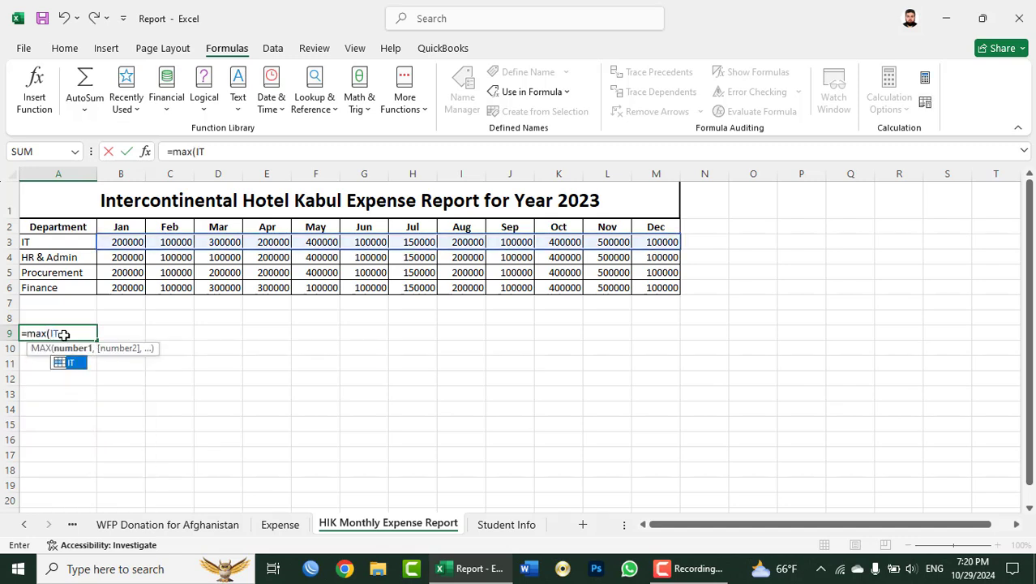
type(")")
key("Return")
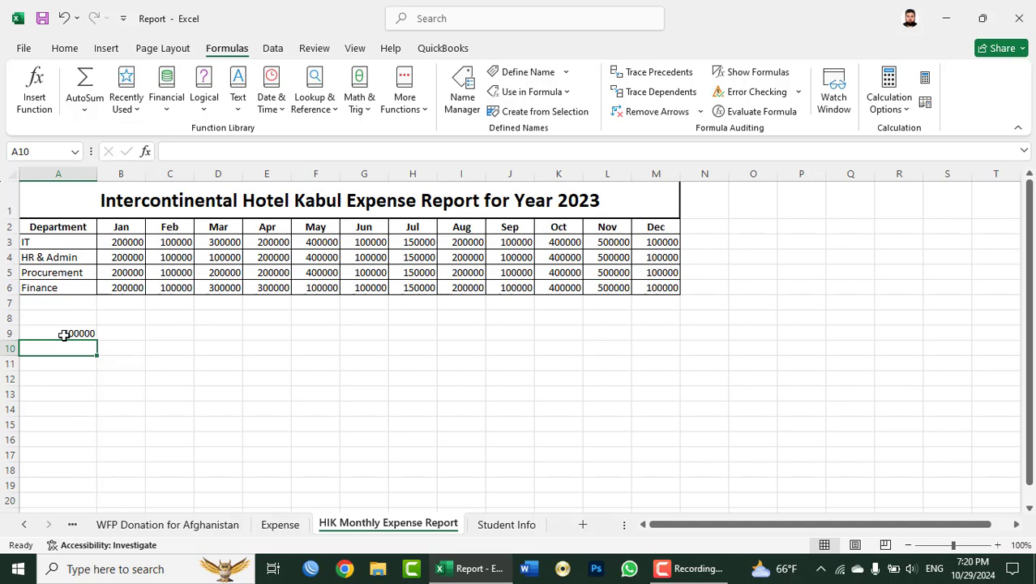
left_click(87, 332)
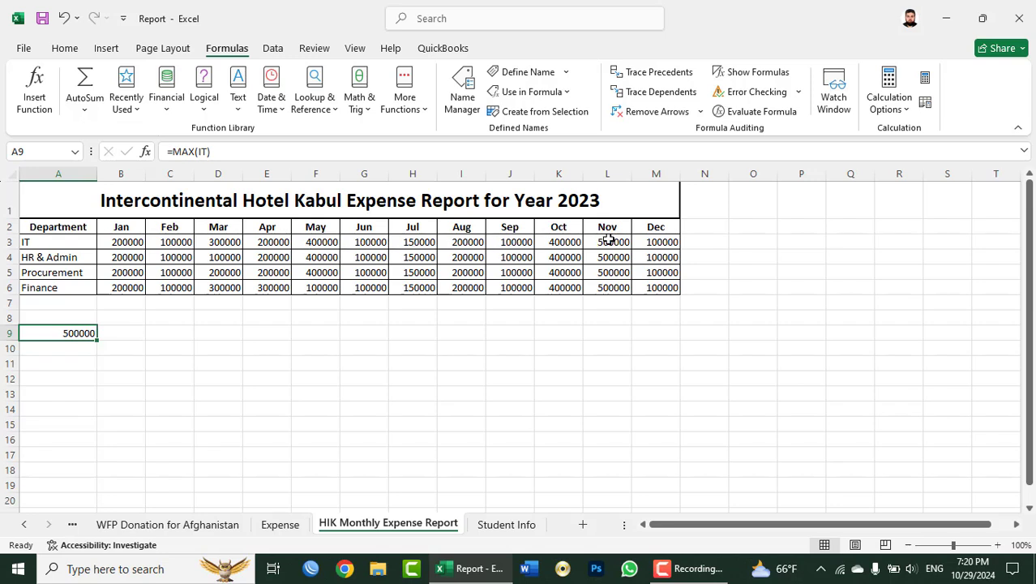
left_click(80, 350)
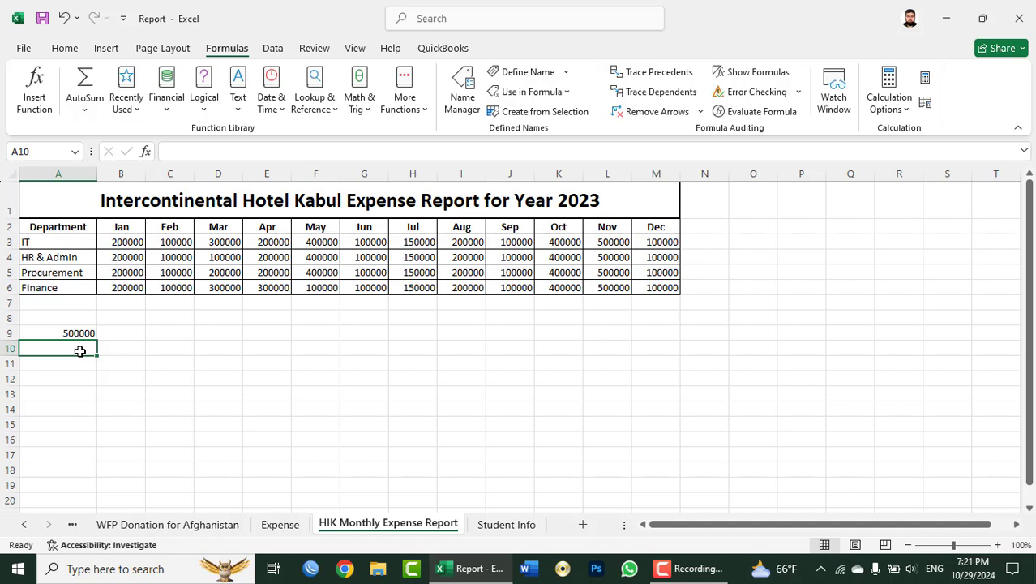
type("=")
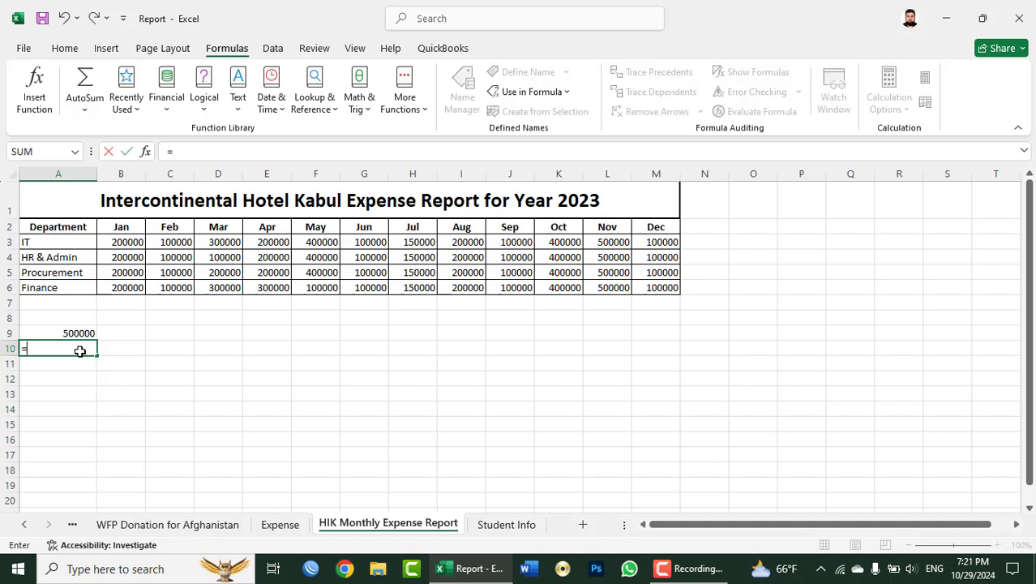
type("min(")
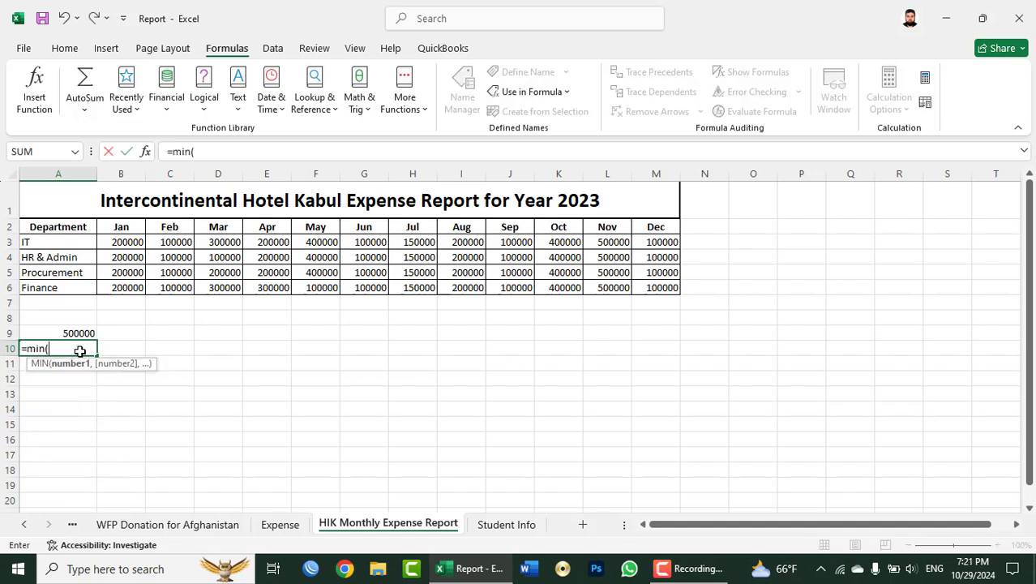
type("3:3)")
key("Return")
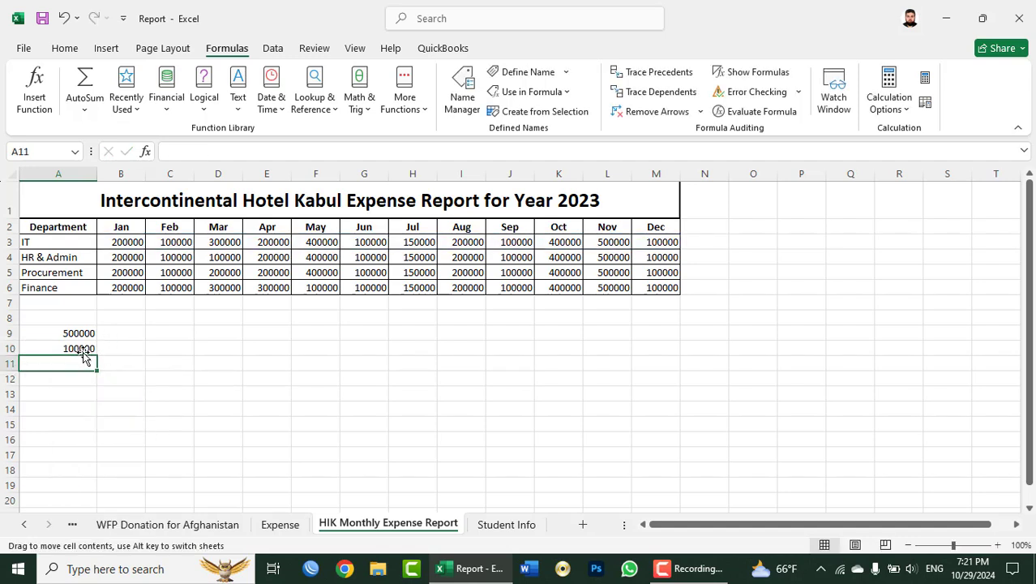
left_click(87, 347)
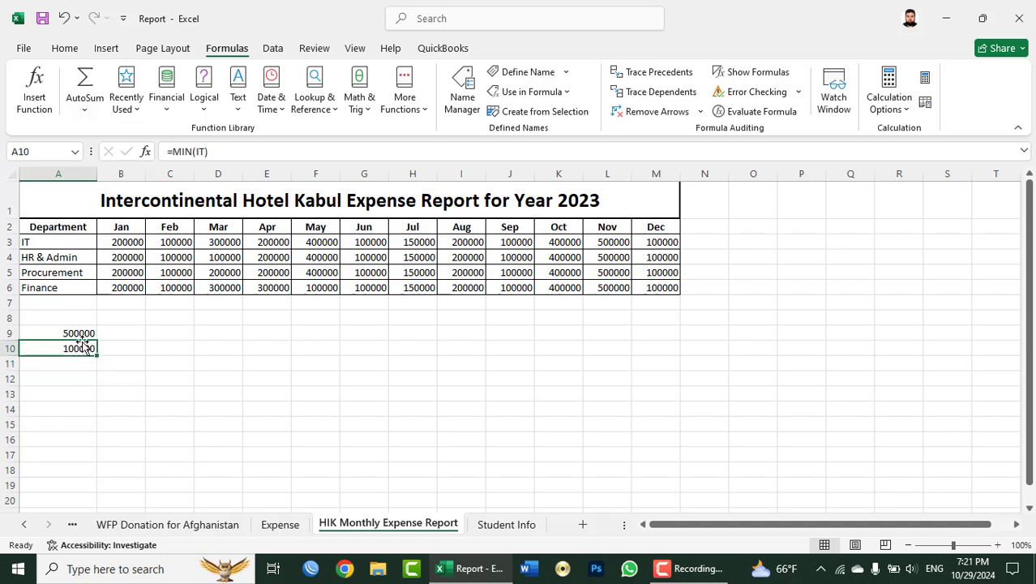
left_click_drag(78, 333, 80, 345)
key("Delete")
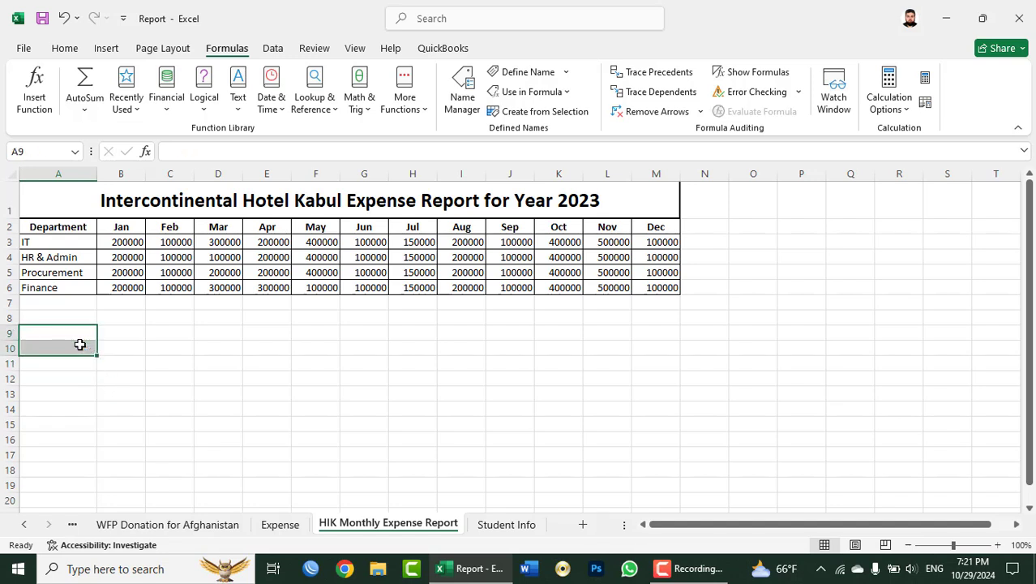
left_click(74, 335)
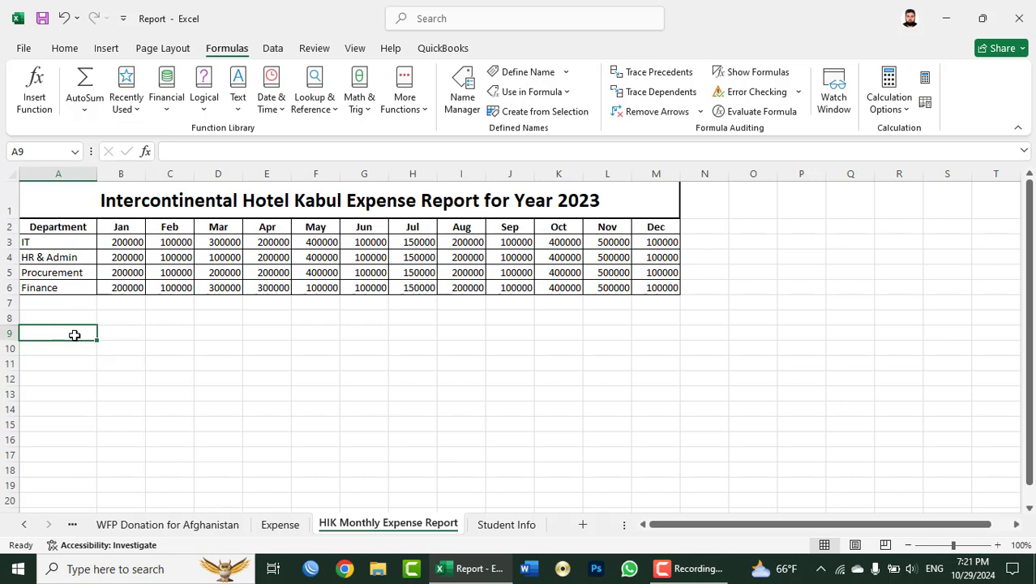
type("=i")
key("BackSpace")
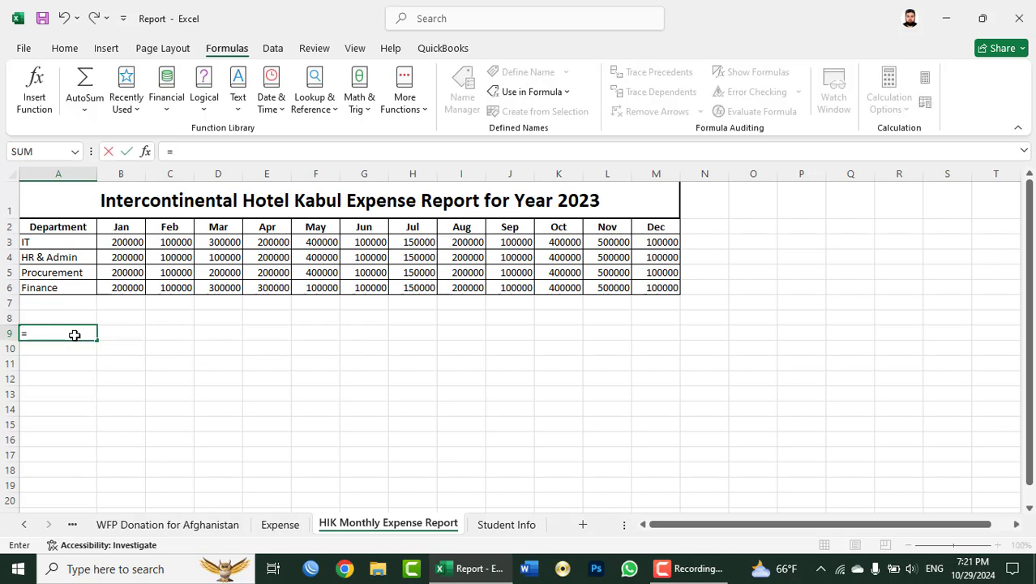
type("sum(")
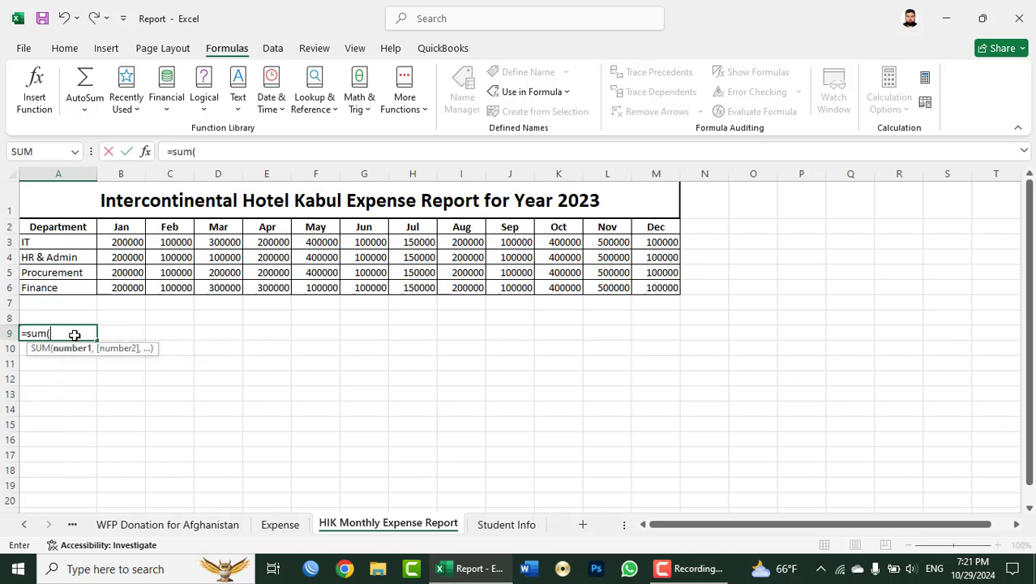
type("jan+")
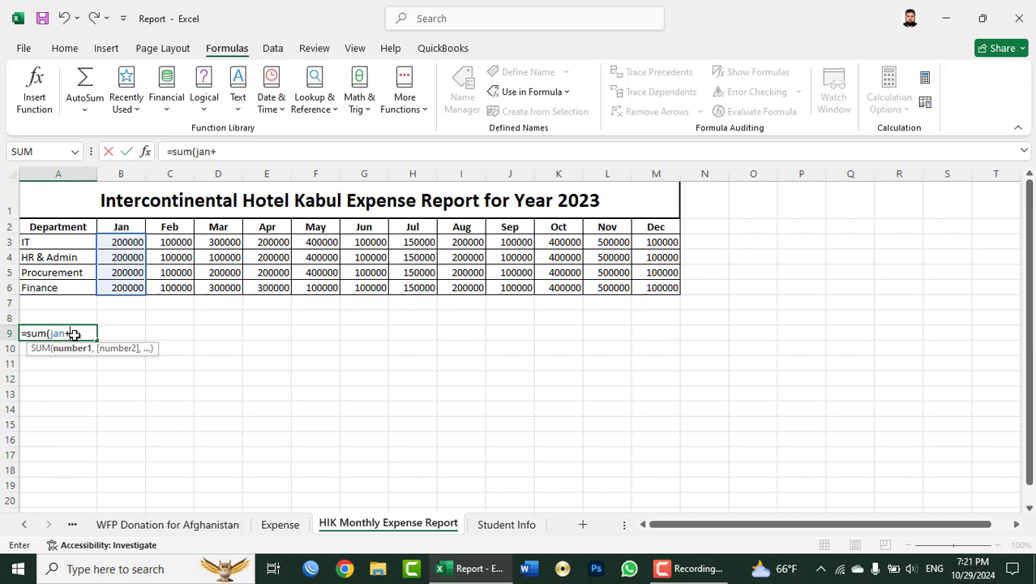
key("BackSpace")
type(",feb")
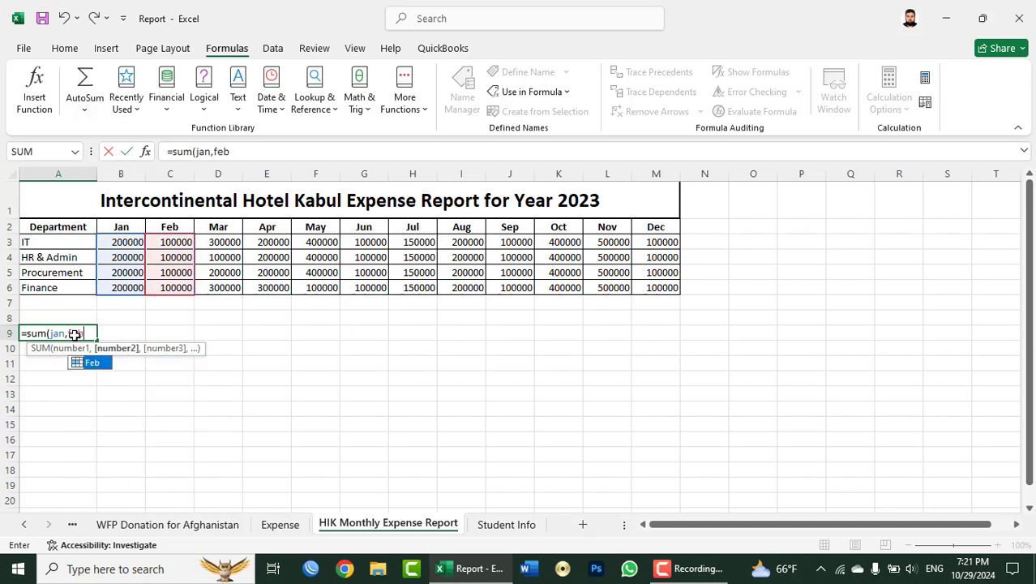
type(",mar)")
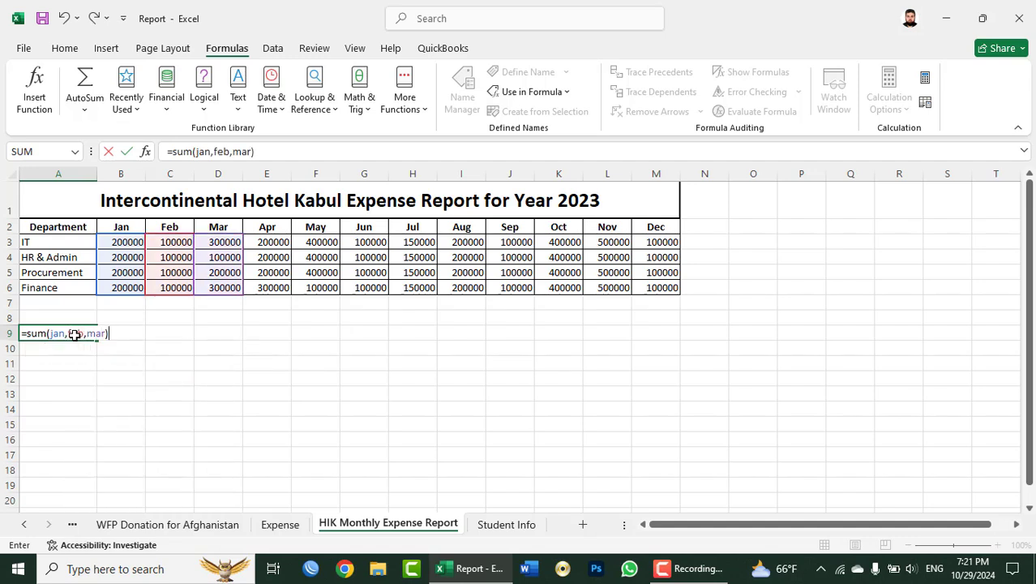
key("Return")
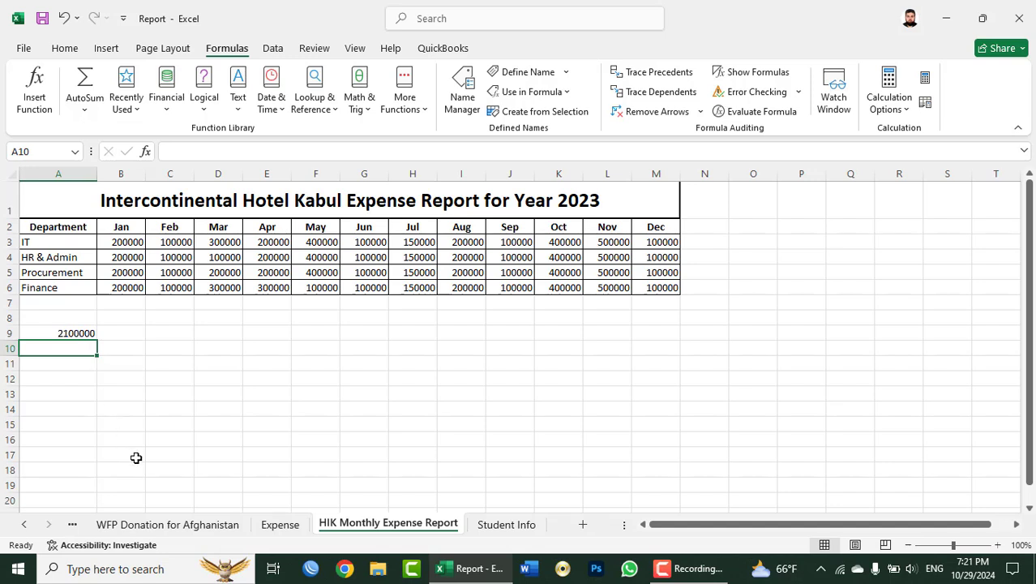
type("=sum")
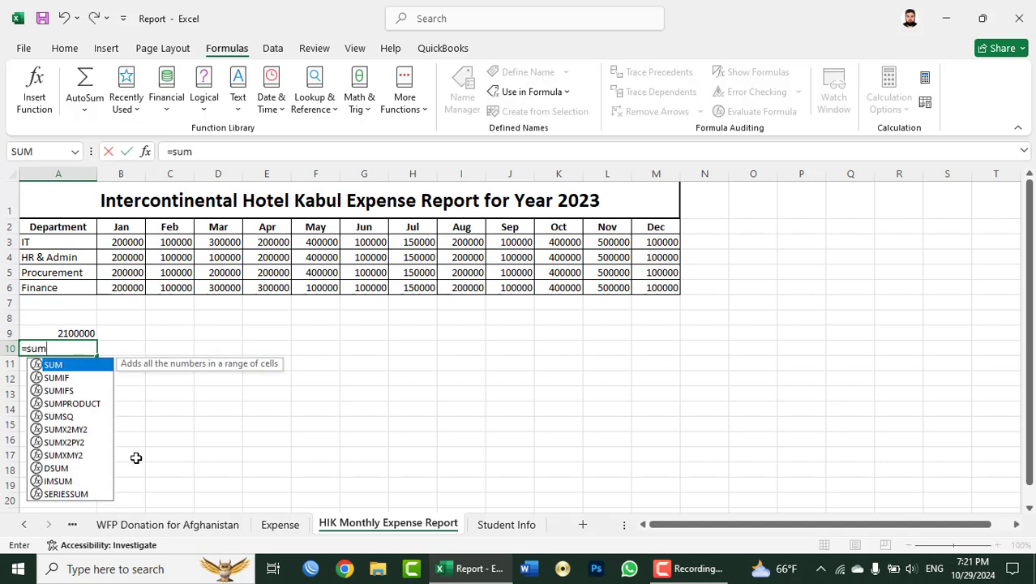
type("(apr")
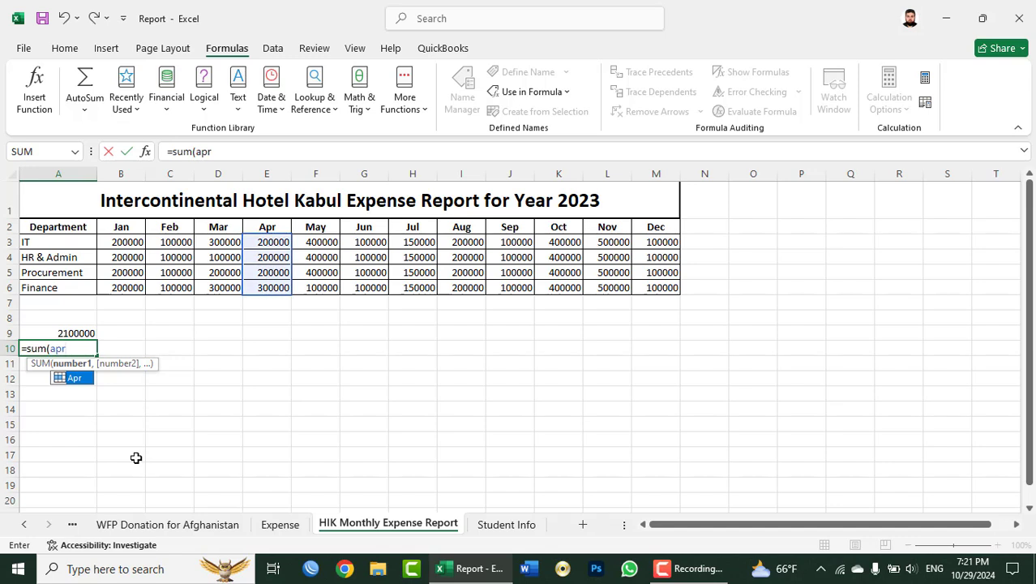
key("Tab")
type(",")
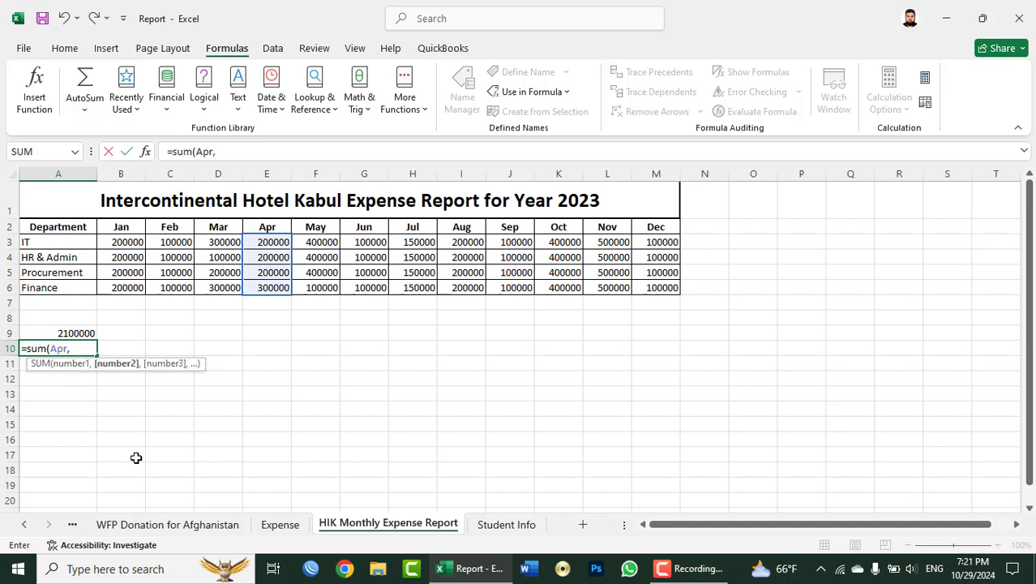
type("may")
key("Tab")
type(",")
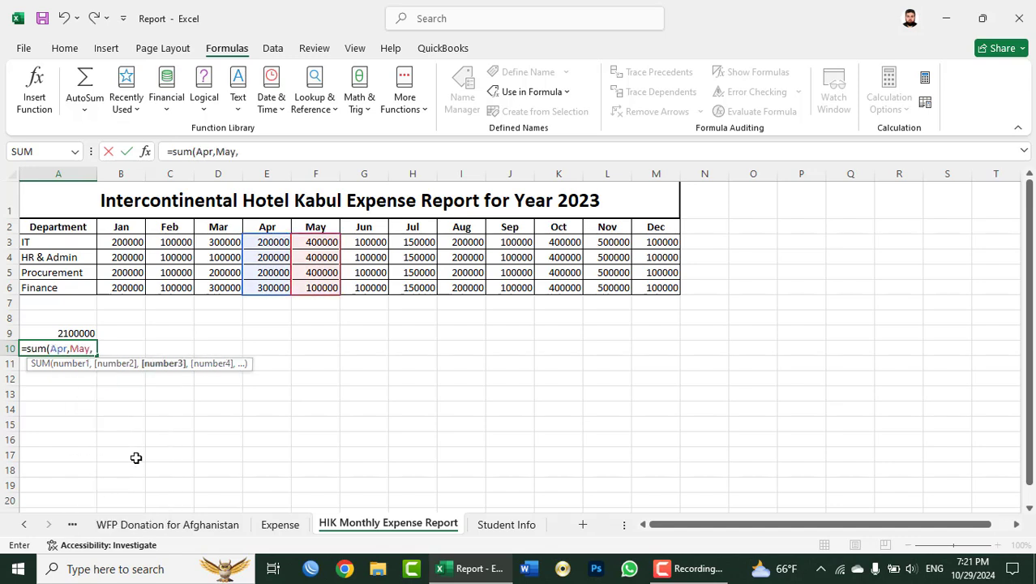
type("jun")
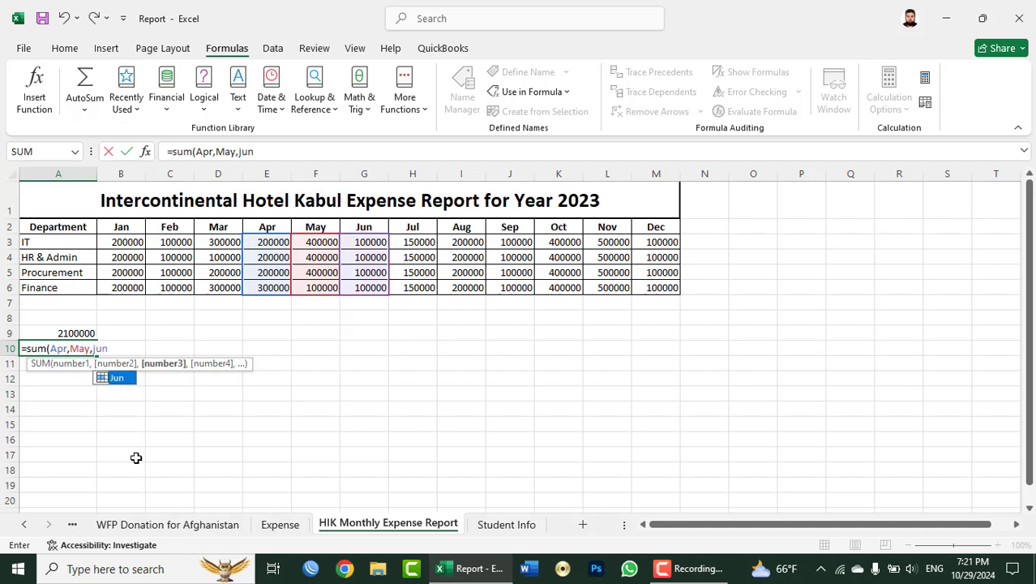
key("Tab")
key("Return")
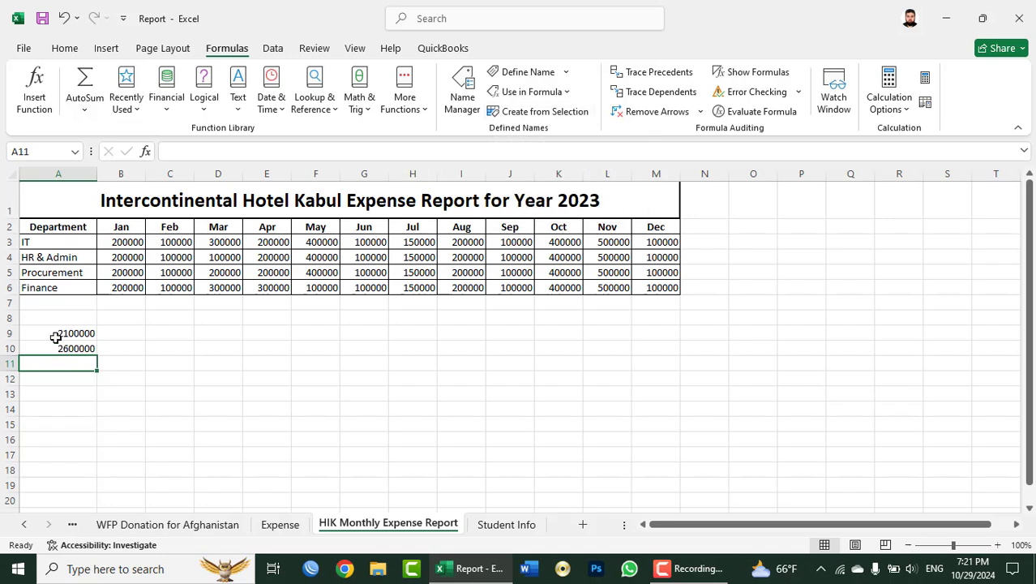
left_click_drag(56, 335, 58, 349)
key("Delete")
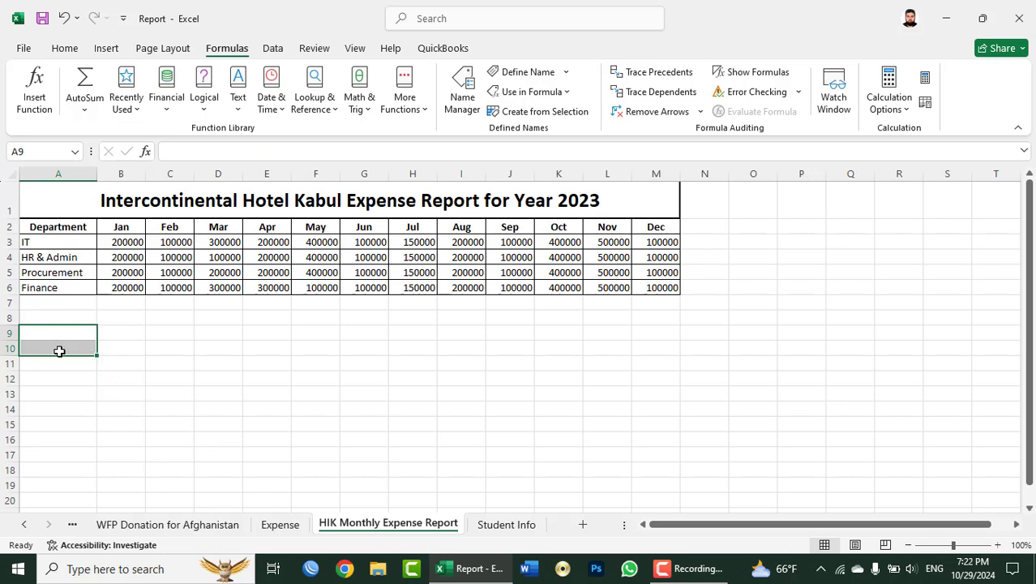
left_click(133, 309)
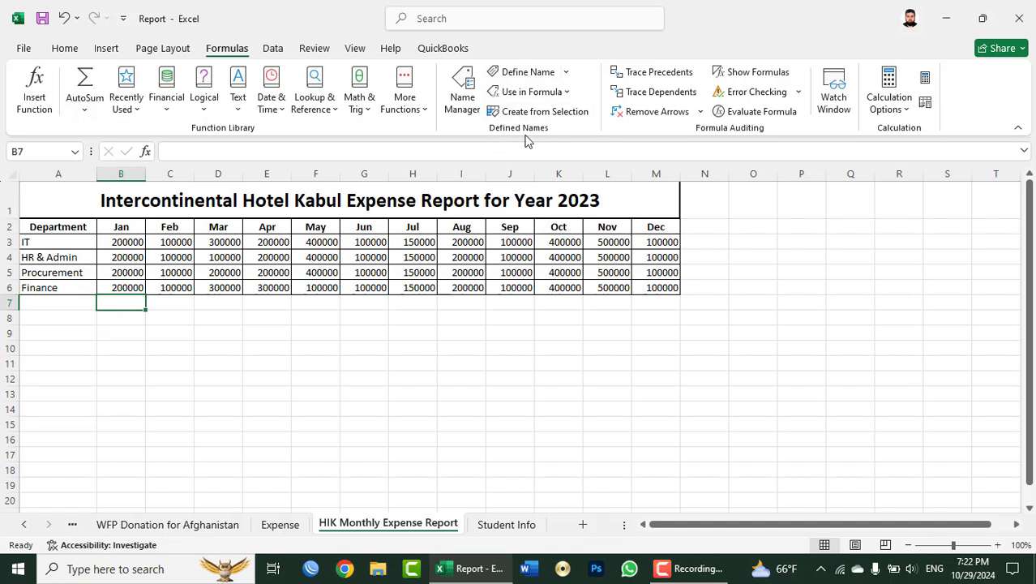
left_click(316, 327)
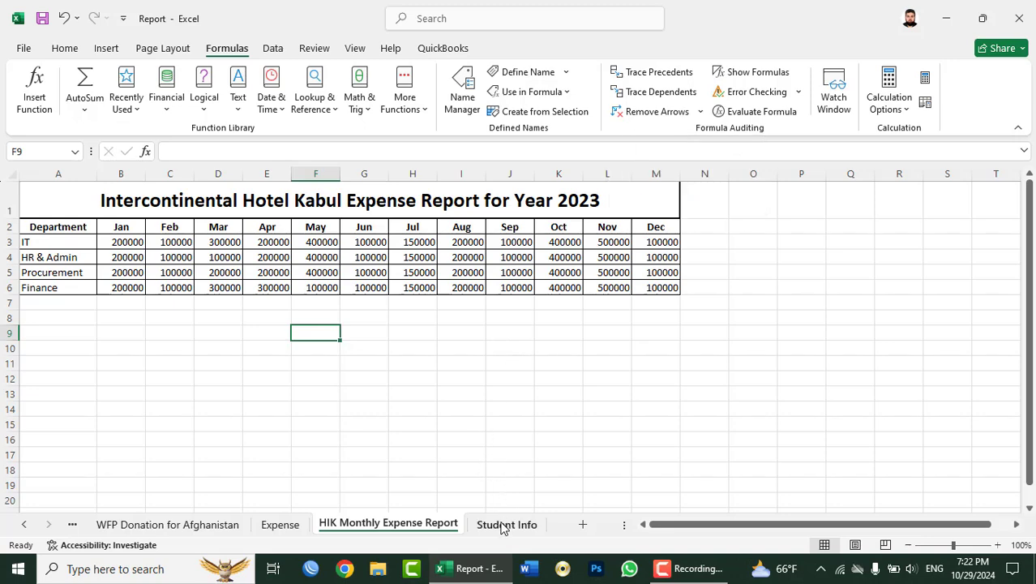
From the Student Info sheet, insert a new blank worksheet right after it.
left_click(504, 525)
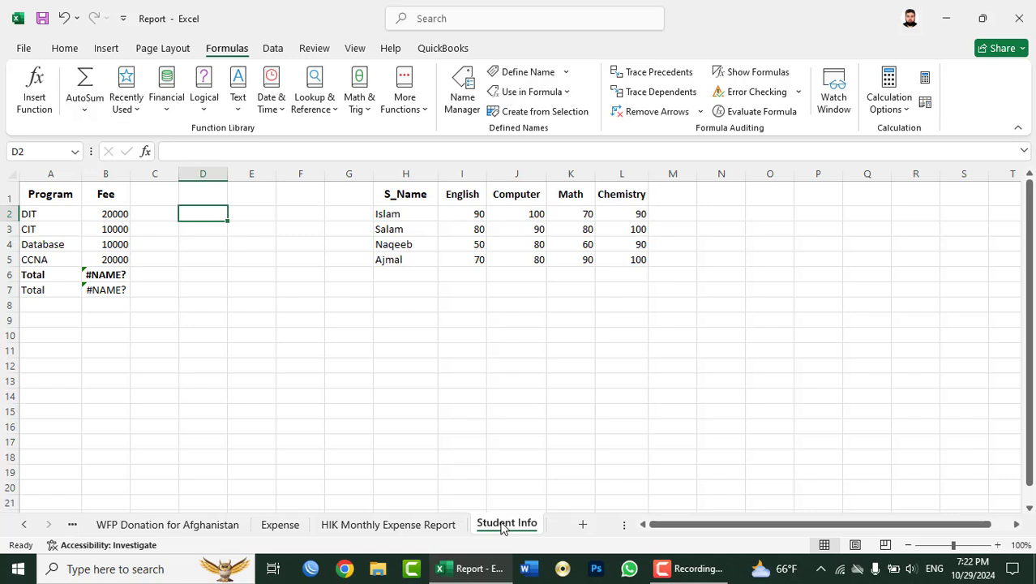
left_click(580, 525)
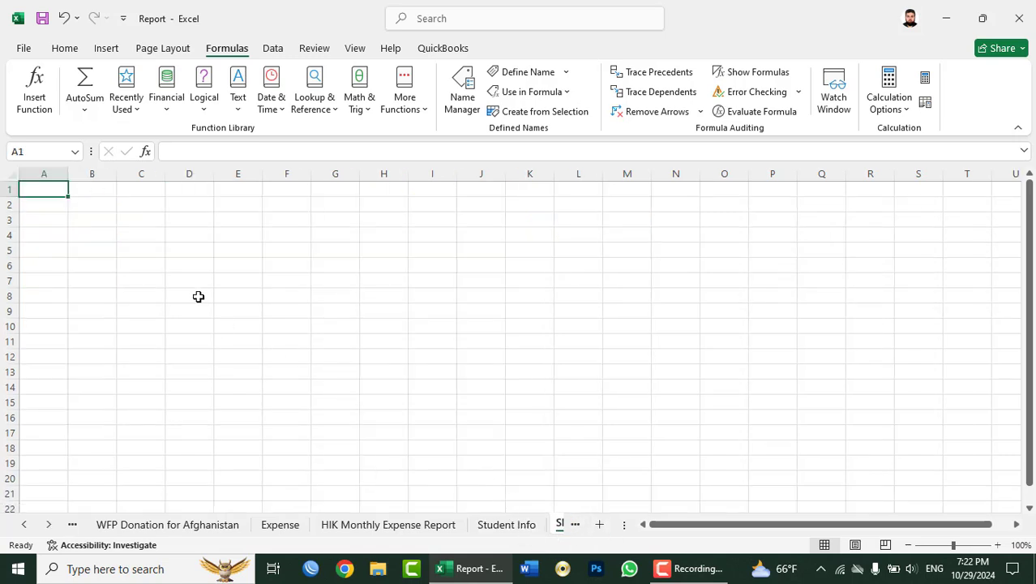
Enter the month headers Jan, Feb, March, April and May across E2:I2.
left_click(231, 209)
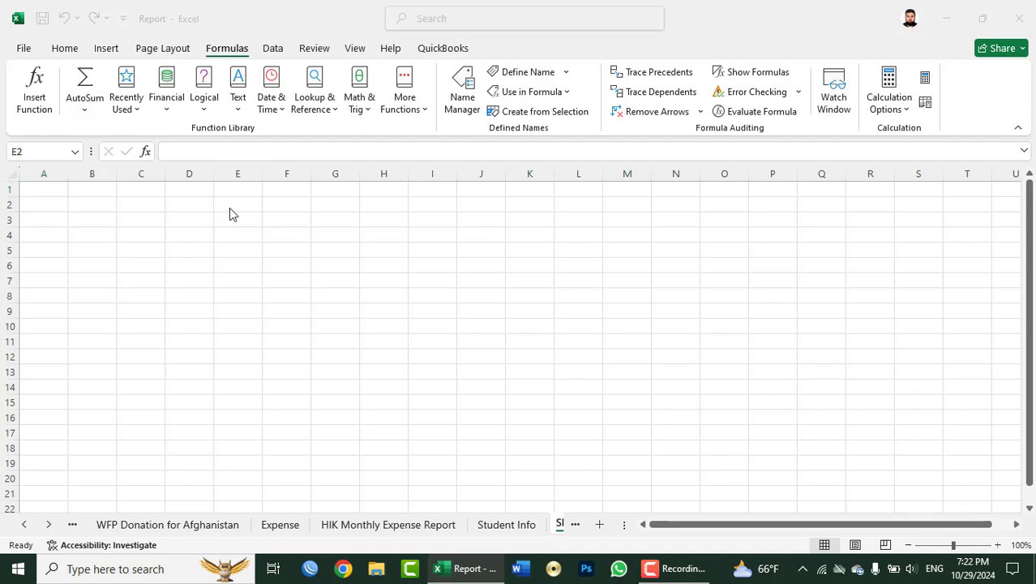
left_click(229, 207)
type("Jan")
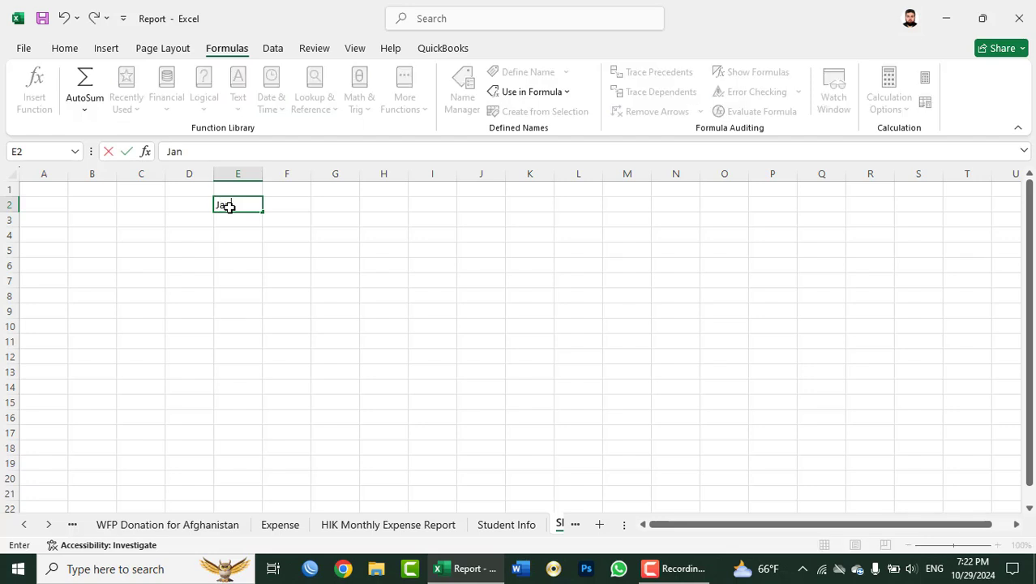
key("Tab")
type("Feb")
key("Tab")
type("Mar")
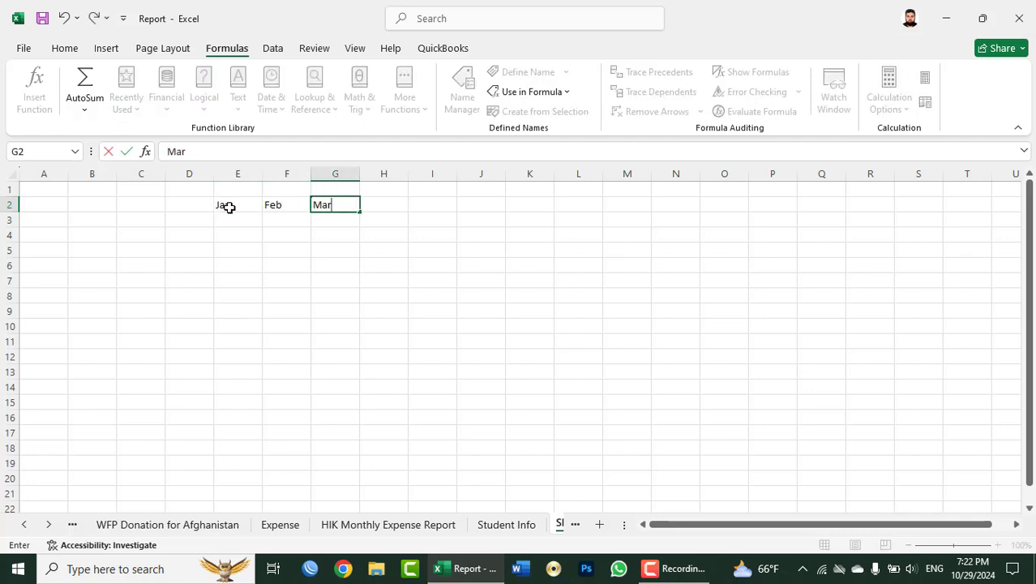
type("ch")
key("Tab")
type("A")
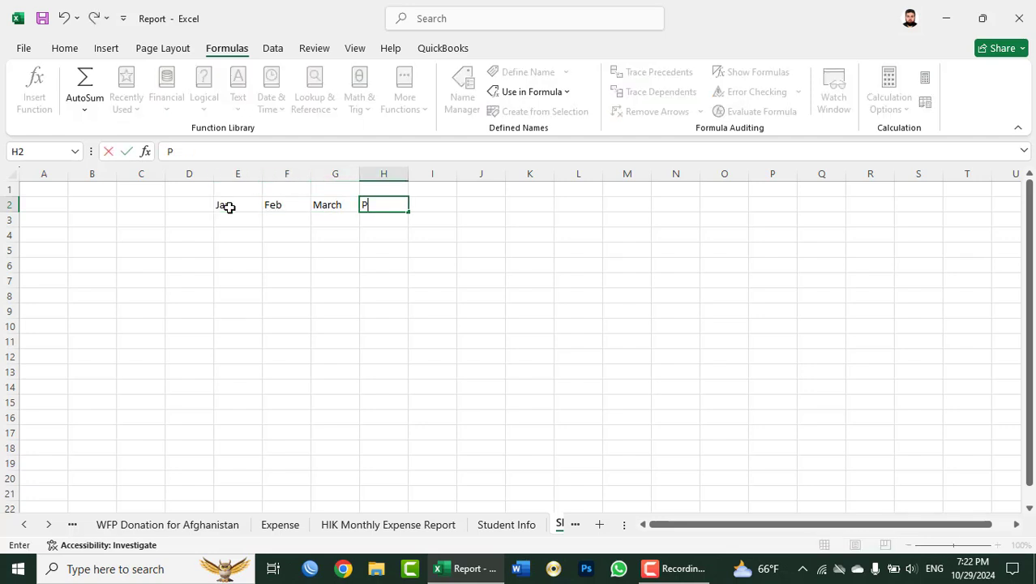
type("Pril")
key("Tab")
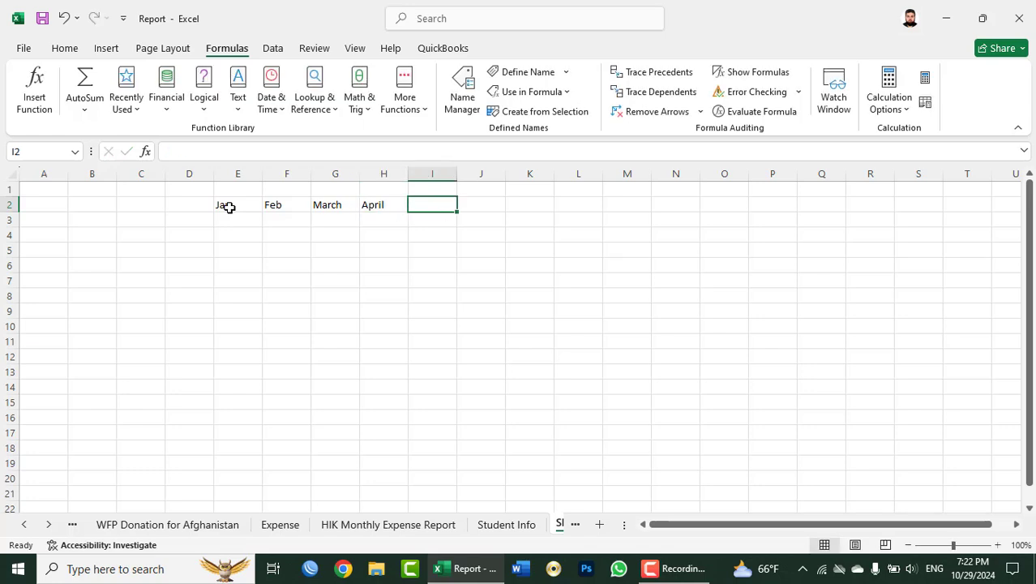
type("May")
key("Tab")
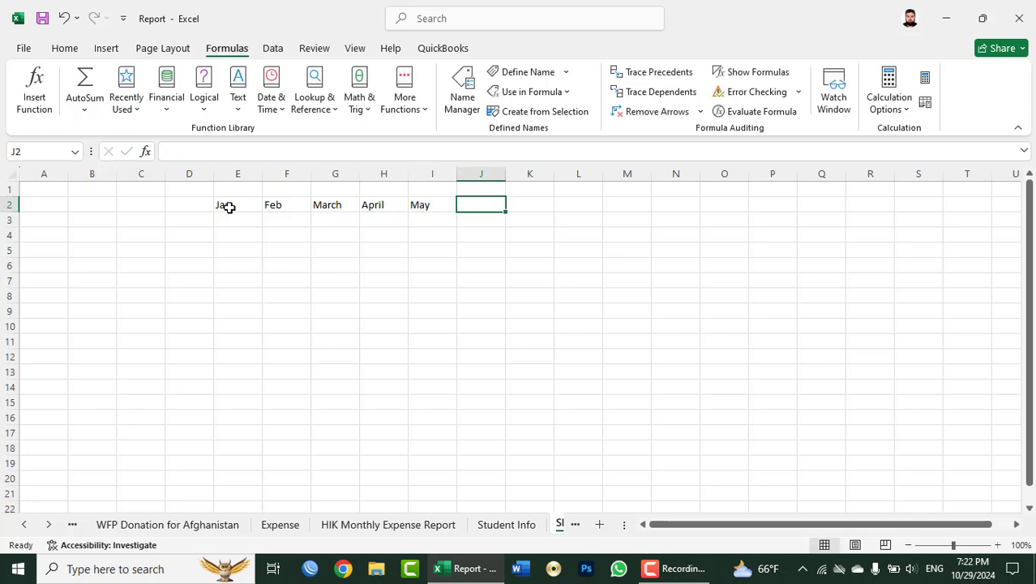
Enter 10000, 20000, 30000, 40000 and 50000 beneath the months in E3:I3.
left_click(224, 222)
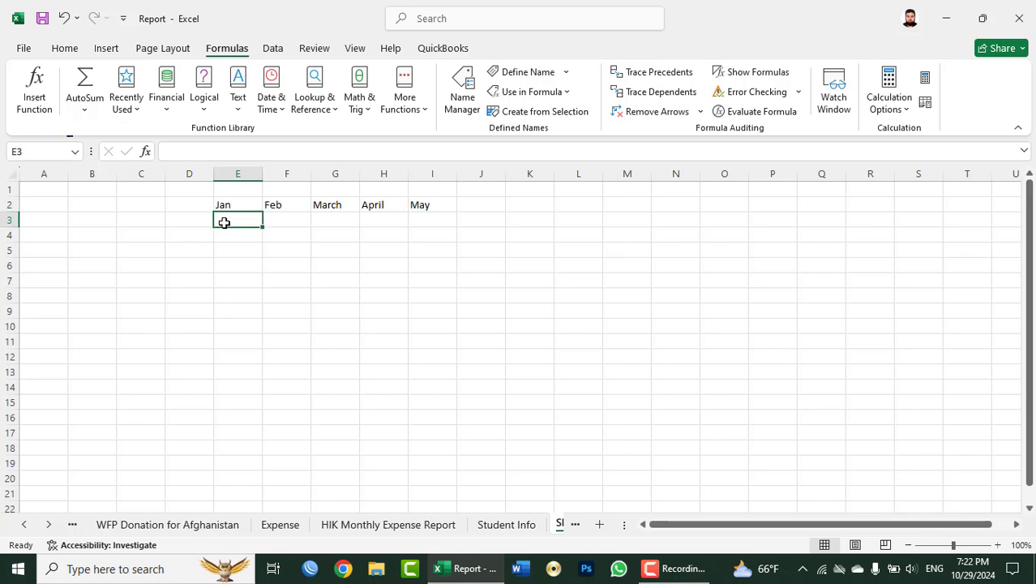
type("10000")
key("Tab")
type("2")
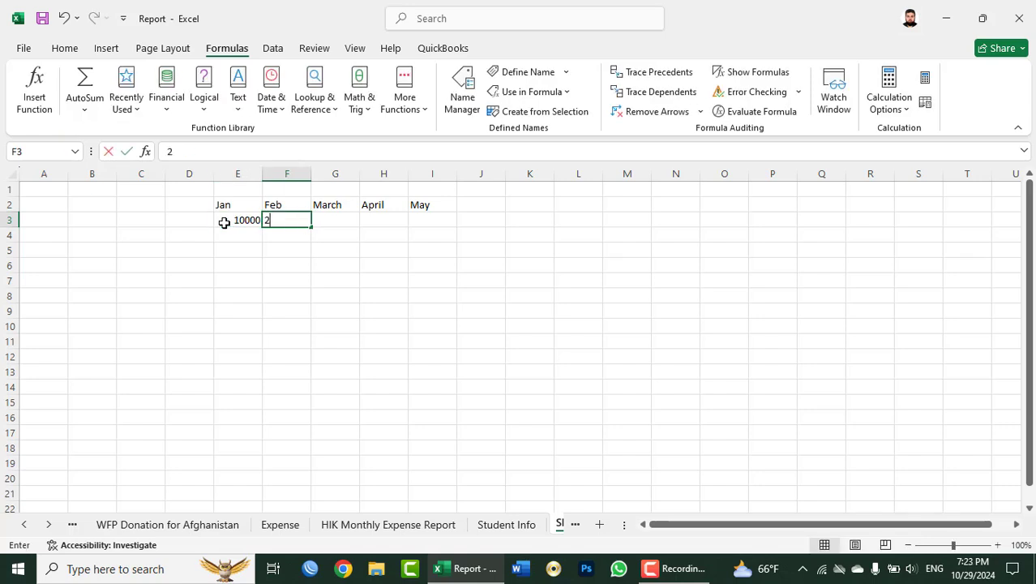
type("0000")
key("Tab")
type("3000")
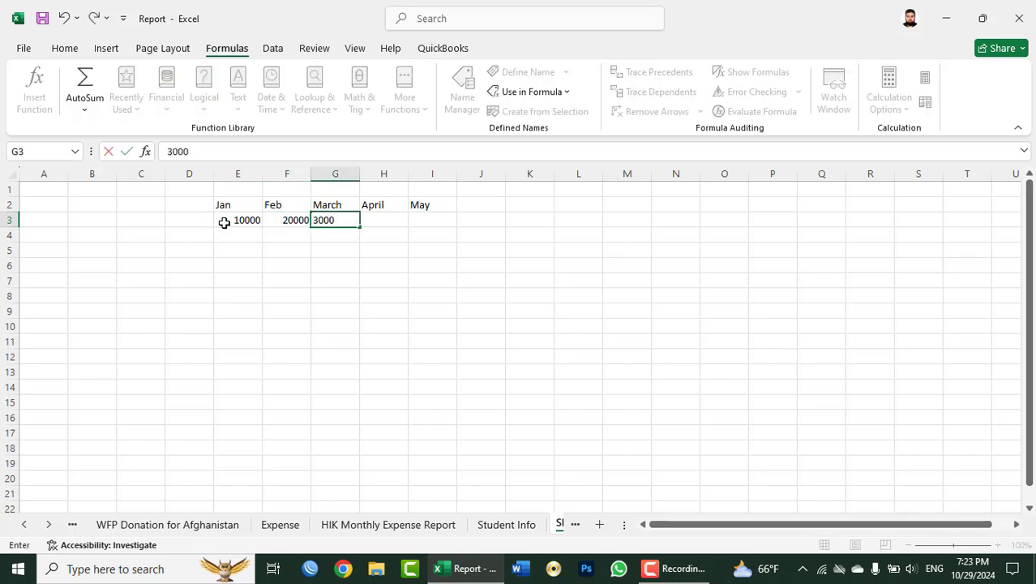
type("0")
key("Tab")
type("40")
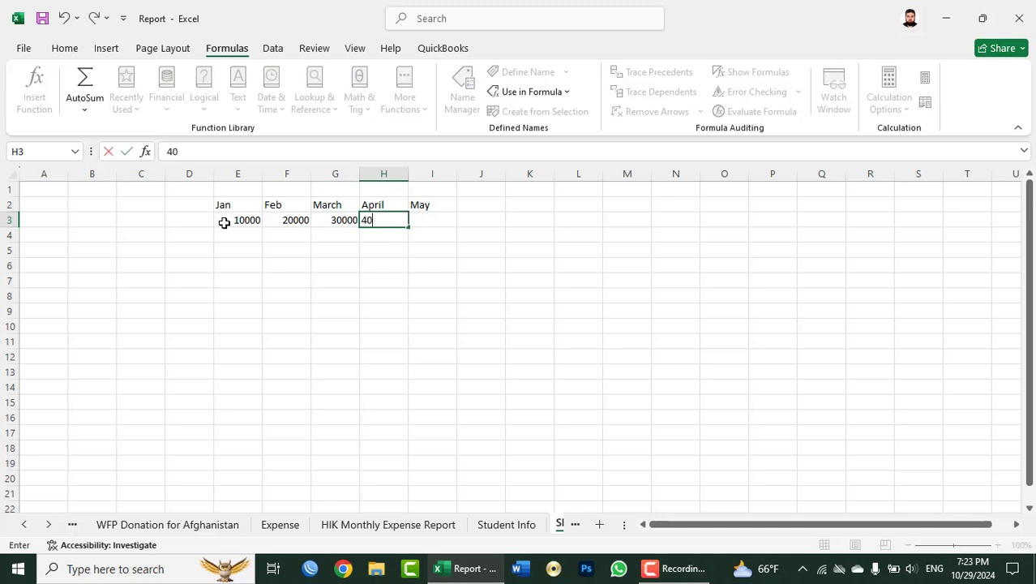
type("000")
key("Tab")
type("5000")
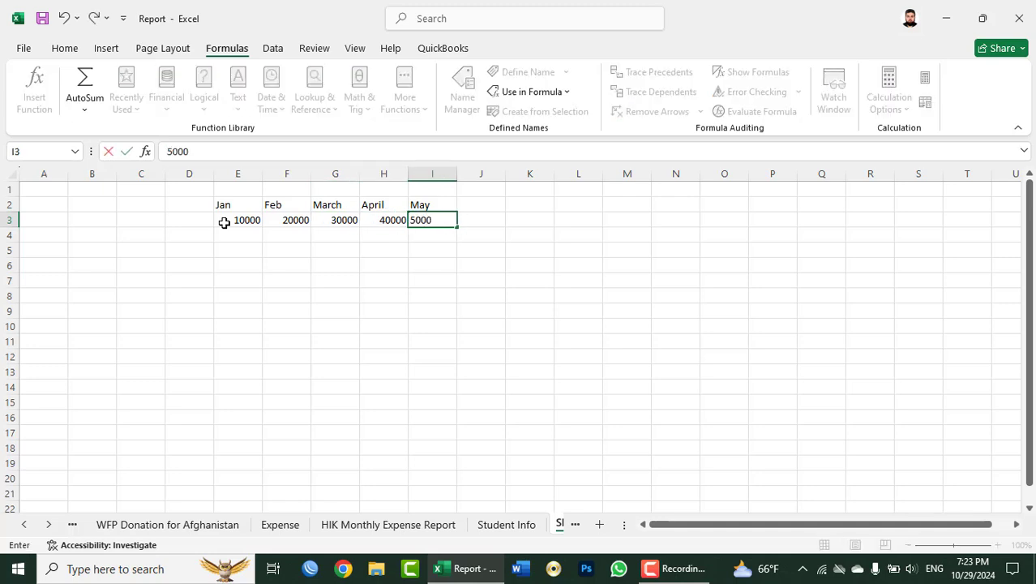
type("0")
key("Return")
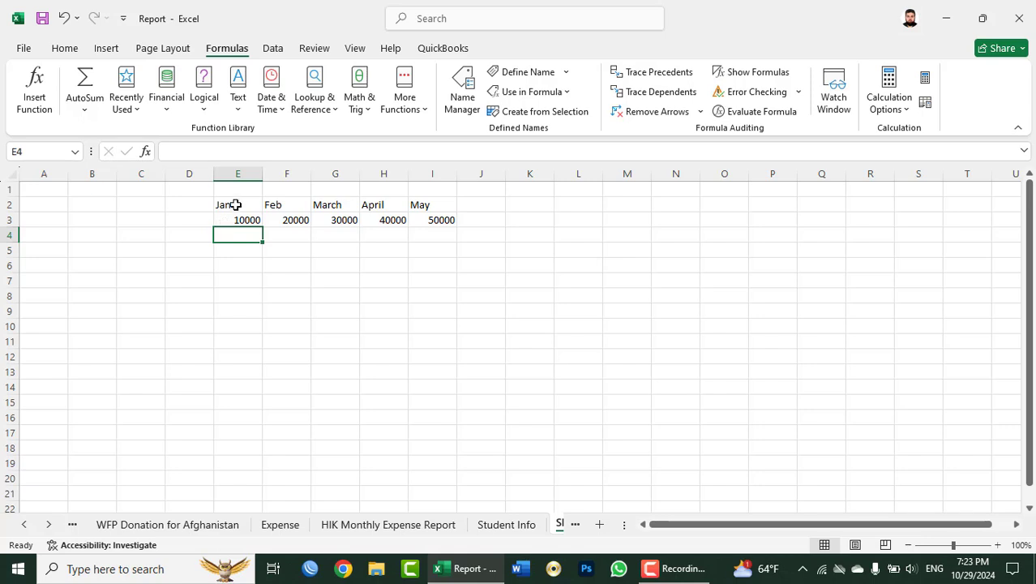
Centre the month table E2:I3 horizontally and vertically and bold the row 2 headers.
left_click_drag(240, 204, 442, 220)
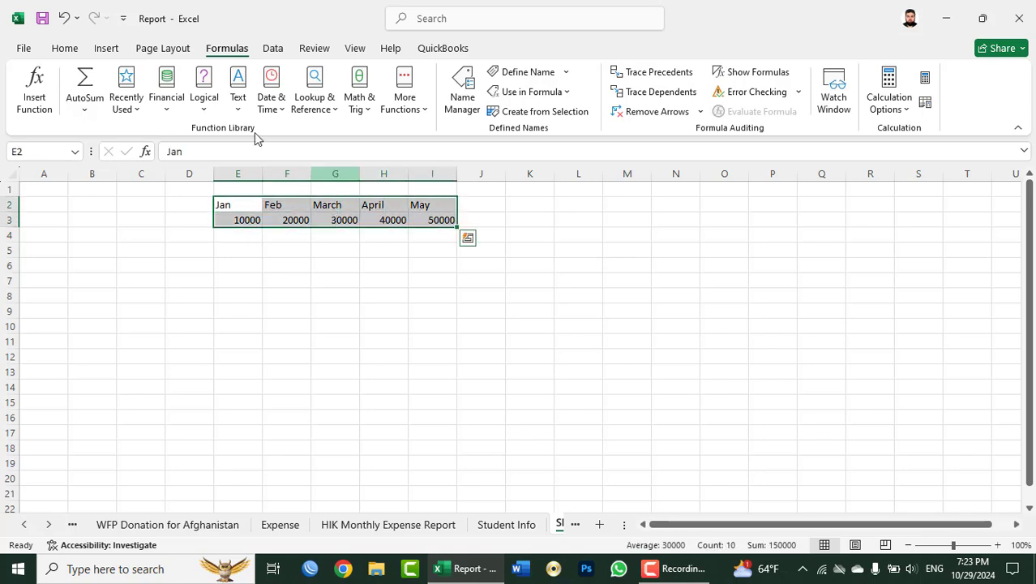
left_click(64, 48)
left_click(299, 101)
left_click(299, 77)
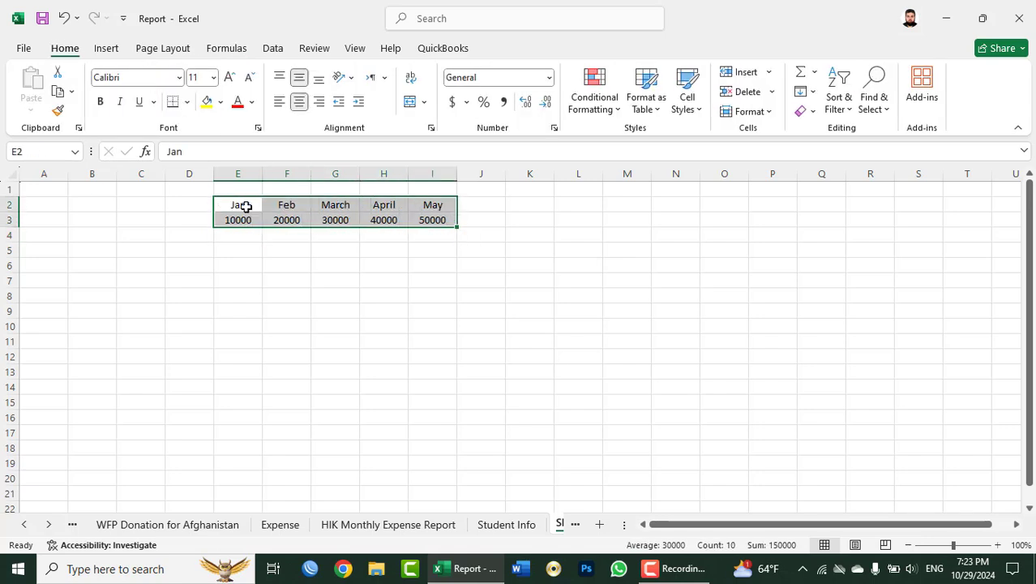
left_click_drag(240, 204, 432, 204)
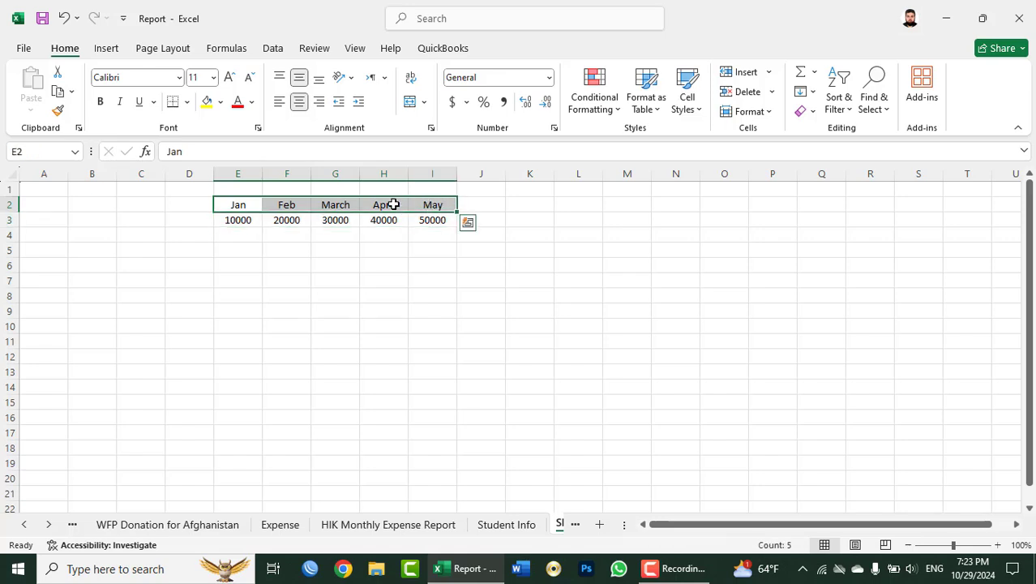
left_click(99, 101)
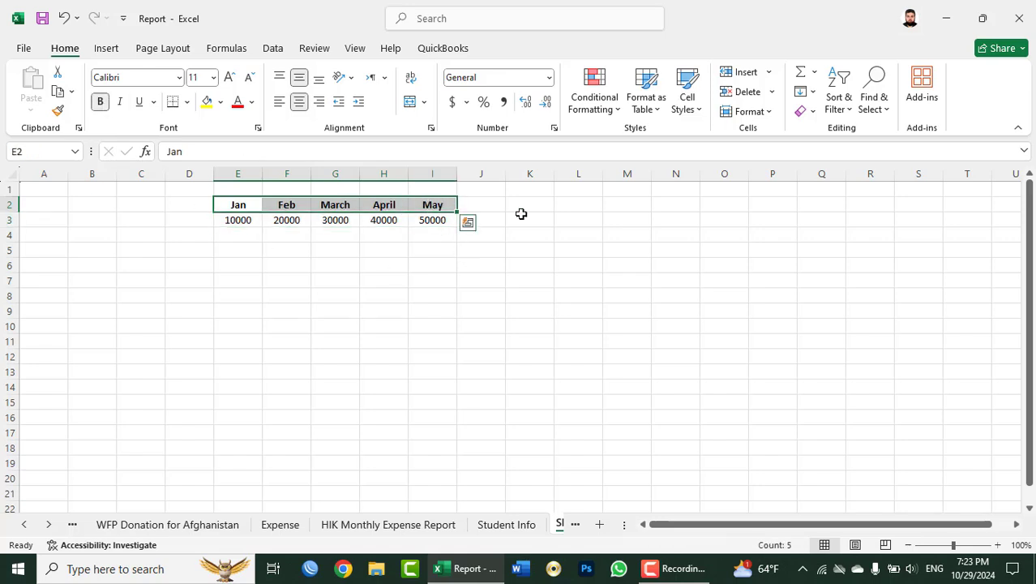
left_click(538, 203)
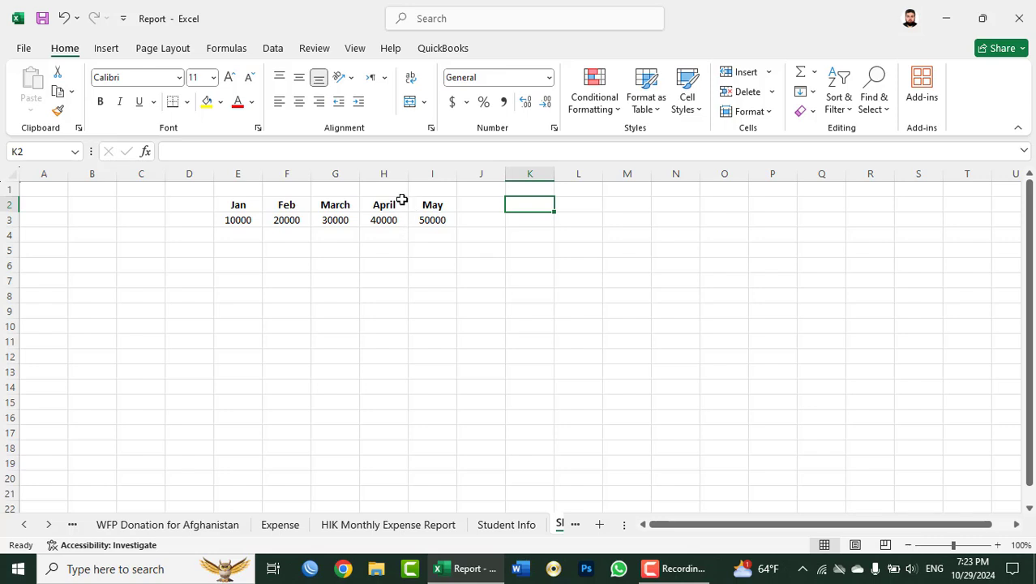
Move the April and May columns one column right into I2:J3.
left_click_drag(383, 204, 454, 217)
key("ctrl+c")
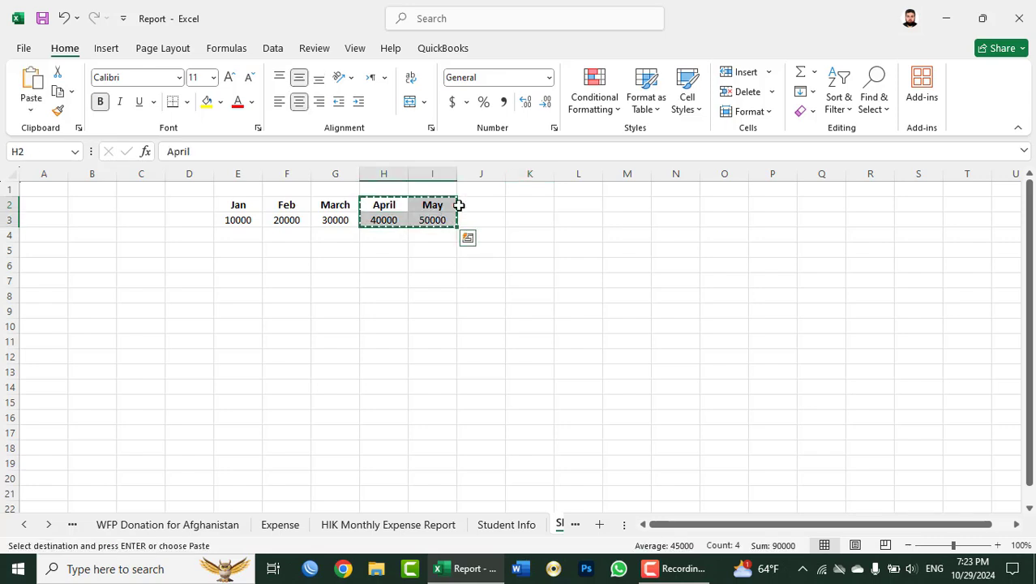
left_click(435, 204)
key("Return")
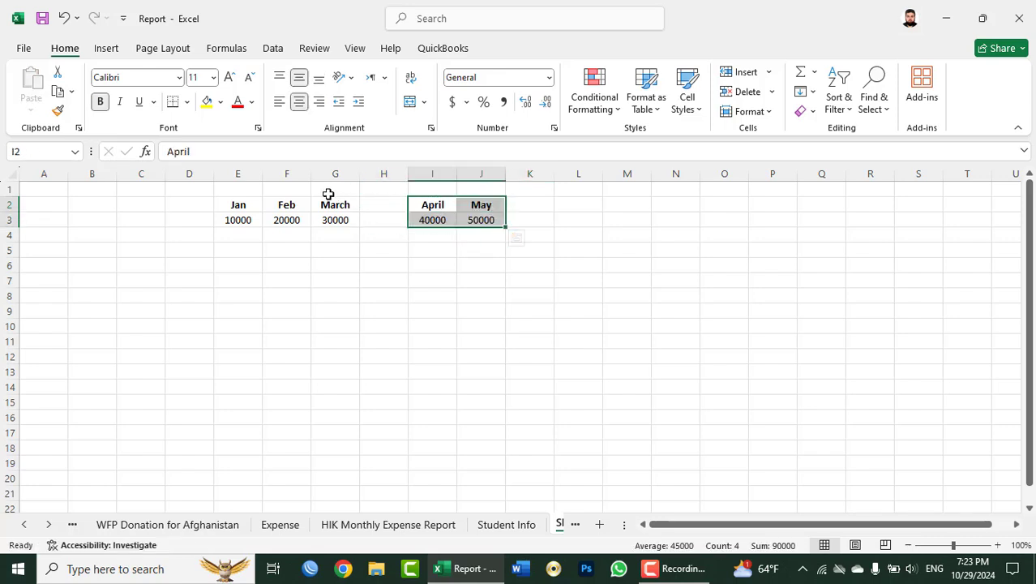
left_click_drag(258, 191, 324, 191)
Add merged, centred quarter headings 1Q over E1:G1 and 2Q over I1:K1.
left_click(410, 101)
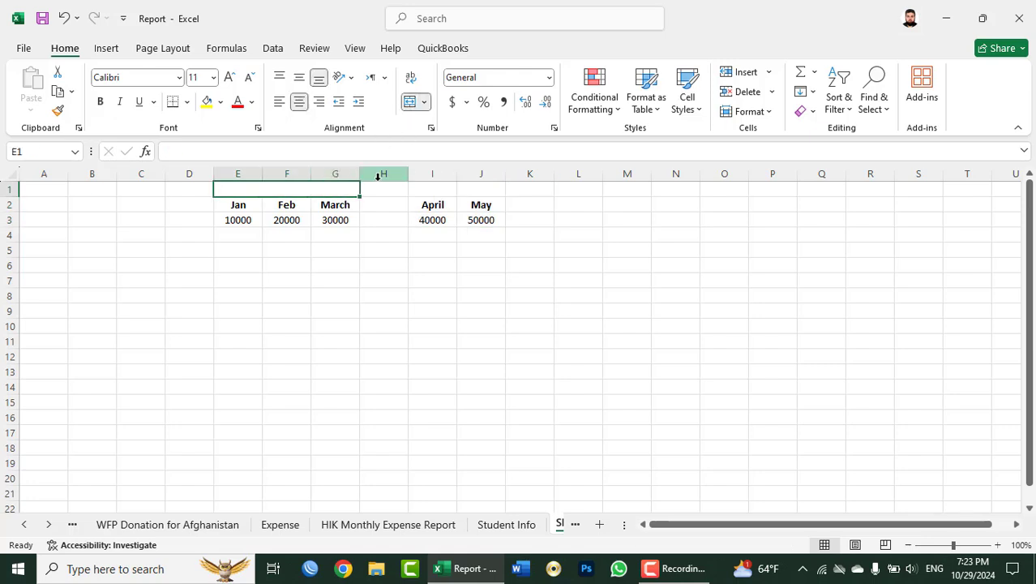
type("1Q")
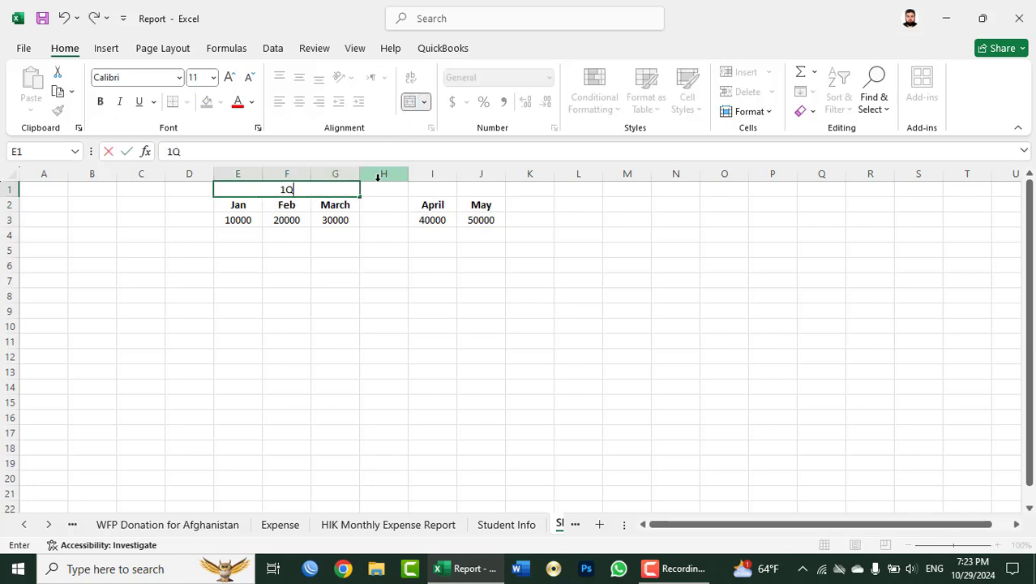
key("Tab")
left_click_drag(423, 189, 531, 188)
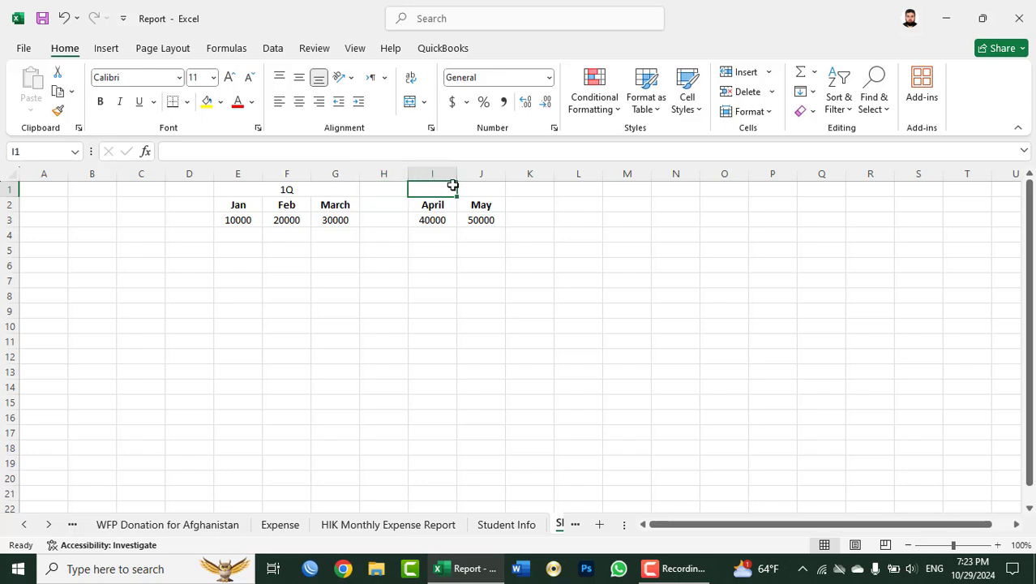
left_click(418, 103)
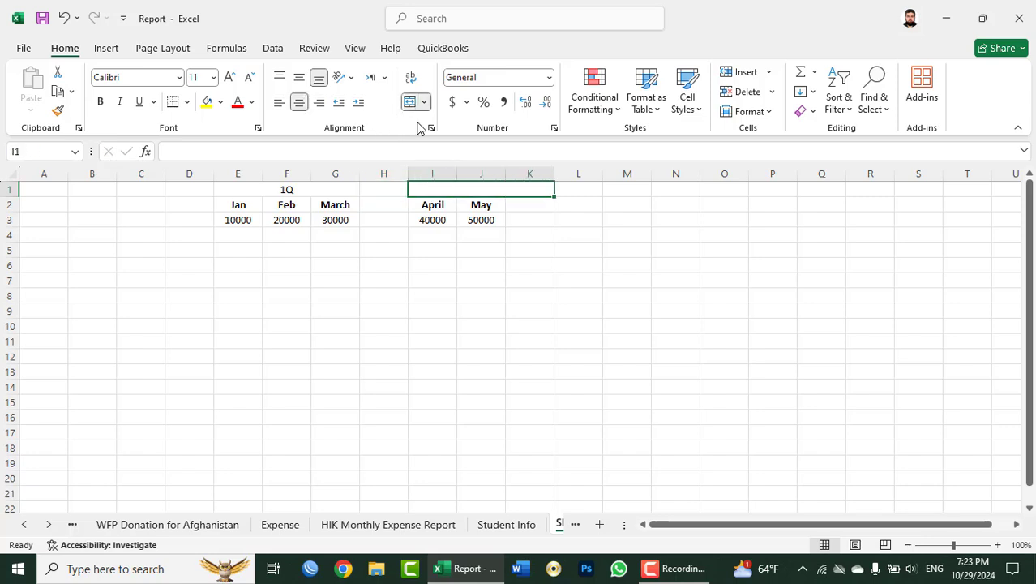
type("2Q")
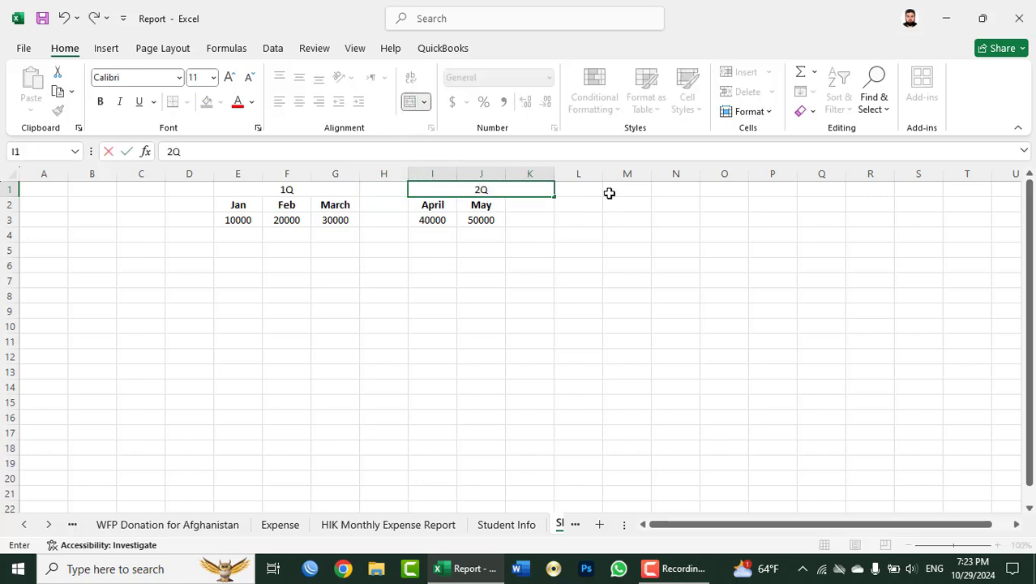
left_click(592, 191)
Add merged, centred quarter headings 3Q over M1:O1 and 4Q over Q1:S1.
left_click_drag(632, 189, 718, 190)
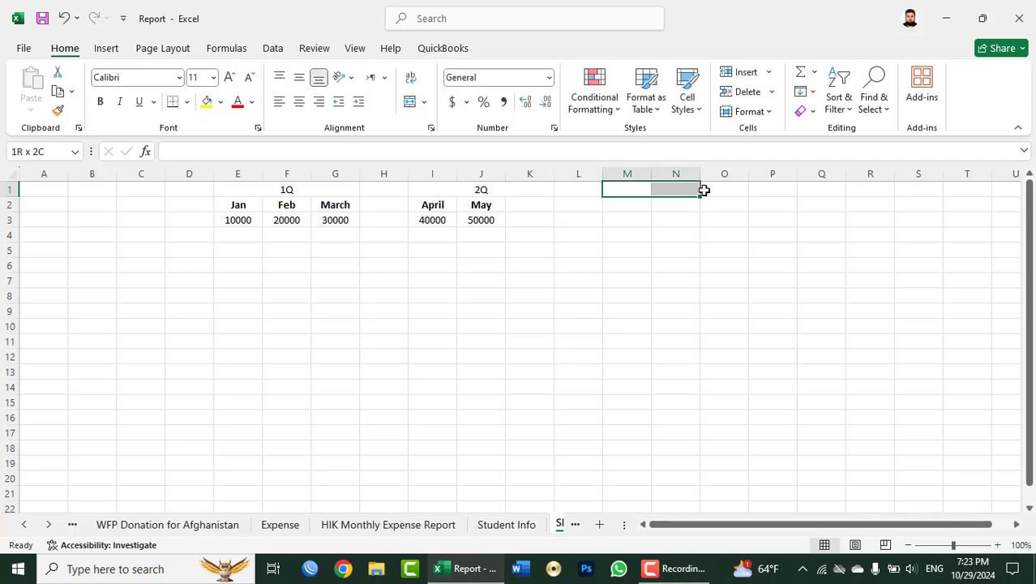
left_click(410, 103)
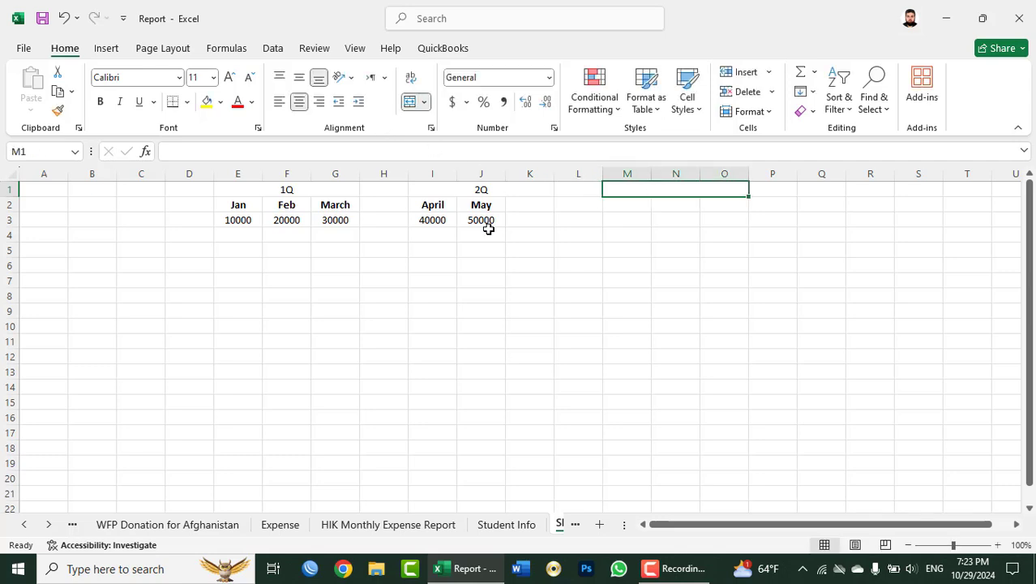
type("3Q")
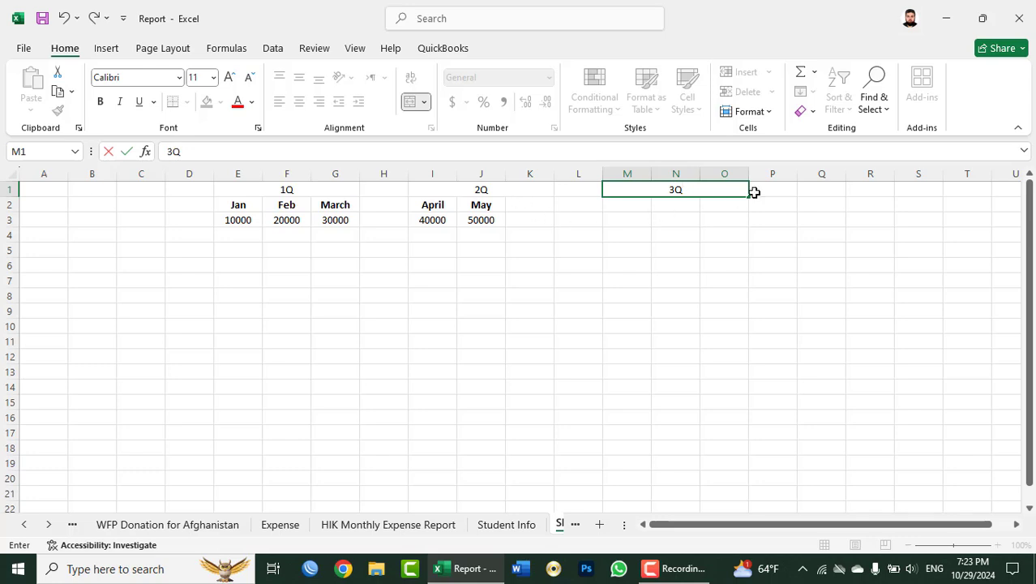
left_click_drag(822, 190, 902, 188)
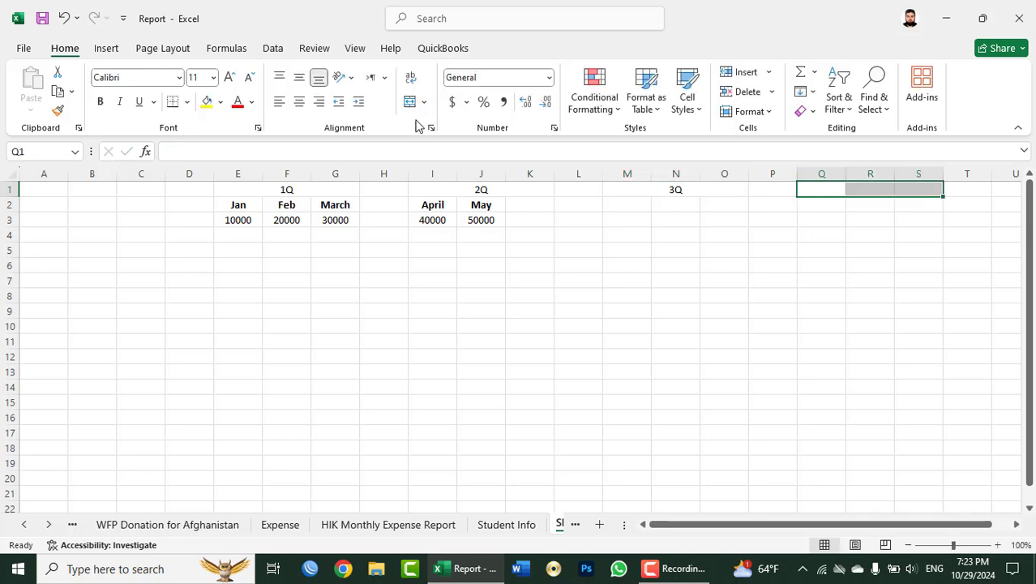
left_click(411, 101)
type("4")
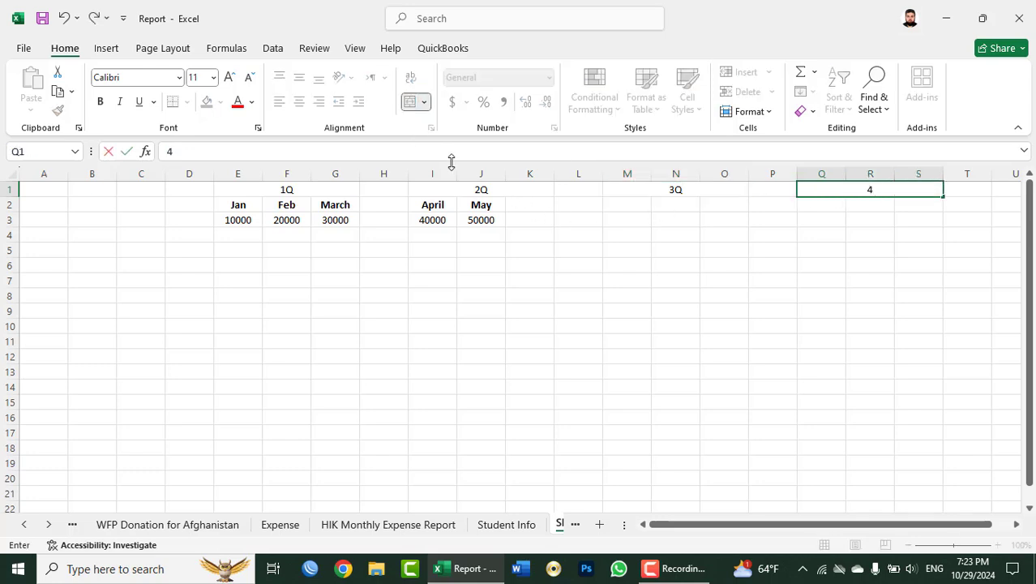
type("Q")
left_click(529, 213)
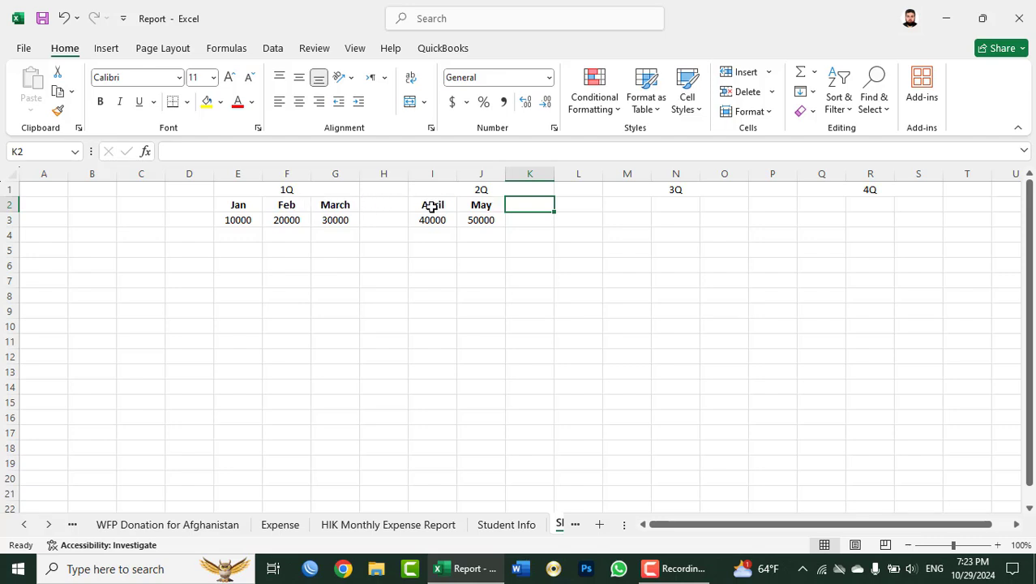
Enter June in K2 and July, Aug, Sept, then shift those three into M2:O2.
type("June")
key("Tab")
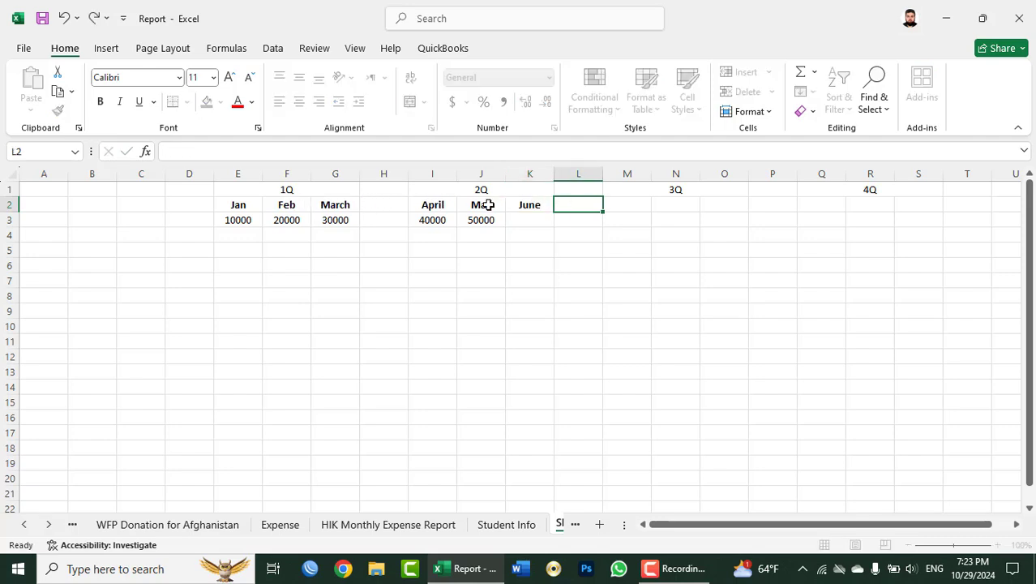
key("Tab")
key("Tab")
type("M")
key("BackSpace")
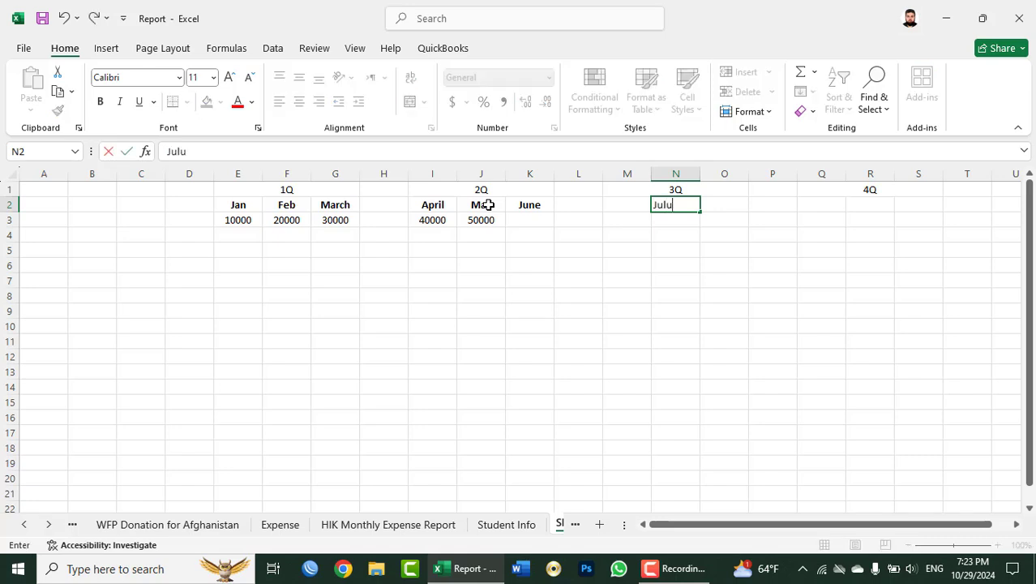
key("Tab")
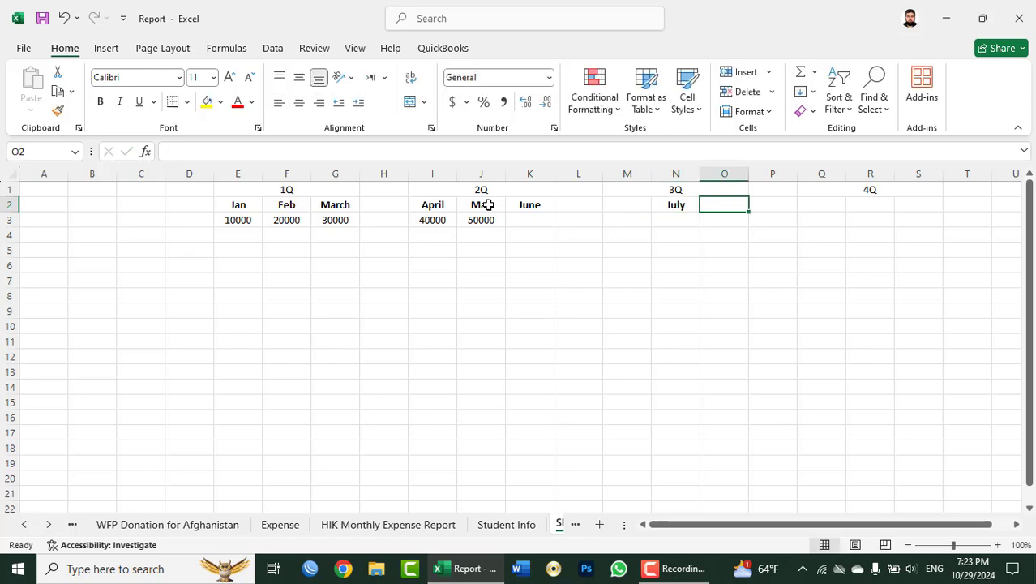
type("Aug")
key("Tab")
type("Se")
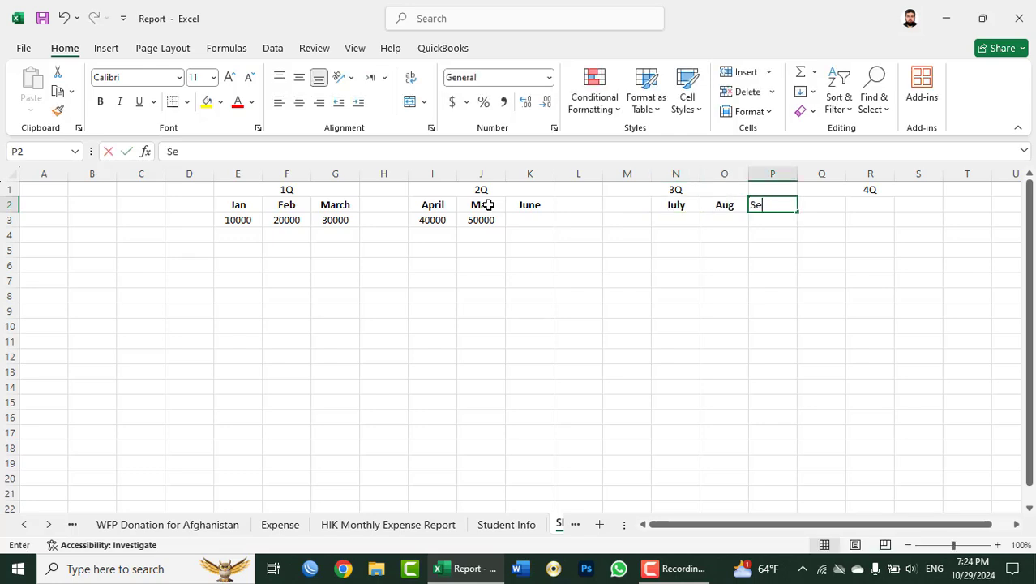
type("pt")
key("Tab")
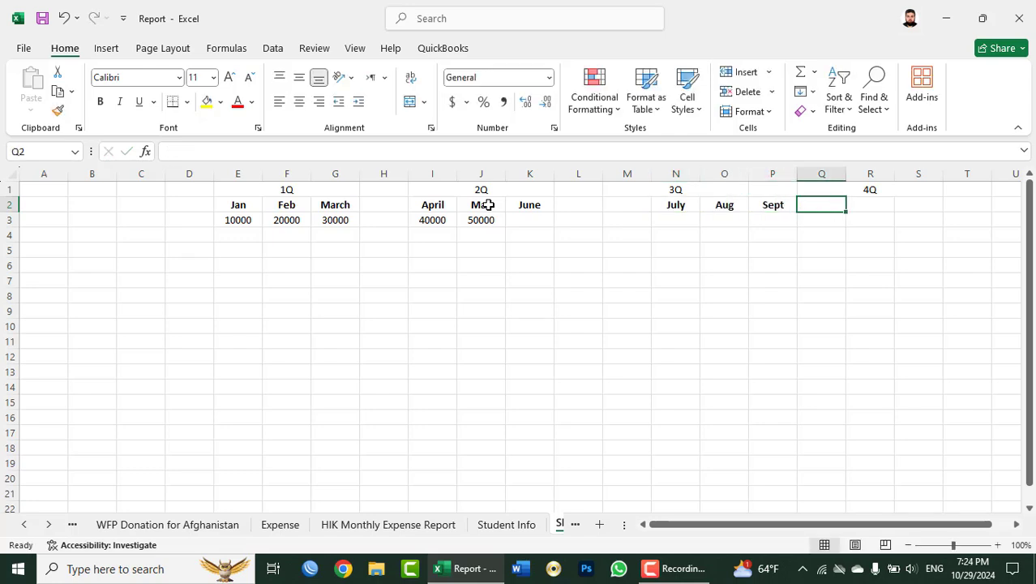
key("Tab")
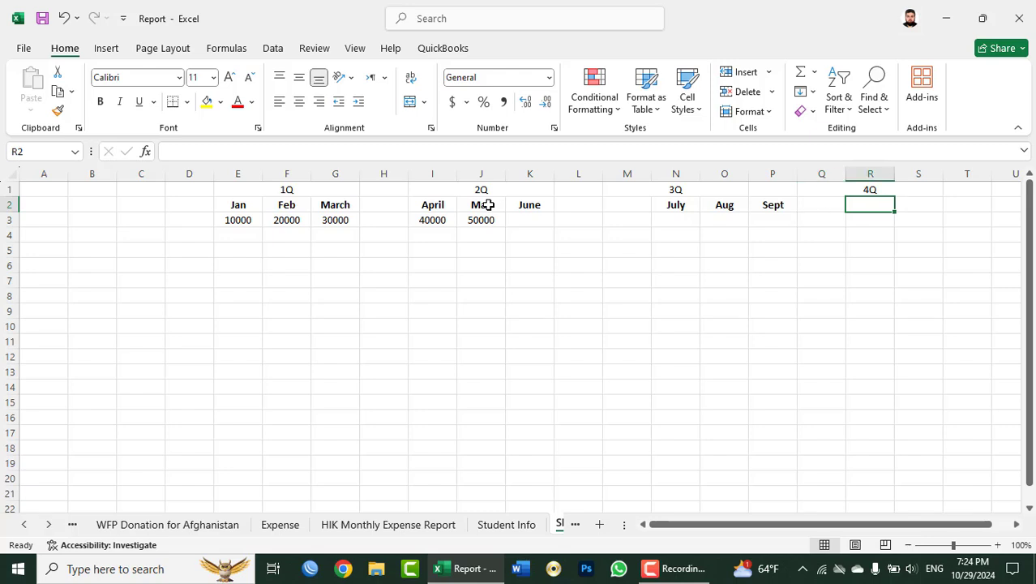
left_click_drag(773, 204, 627, 204)
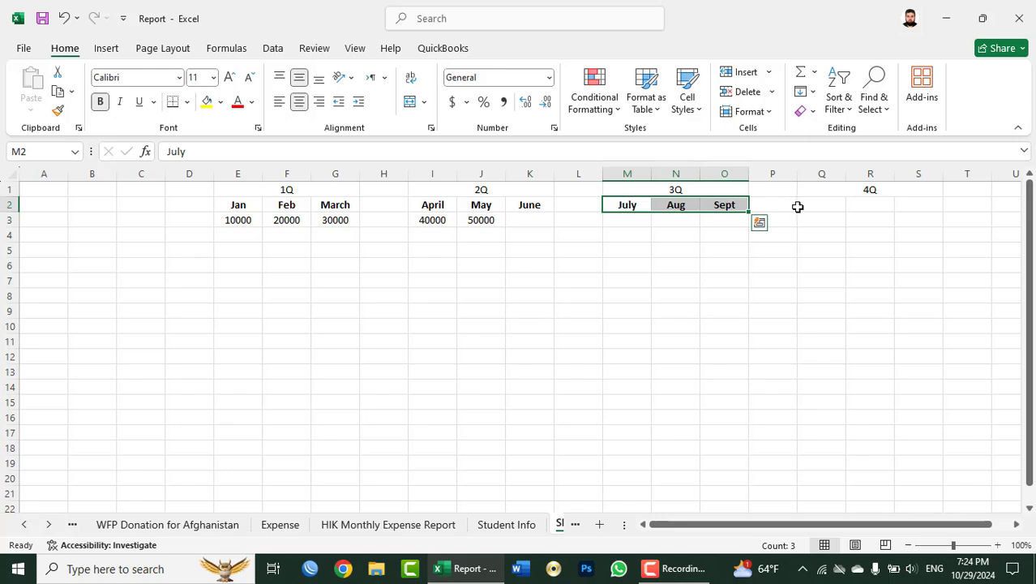
Enter the Oct, Nov and Dec headings in Q2:S2.
left_click(823, 207)
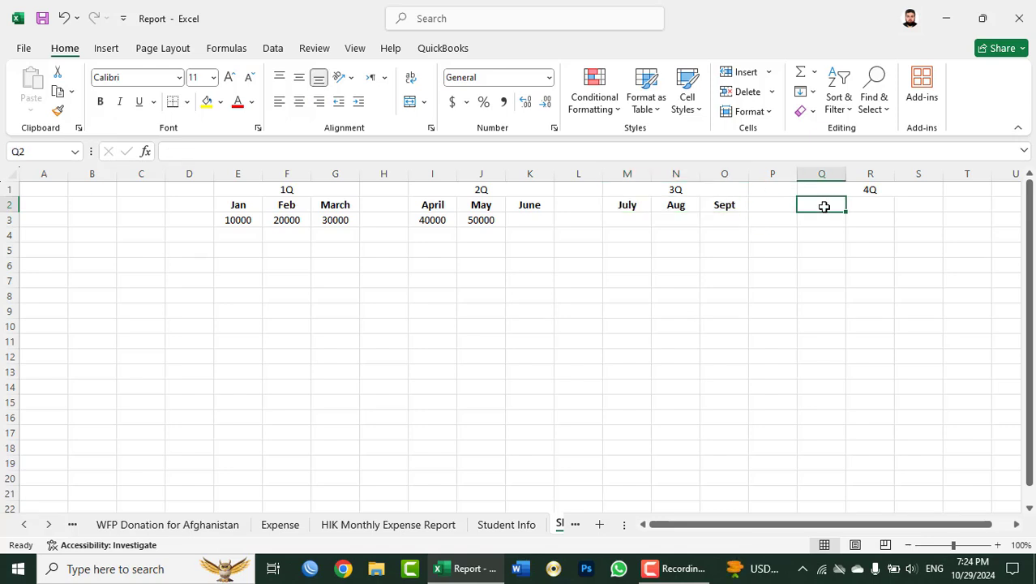
type("Oct")
key("Tab")
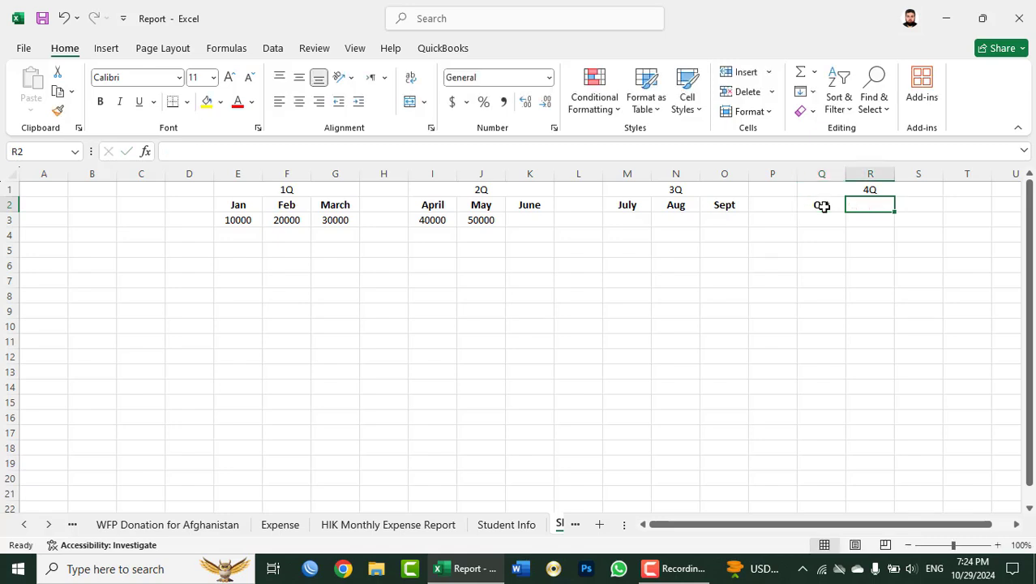
type("Nov")
key("Tab")
type("D")
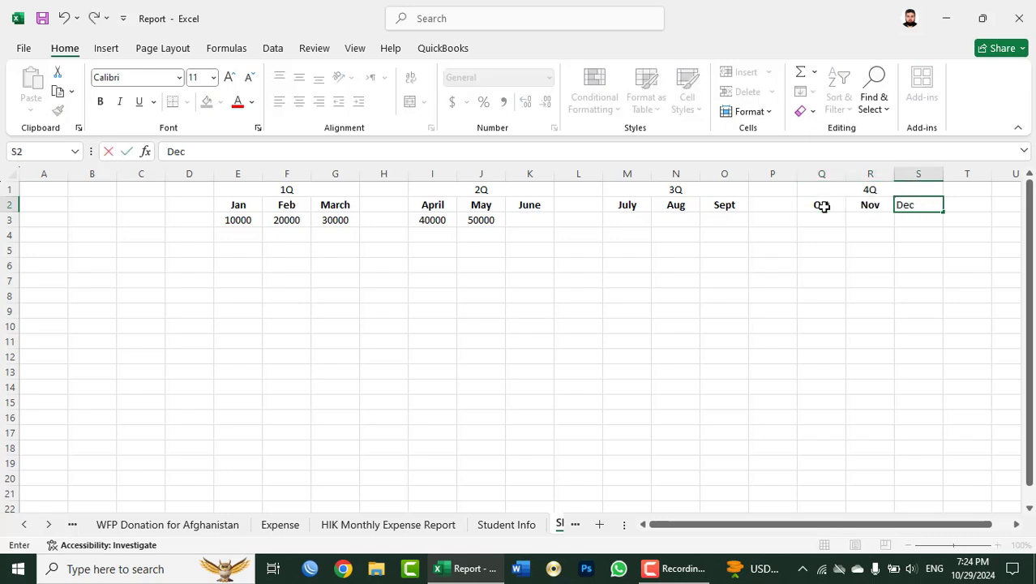
key("Tab")
Enter 6000 for June and 70000, 80000, 90000 for July–Sept in row 3.
left_click(532, 223)
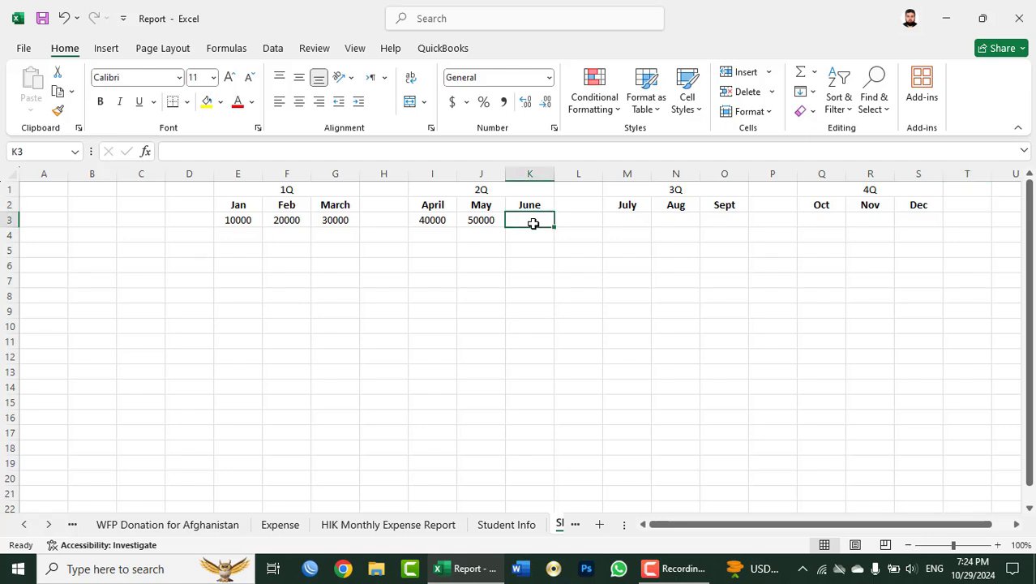
type("6000")
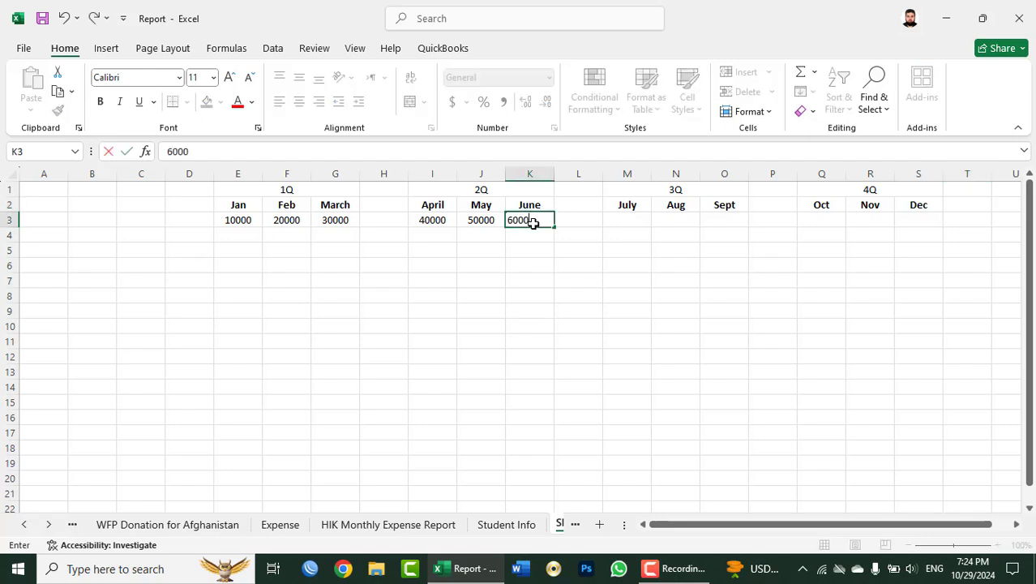
key("Tab")
key("Tab")
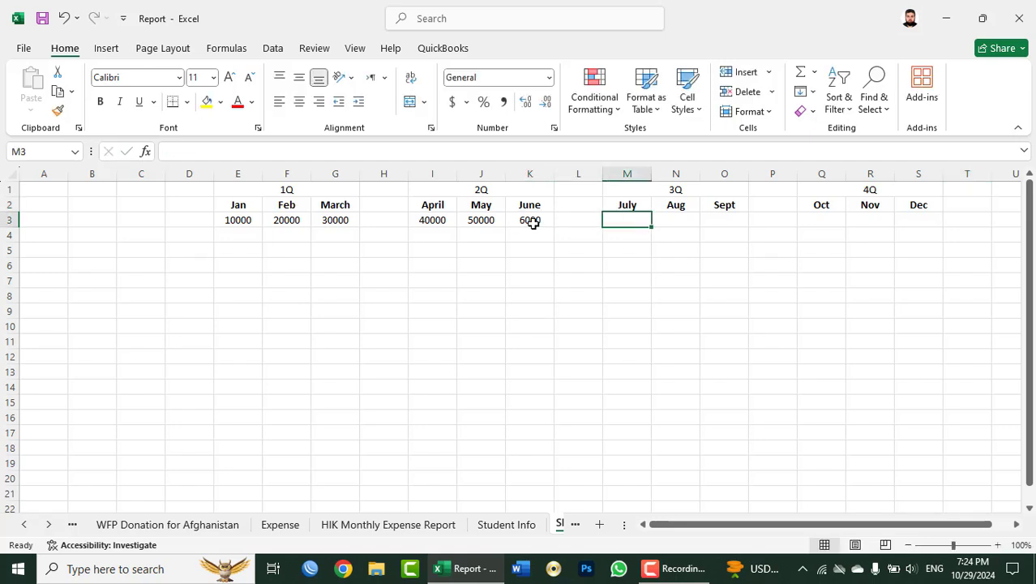
type("70000")
key("Tab")
type("8")
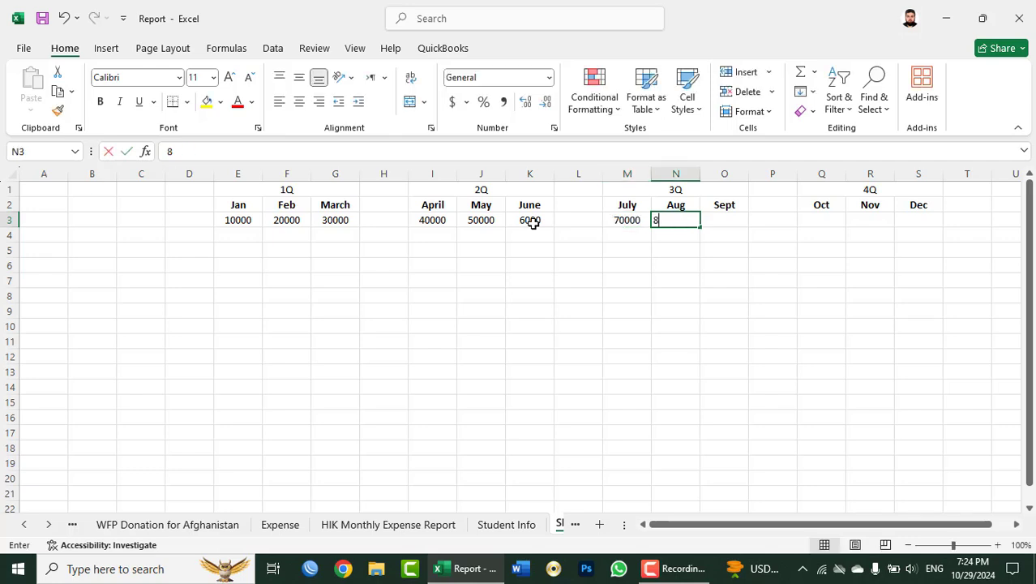
type("0000")
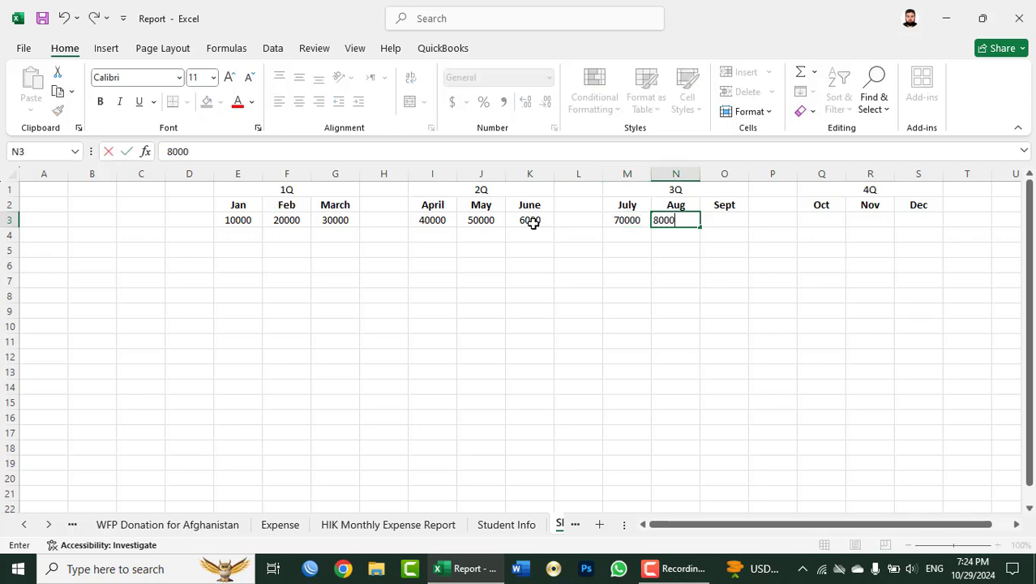
key("Tab")
type("90")
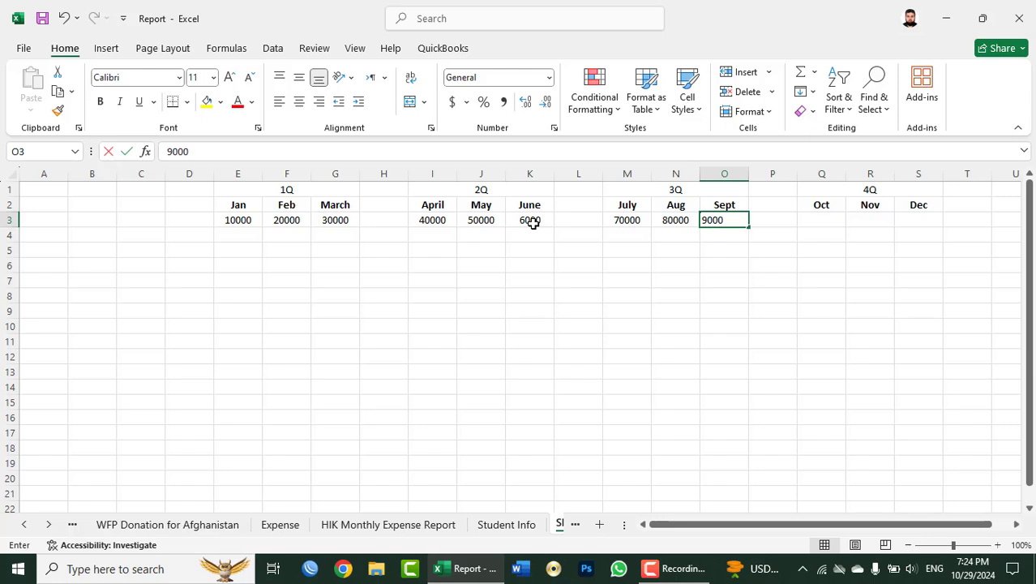
type("0")
key("Tab")
Enter 100000, 12000 and 30000 as the Oct, Nov and Dec amounts.
type("1")
key("BackSpace")
key("Tab")
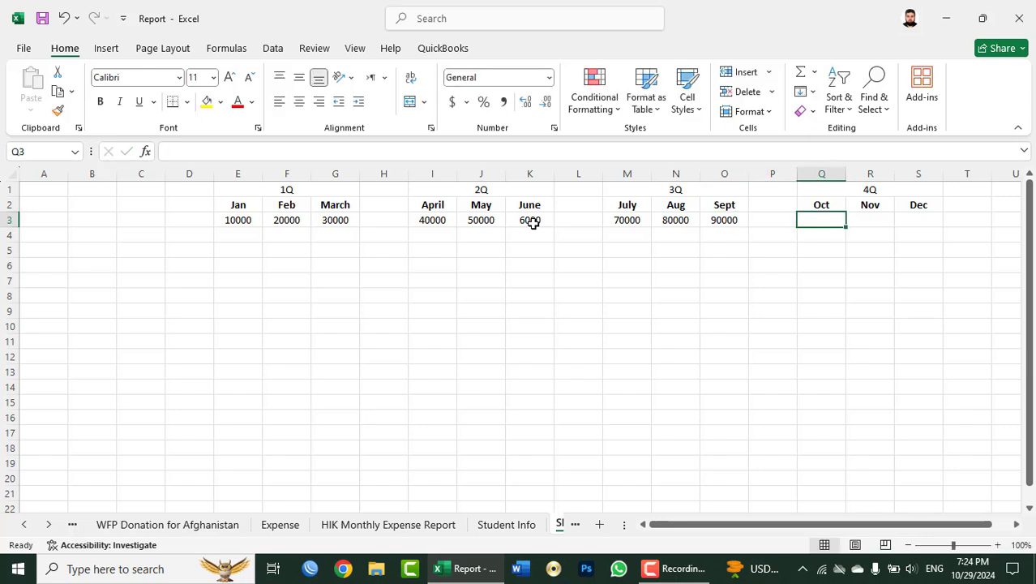
type("10")
key("BackSpace")
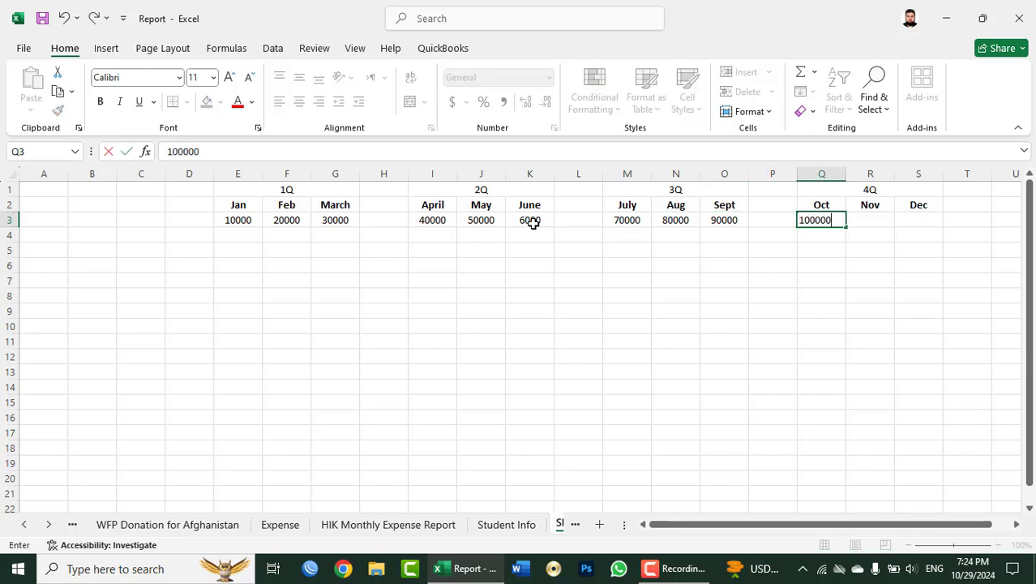
key("Tab")
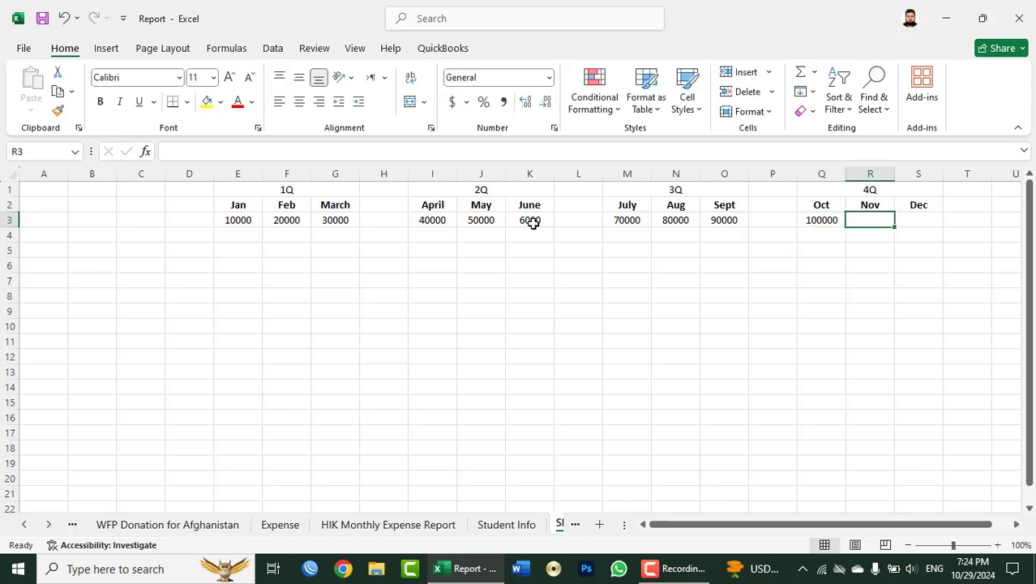
type("12000")
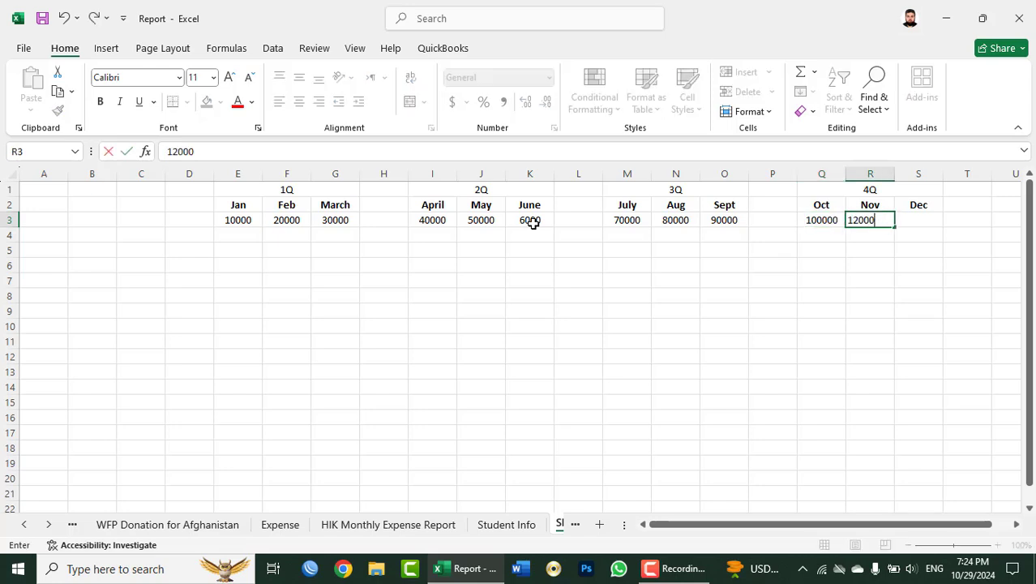
key("Tab")
type("30")
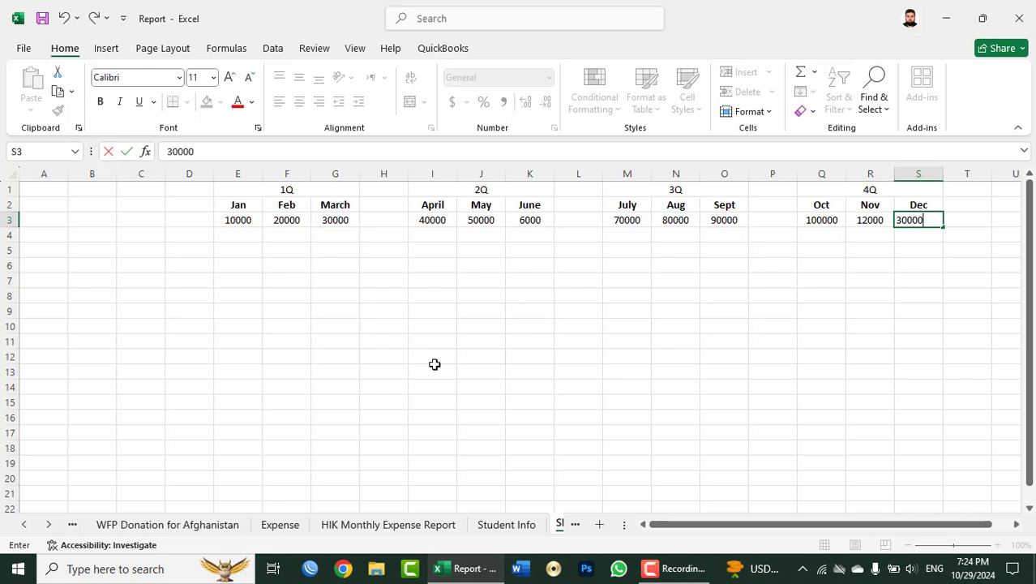
left_click(297, 269)
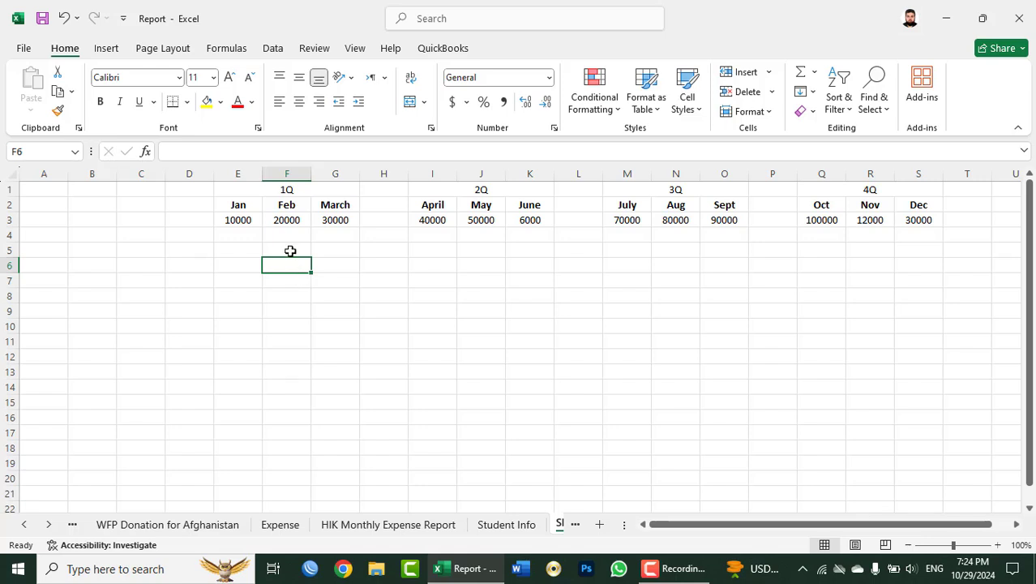
Add a Total label under each of the four quarters in row 5.
left_click(290, 250)
type("To")
key("Tab")
key("Tab")
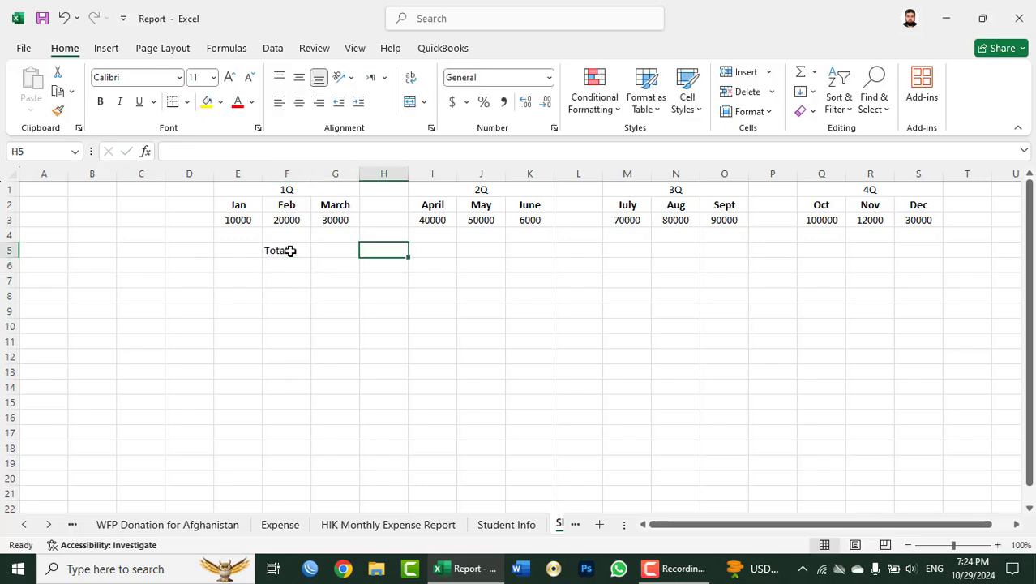
key("Tab")
key("Tab")
type("Total")
key("Tab")
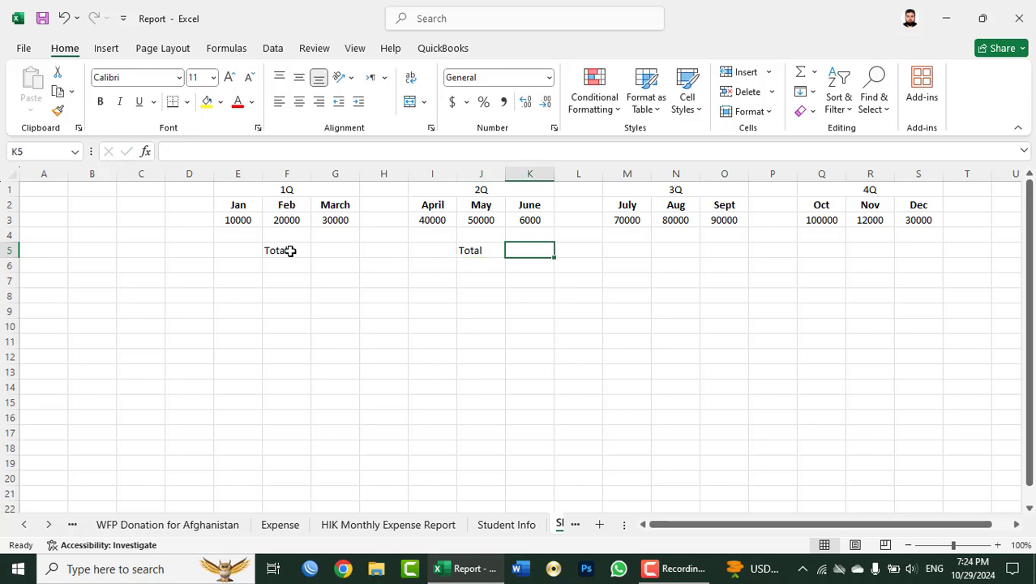
key("Tab")
key("Tab")
key("Tab")
type("Total")
key("Tab")
key("Tab")
key("Tab")
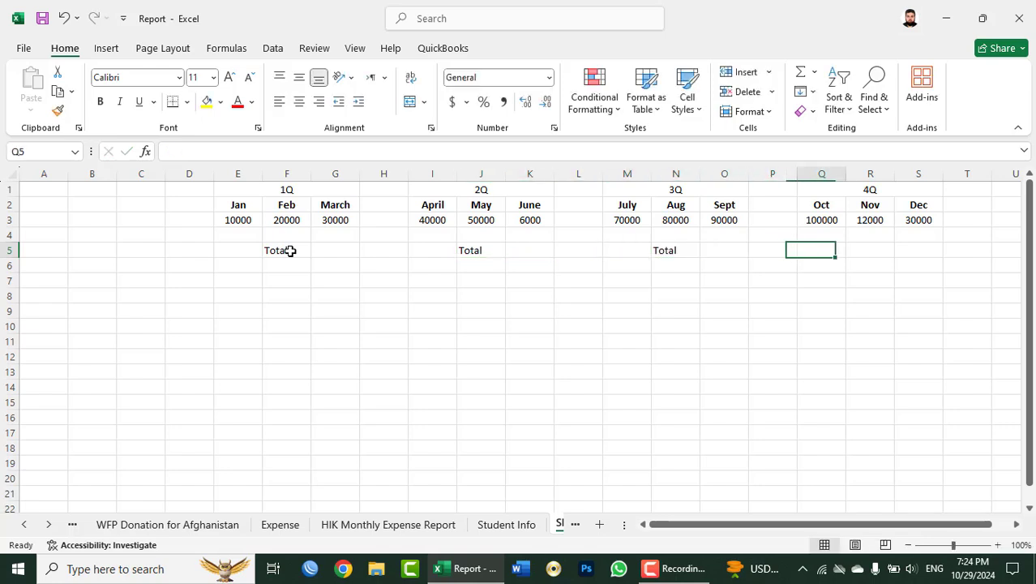
key("Tab")
type("Total")
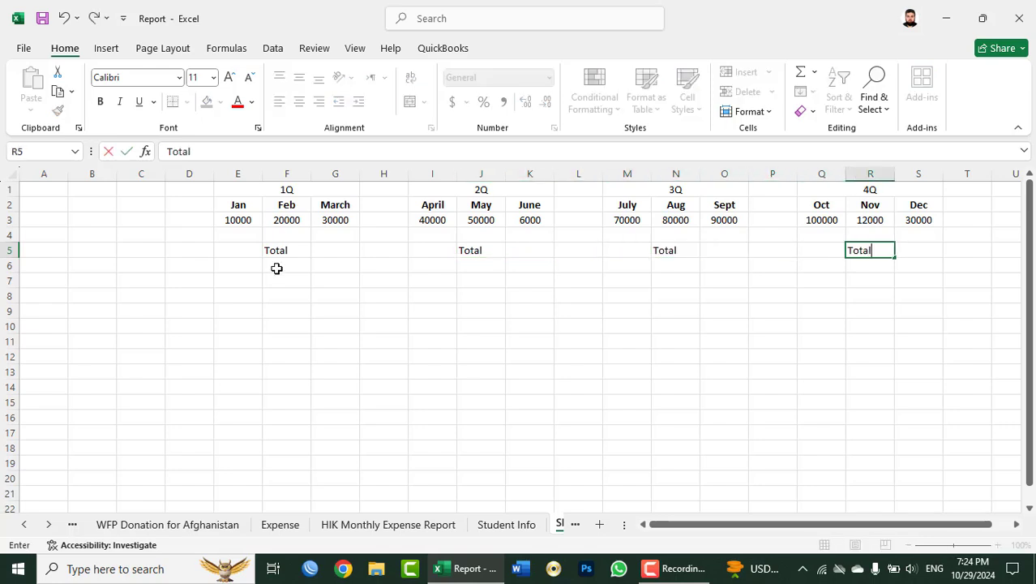
Sum Jan–March in F6 (60000) and April–June in J6 (96000) with =SUM formulas.
left_click(276, 270)
type("=su")
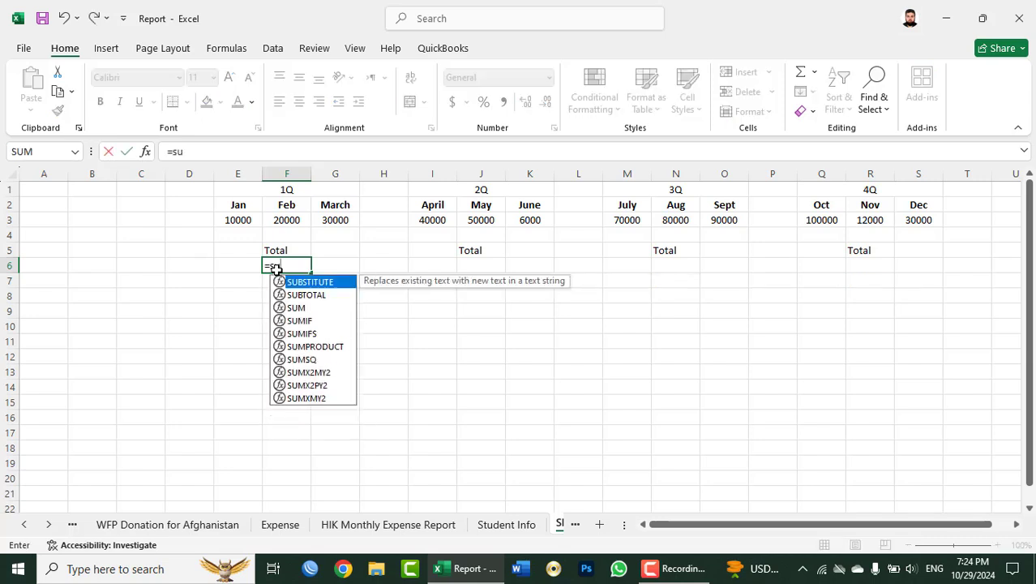
type("m(")
left_click(241, 220)
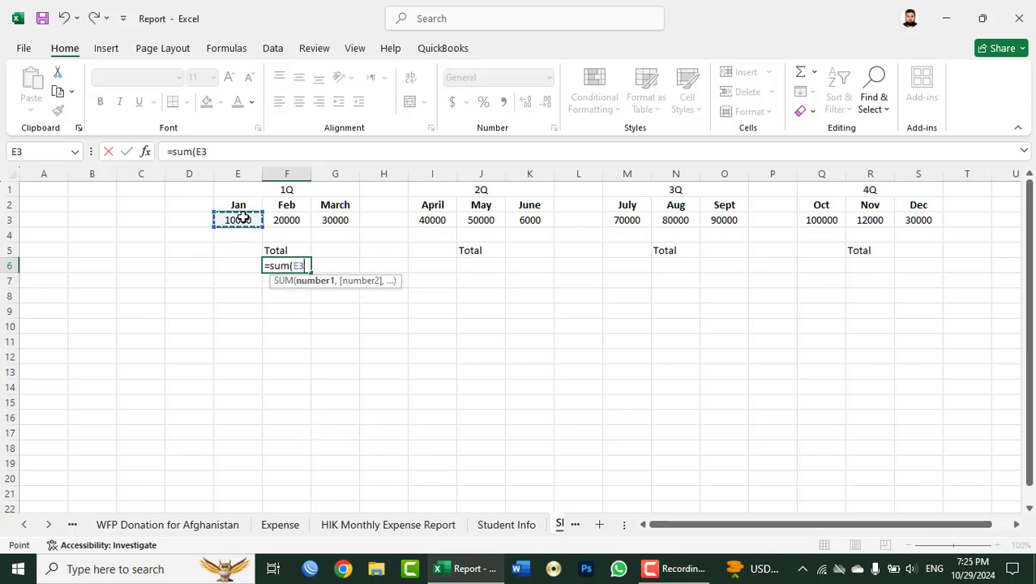
type(",")
left_click(283, 220)
type(",")
left_click(333, 220)
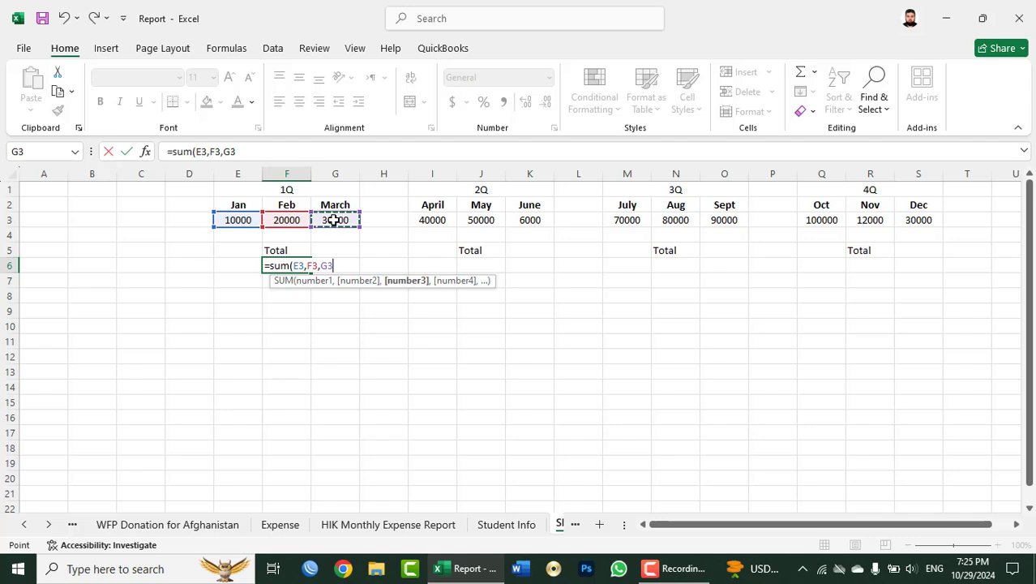
type(")")
key("Return")
left_click(483, 267)
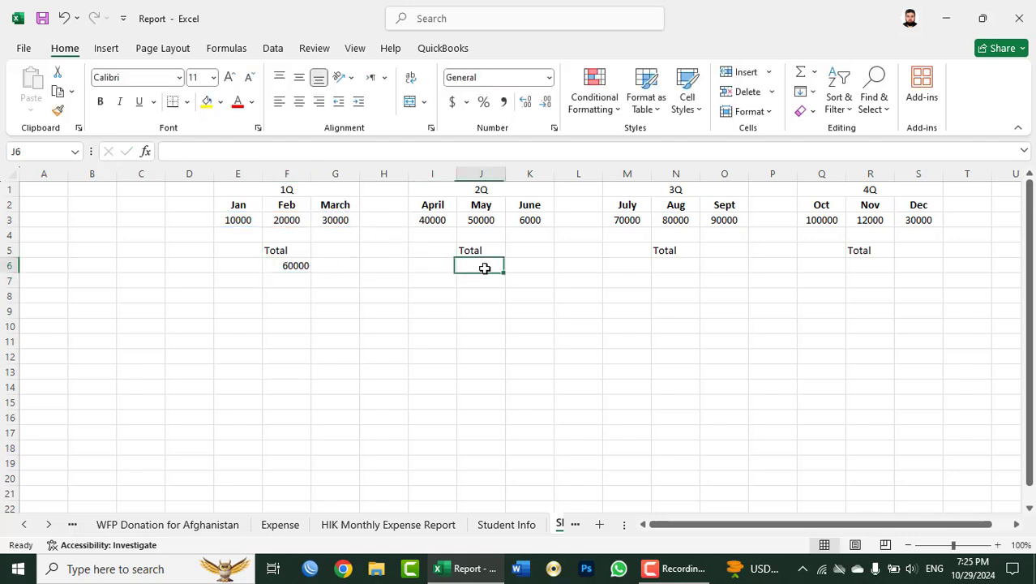
type("=sum")
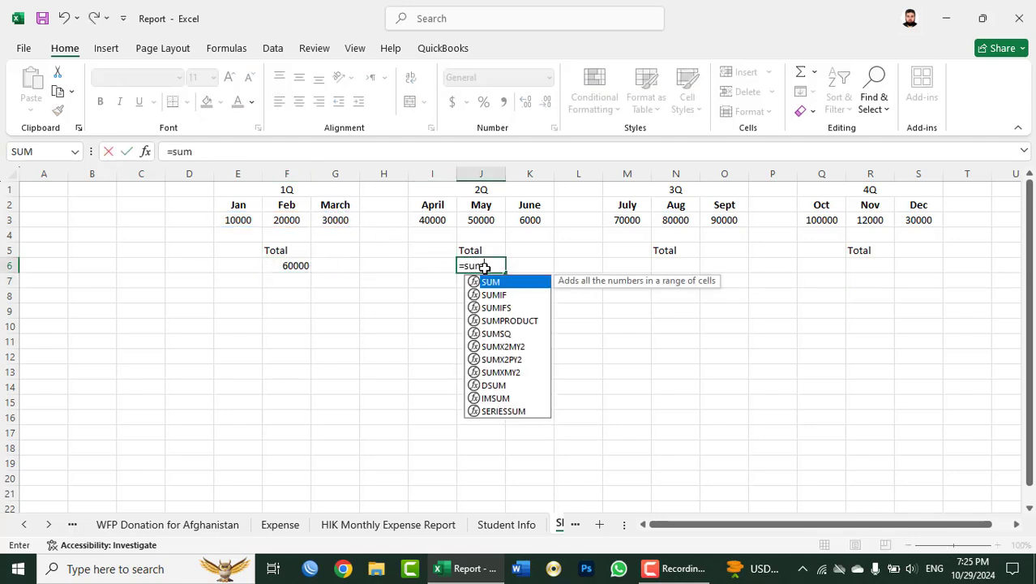
type("(")
left_click(431, 217)
type(",")
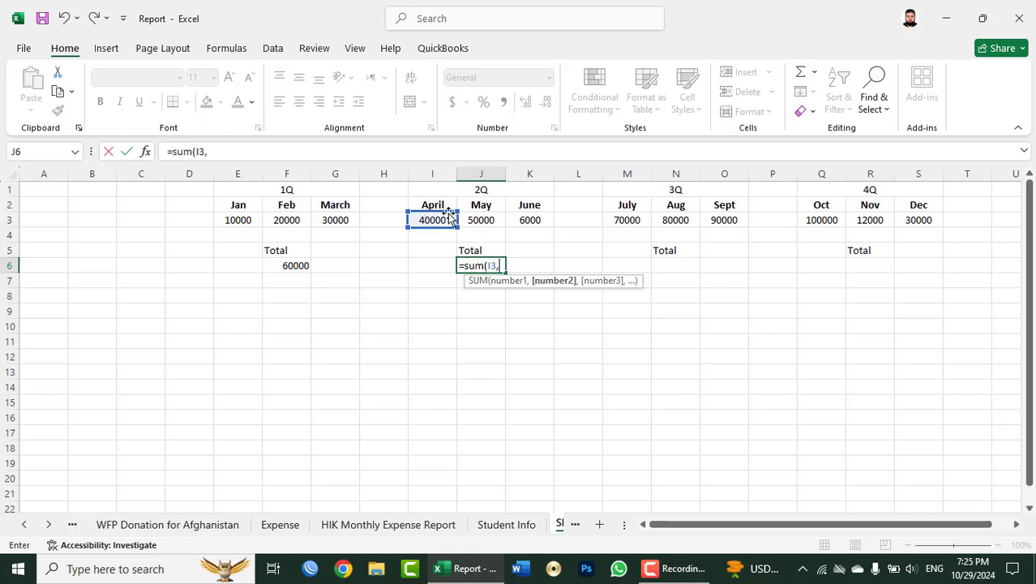
left_click(477, 219)
type(",")
left_click(528, 220)
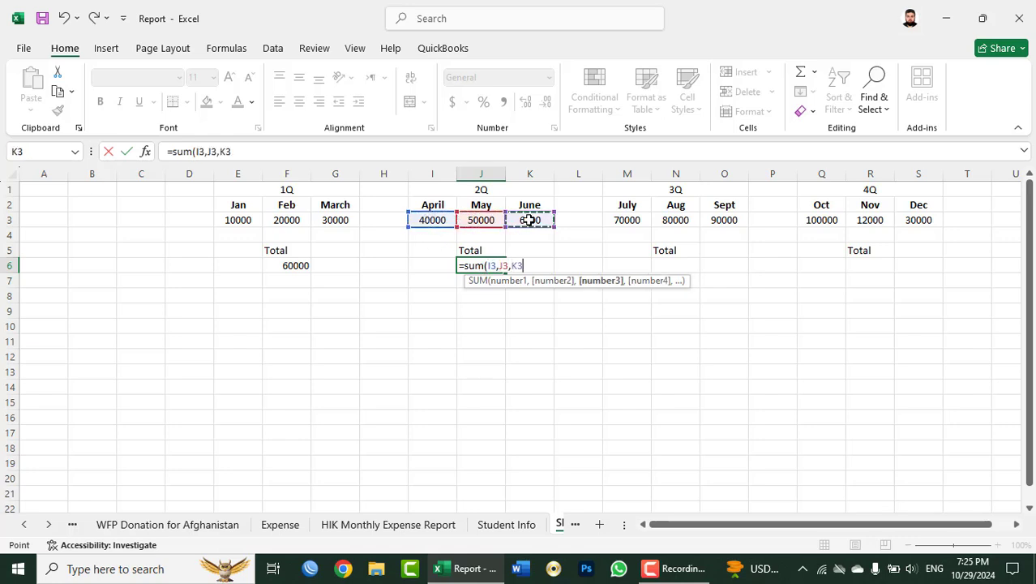
type(")")
key("Return")
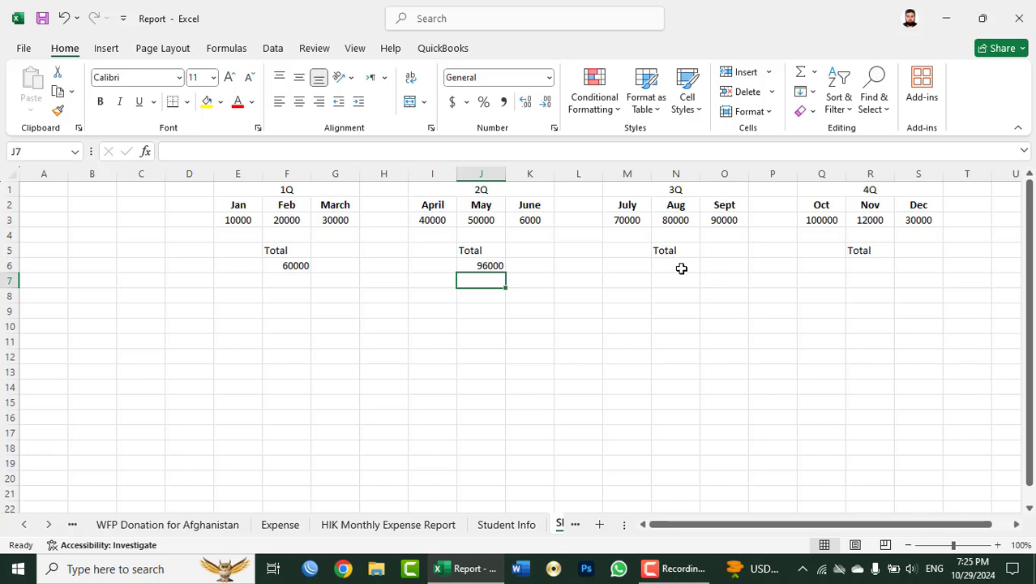
Sum July–Sept in N6 (240000) and Oct–Dec in R6 (142000) with =SUM formulas.
left_click(682, 269)
type("=sum(")
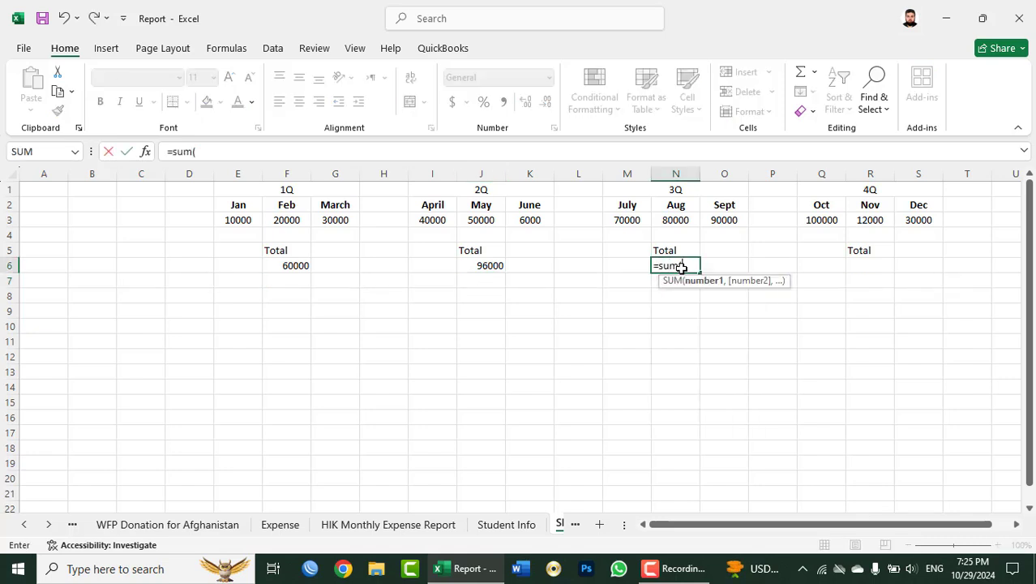
left_click(633, 220)
type(",")
left_click(666, 220)
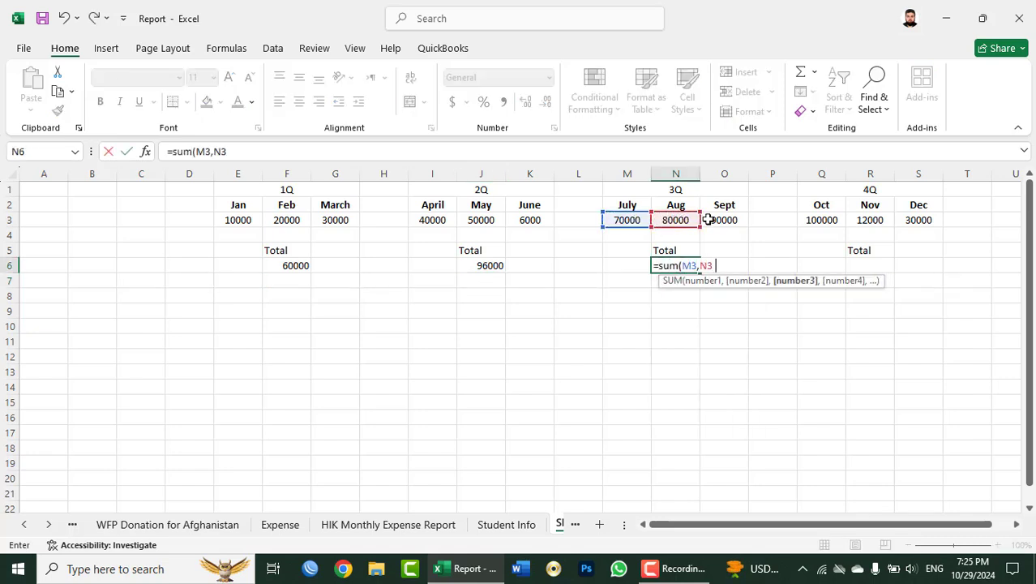
type(",")
left_click(723, 219)
key("Return")
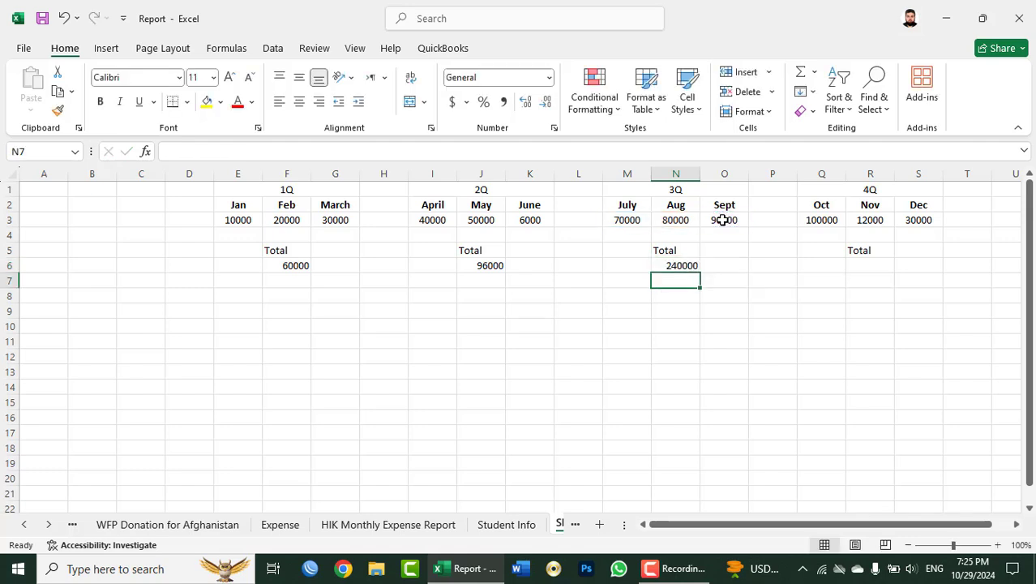
left_click(875, 265)
type("=su")
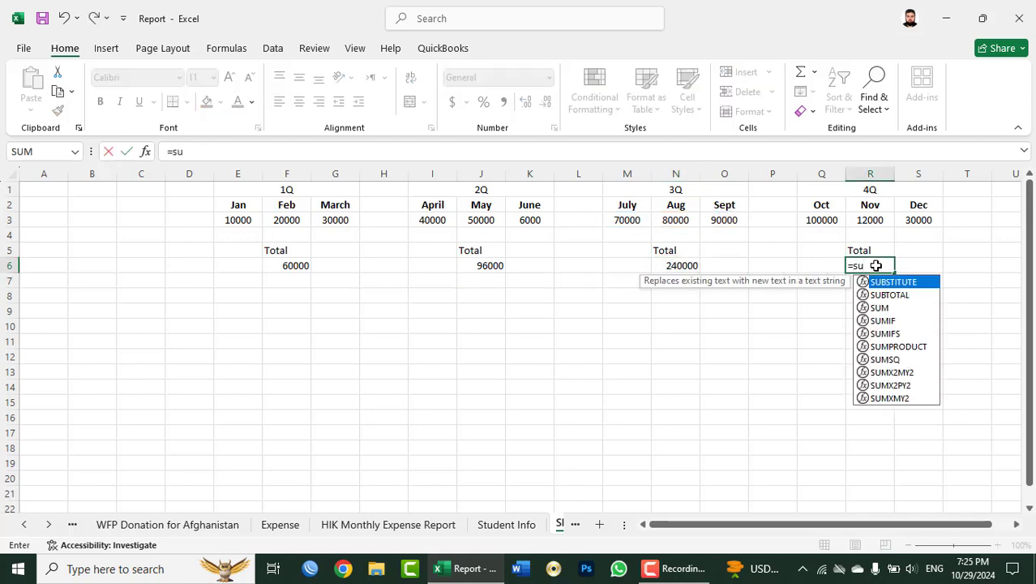
type("m(")
left_click(828, 219)
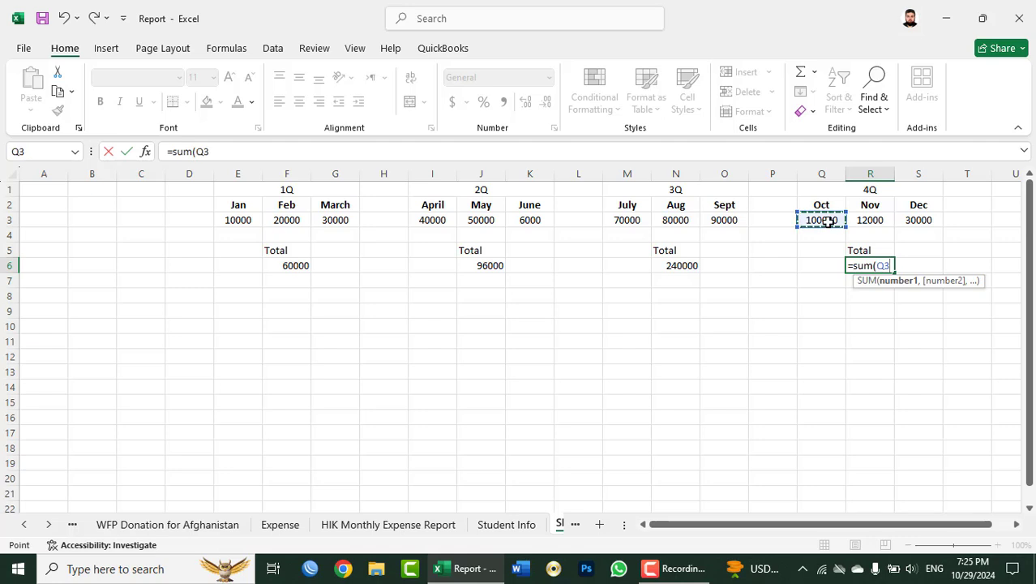
type(",")
left_click(867, 220)
type(",")
left_click(915, 220)
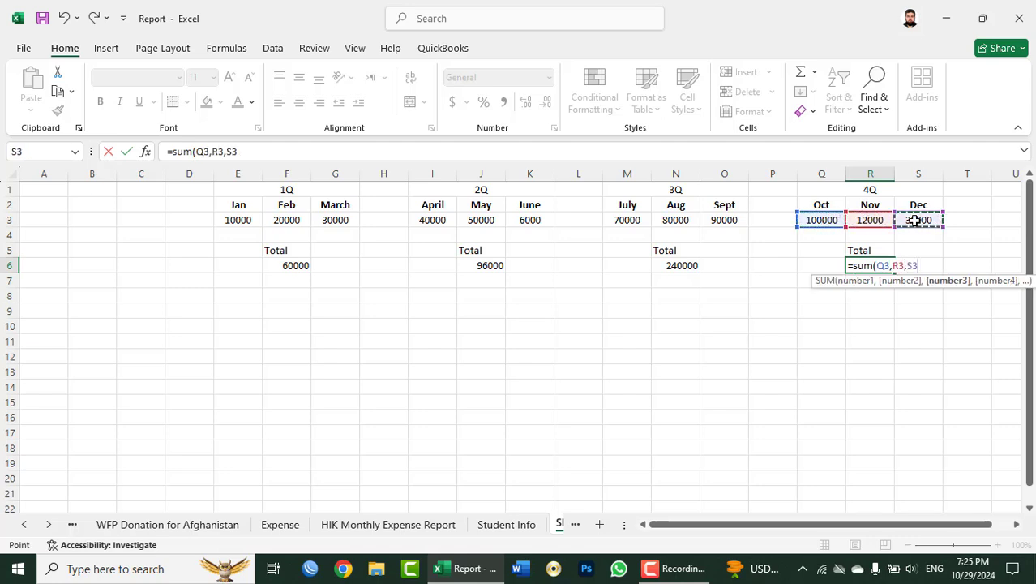
key("Return")
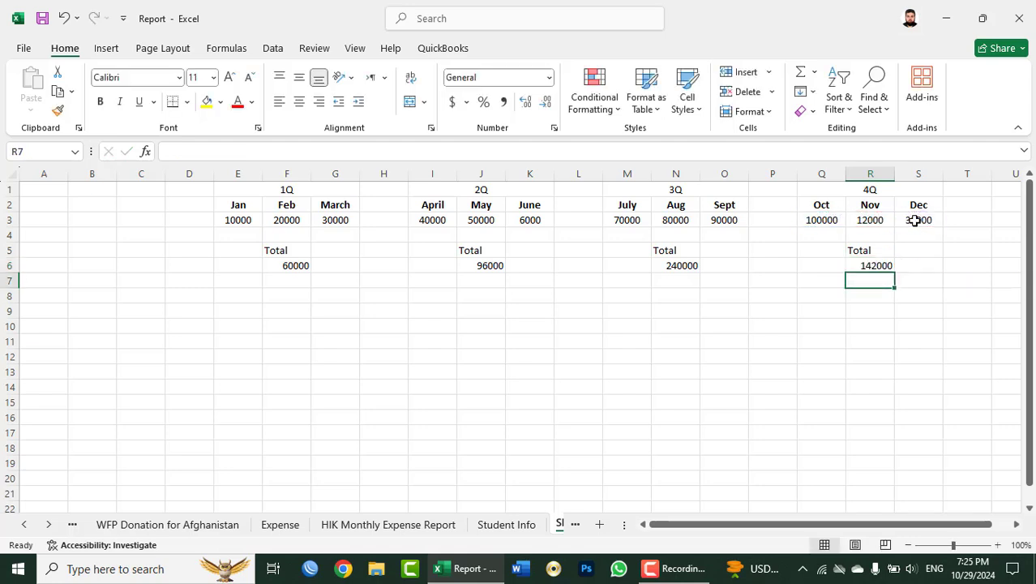
Make the quarter Total labels and sums in F5:R6 bold and centred.
left_click_drag(874, 251, 278, 266)
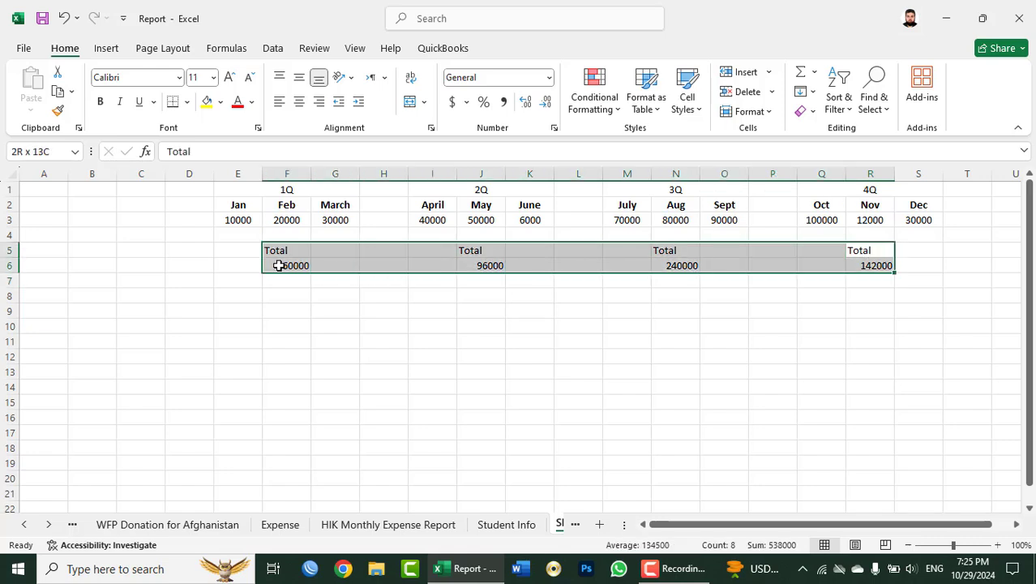
left_click(299, 101)
left_click(299, 77)
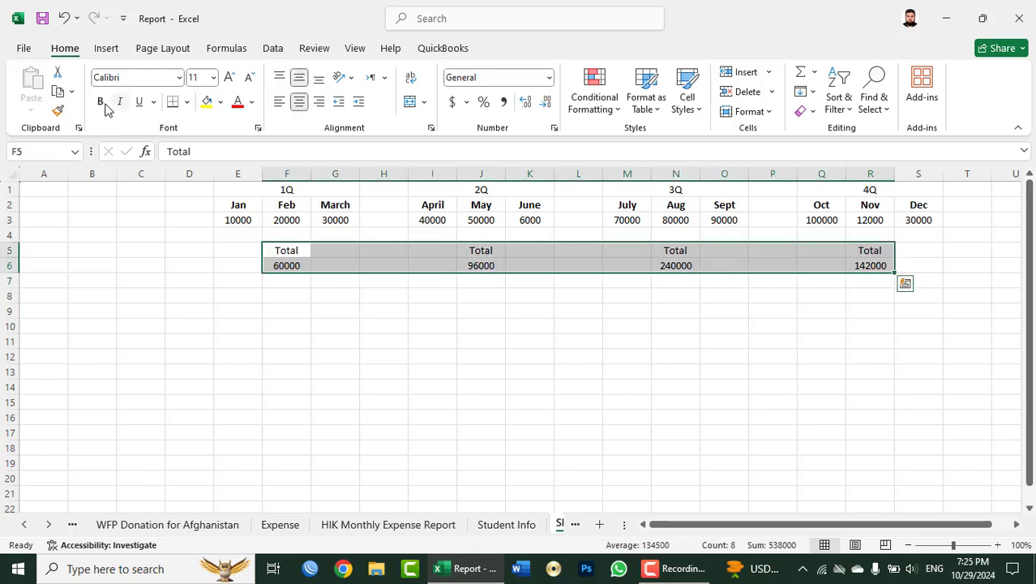
left_click(101, 102)
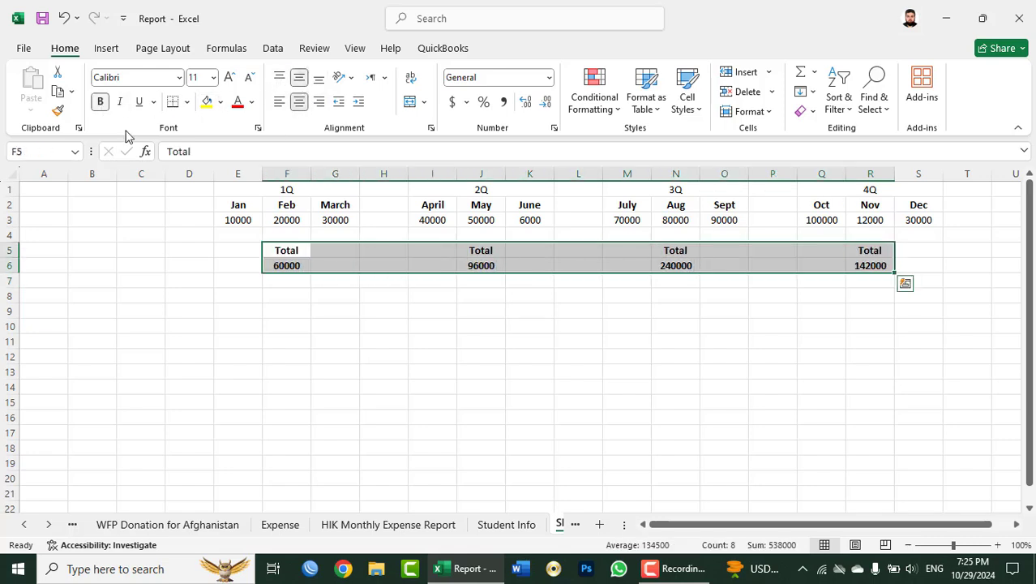
left_click(508, 353)
Merge and centre K11:M11 and label it 'Total Income'.
left_click_drag(527, 342, 608, 343)
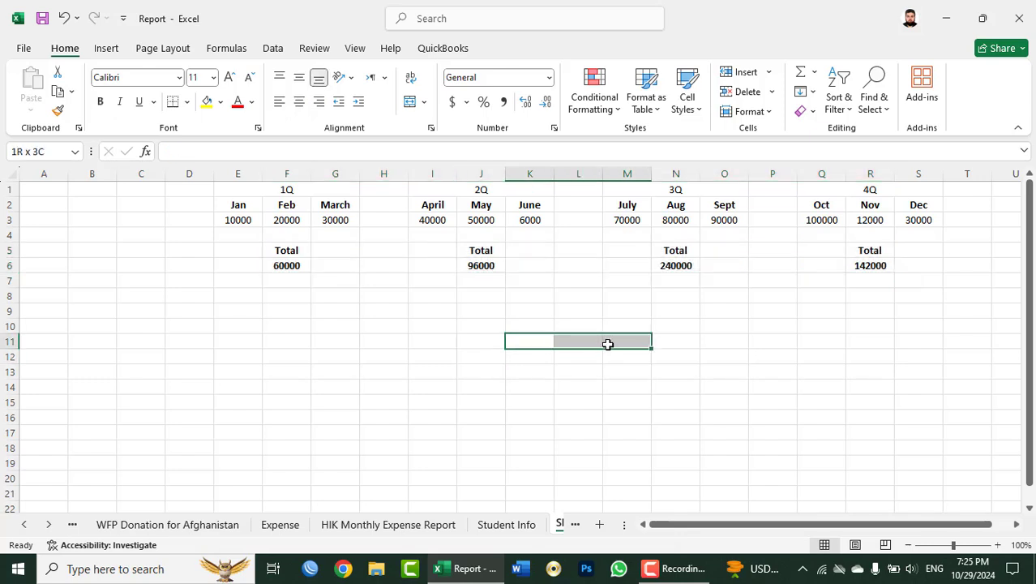
left_click(409, 103)
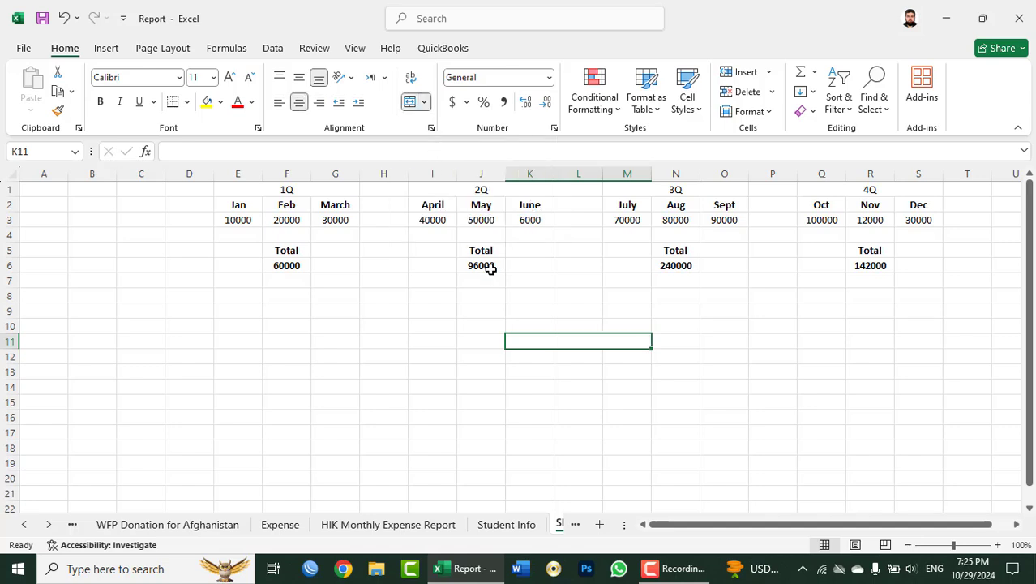
type("Total Income")
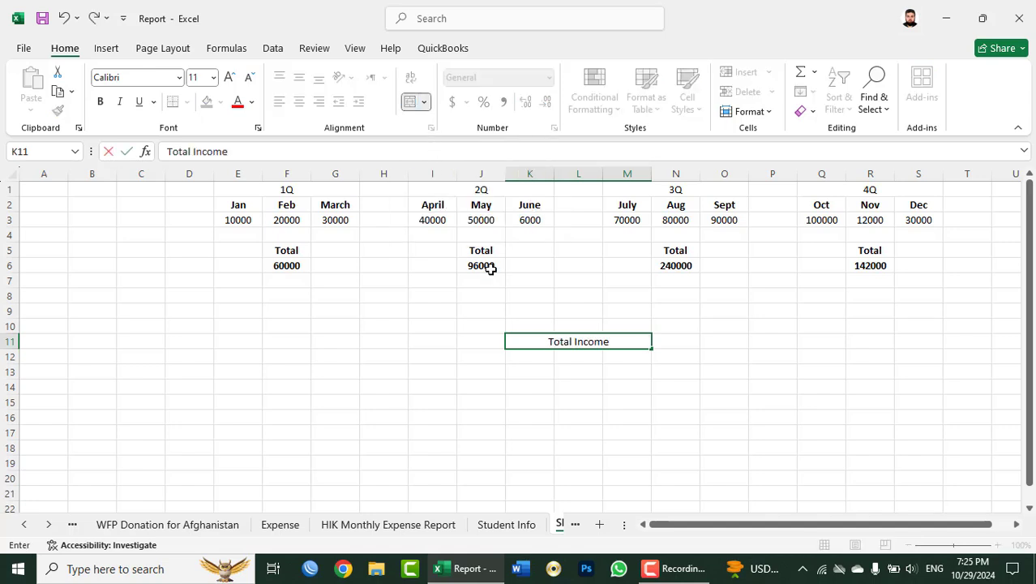
key("Return")
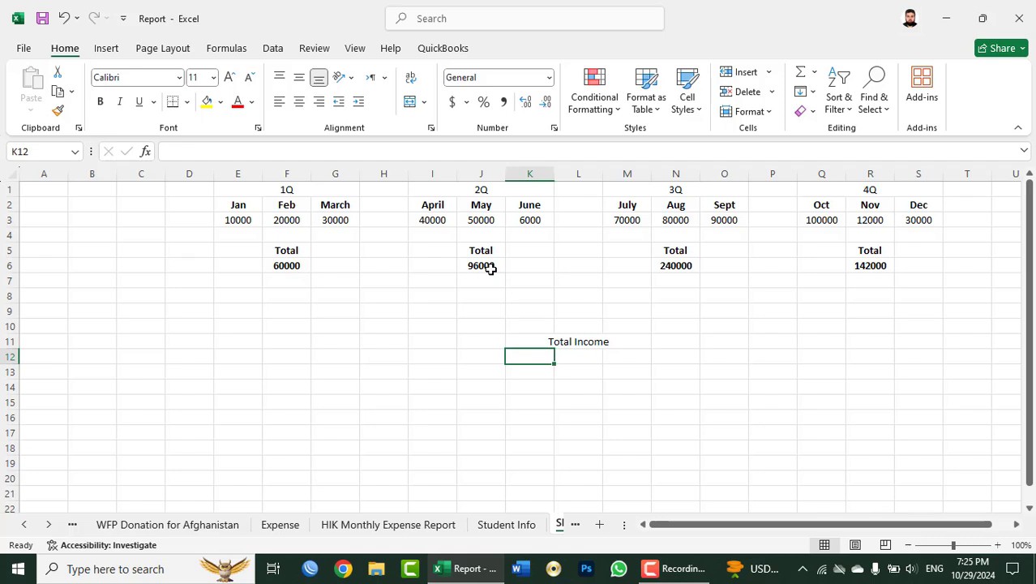
Merge K12:M12 and enter =SUM(F6,J6,N6,R6) to total the four quarters.
left_click_drag(550, 359, 616, 357)
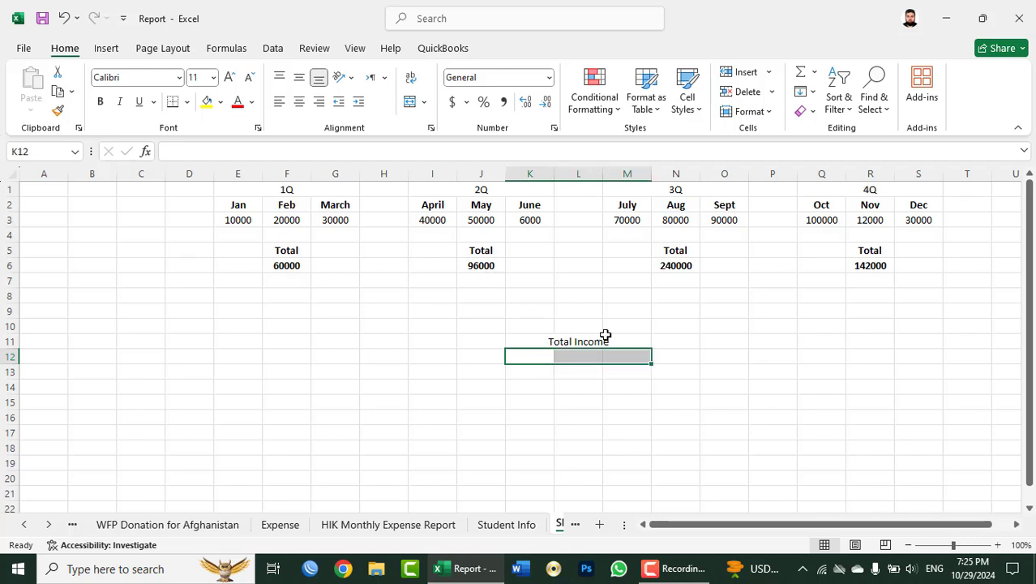
left_click(409, 101)
type("=su")
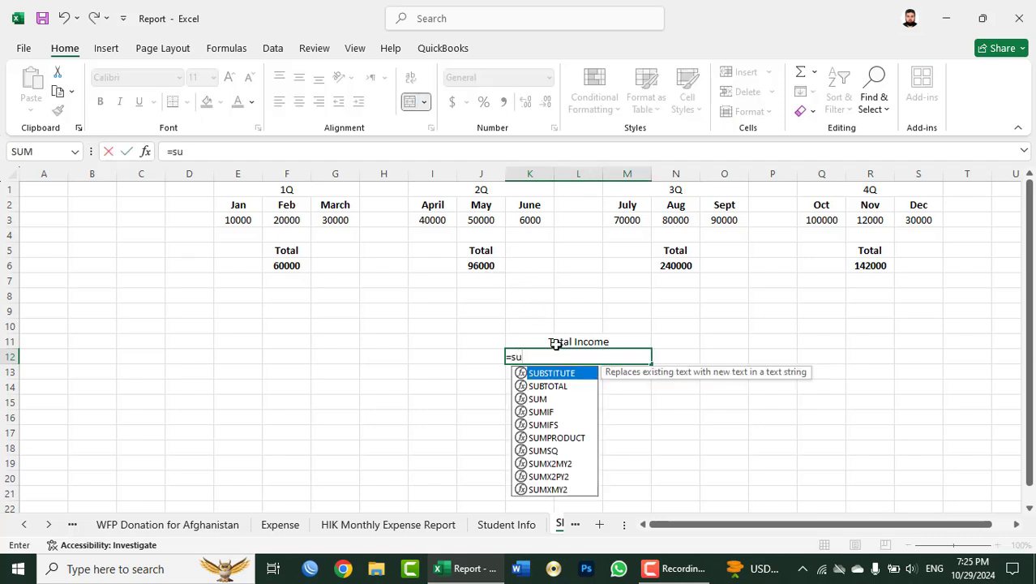
type("m(")
left_click(300, 266)
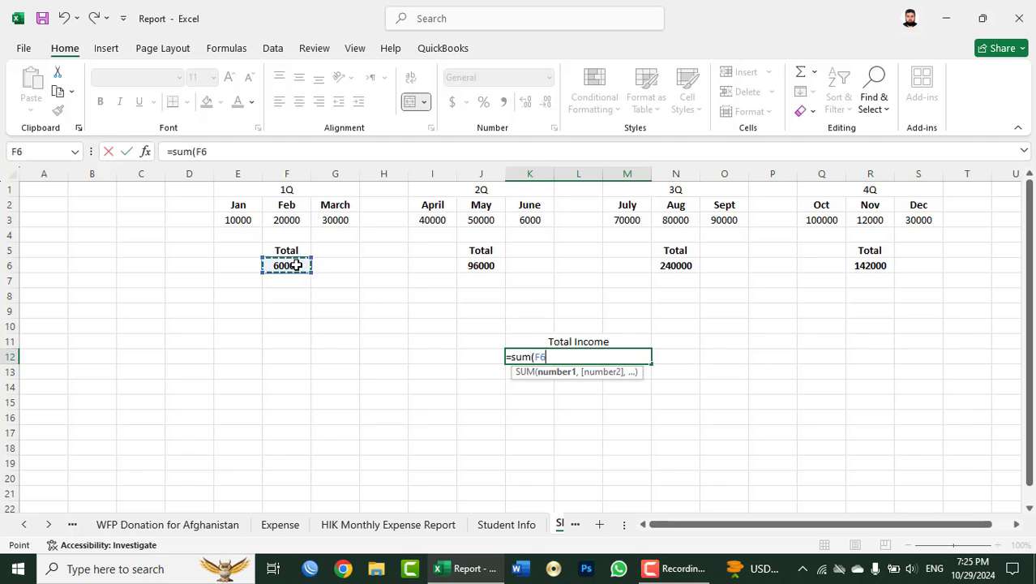
type(",")
left_click(466, 265)
type(",")
left_click(675, 266)
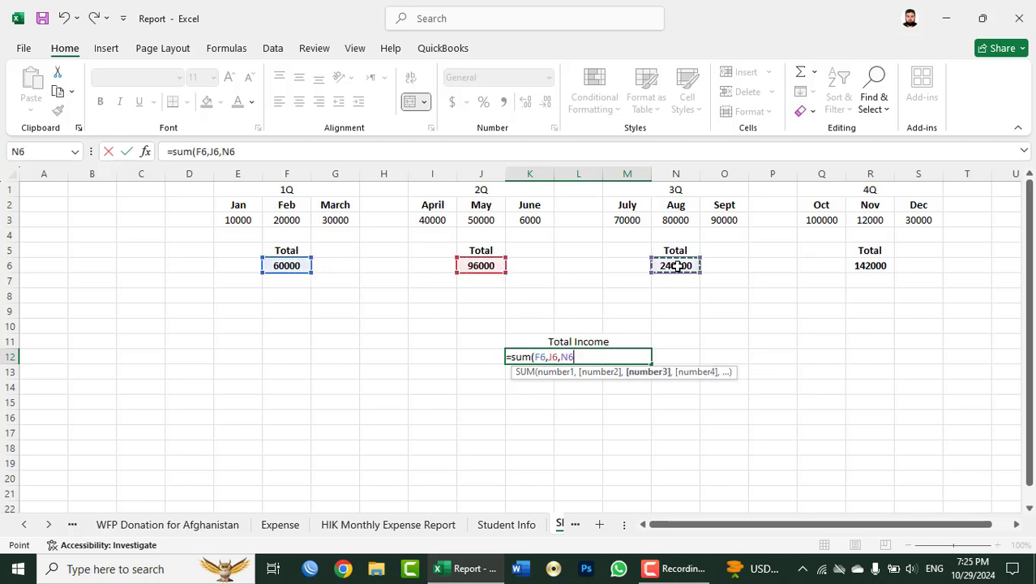
type(",")
left_click(856, 266)
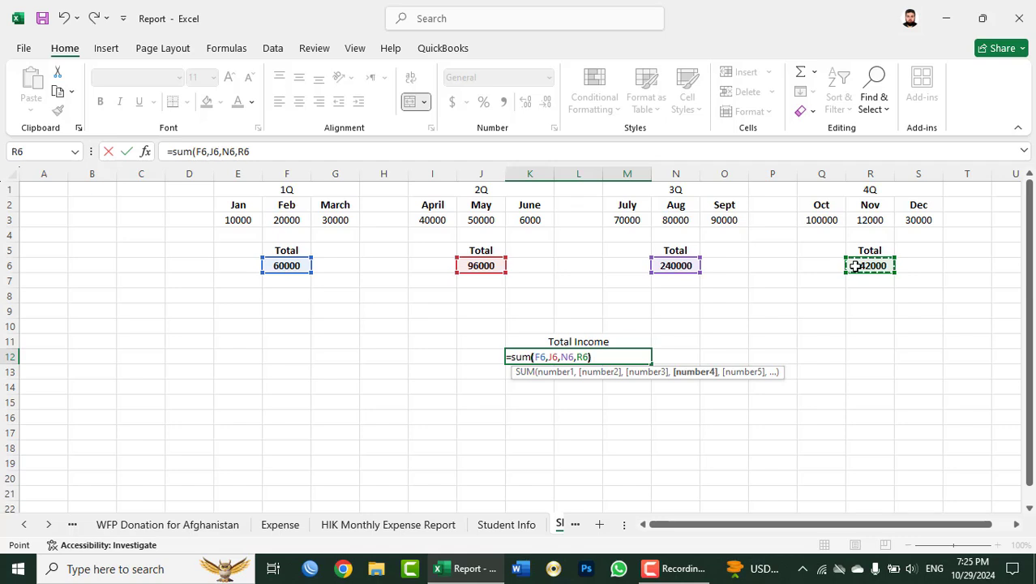
key("Return")
Make the Total Income label and its 538000 sum bold at font size 12.
left_click_drag(558, 340, 560, 354)
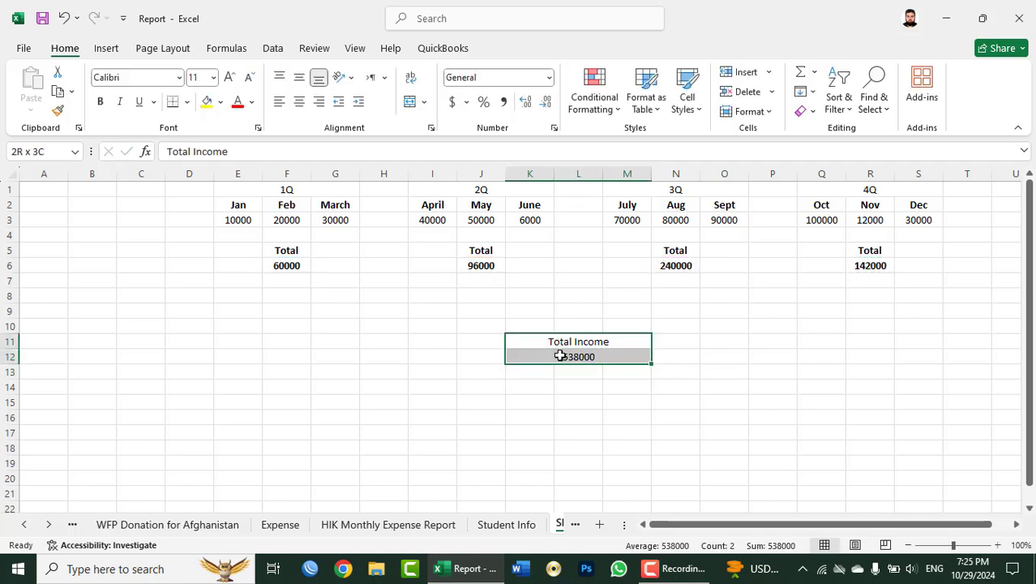
left_click(99, 101)
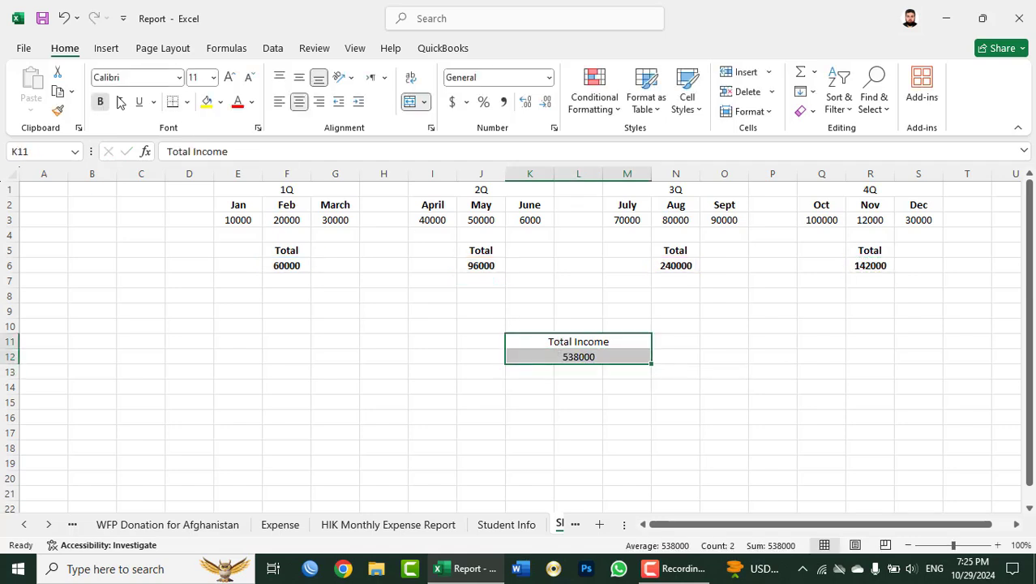
left_click(229, 77)
left_click(550, 289)
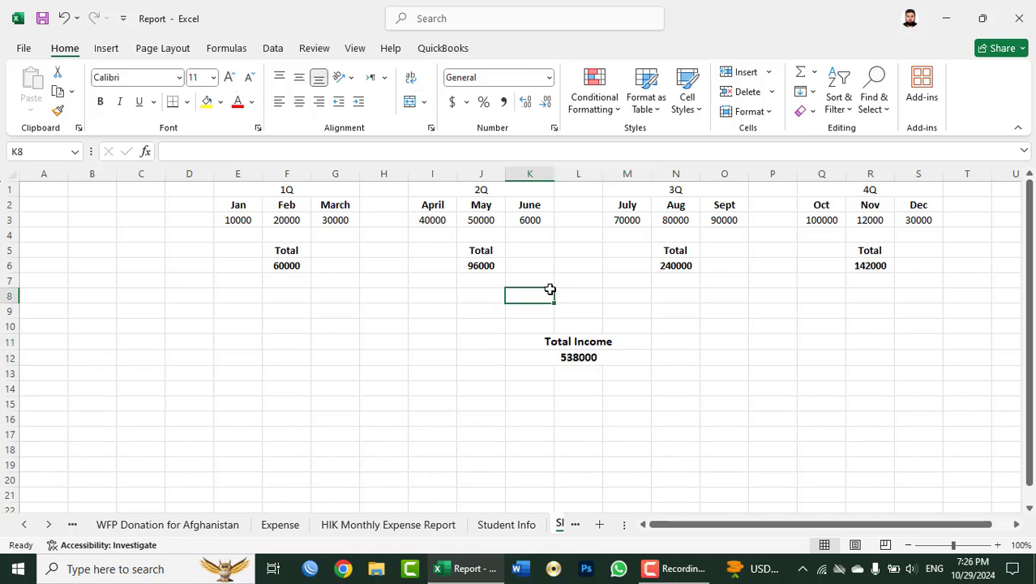
Check K12's formula and its cell references, then reselect the Total Income cell.
left_click(575, 357)
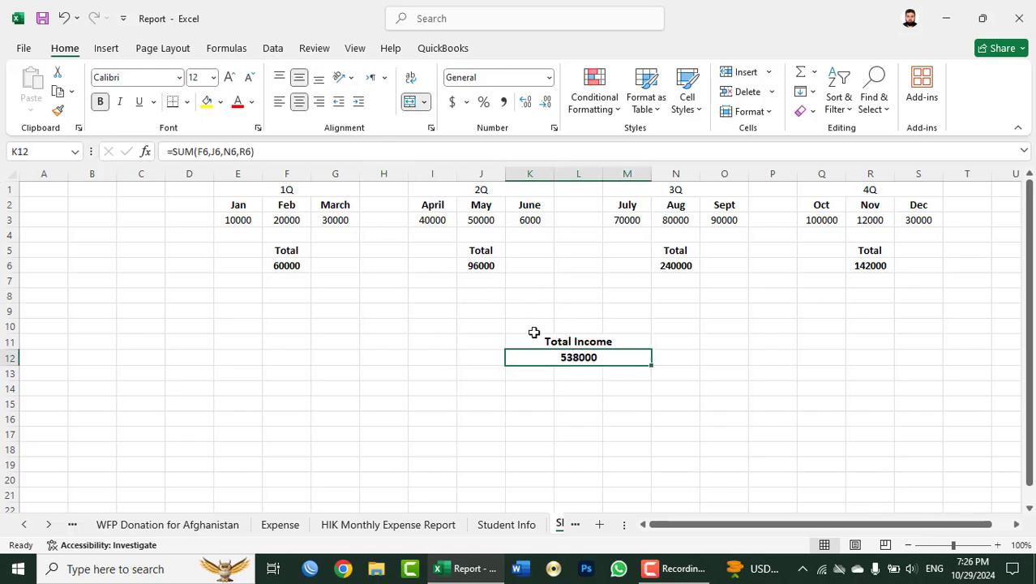
double_click(579, 359)
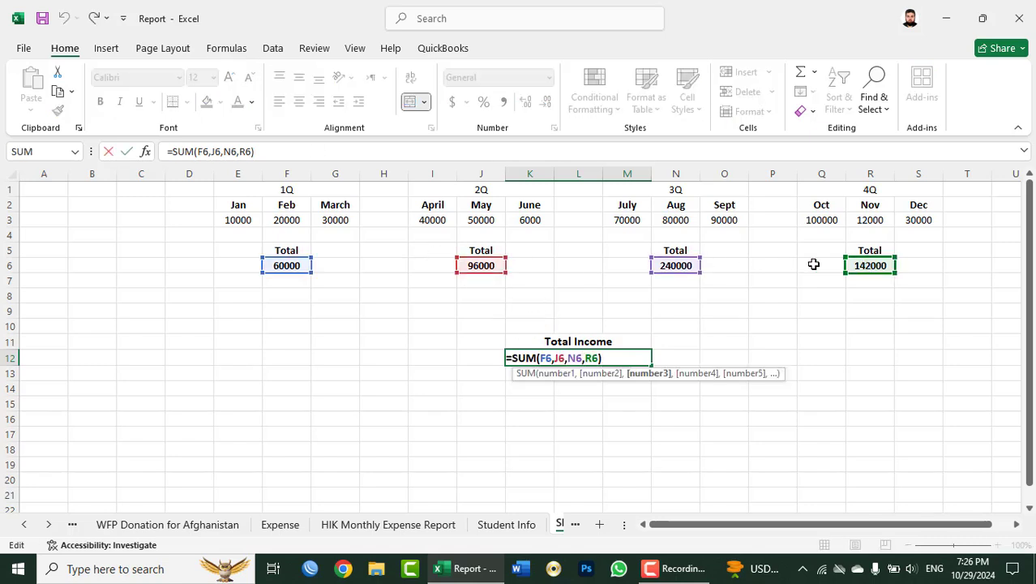
key("Return")
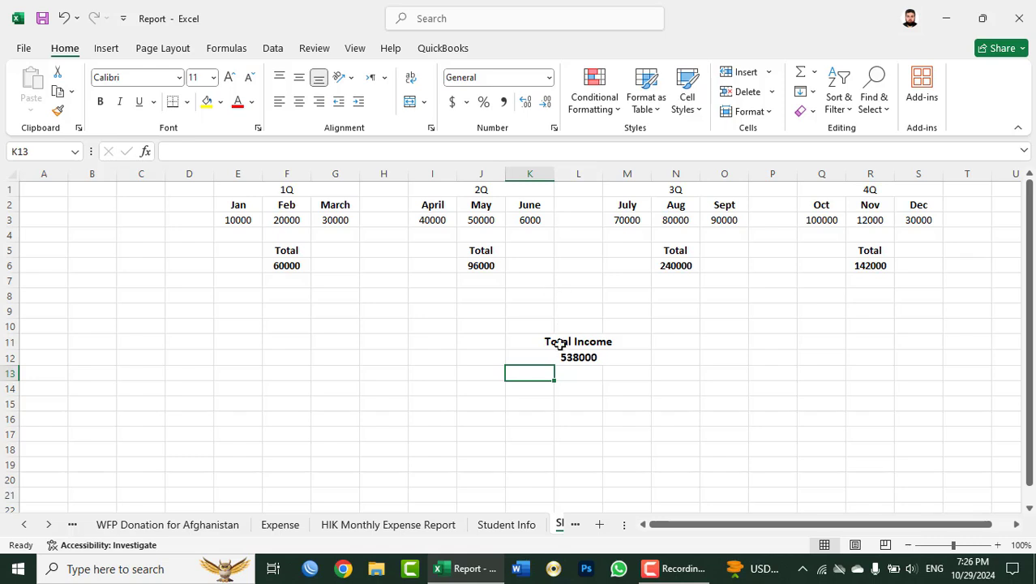
left_click(559, 354)
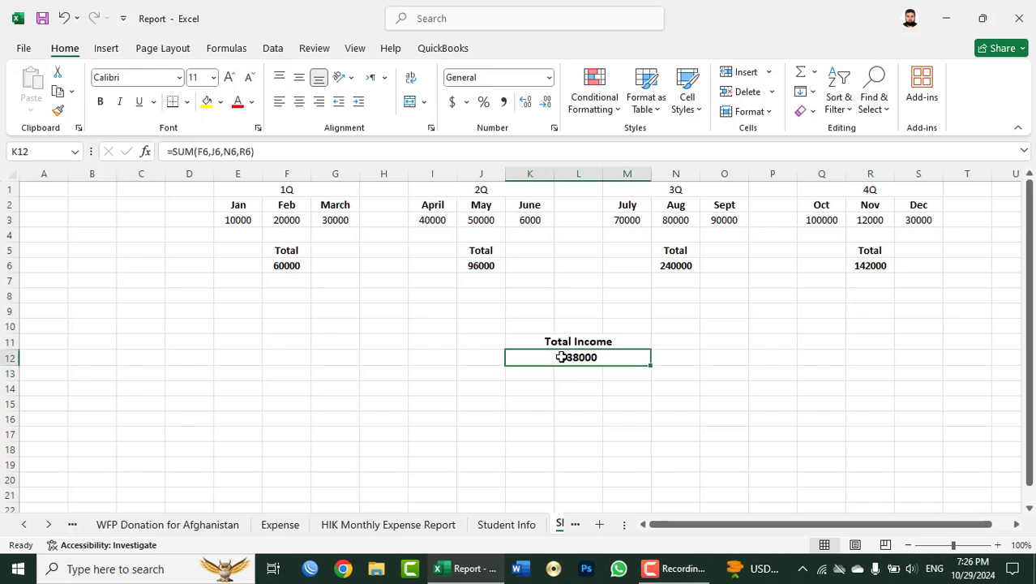
Trace the precedents of K12's Total Income formula, remove the arrows, and select G3.
left_click(228, 48)
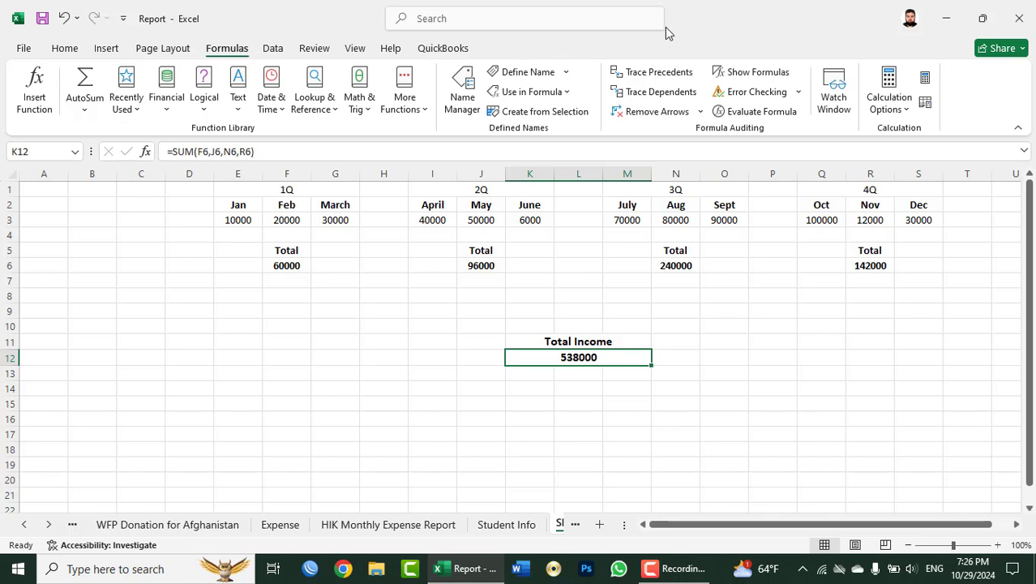
left_click(651, 78)
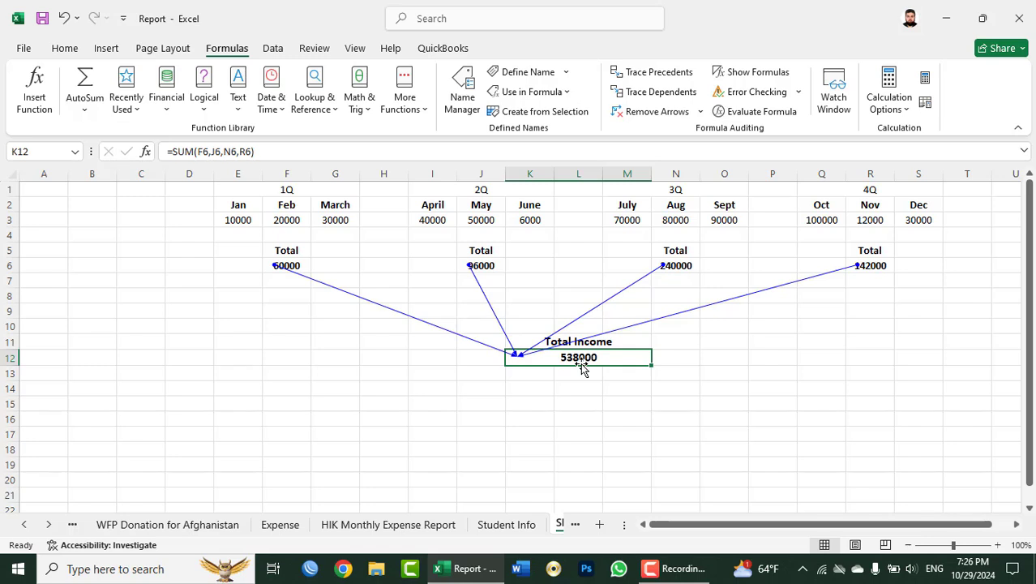
left_click(635, 121)
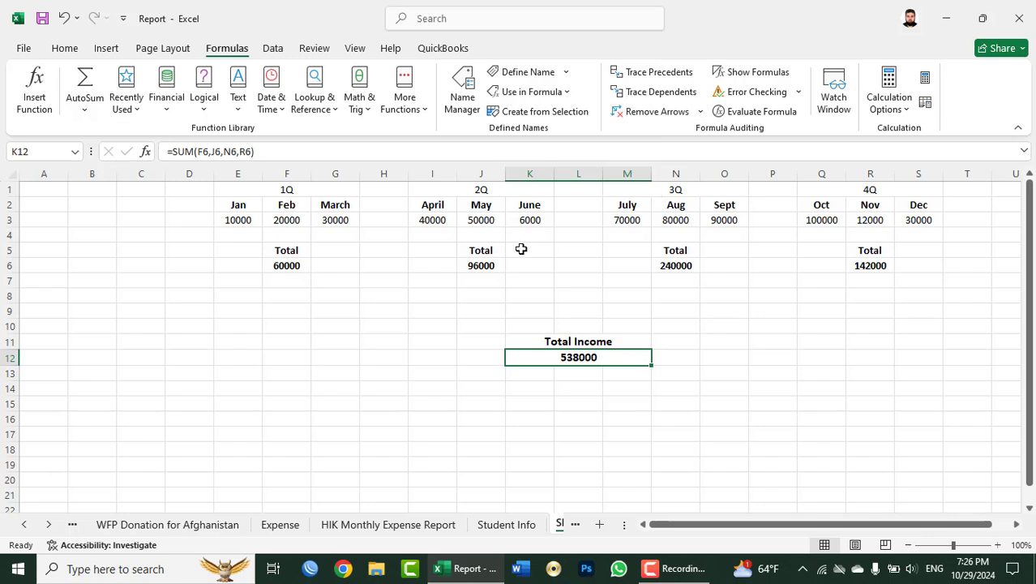
left_click(335, 221)
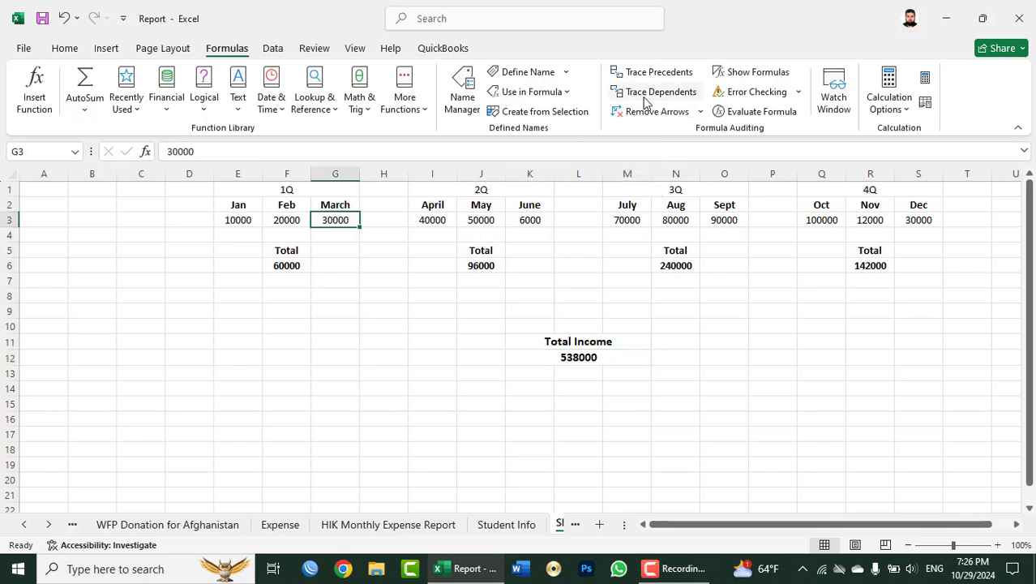
left_click(645, 96)
left_click(287, 265)
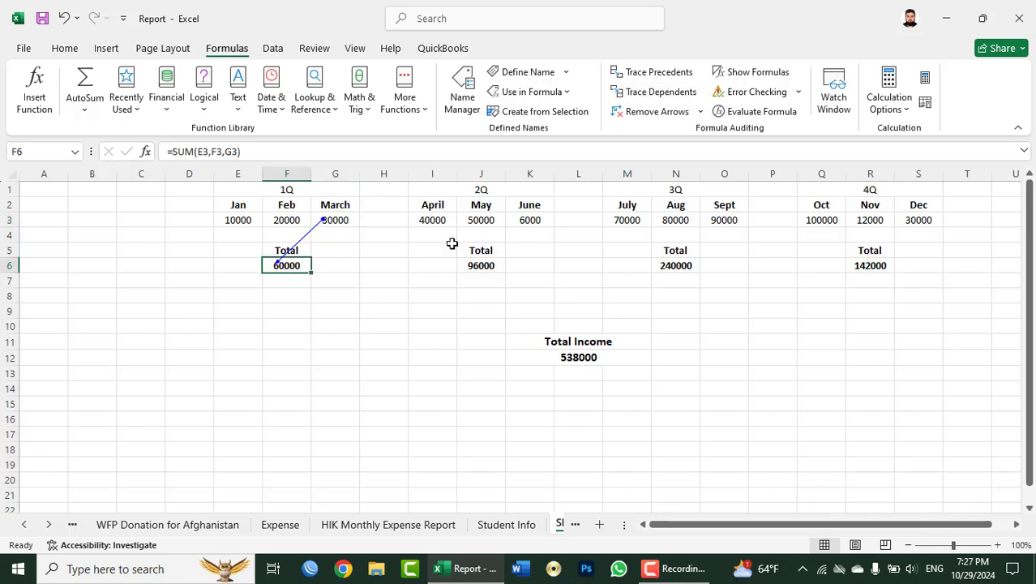
left_click(648, 97)
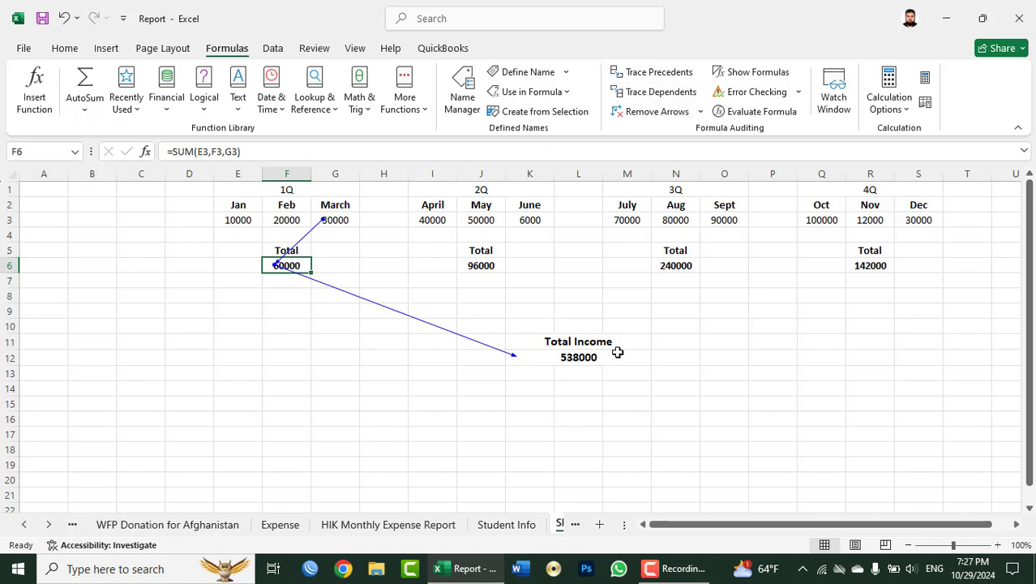
left_click(247, 220)
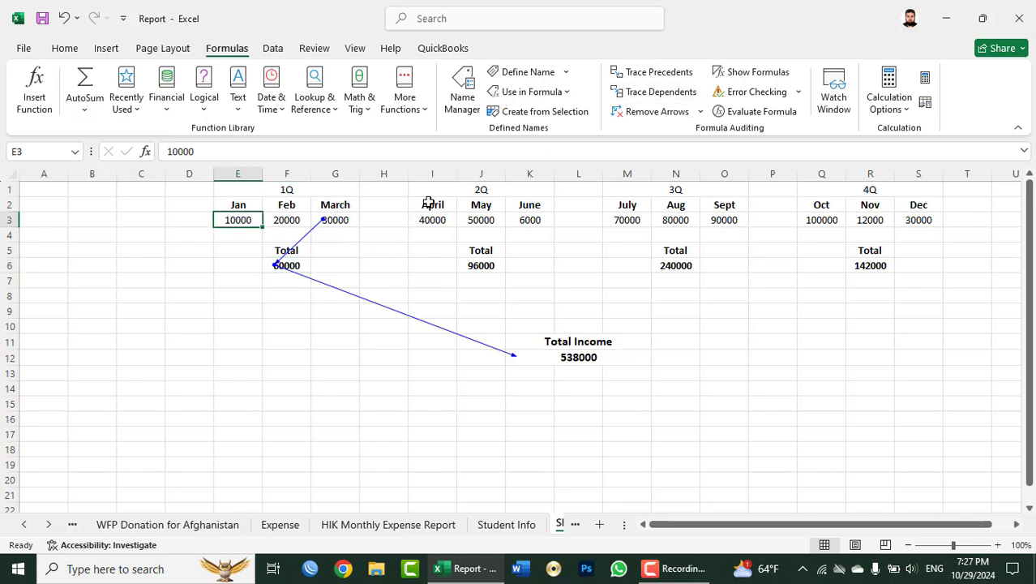
left_click(653, 93)
left_click(298, 261)
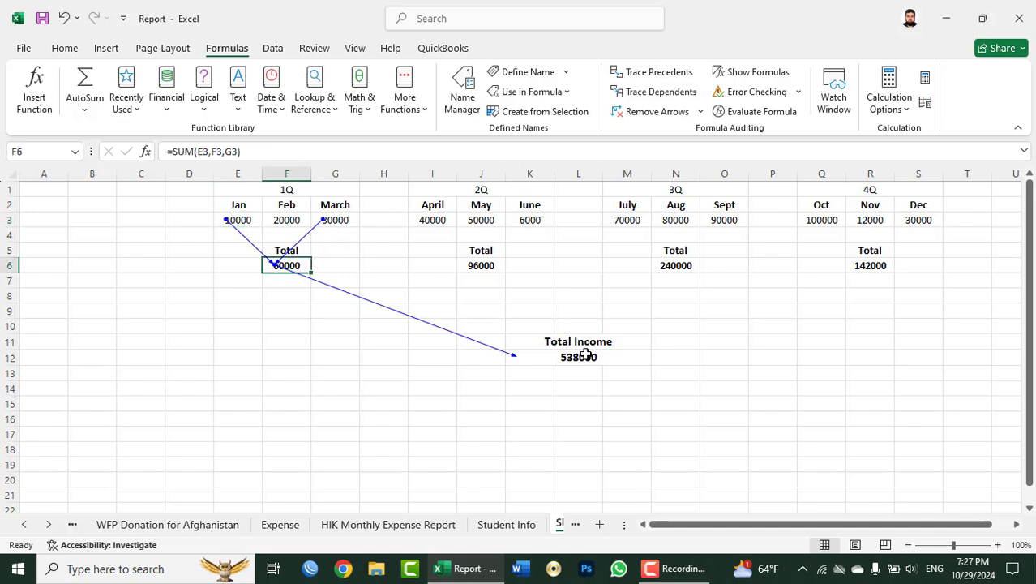
left_click(643, 117)
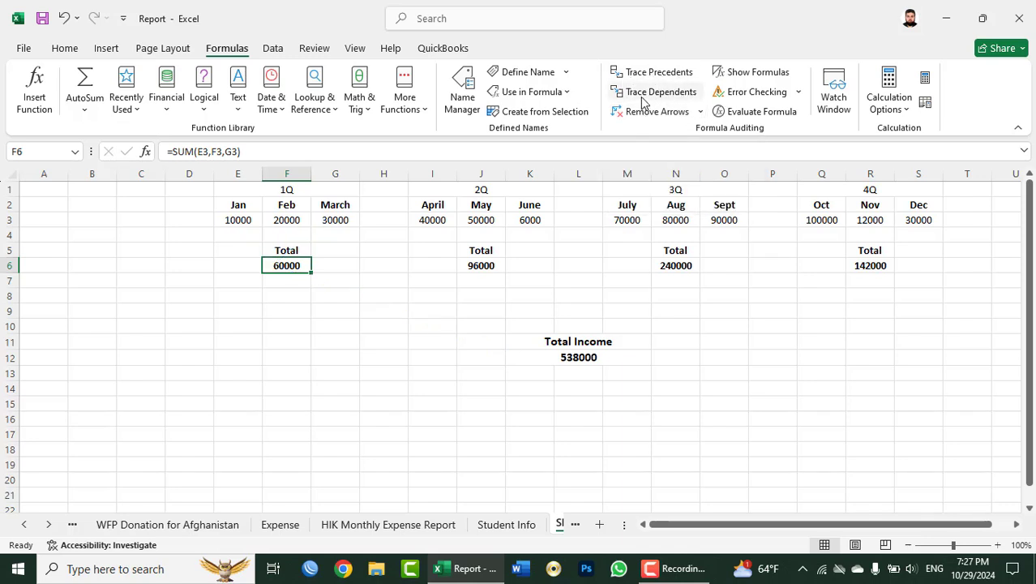
left_click(701, 112)
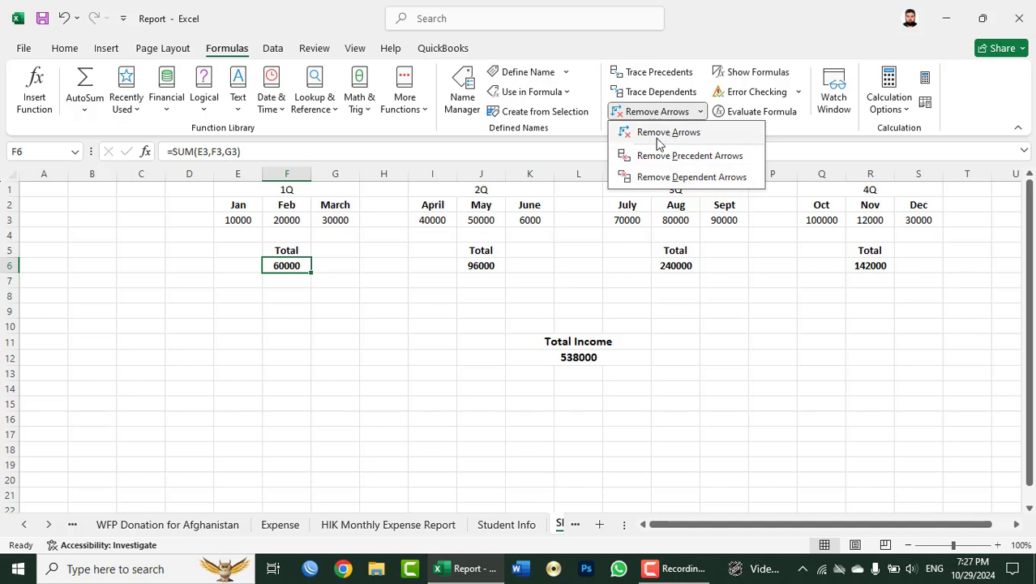
left_click(588, 357)
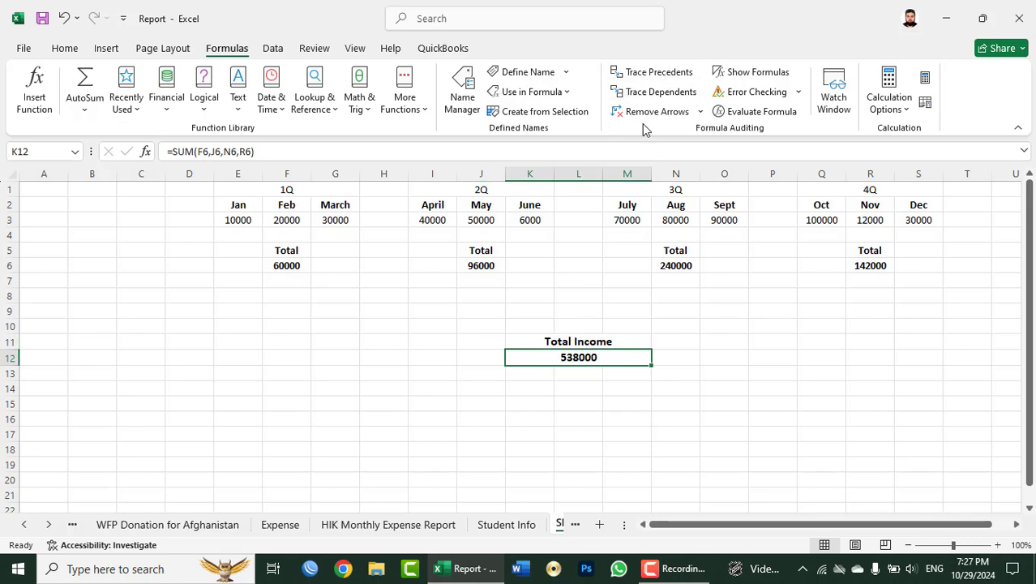
Trace the precedents of K12, then remove only the precedent arrows.
left_click(654, 75)
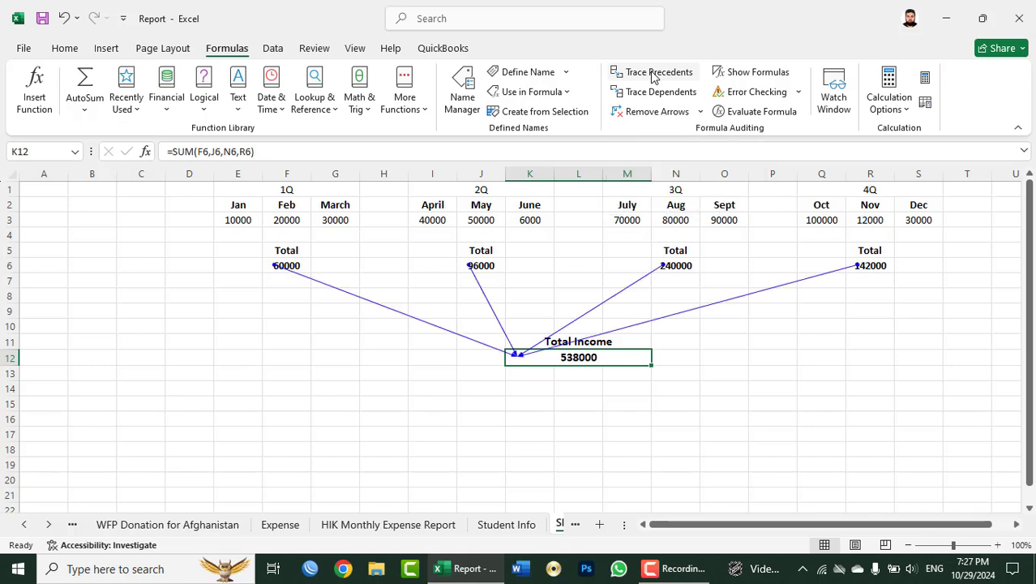
left_click(700, 112)
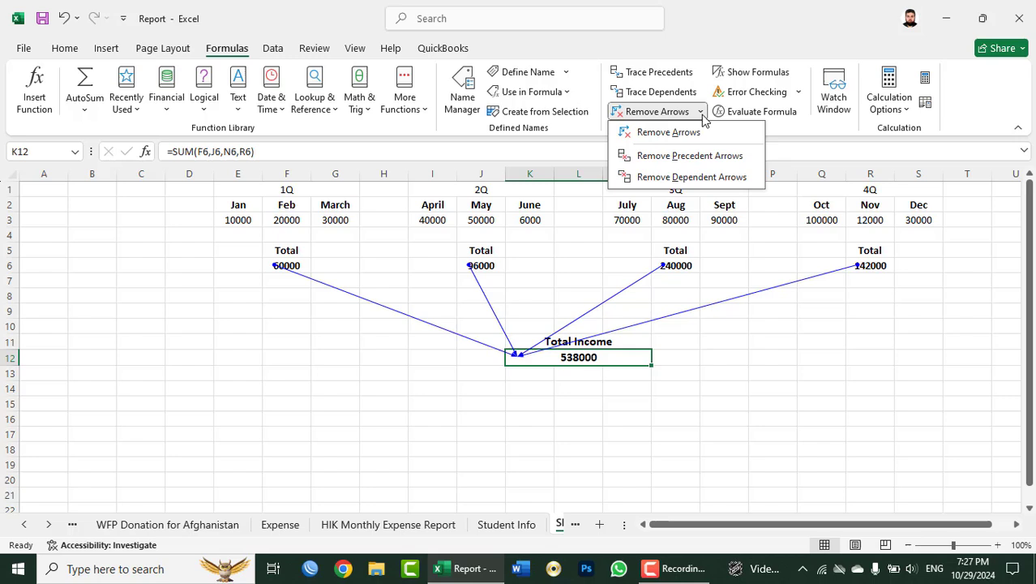
left_click(687, 156)
Trace the dependents of April's value in I3, then remove only the dependent arrows.
left_click(433, 223)
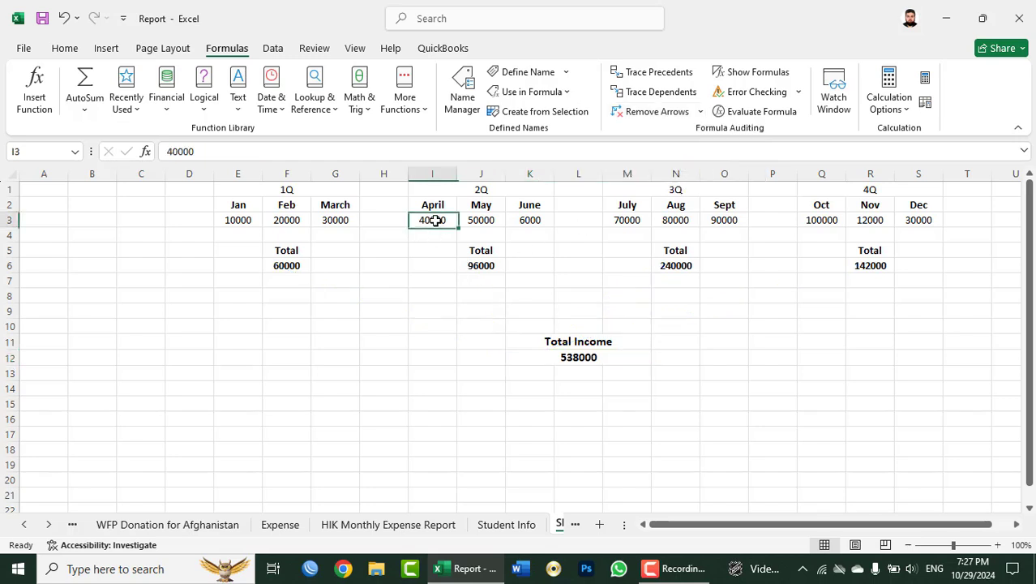
left_click(670, 100)
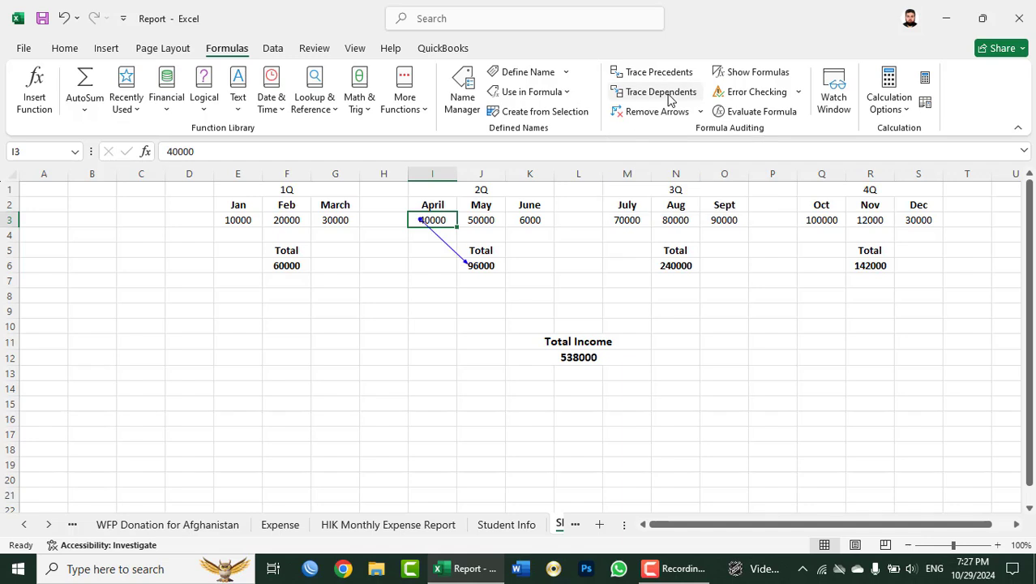
left_click(701, 112)
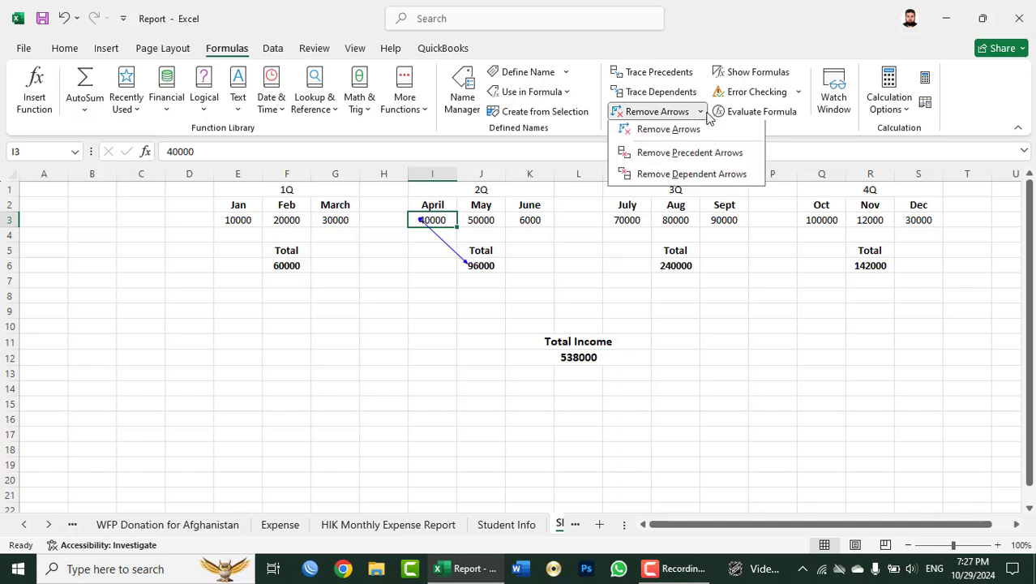
left_click(675, 177)
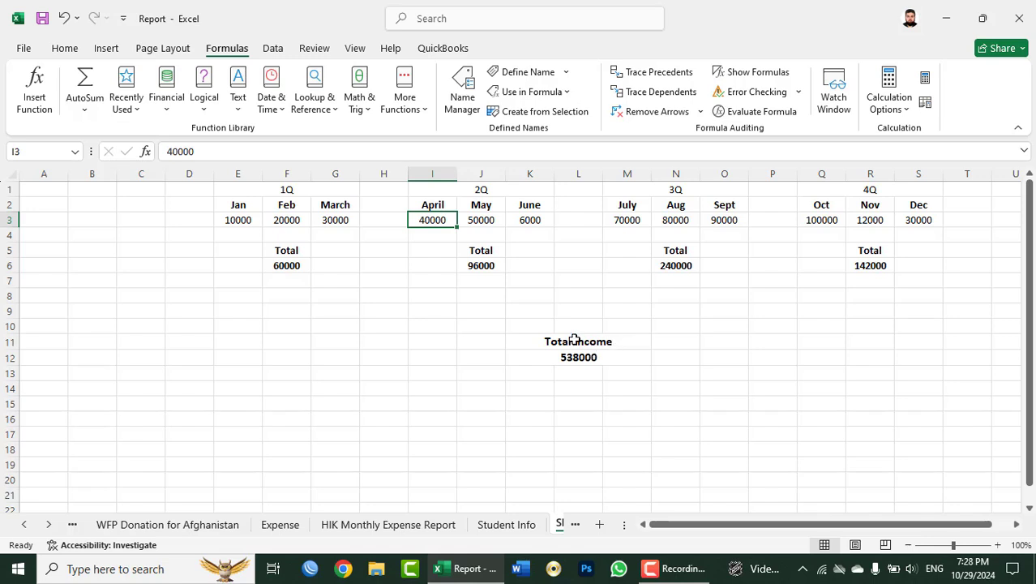
Turn on Show Formulas to view K12's SUM formula, then switch back to calculated values.
left_click(730, 72)
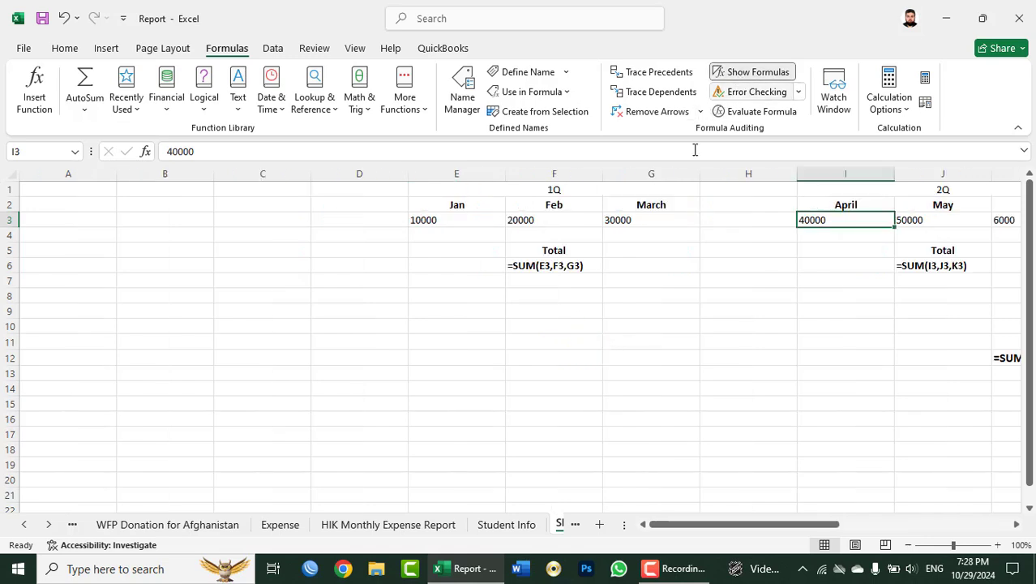
left_click_drag(758, 531, 851, 534)
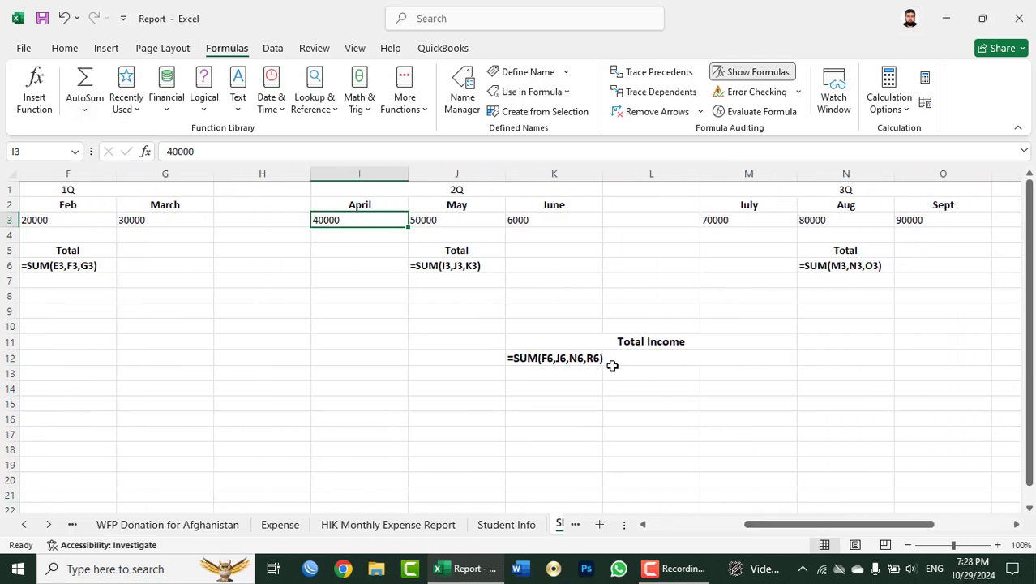
left_click(571, 359)
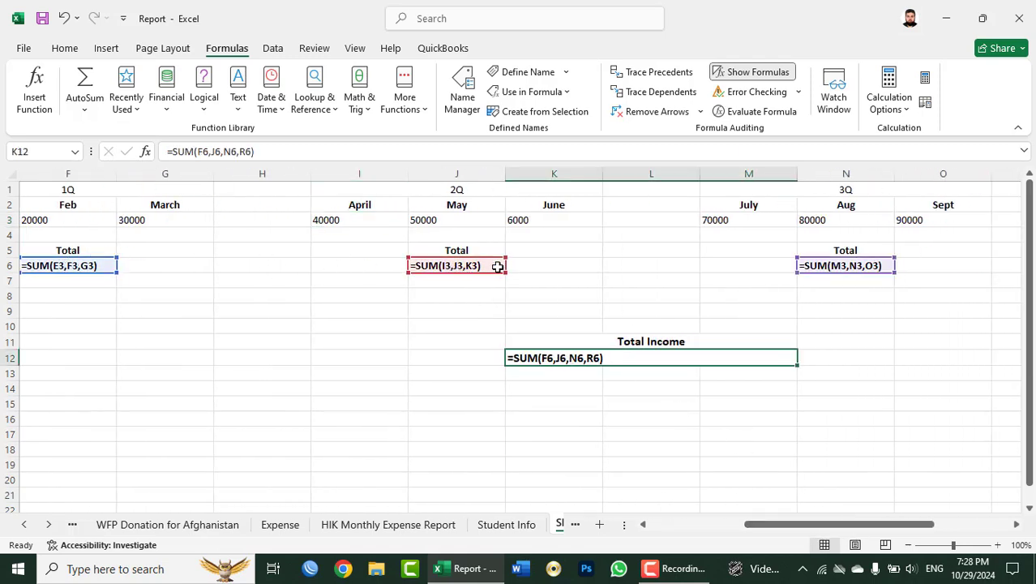
left_click(749, 77)
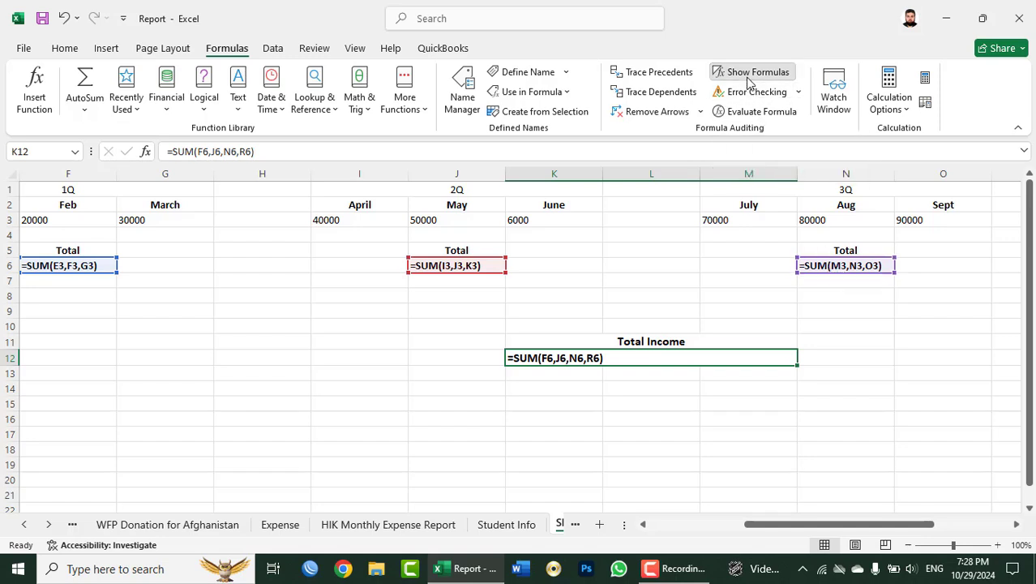
left_click_drag(777, 524, 677, 525)
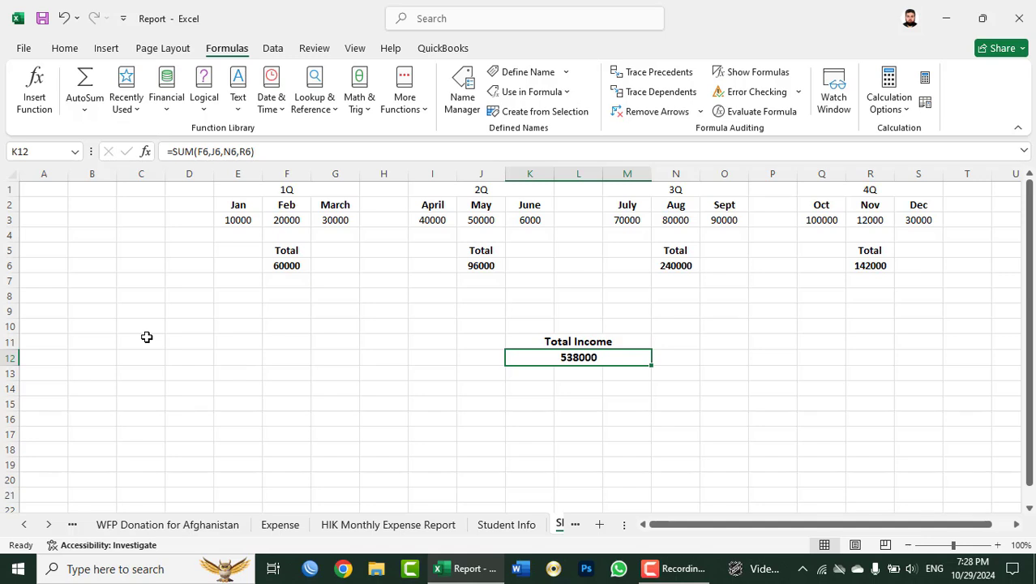
left_click(144, 295)
type("100")
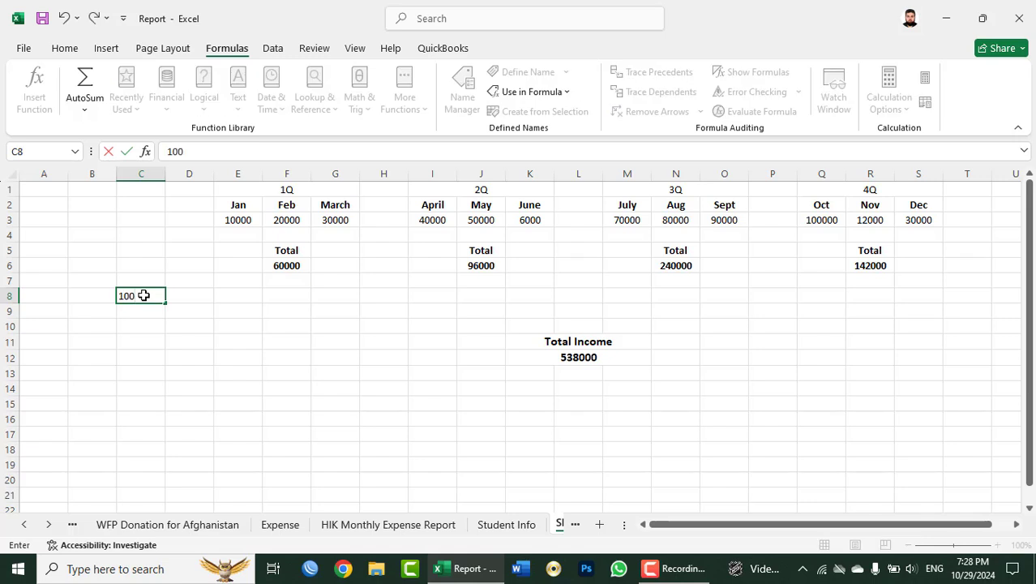
key("Return")
type("2000")
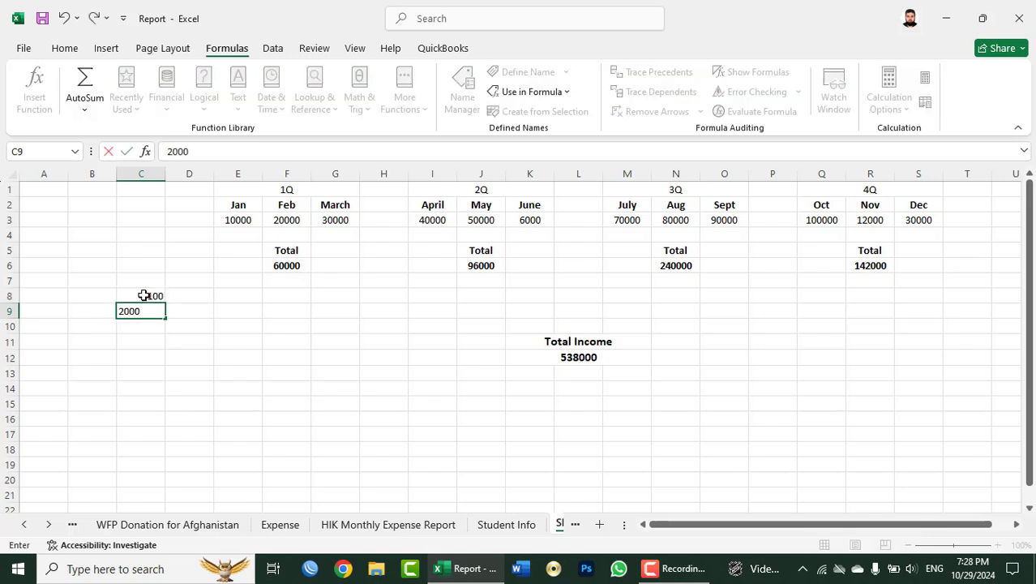
key("Return")
key("Return")
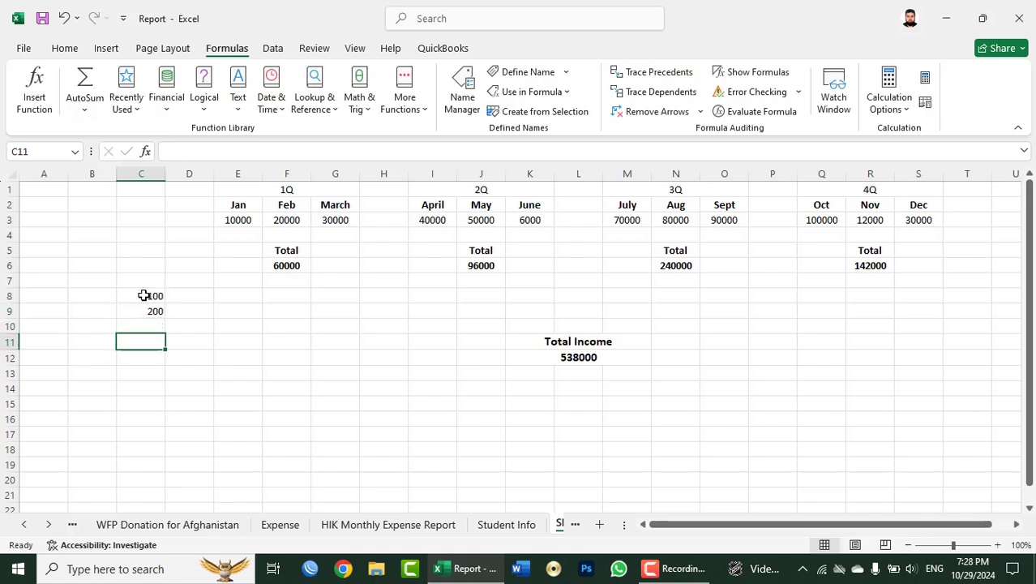
type("=")
left_click(144, 295)
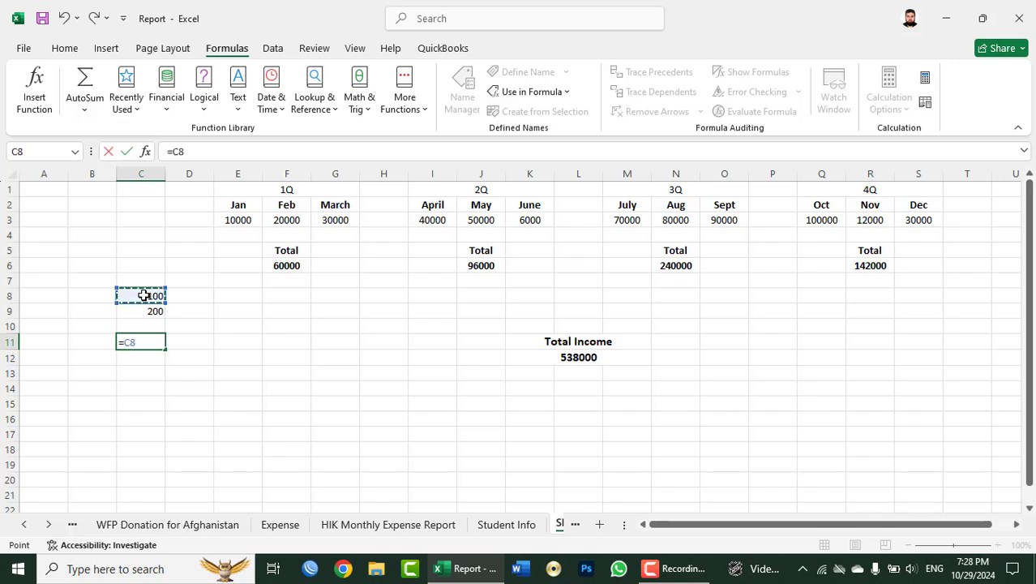
type("+")
left_click(142, 309)
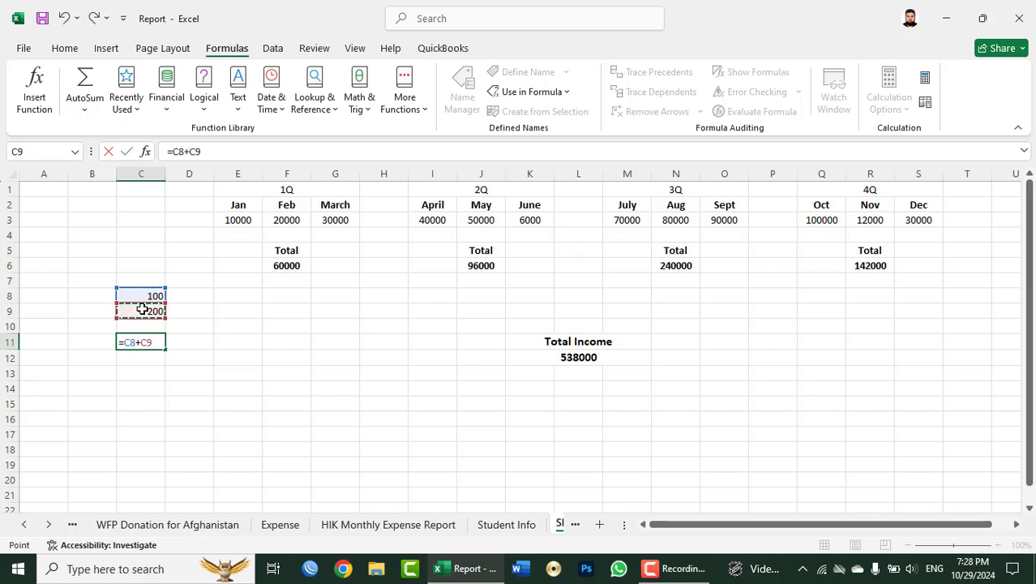
type("+Islam")
key("Return")
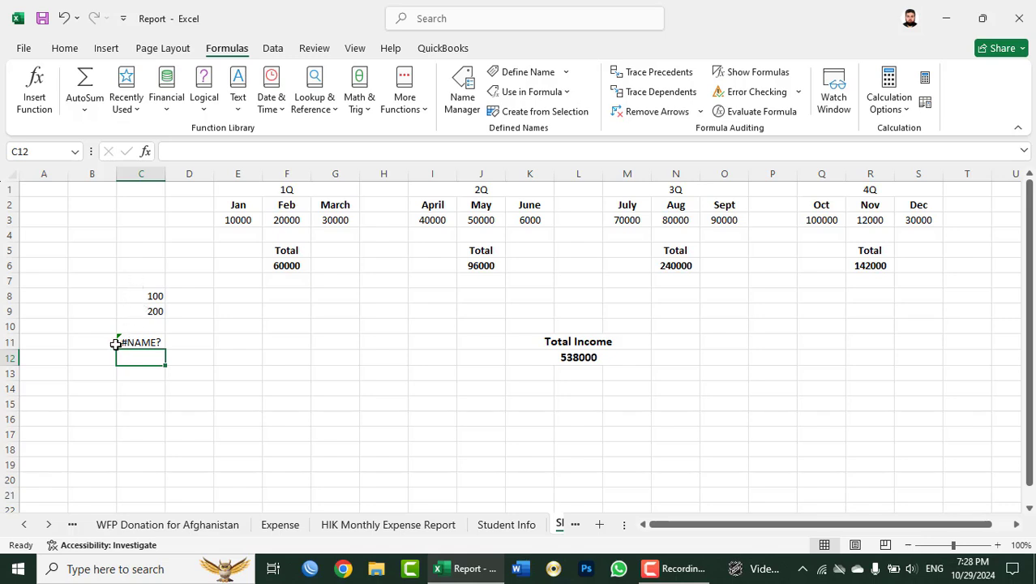
left_click(143, 342)
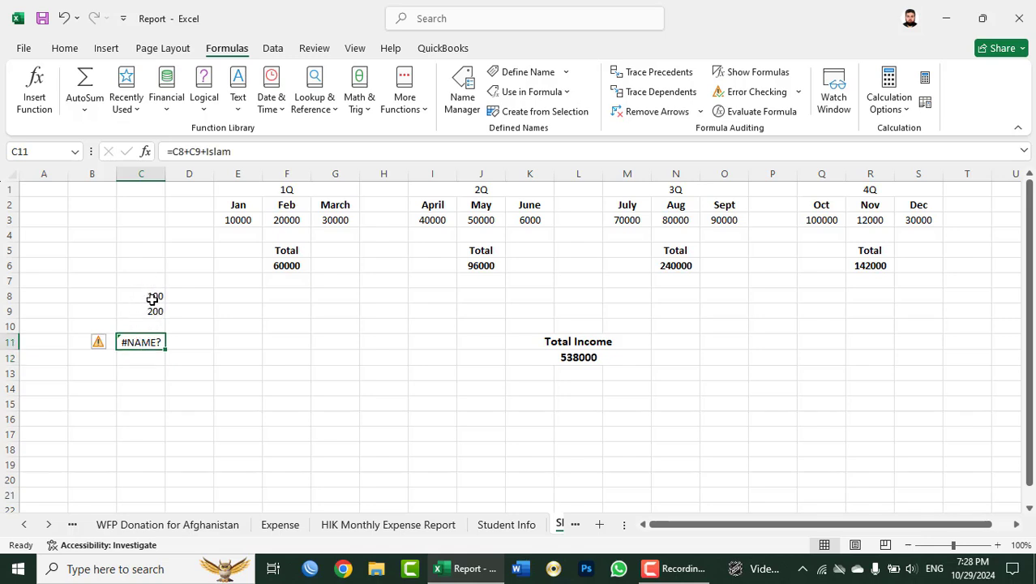
left_click(874, 298)
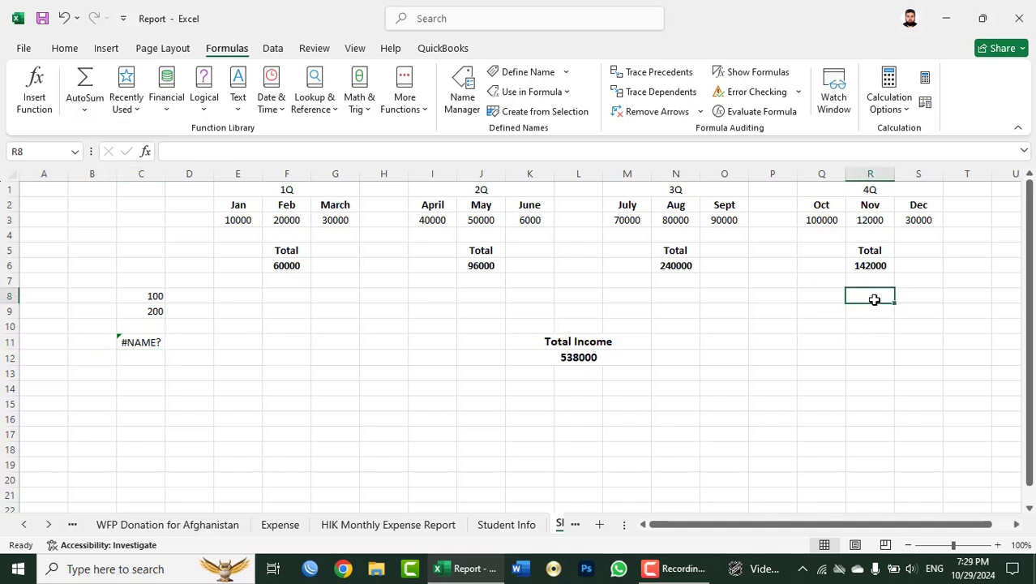
Run Error Checking, evaluate C11's #NAME? formula step by step, then ignore the error.
left_click(731, 94)
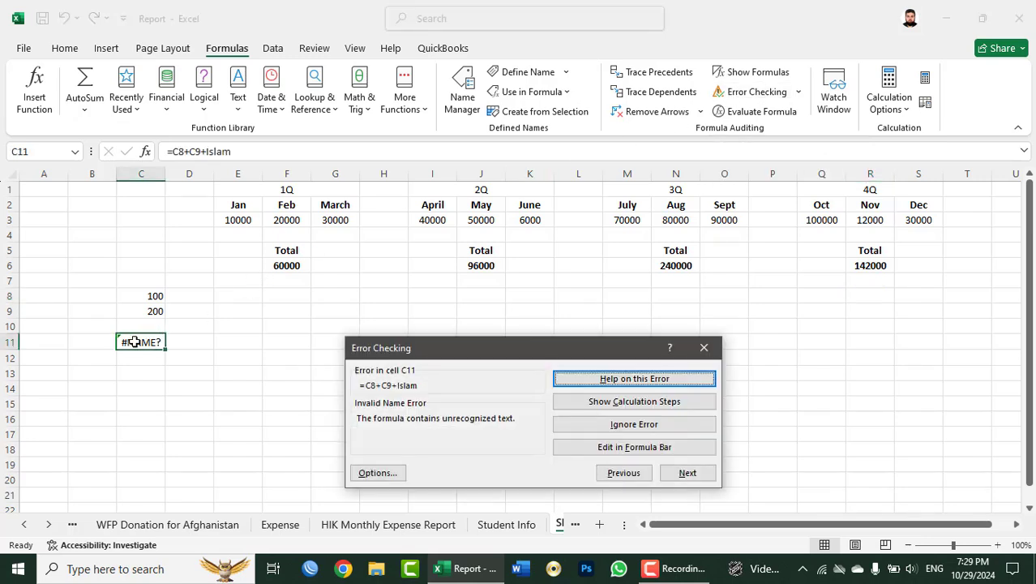
left_click_drag(401, 357, 373, 323)
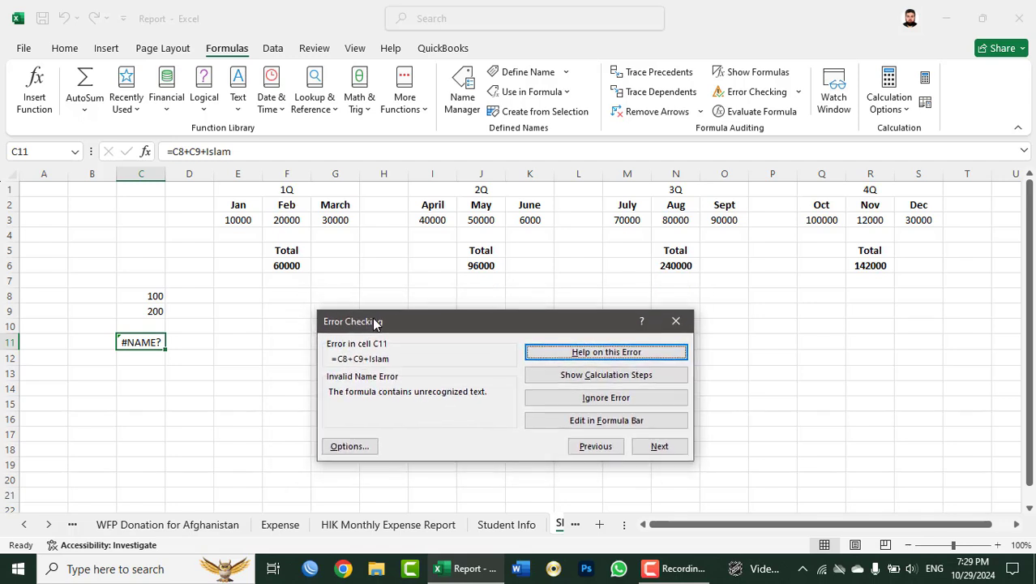
left_click_drag(375, 323, 370, 304)
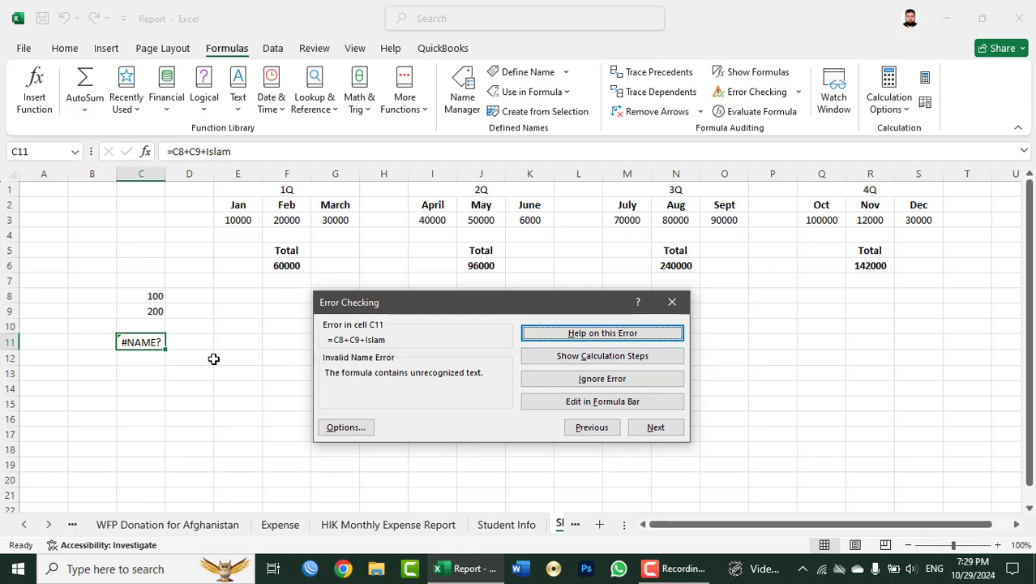
left_click(597, 359)
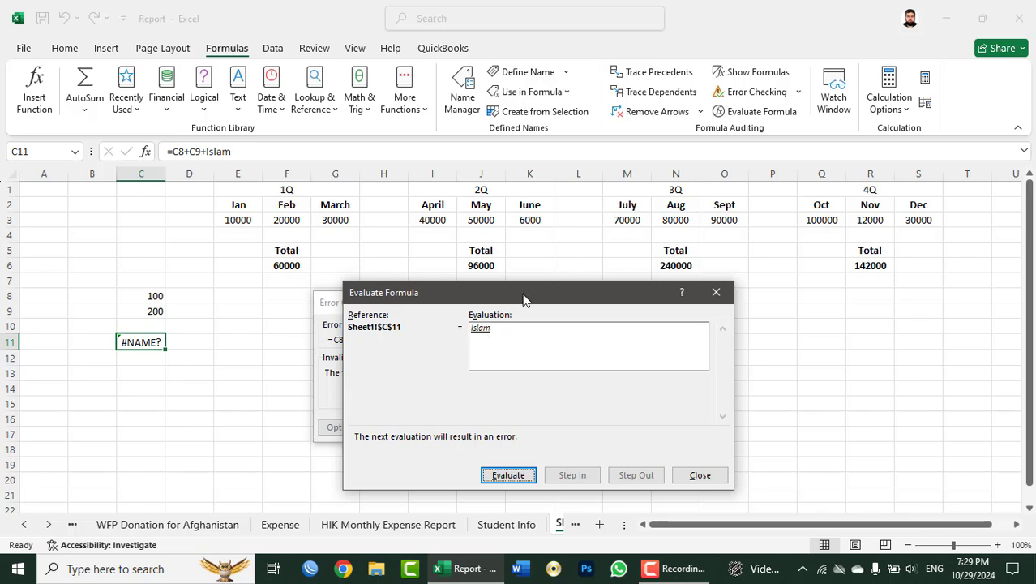
mouse_move(527, 293)
left_mouse_down()
mouse_move(726, 166)
mouse_move(625, 96)
left_mouse_up()
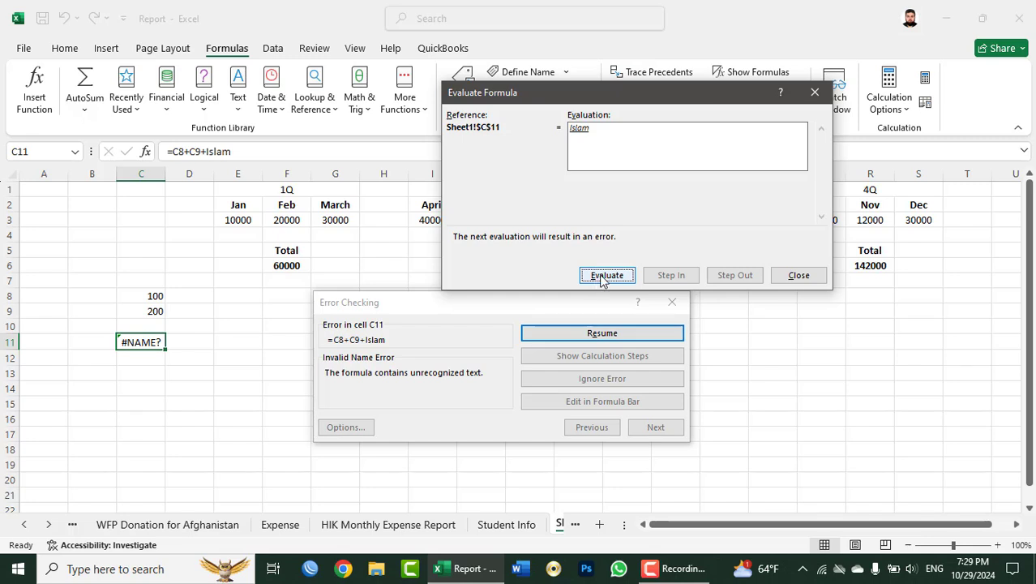
left_click(606, 275)
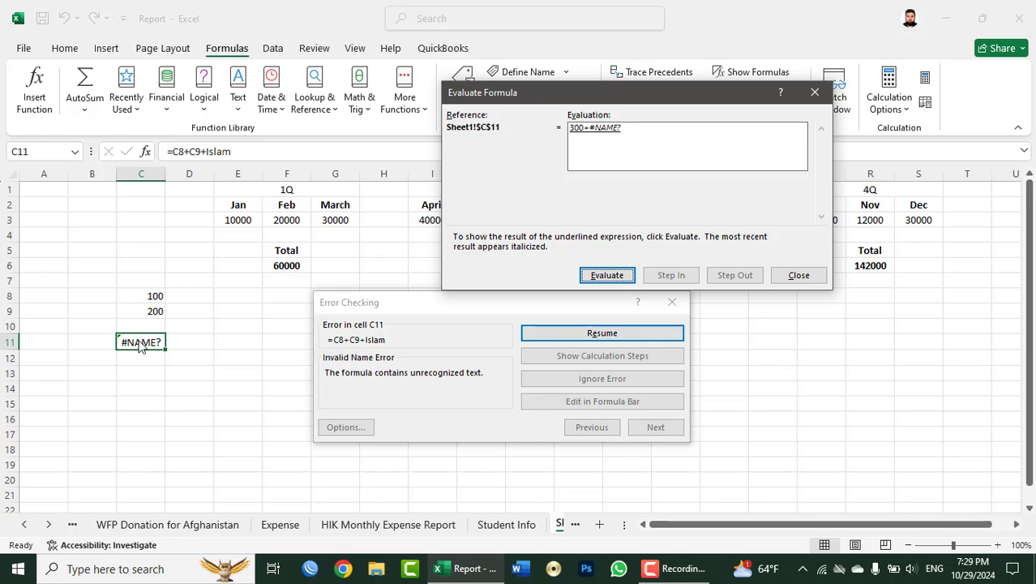
left_click(794, 276)
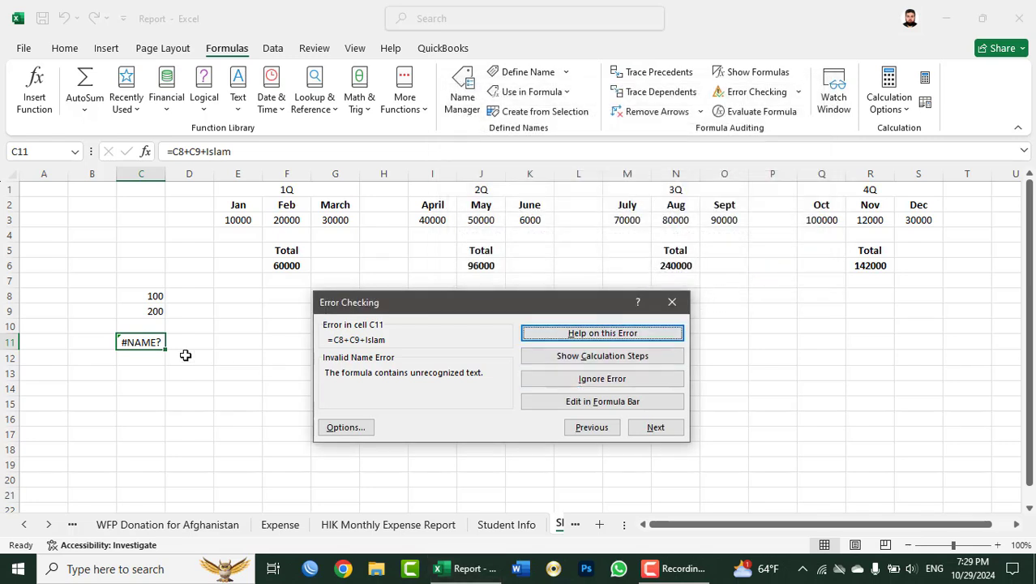
left_click(588, 381)
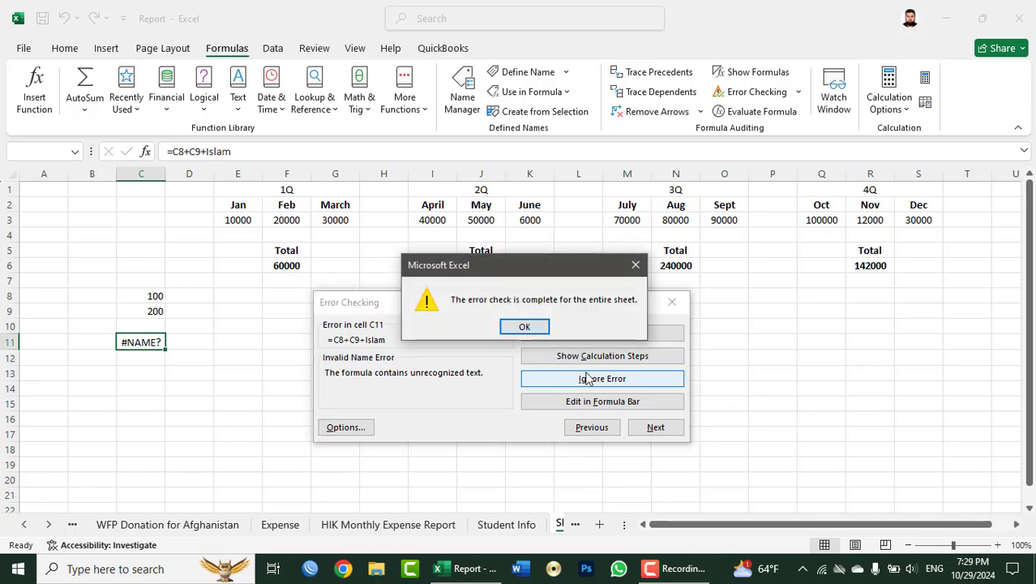
left_click(524, 325)
Rerun Error Checking on the sheet and confirm no errors remain.
left_click(835, 339)
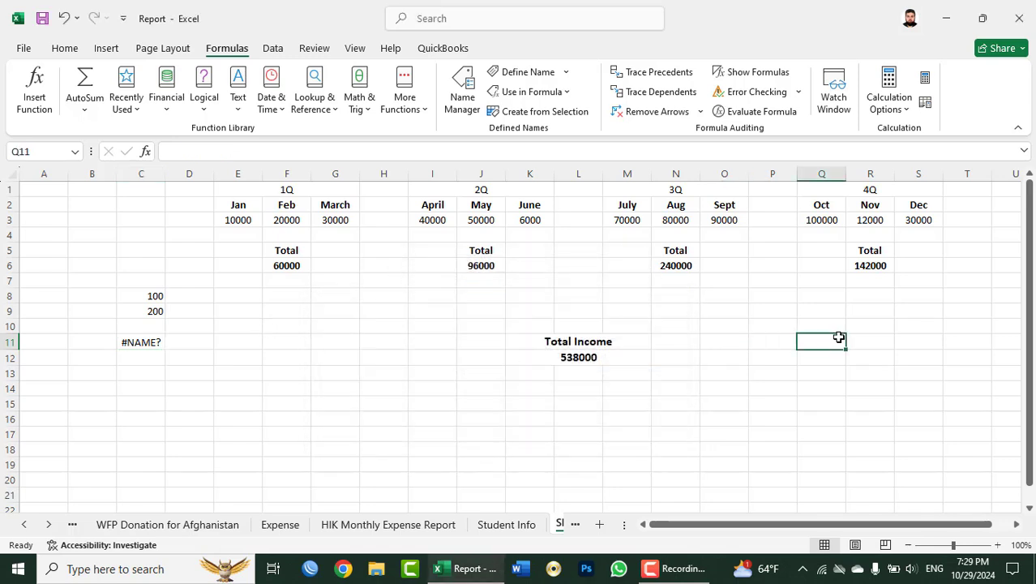
left_click(752, 93)
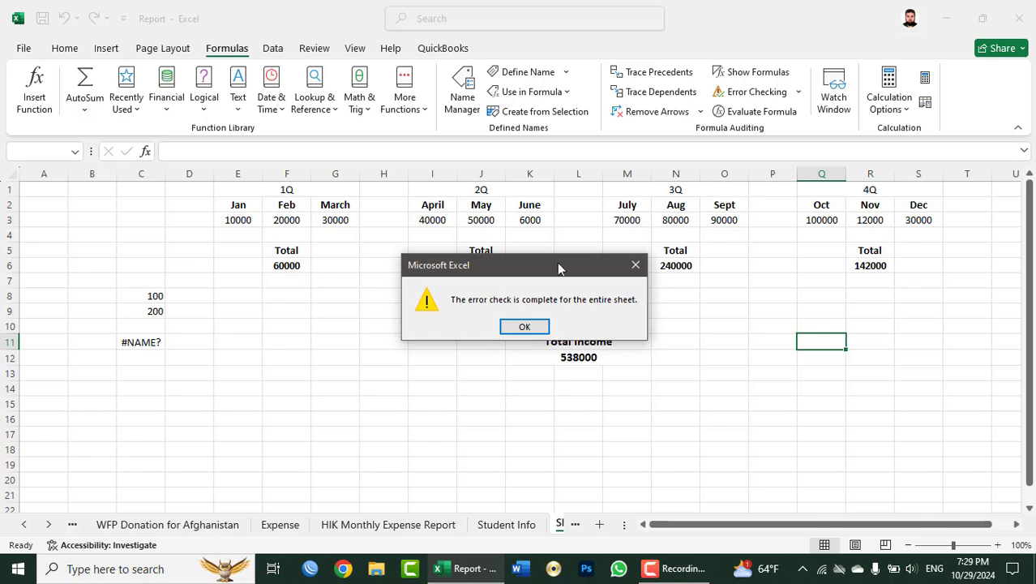
left_click(531, 327)
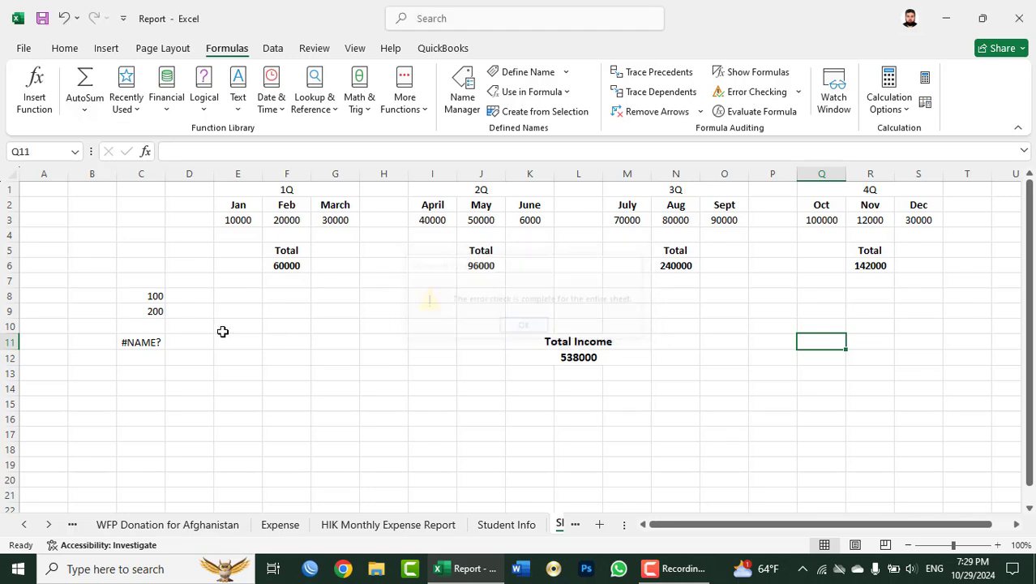
Re-enter C11 as C8+C9 plus an undefined name so it shows #NAME?
left_click(143, 342)
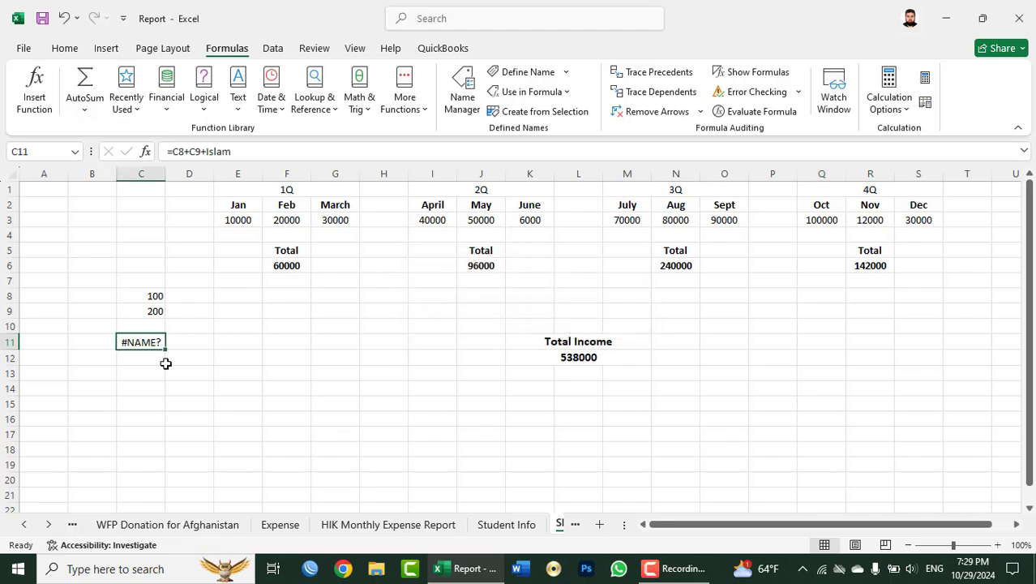
type("=")
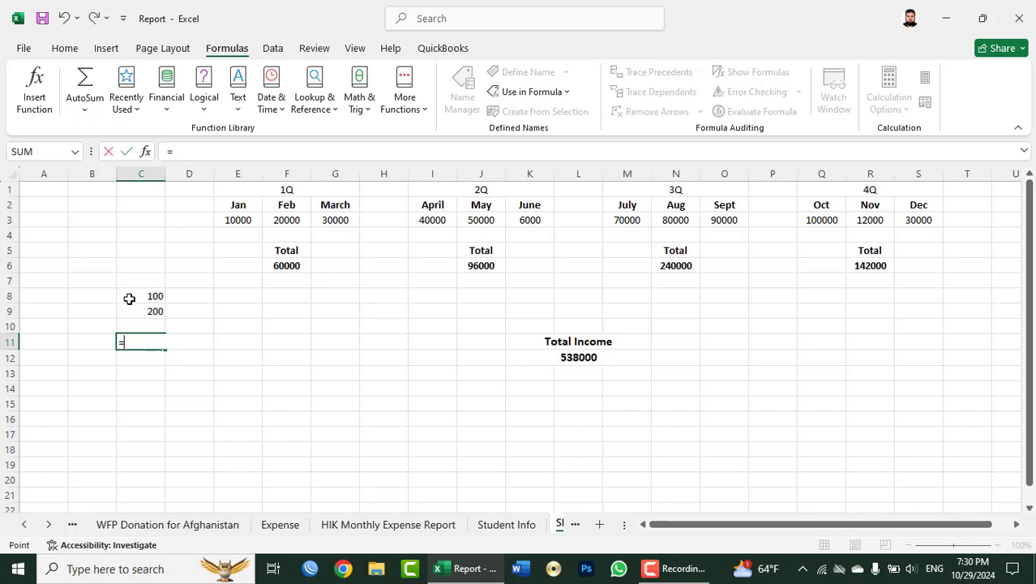
left_click(129, 298)
type("+")
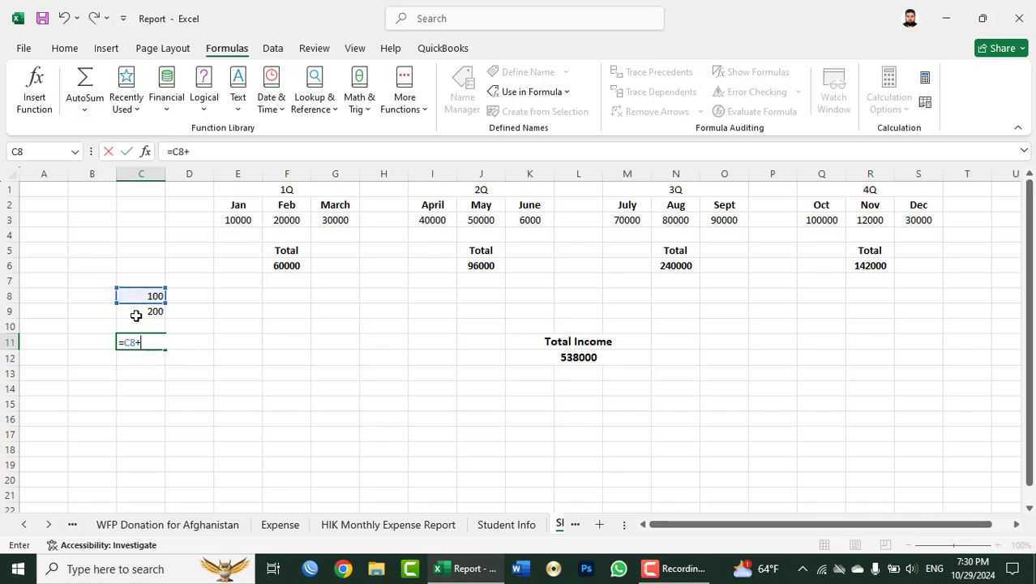
left_click(135, 314)
type("+")
type("In")
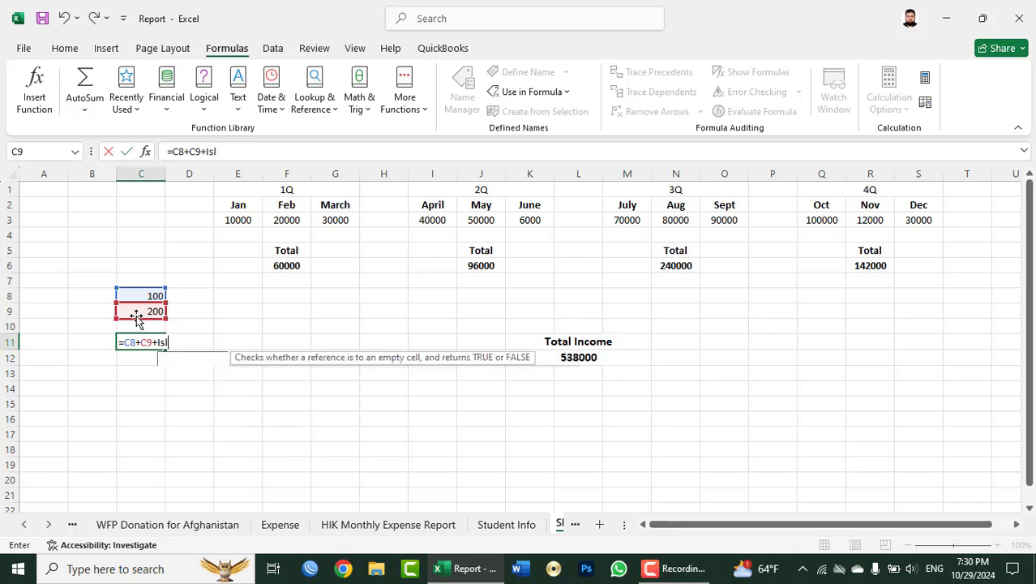
type("come")
key("Return")
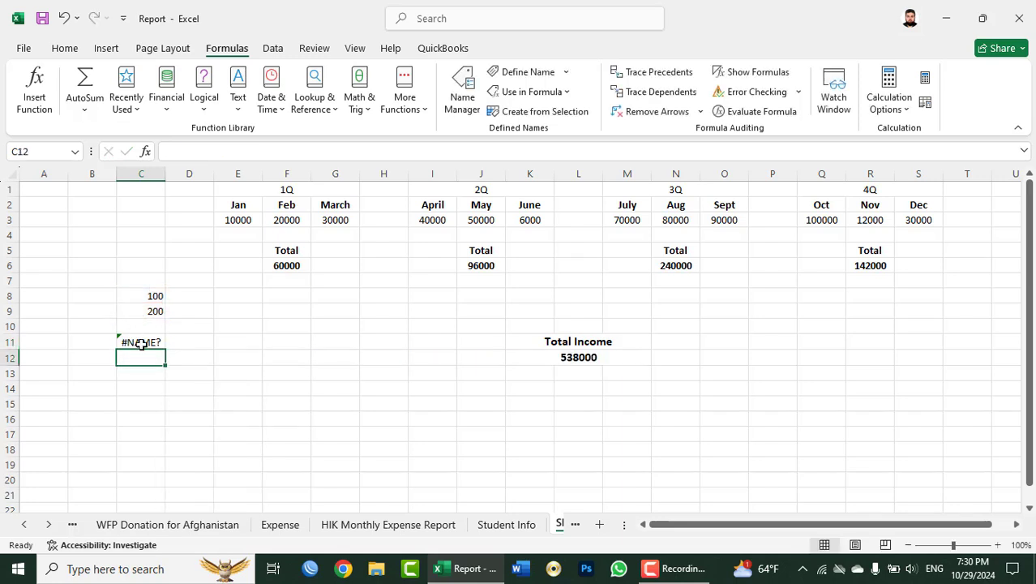
Run Error Checking on C11 and start editing its formula, then back out unchanged.
left_click(756, 92)
left_click_drag(581, 323, 833, 271)
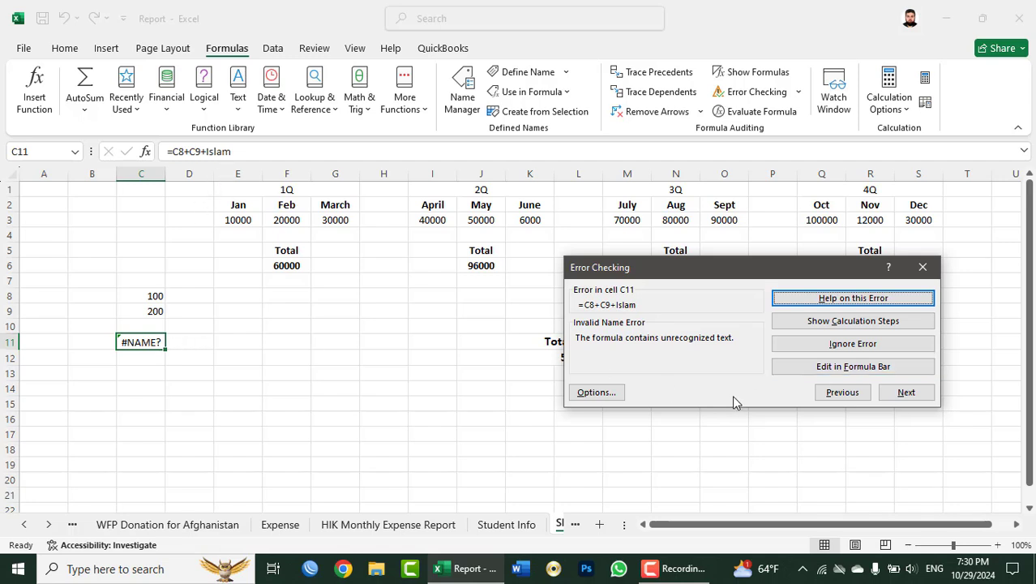
left_click(244, 152)
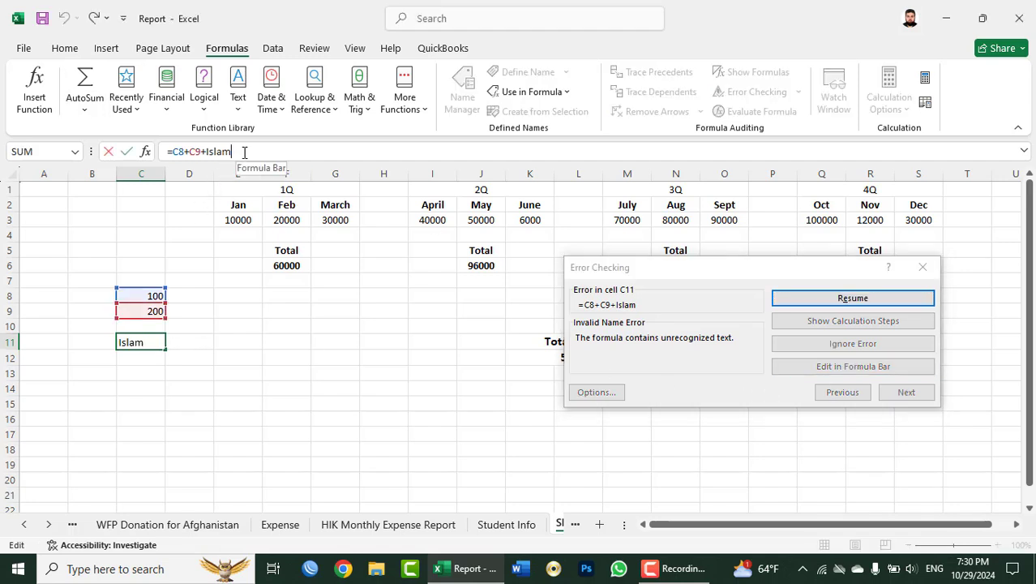
left_click(921, 268)
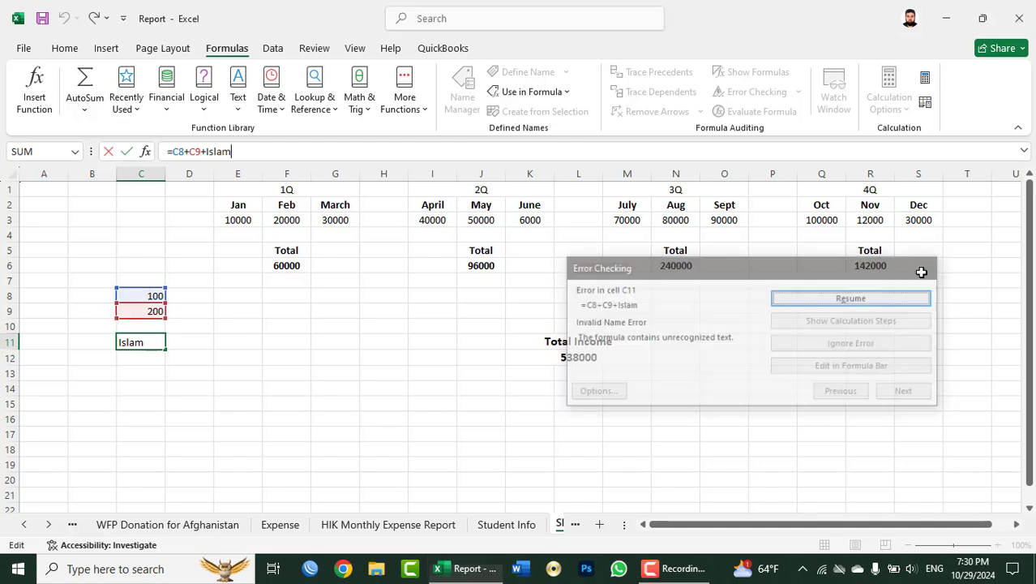
key("Escape")
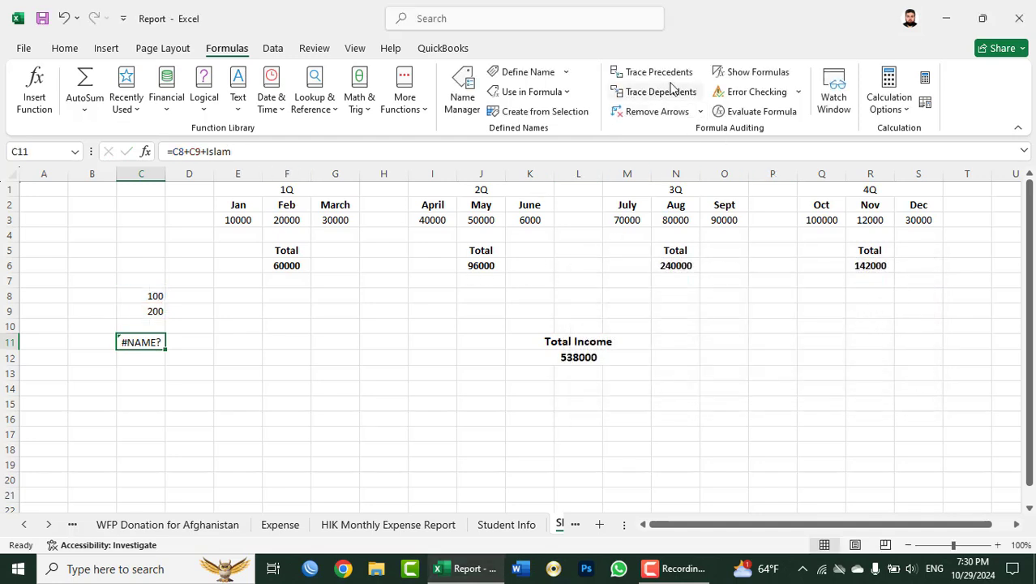
Delete the undefined name from C11 via Error Checking so it reads =C8+C9.
left_click(739, 93)
left_click(823, 381)
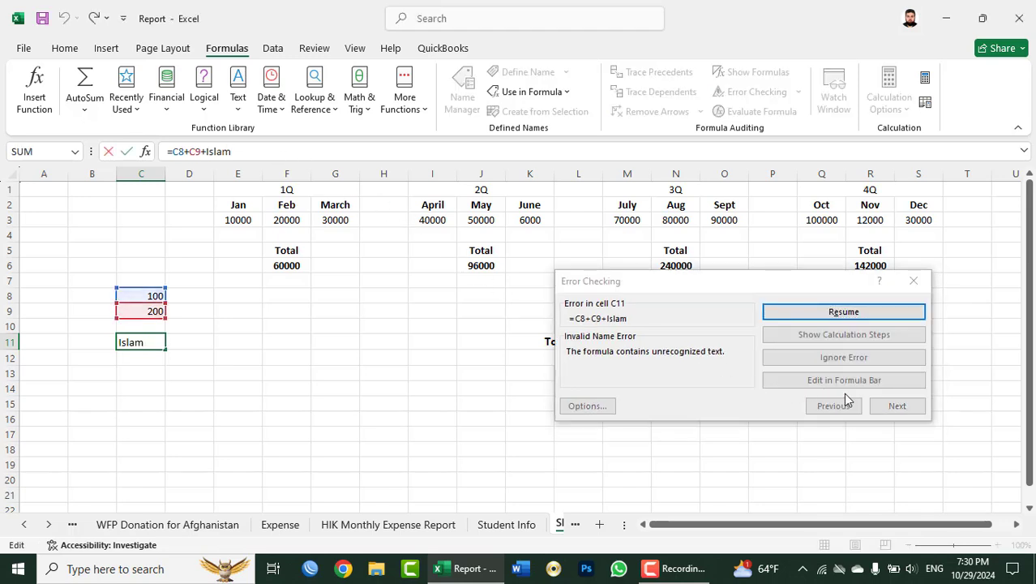
key("Escape")
left_click(876, 380)
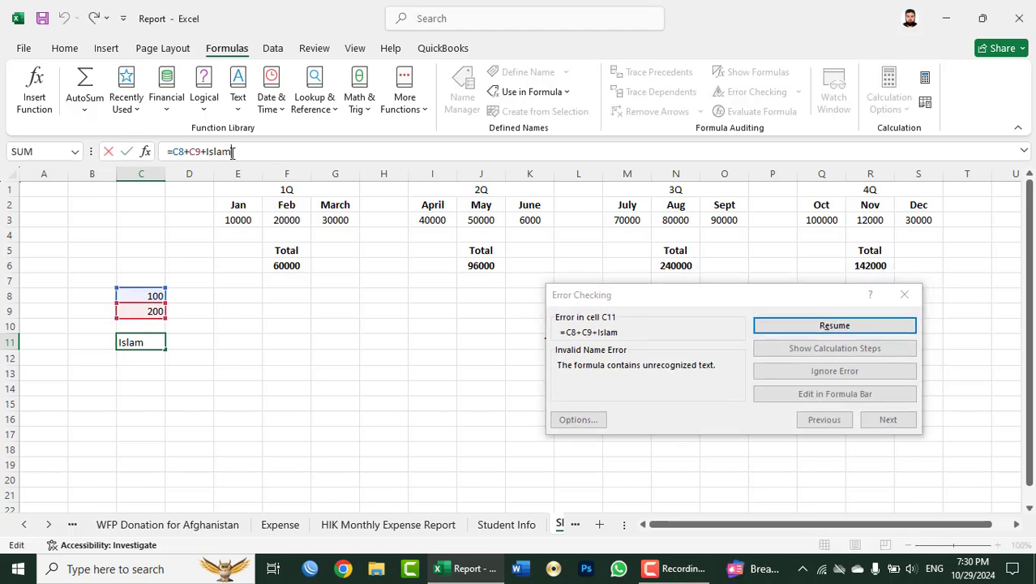
key("BackSpace")
key("BackSpace")
key("BackSpace")
key("BackSpace")
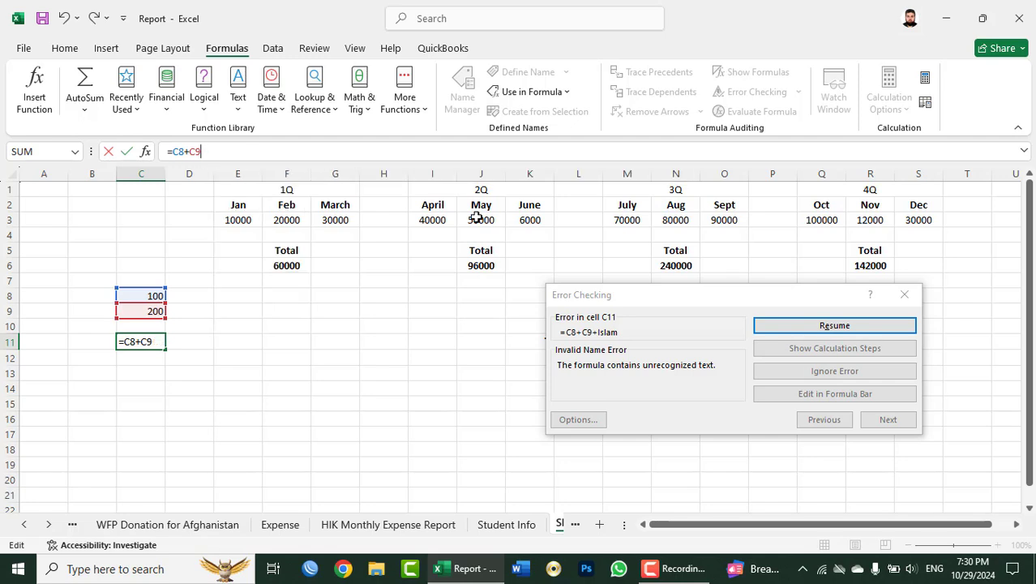
left_click(823, 326)
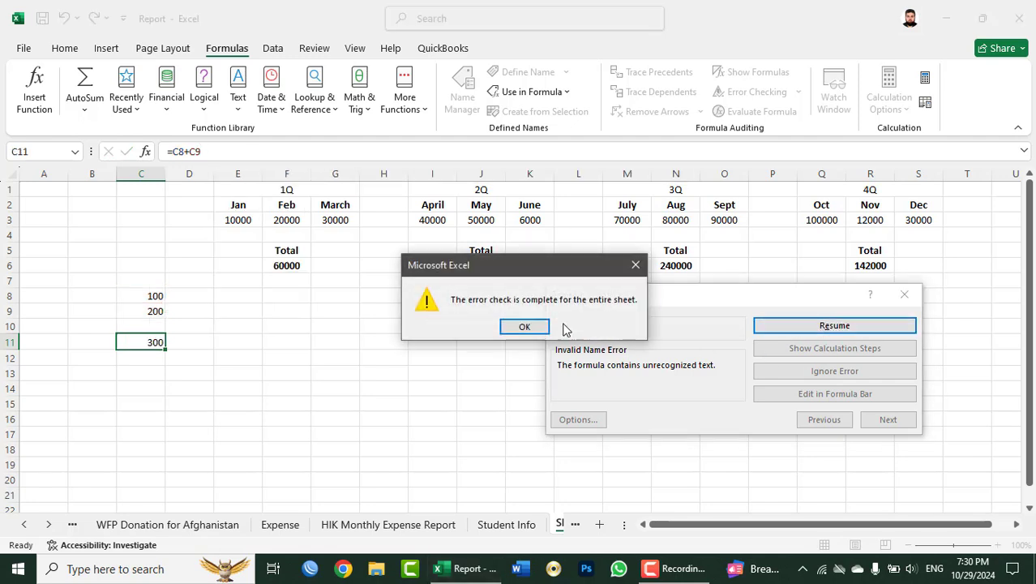
left_click(535, 326)
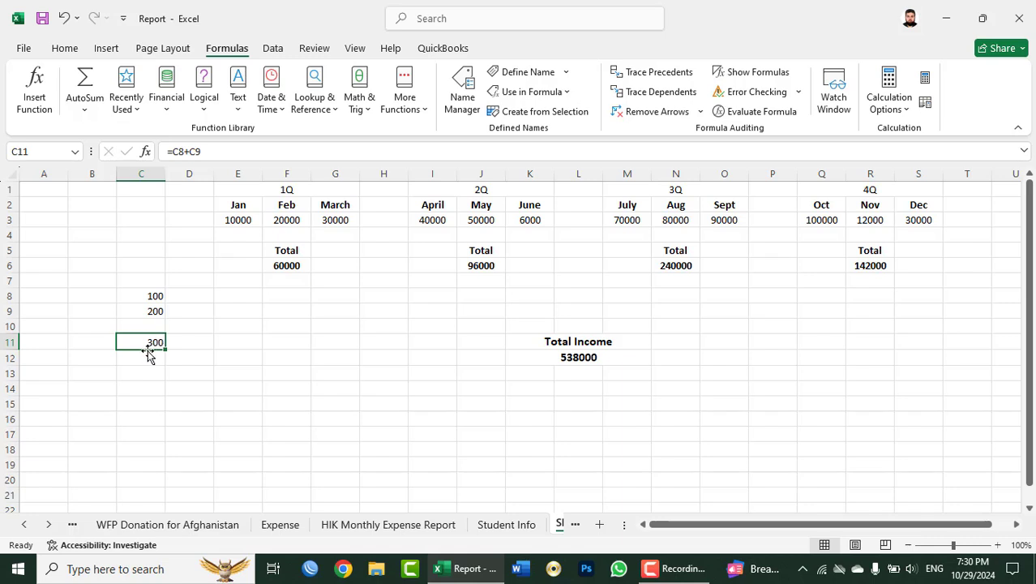
Redo the erroneous C11 formula and reselect C11.
left_click(796, 91)
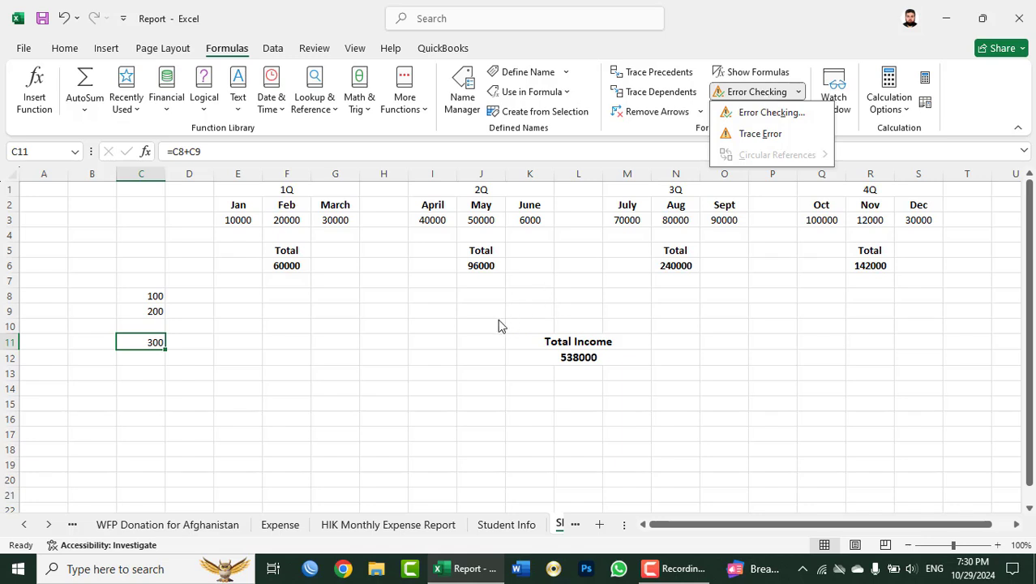
key("Escape")
key("ctrl+y")
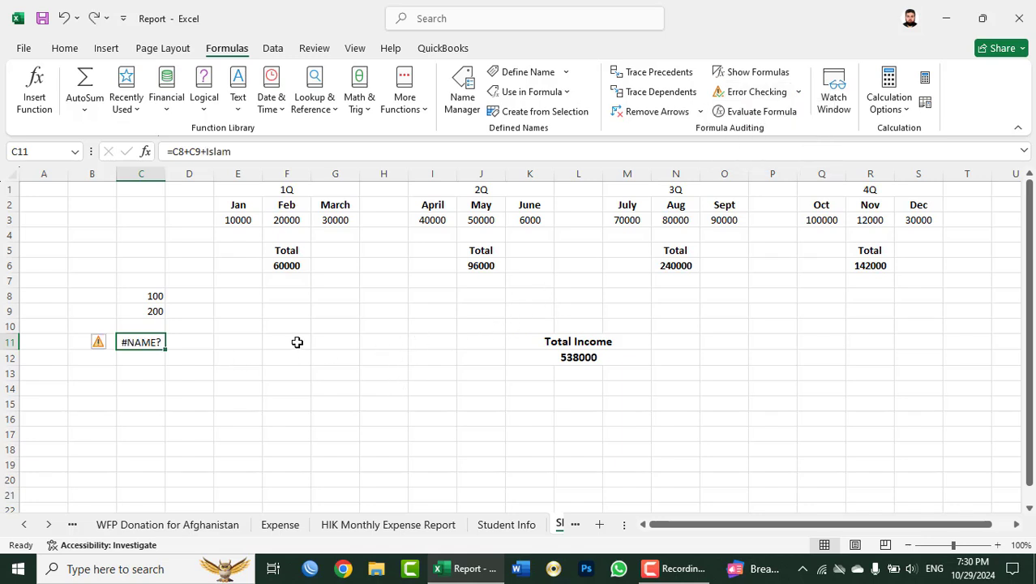
left_click(294, 343)
left_click(164, 347)
Clear C11 and enter =C8+C9+isl, producing a #NAME? error.
key("Delete")
type("=")
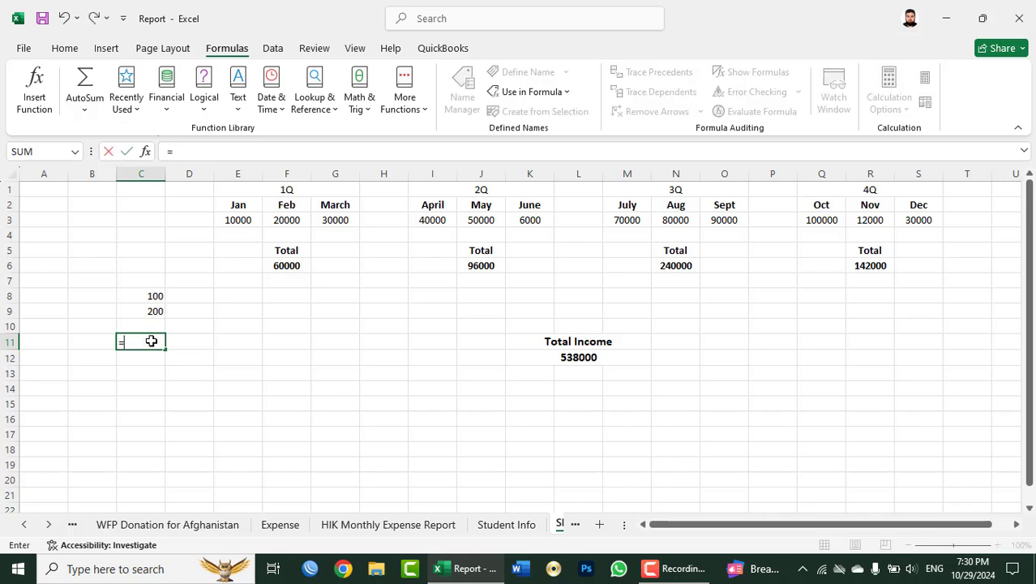
left_click(139, 298)
type("+")
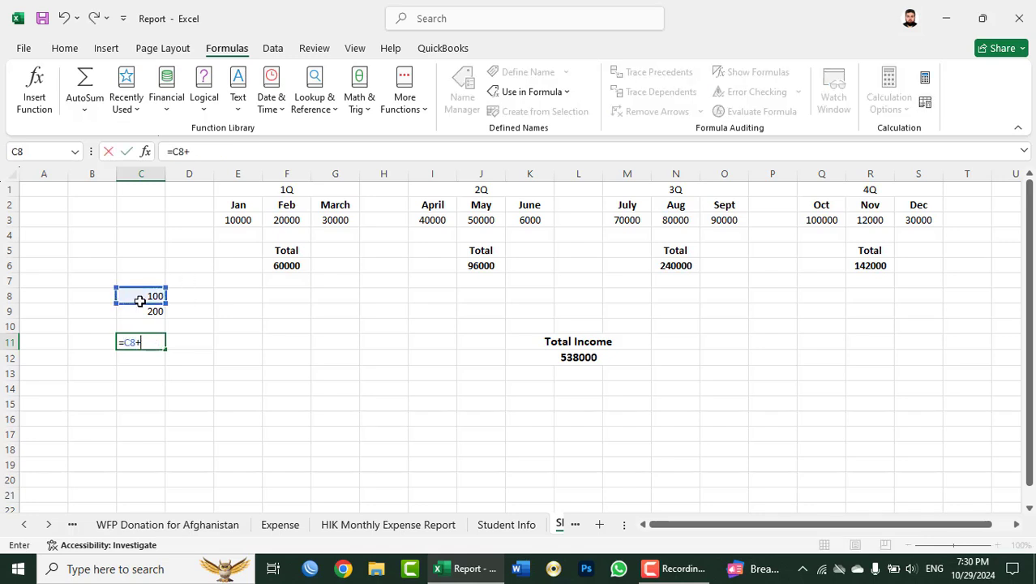
left_click(135, 316)
type("+")
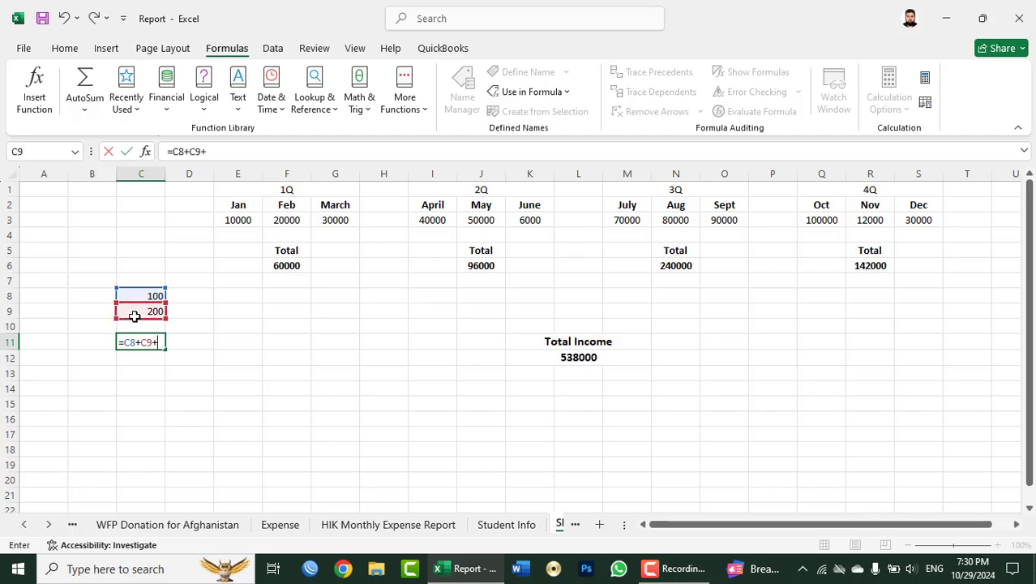
type("isl")
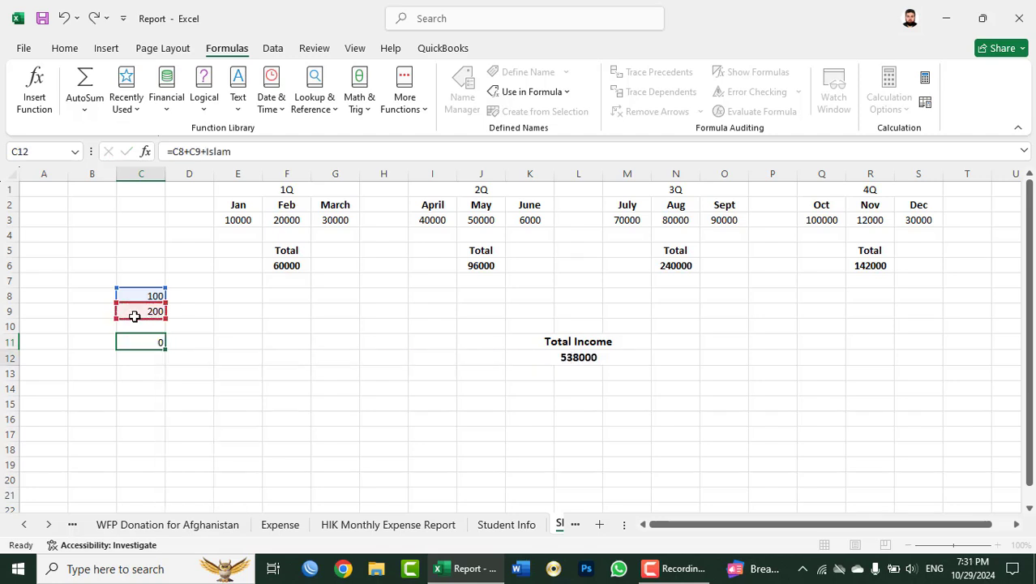
key("Return")
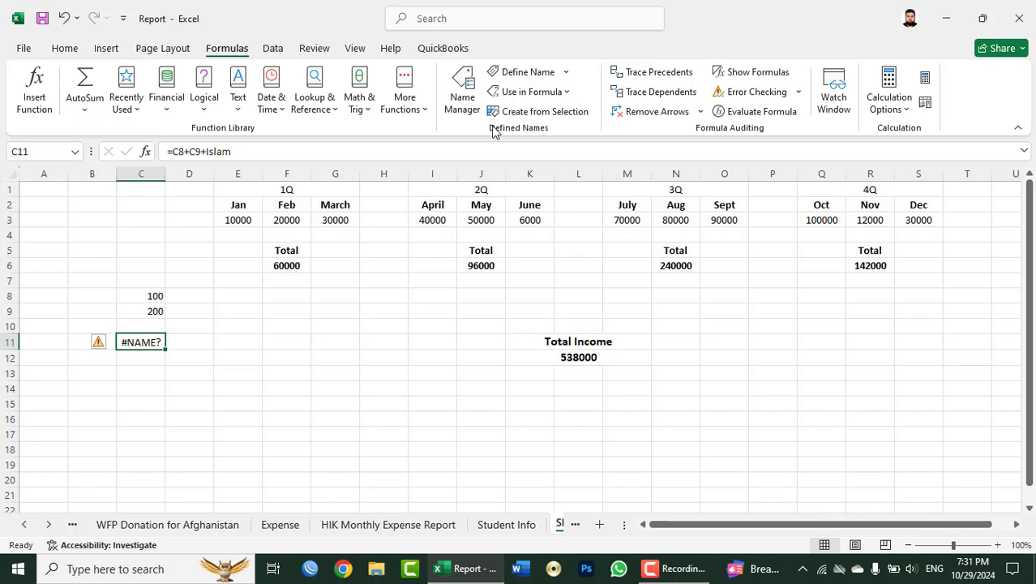
Use Trace Error on C11 to draw arrows from C8 and C9 to its #NAME? result.
left_click(798, 91)
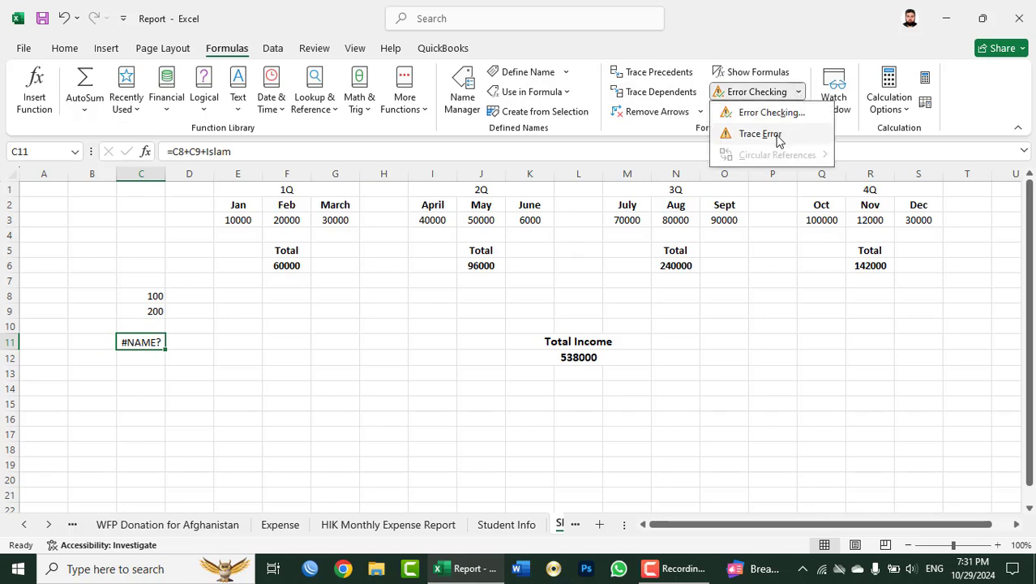
left_click(776, 136)
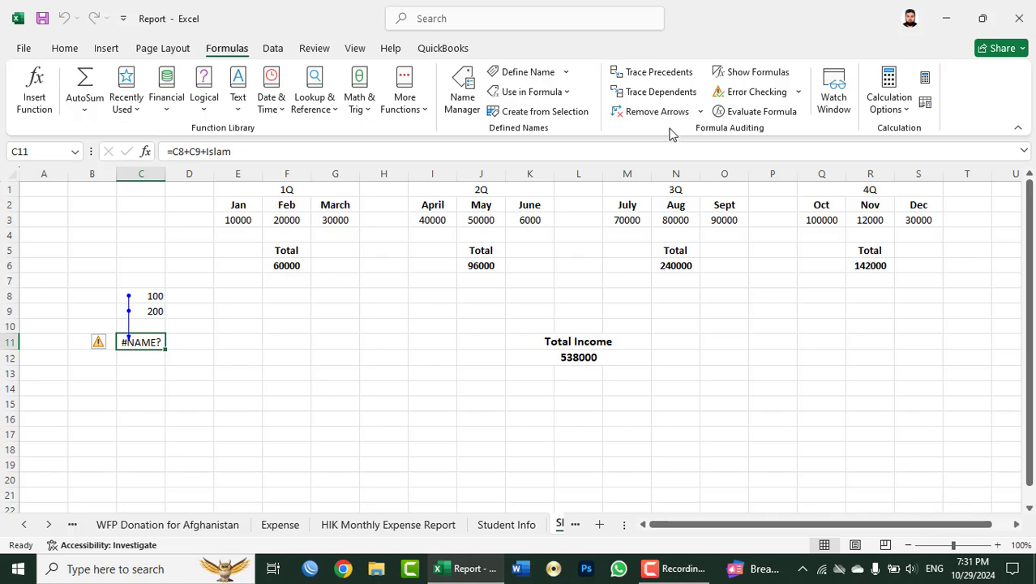
left_click(803, 94)
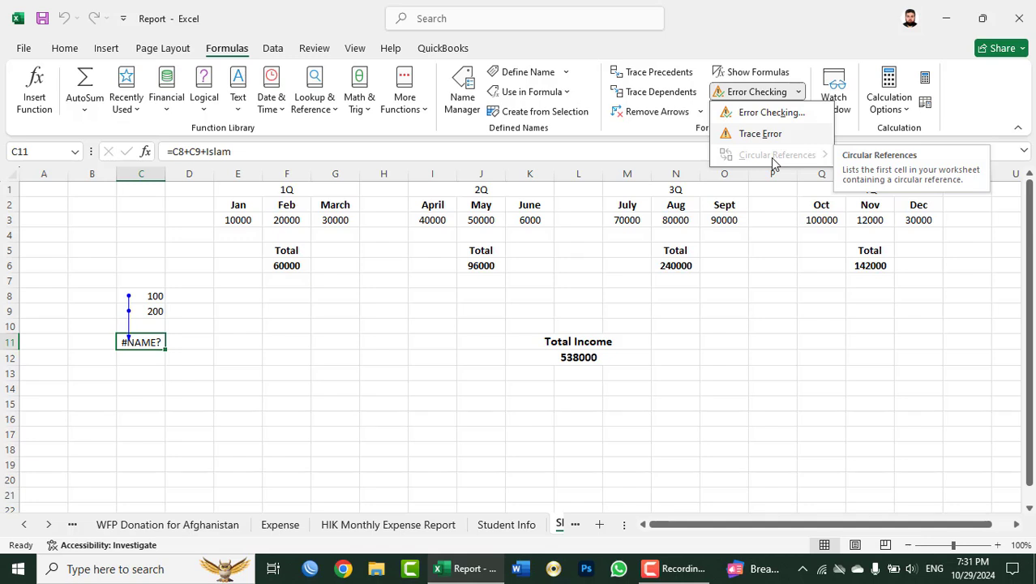
left_click(339, 291)
left_click(337, 310)
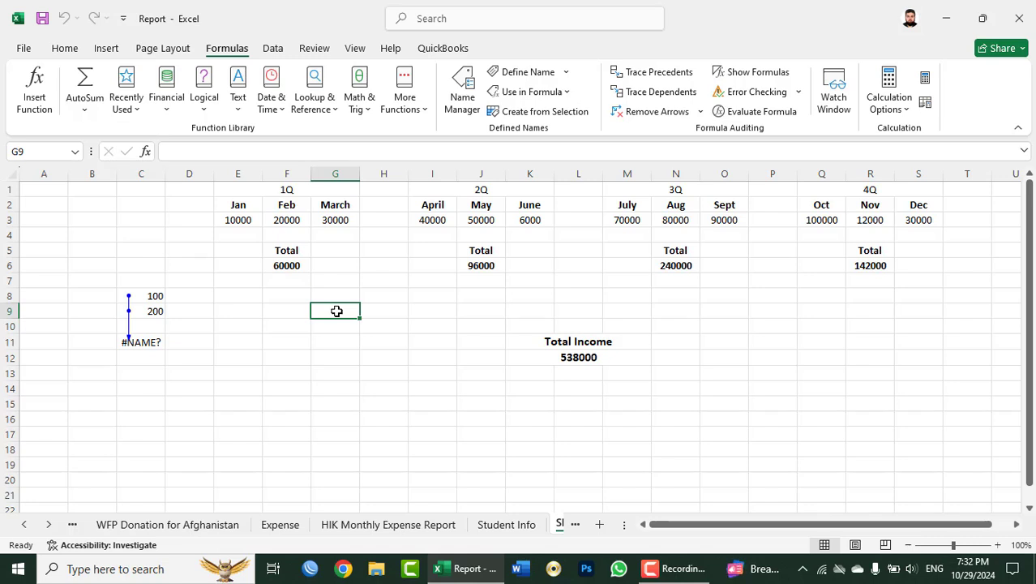
Enter =100+H12 in F12.
left_click(279, 360)
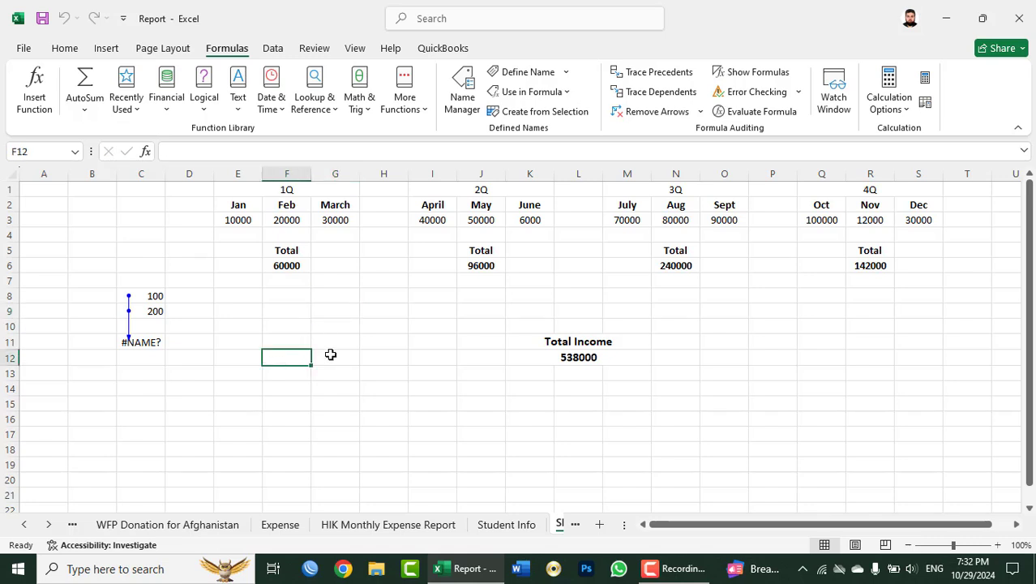
type("=100")
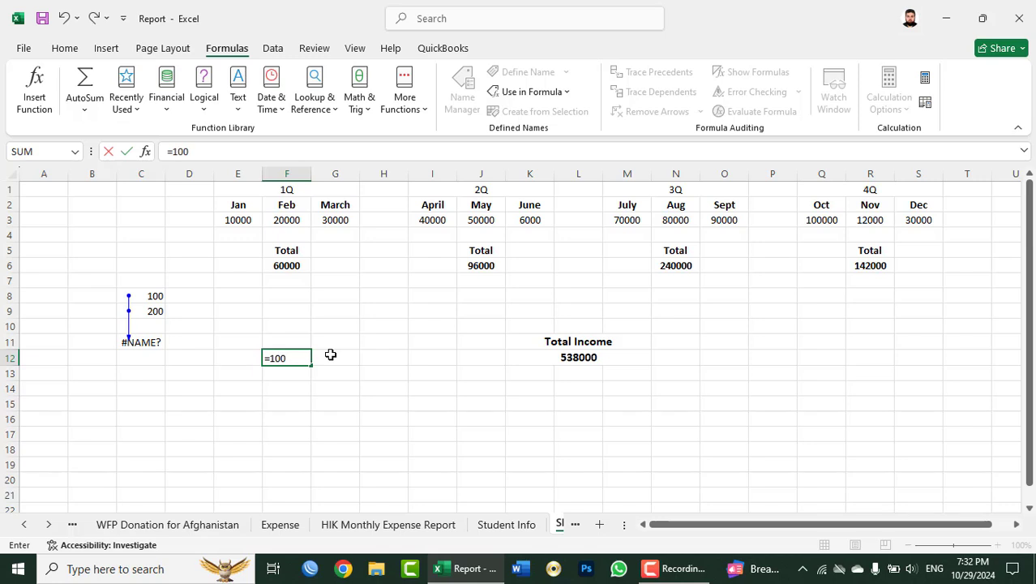
type("+")
left_click(395, 357)
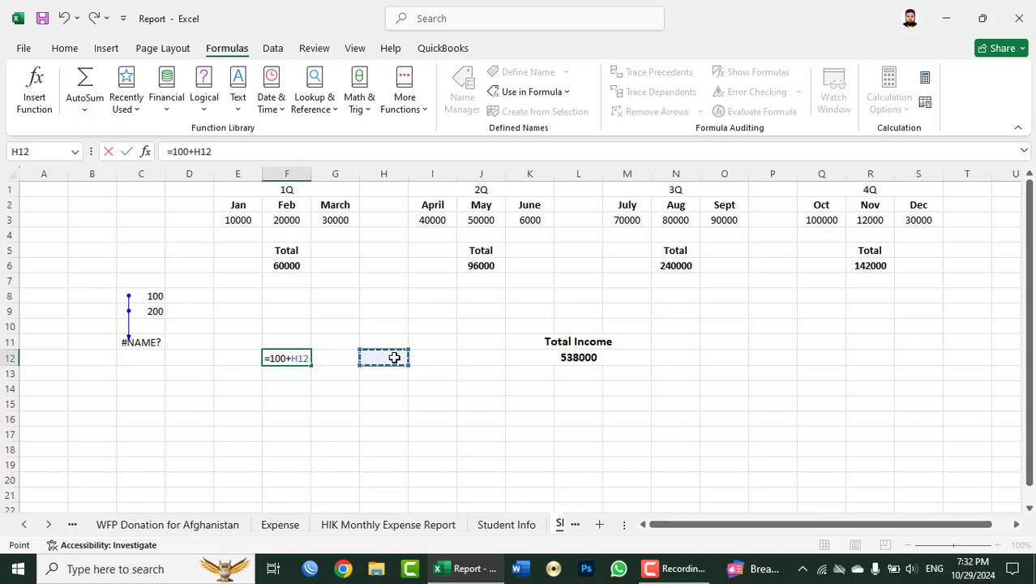
key("Return")
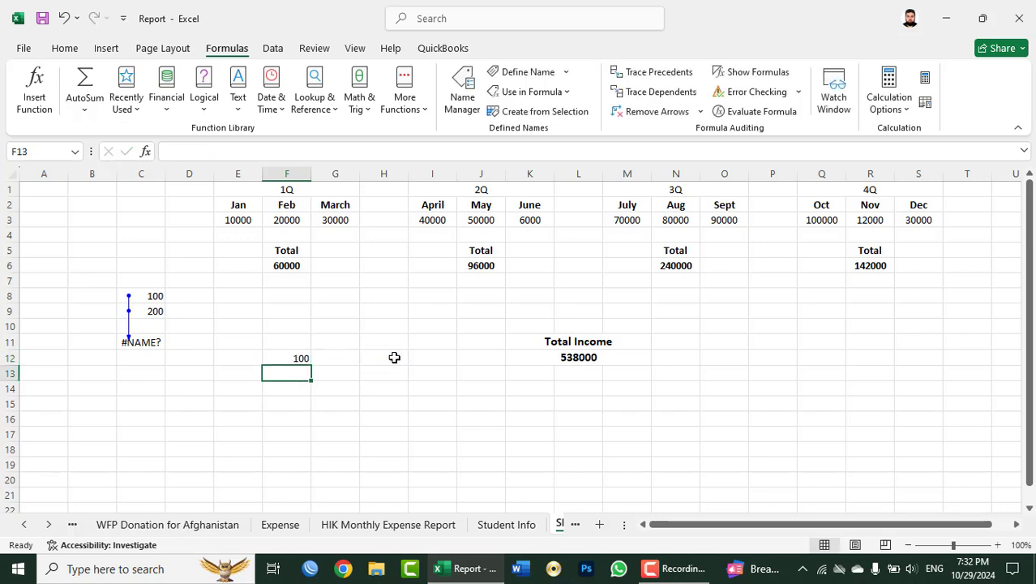
Enter =50+F12 in H12, creating a circular reference.
left_click(394, 357)
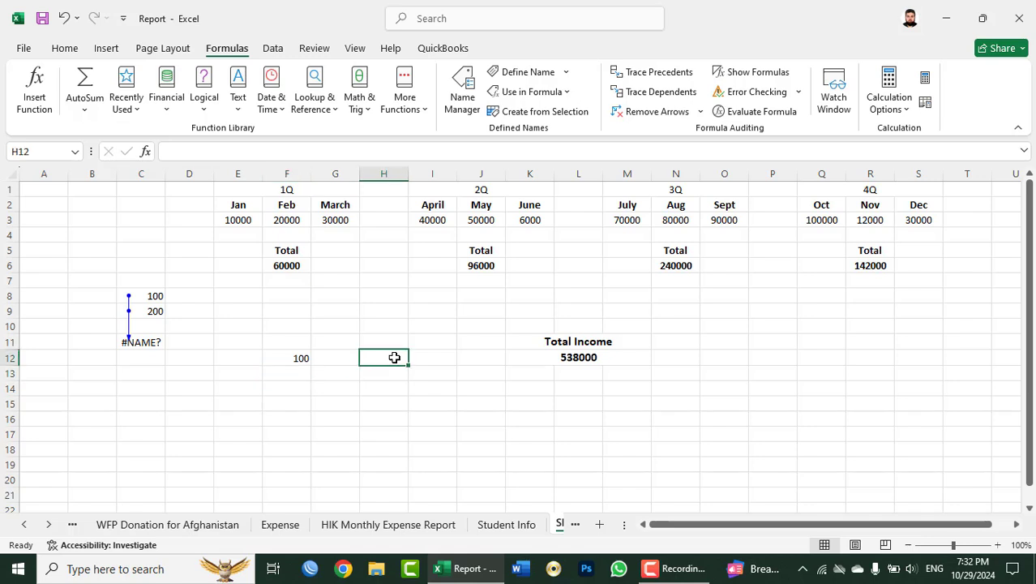
type("=")
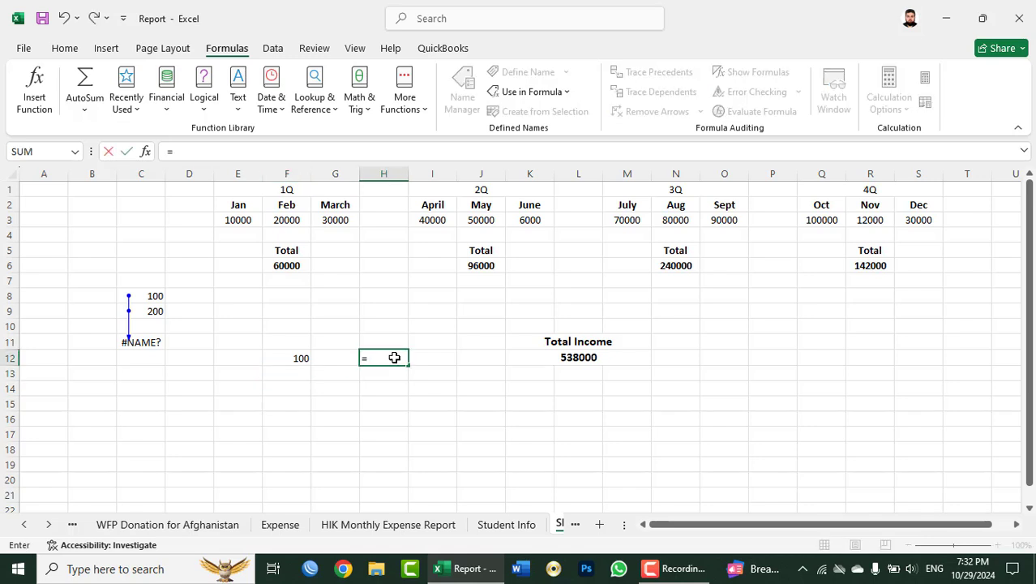
type("50+")
left_click(290, 357)
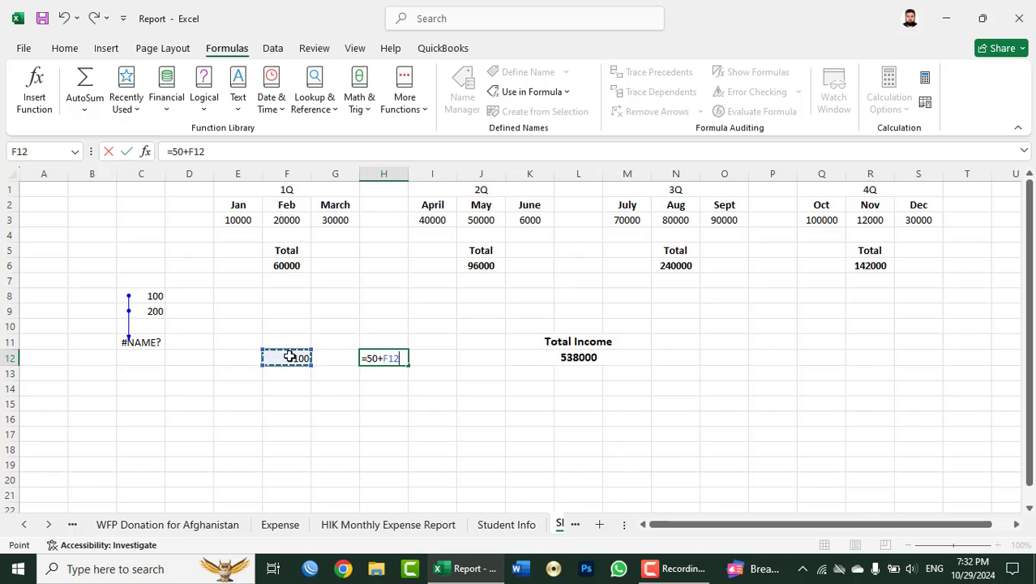
key("Return")
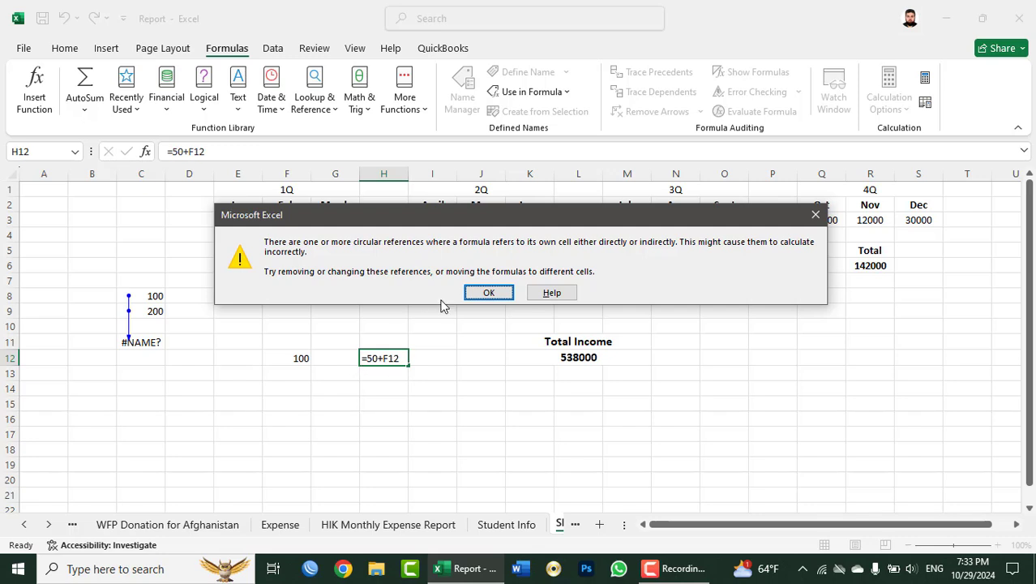
Dismiss the circular-reference warning and jump to the circular cell F12 via Error Checking.
left_click(488, 294)
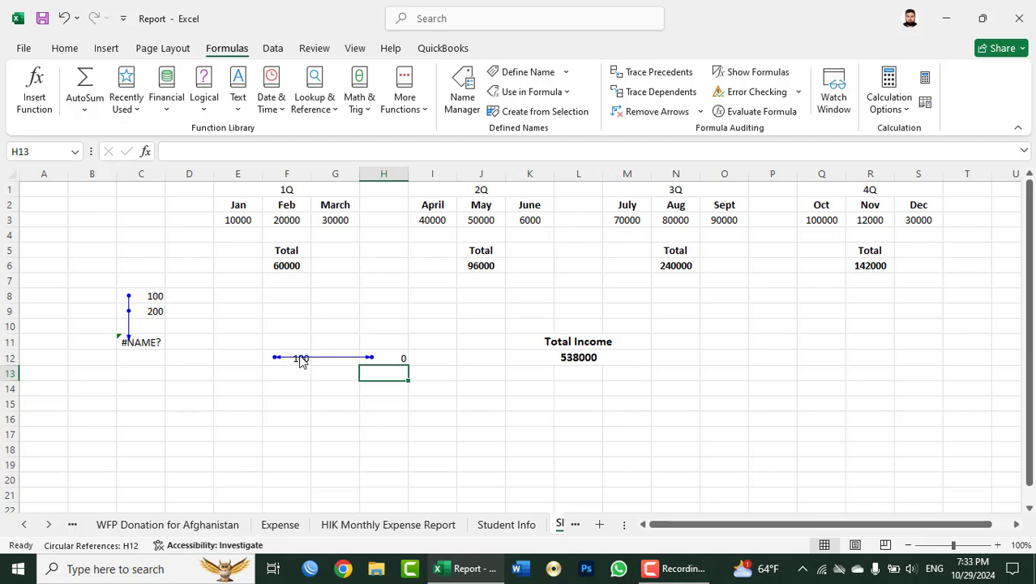
left_click(917, 295)
left_click(799, 92)
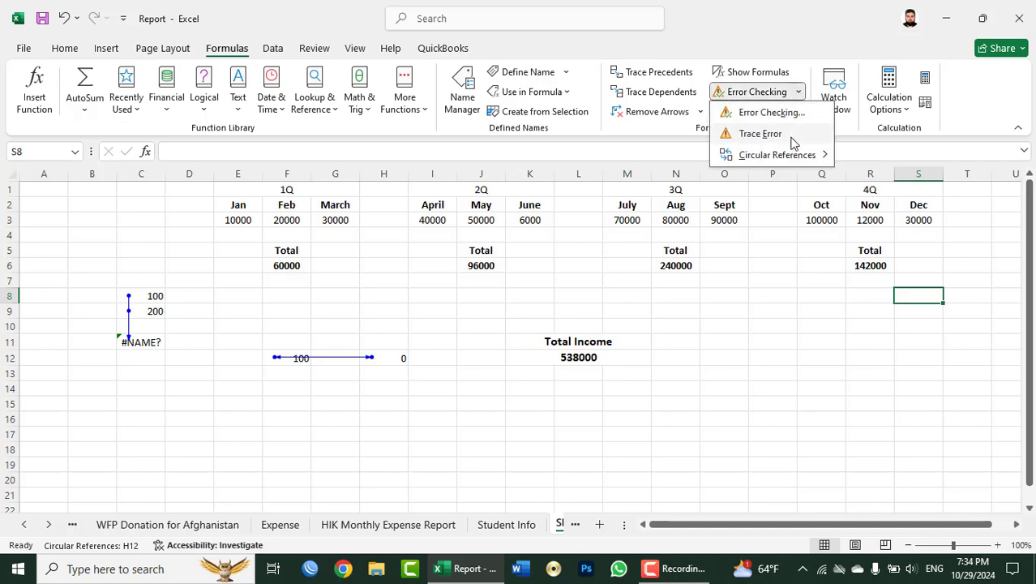
mouse_move(819, 154)
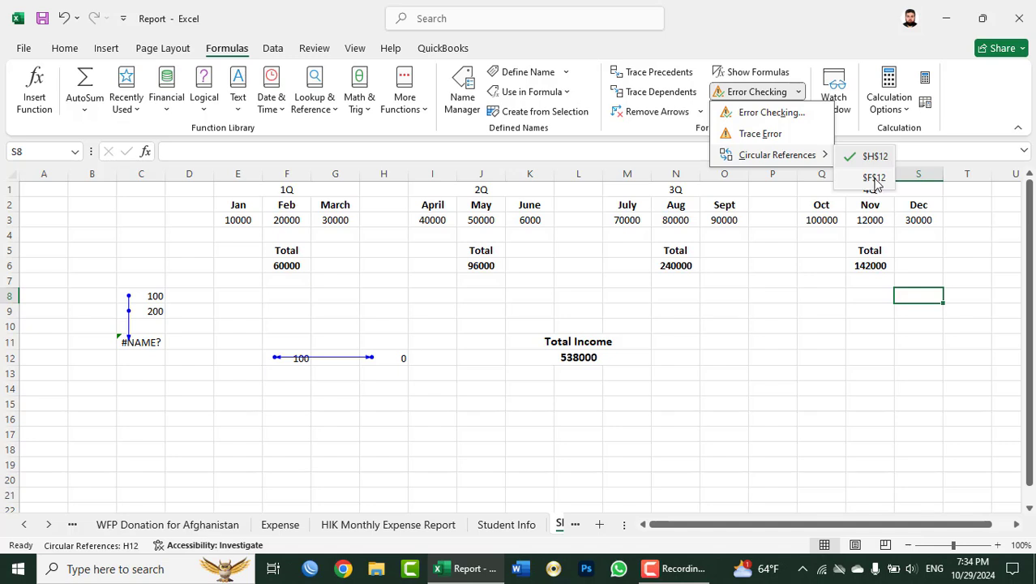
left_click(873, 178)
Jump to the second circular cell H12 from the Circular References list.
left_click(798, 92)
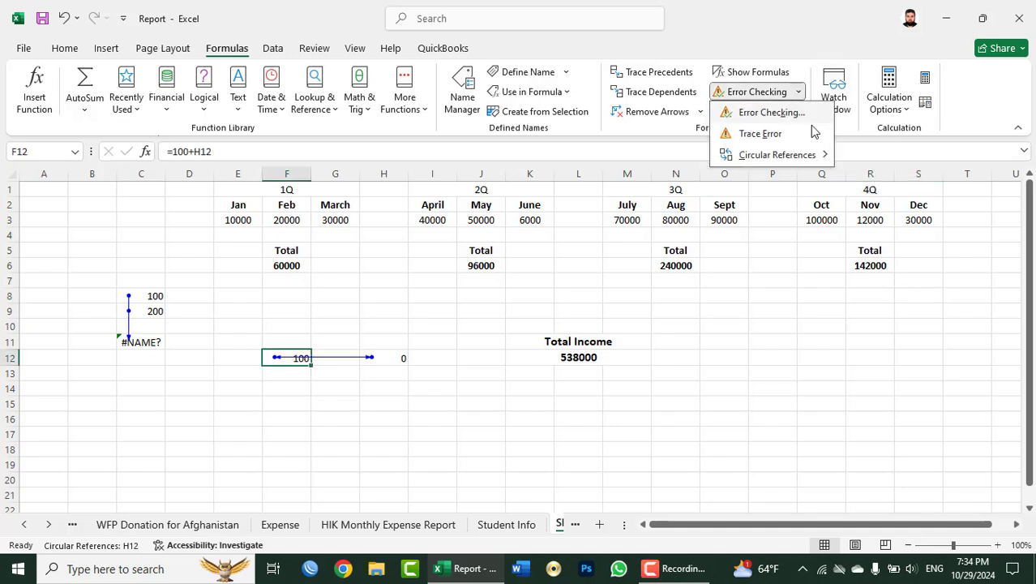
left_click(861, 156)
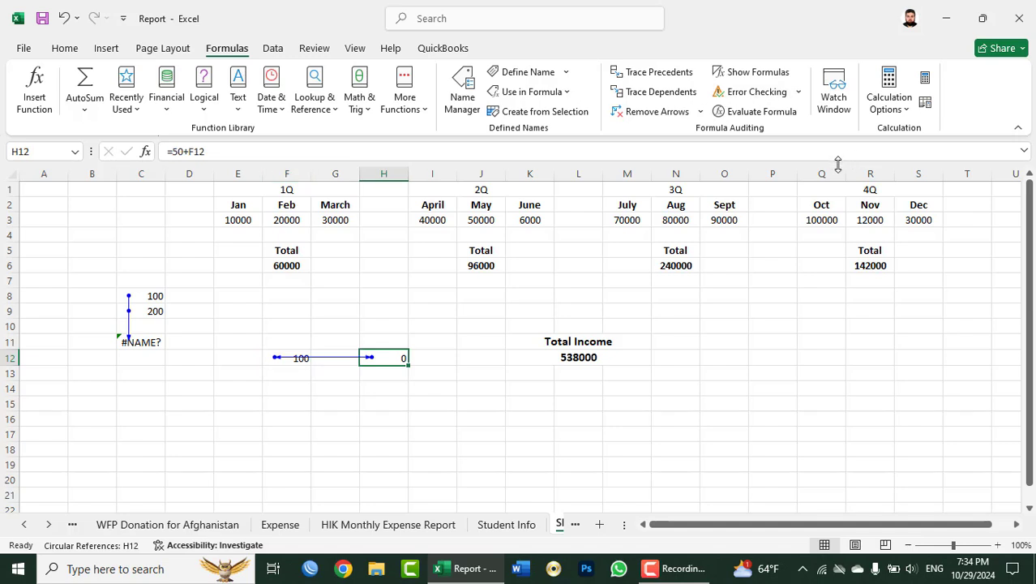
left_click(798, 92)
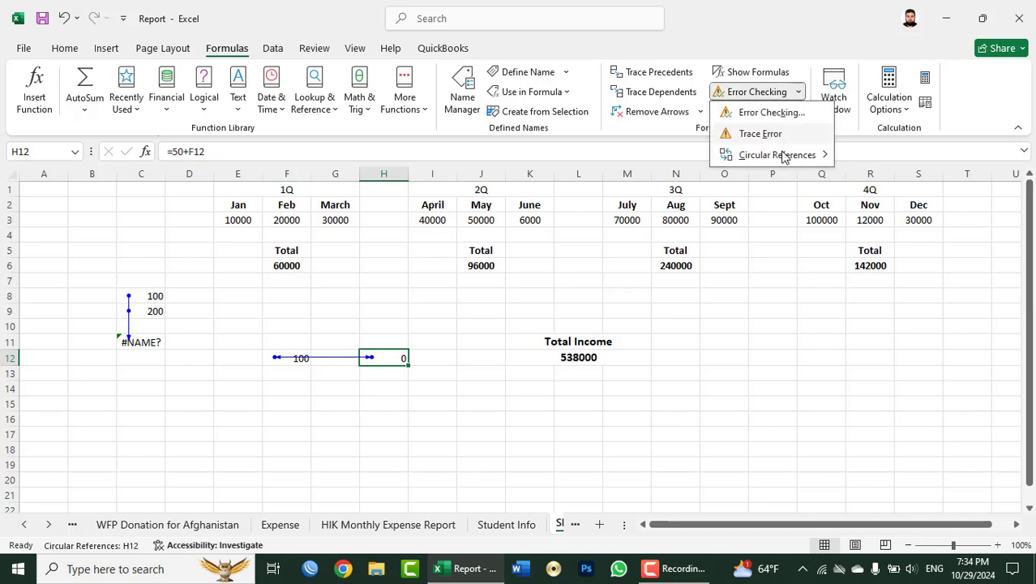
mouse_move(780, 159)
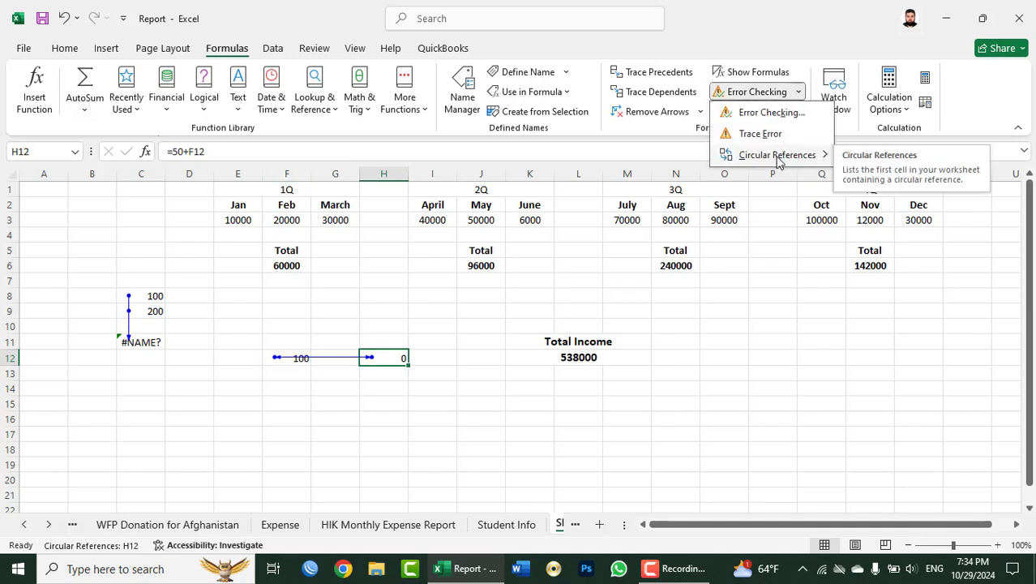
left_click(757, 311)
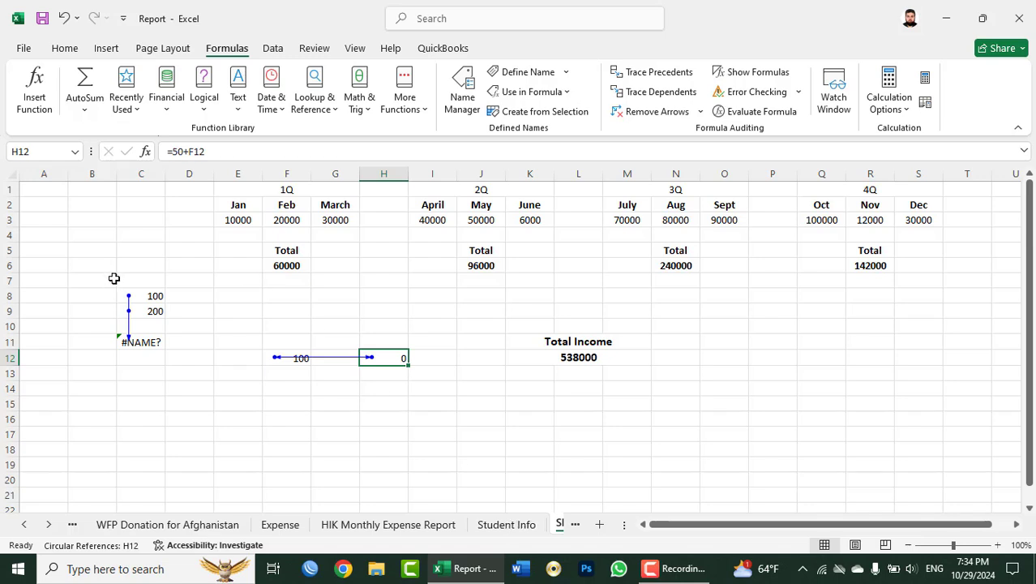
Clear the practice area B7:I15 and enter 1000 in C7 and 2000 in C8.
left_click_drag(110, 281, 436, 407)
key("Delete")
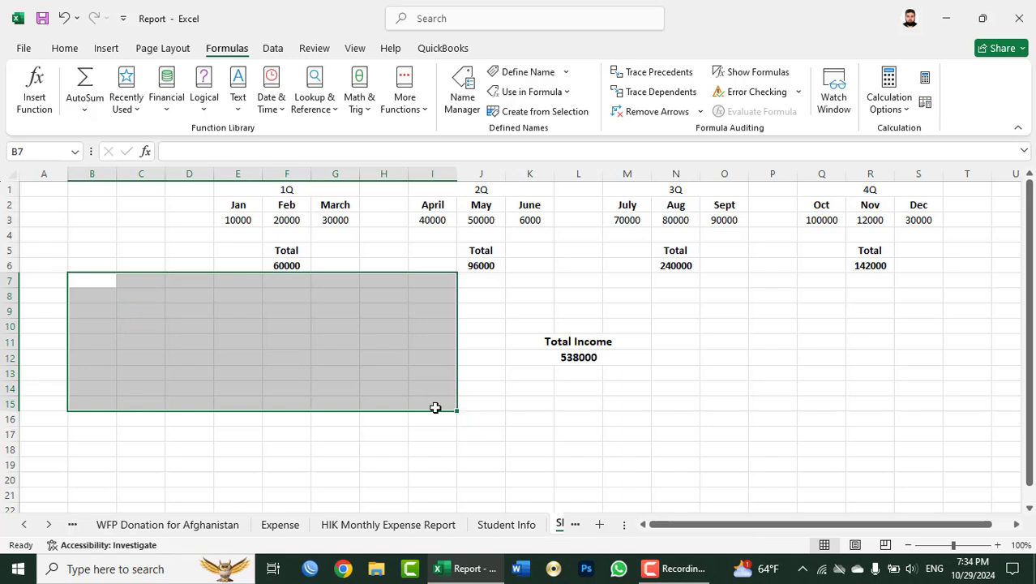
left_click(127, 280)
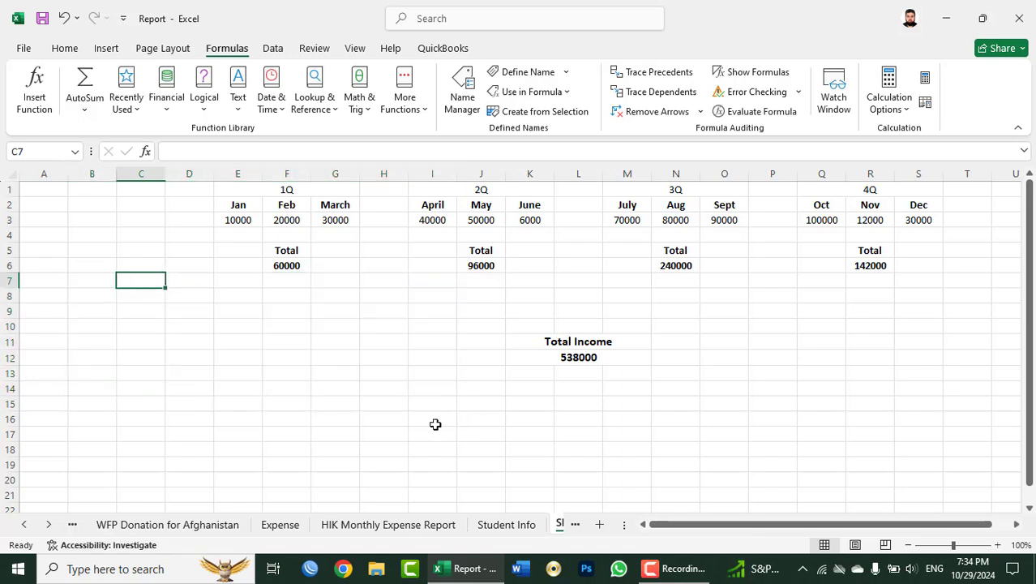
type("1000")
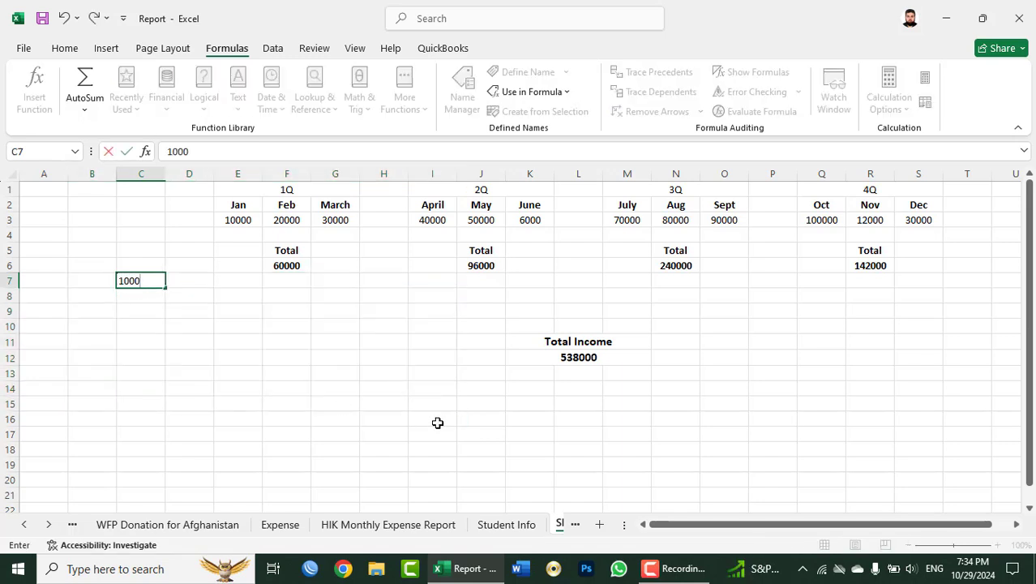
key("Return")
type("20000")
key("BackSpace")
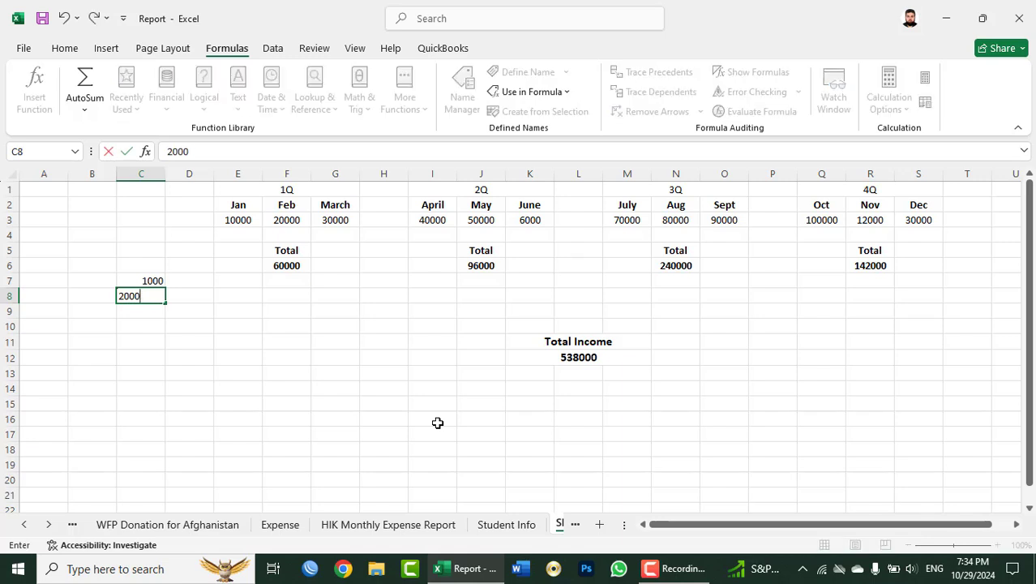
key("Return")
Enter =C7+C8+ncome in C11 so it shows a #NAME? error.
key("Down")
key("Down")
type("=")
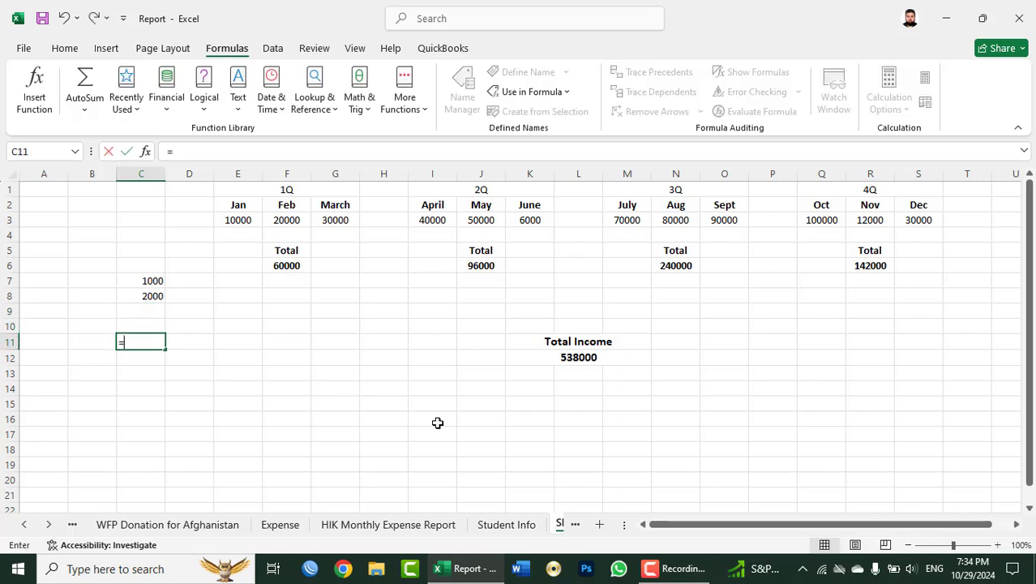
type("su")
key("BackSpace")
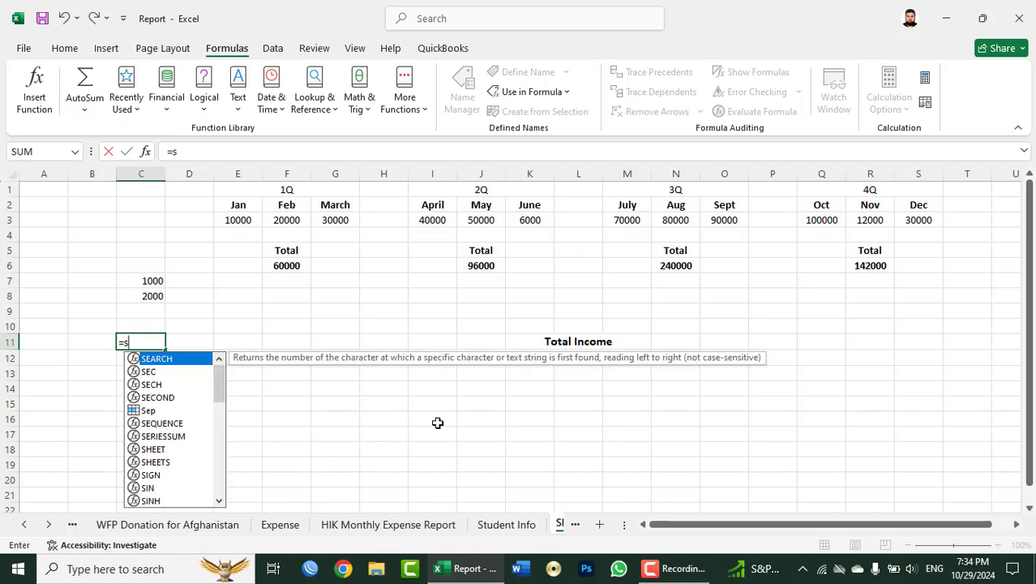
key("BackSpace")
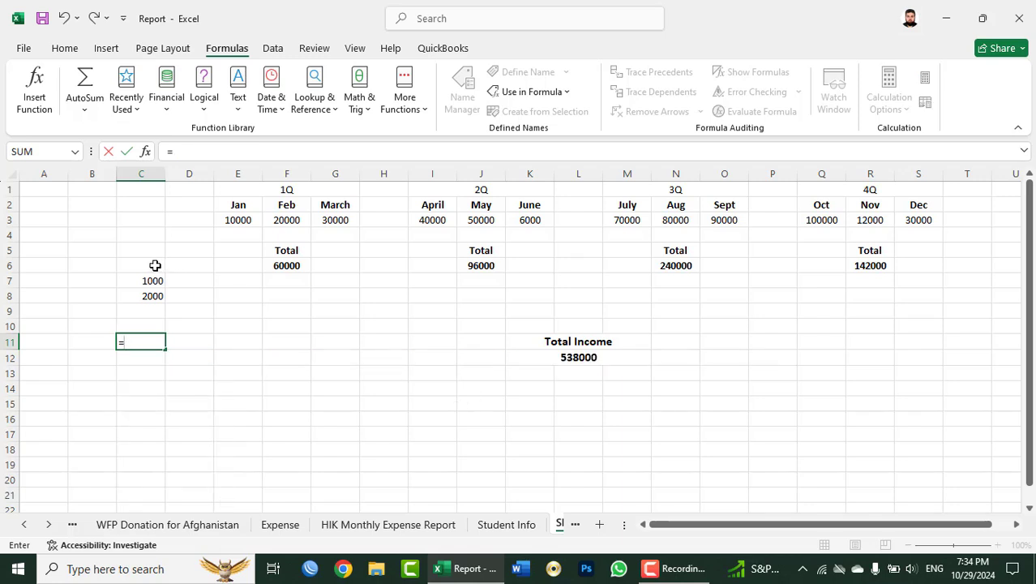
left_click(141, 281)
type("+")
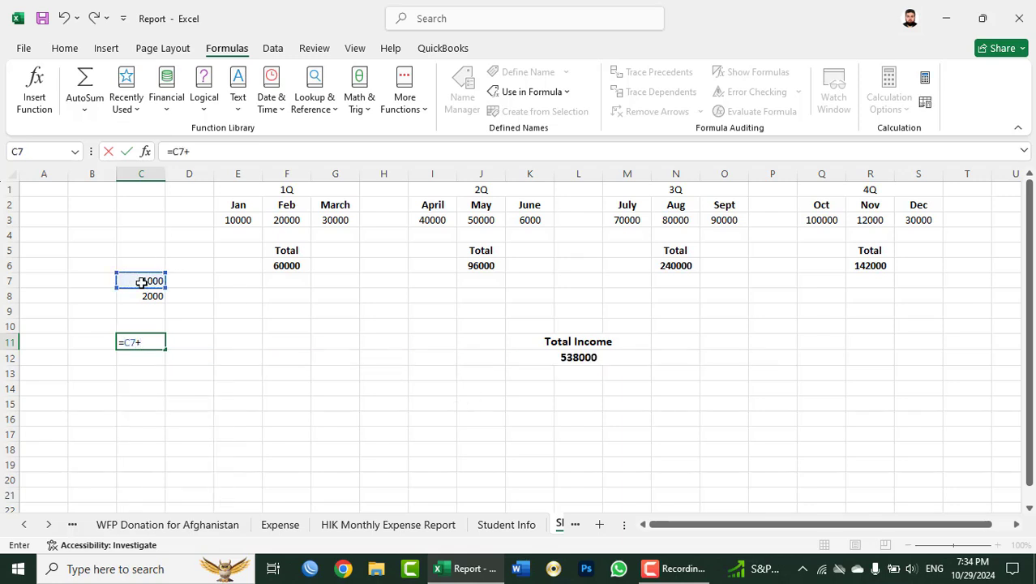
left_click(144, 296)
type("+I")
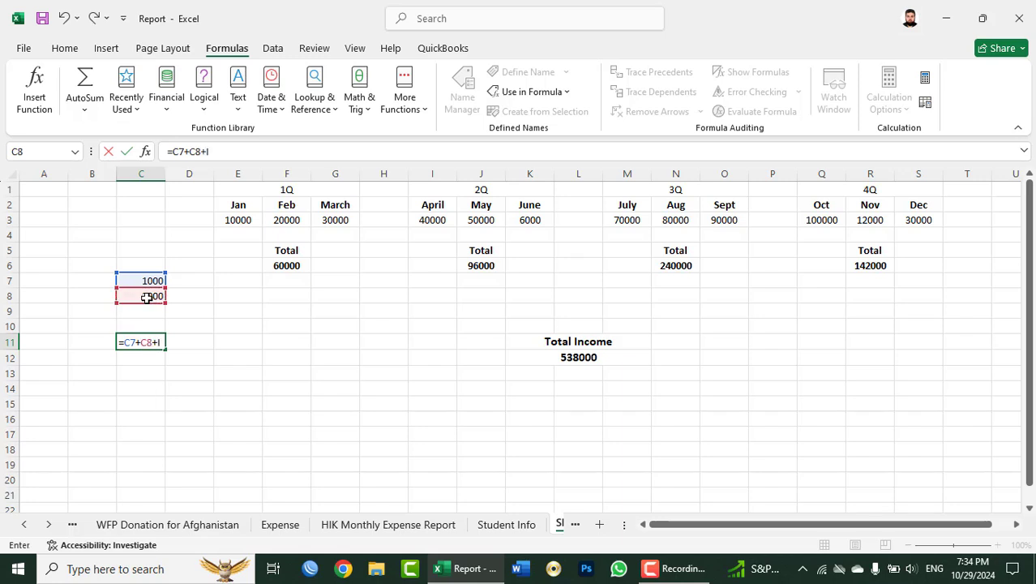
type("ncome")
key("Return")
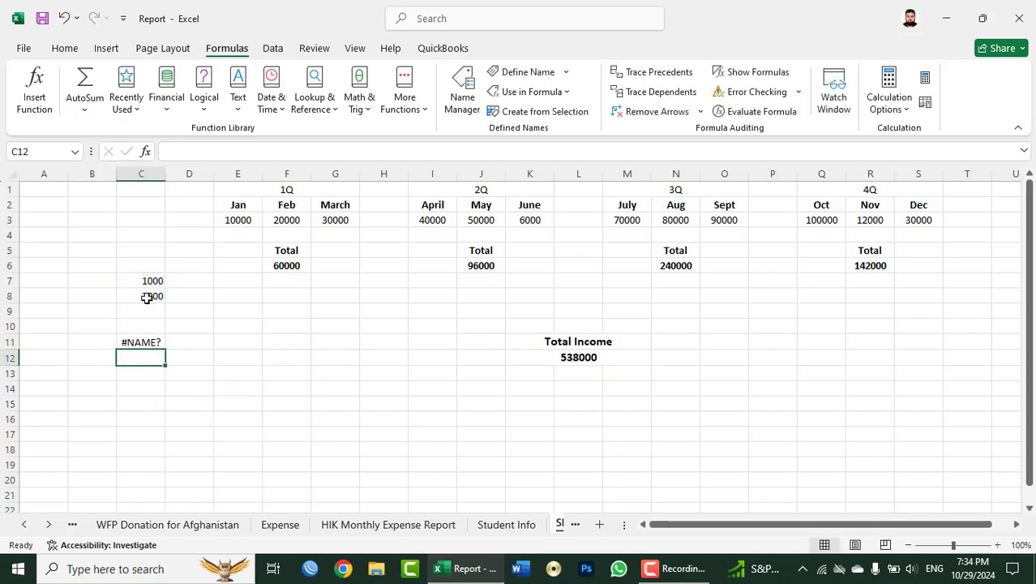
left_click(142, 344)
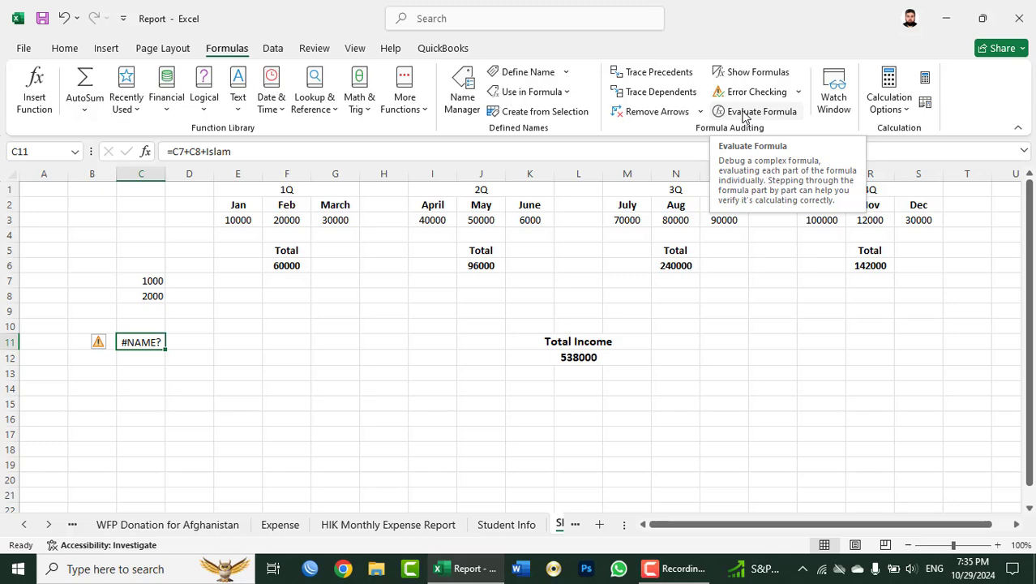
left_click(746, 117)
mouse_move(667, 89)
left_mouse_down()
mouse_move(790, 315)
mouse_move(539, 279)
left_mouse_up()
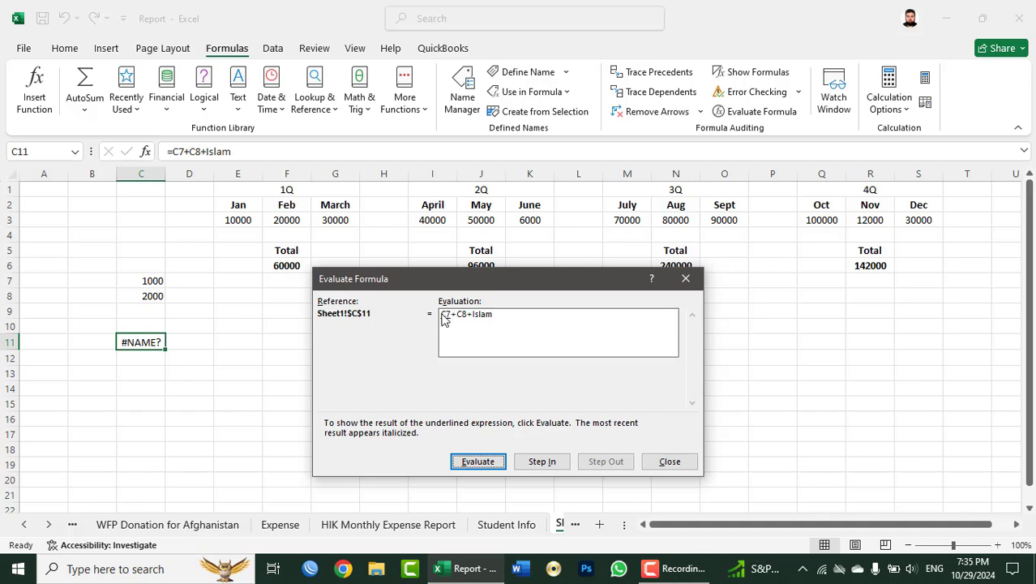
left_click(470, 460)
left_click(476, 463)
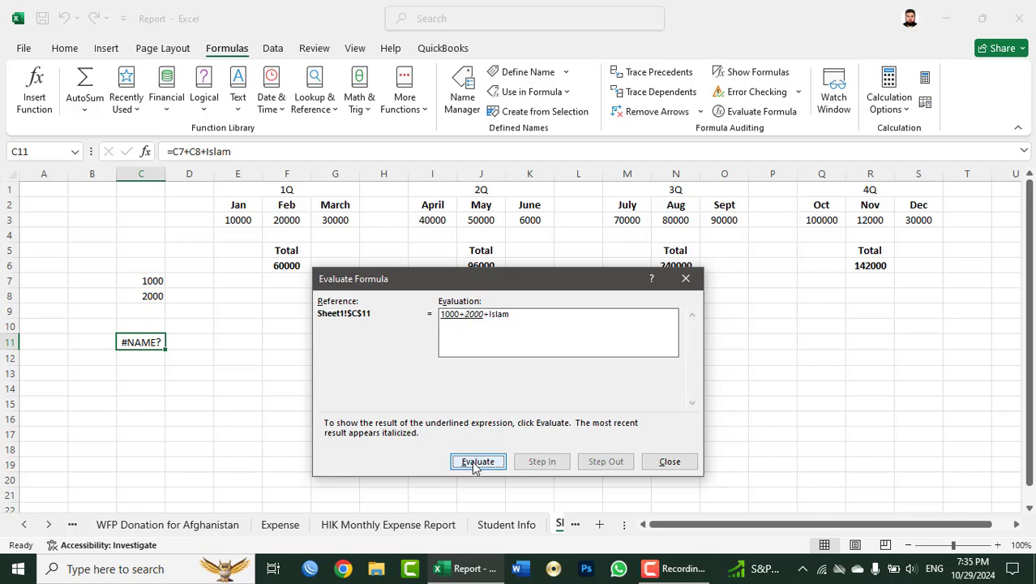
left_click(476, 464)
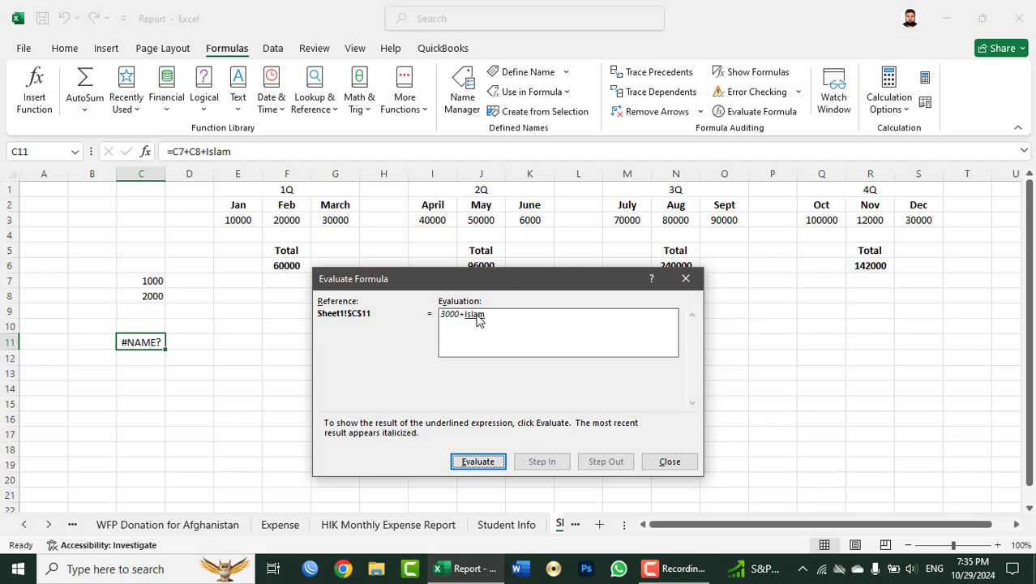
left_click(480, 460)
left_click(486, 464)
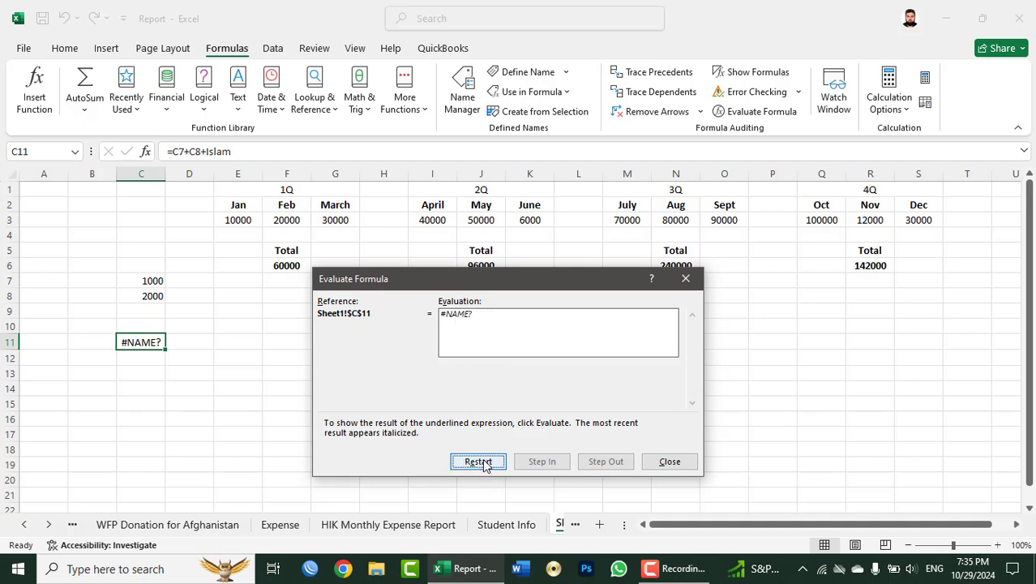
left_click(485, 464)
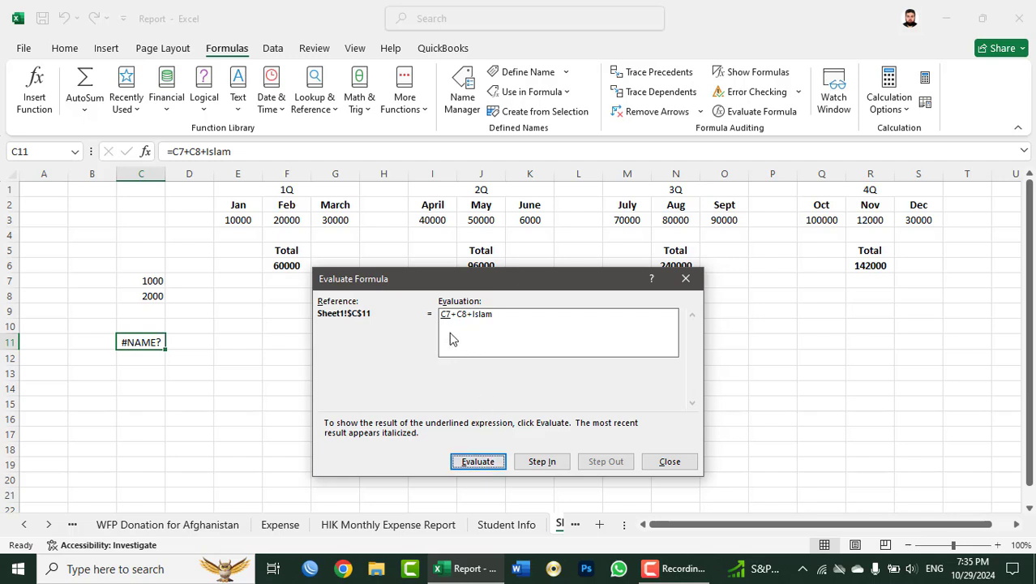
left_click(540, 464)
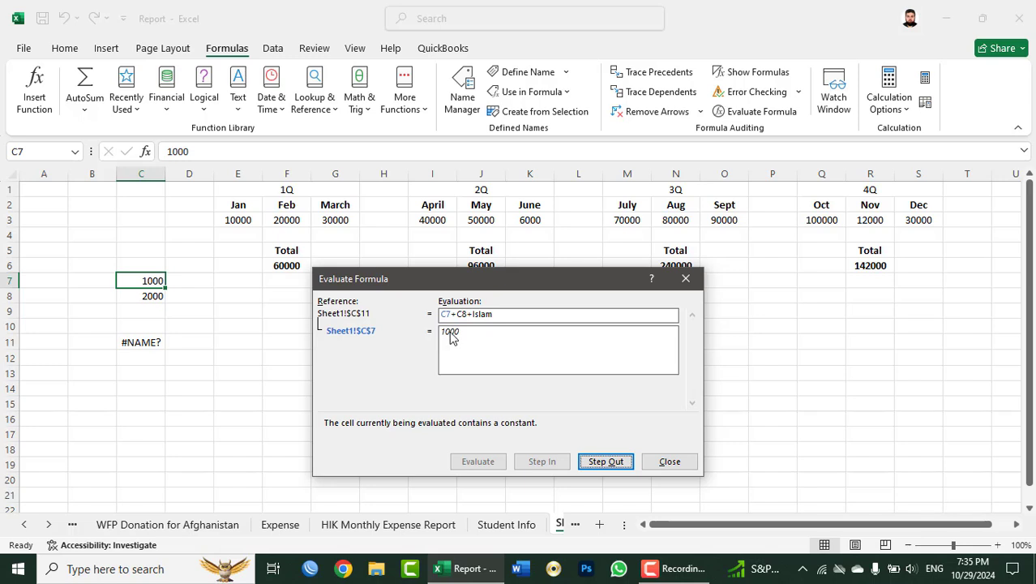
left_click(606, 462)
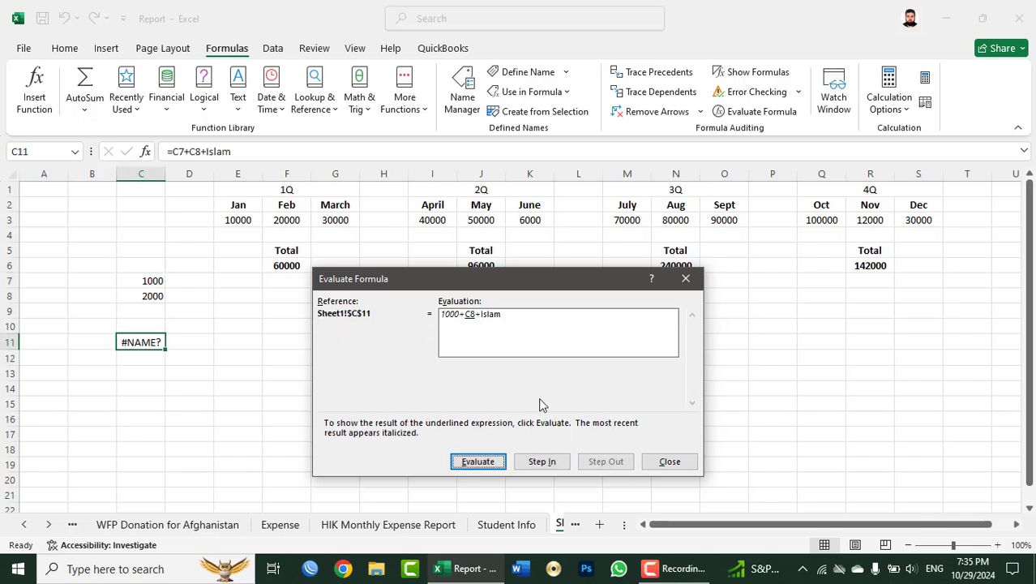
left_click(542, 462)
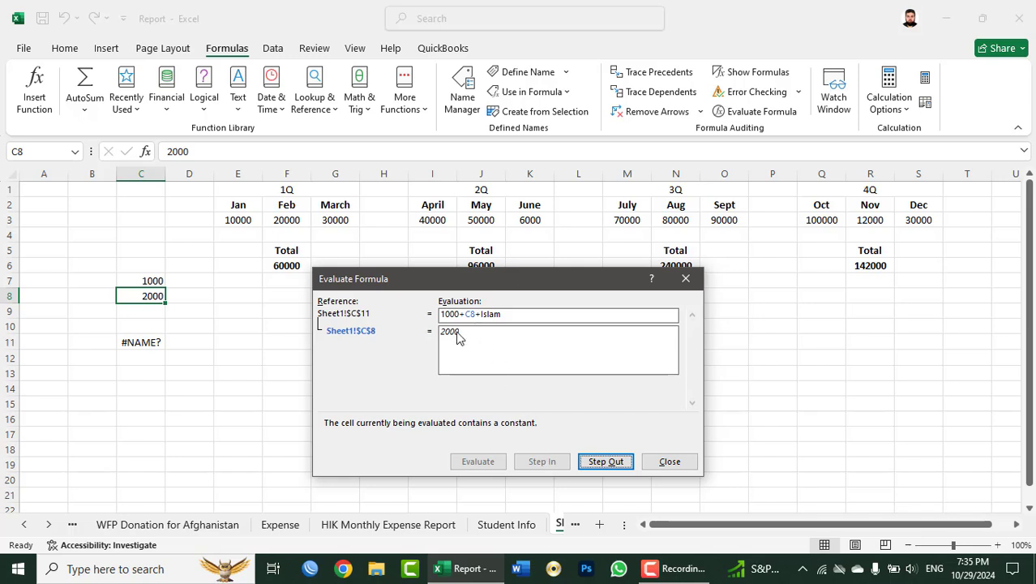
left_click(608, 464)
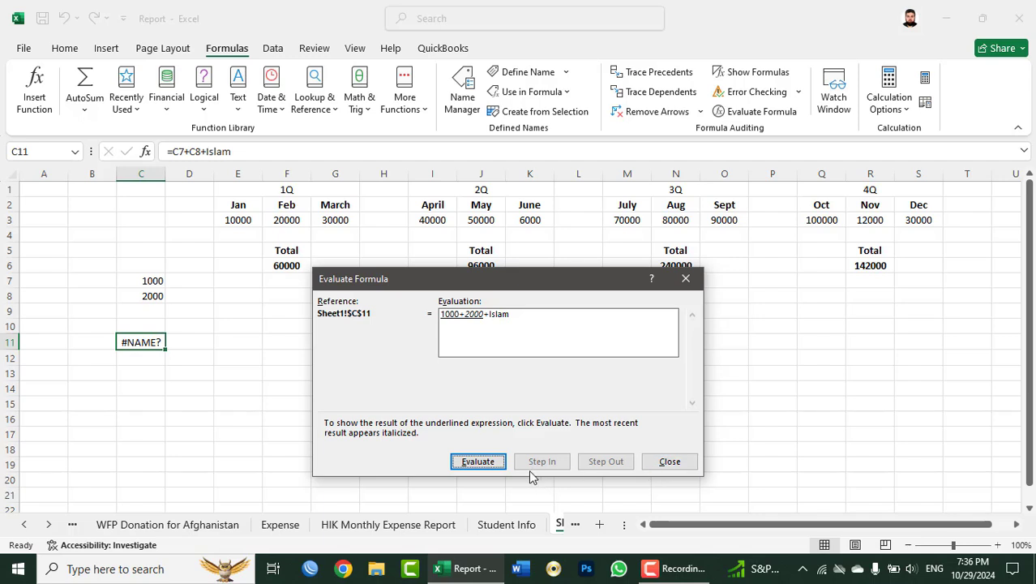
left_click(682, 461)
On the HIK Monthly Expense Report sheet, add a 'Total' header in N2.
left_click(725, 310)
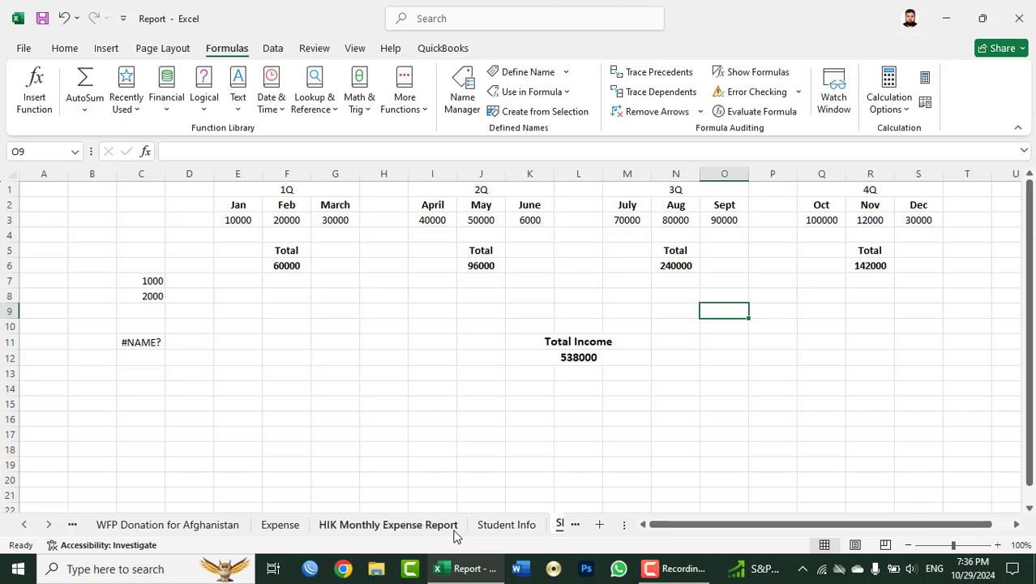
left_click(361, 526)
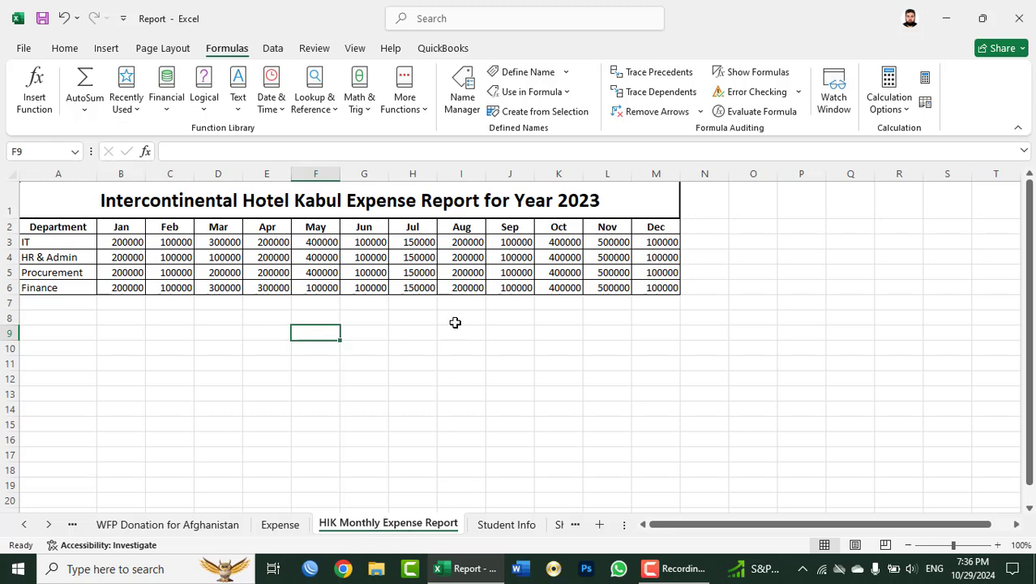
scroll(425, 279, "up", 1, "ctrl")
scroll(426, 279, "up", 1, "ctrl")
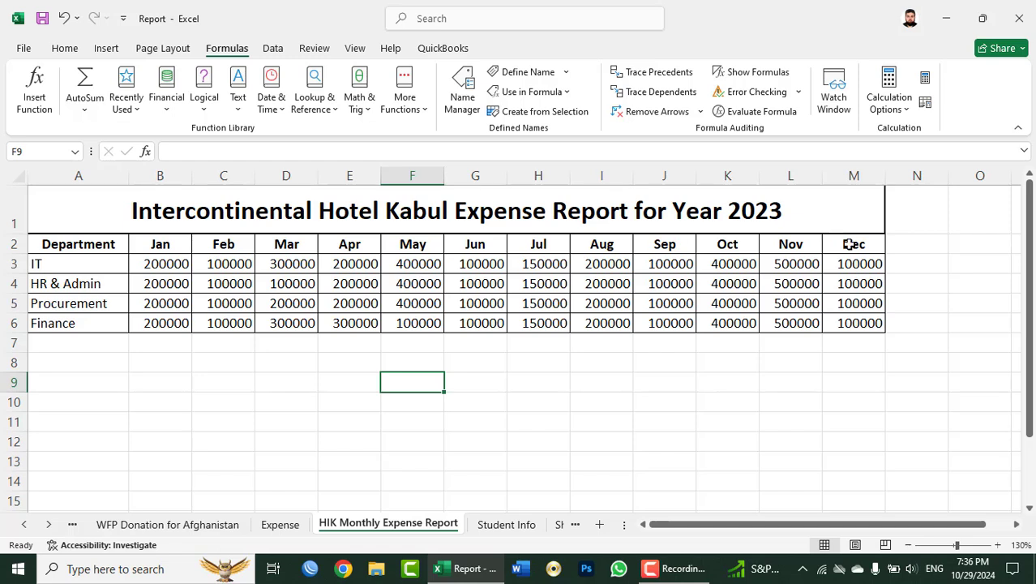
left_click(909, 248)
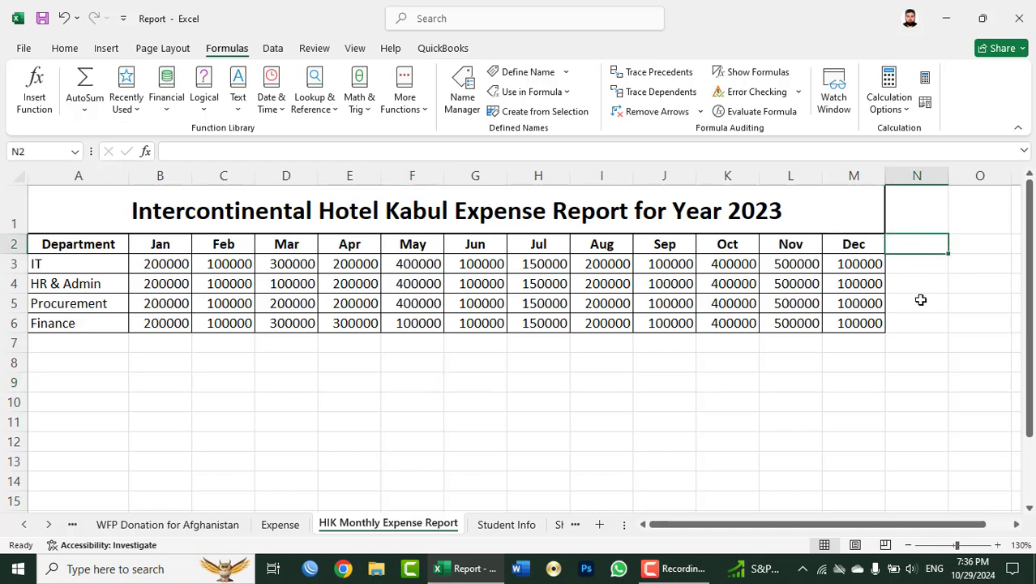
type("Total")
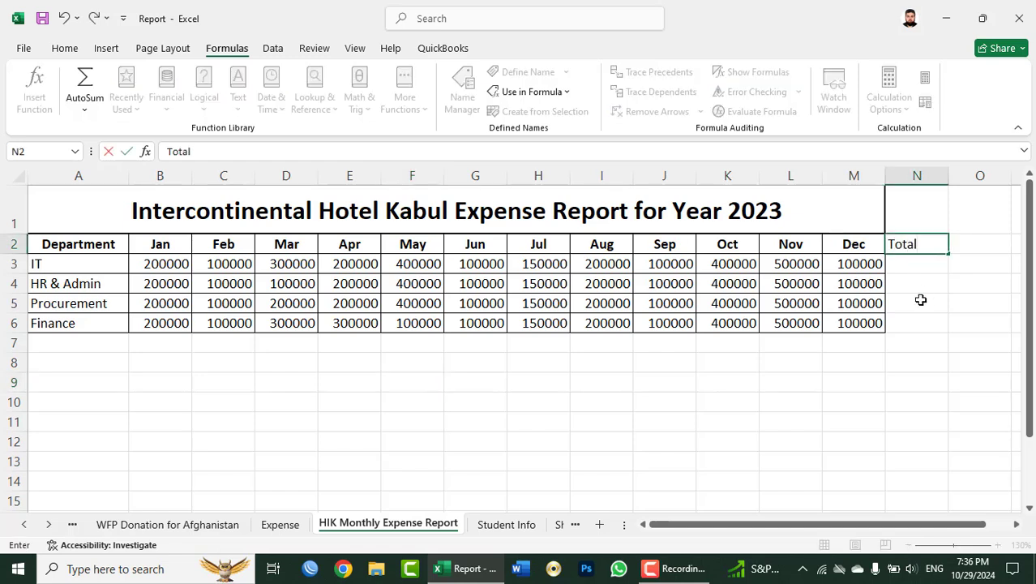
key("Return")
Sum IT's Jan–Dec values in N3, then remove the filled-down copies from N4:N6.
type("=sum")
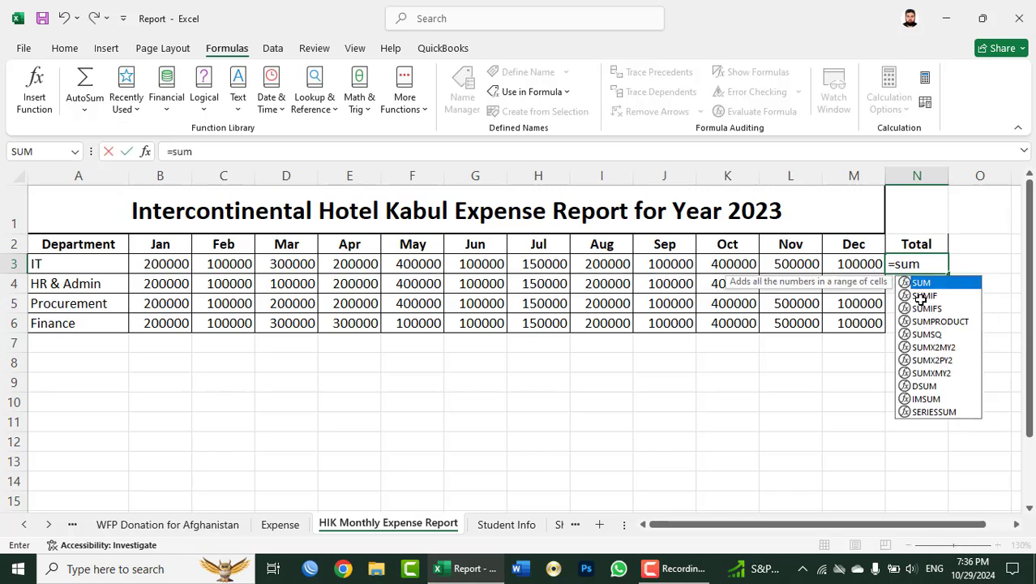
type("(")
left_click_drag(847, 266, 169, 268)
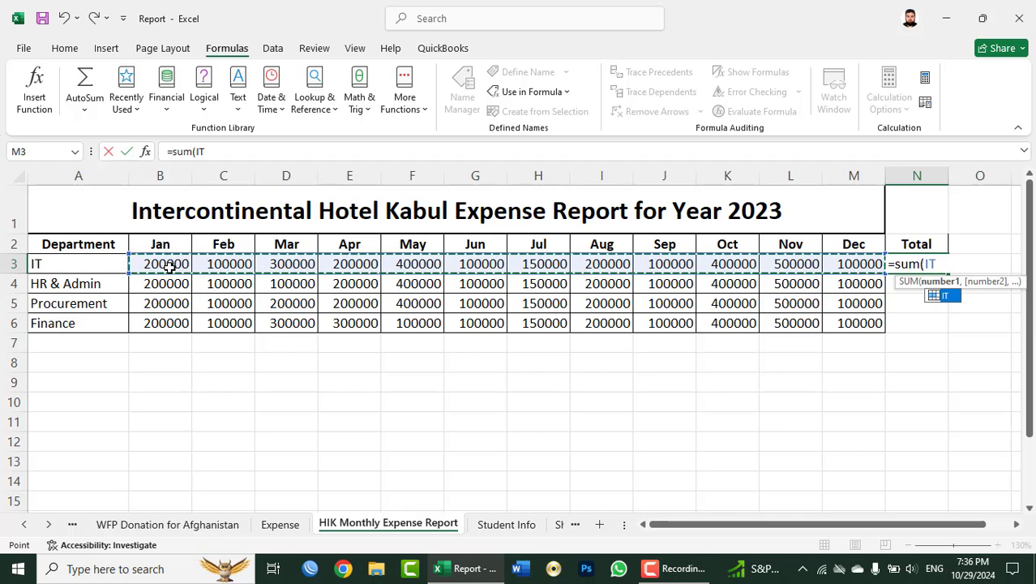
key("Return")
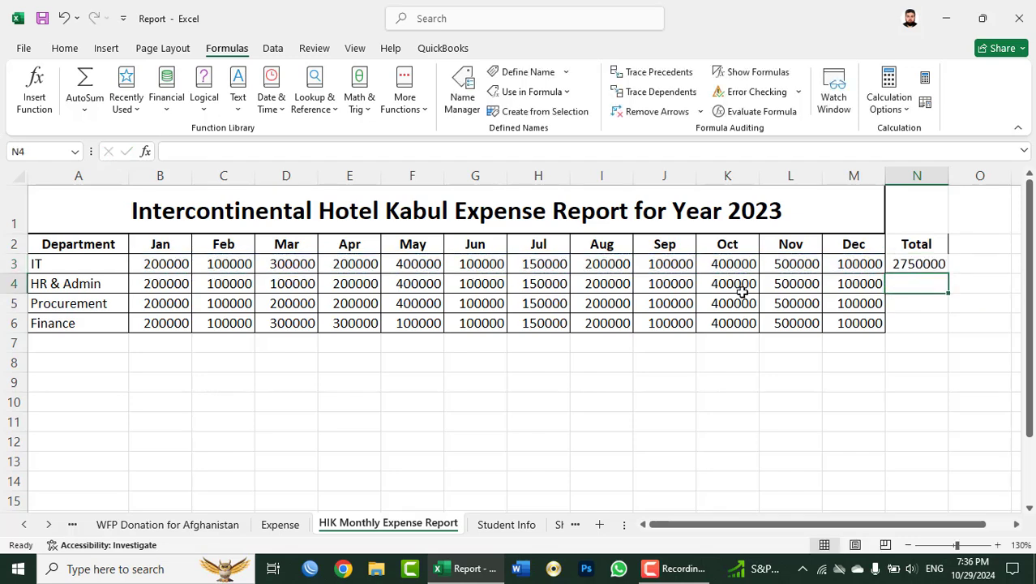
left_click_drag(891, 263, 908, 324)
key("ctrl+d")
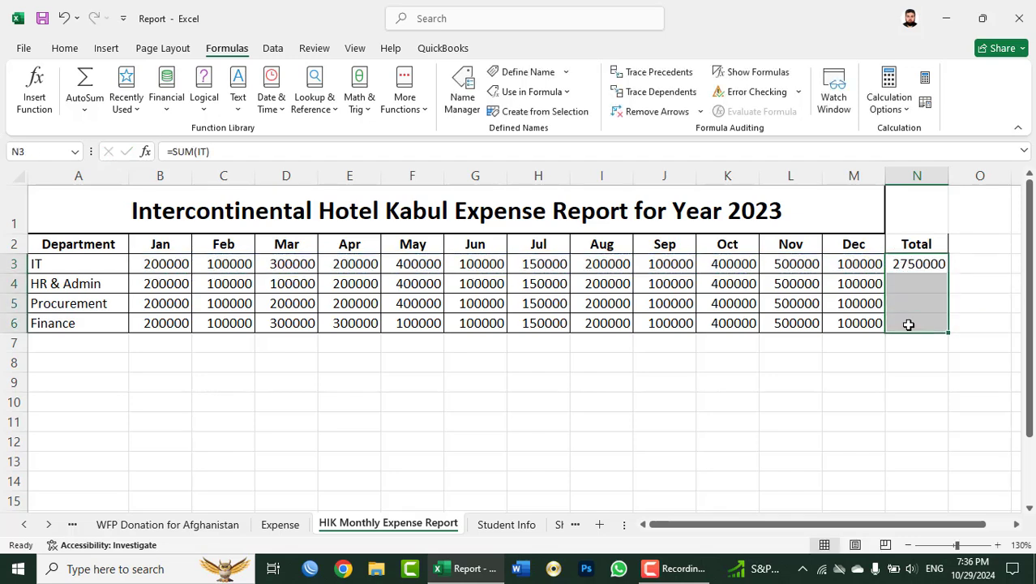
left_click(911, 283)
left_click(905, 266)
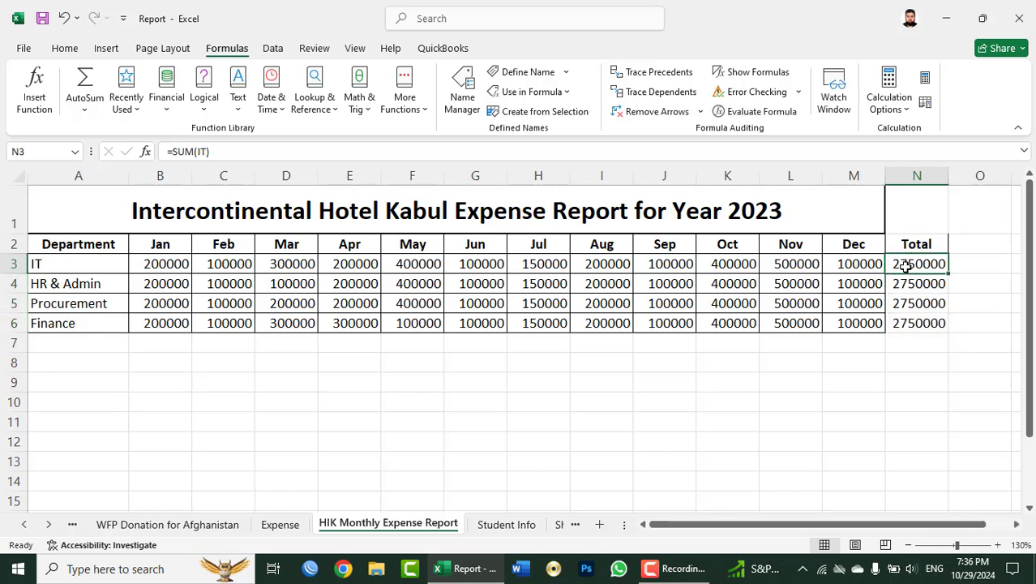
left_click(905, 289)
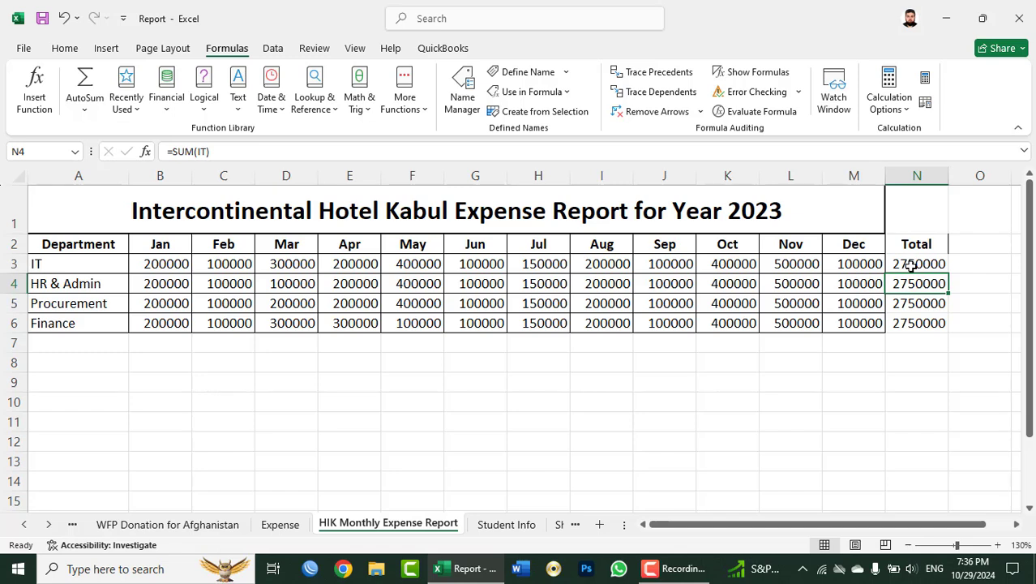
key("shift+Down")
key("shift+Down")
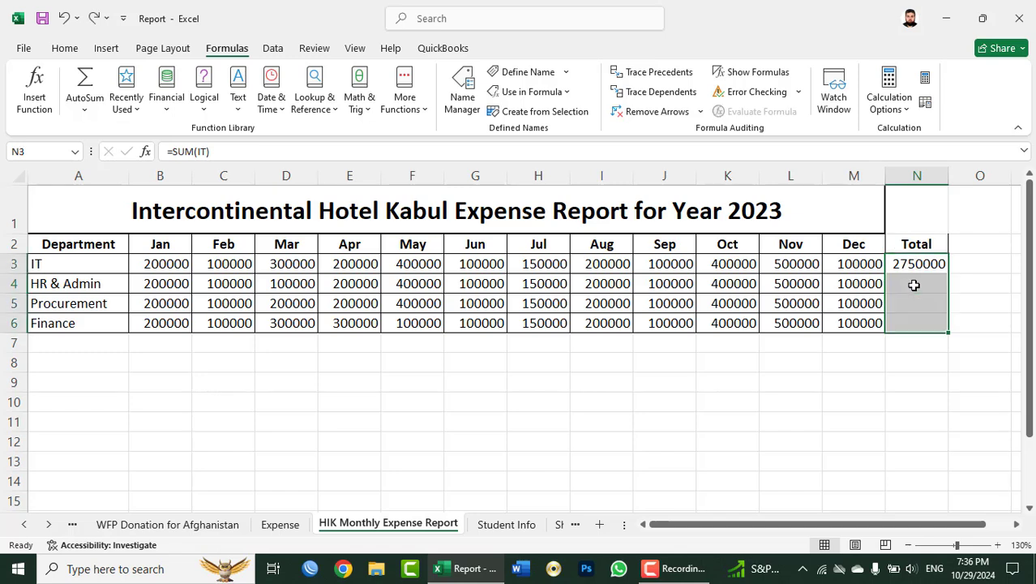
key("Delete")
left_click(913, 284)
left_click(919, 265)
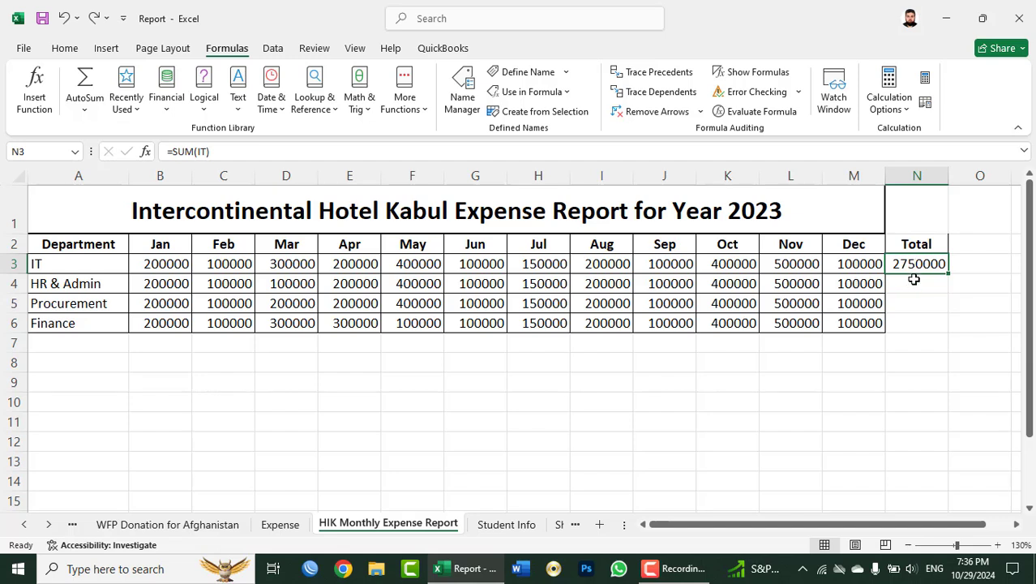
Enter SUM totals for HR & Admin, Procurement, and Finance (via its named range) in N4:N6.
left_click(908, 279)
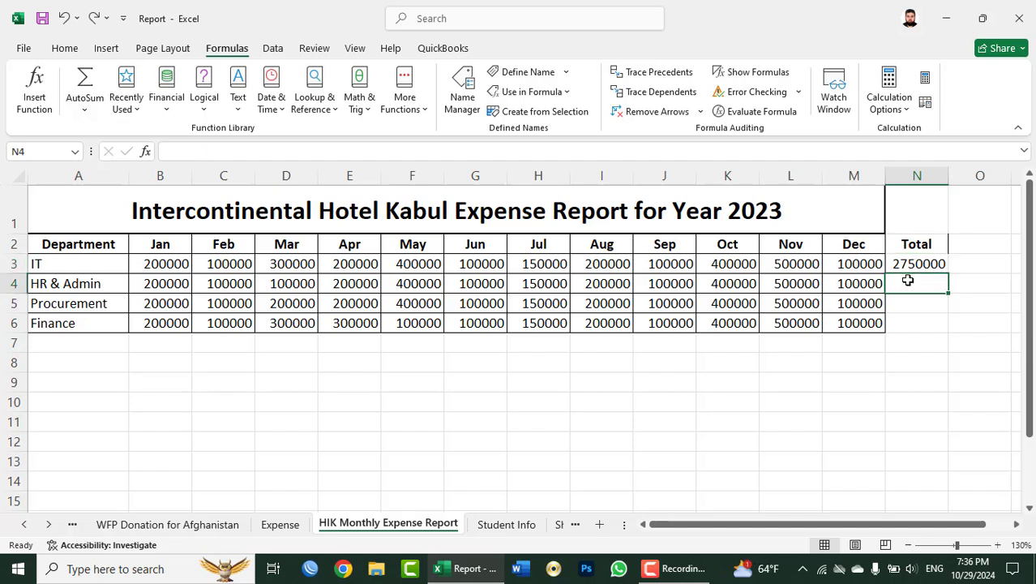
type("=sum(")
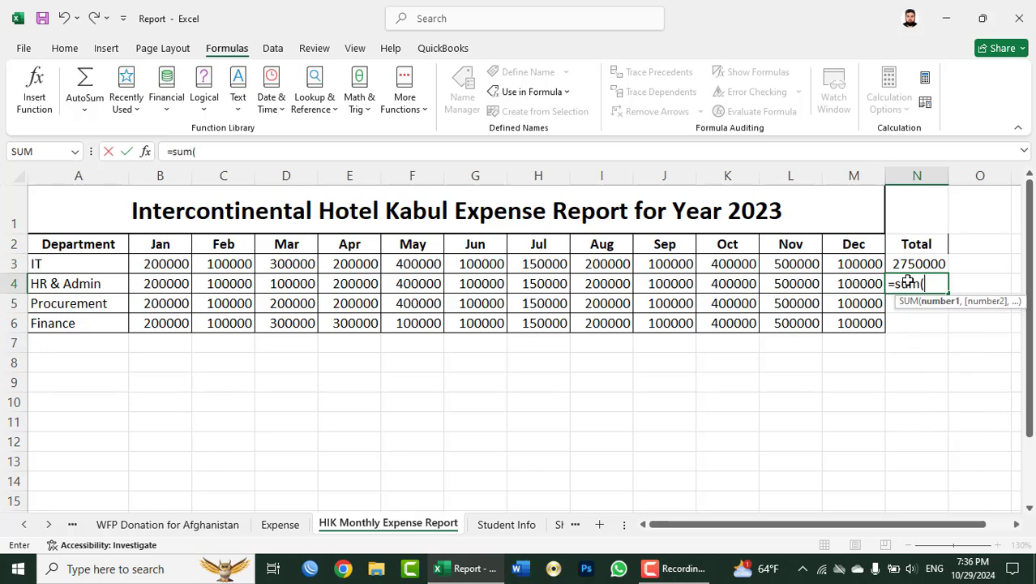
left_click_drag(857, 286, 178, 286)
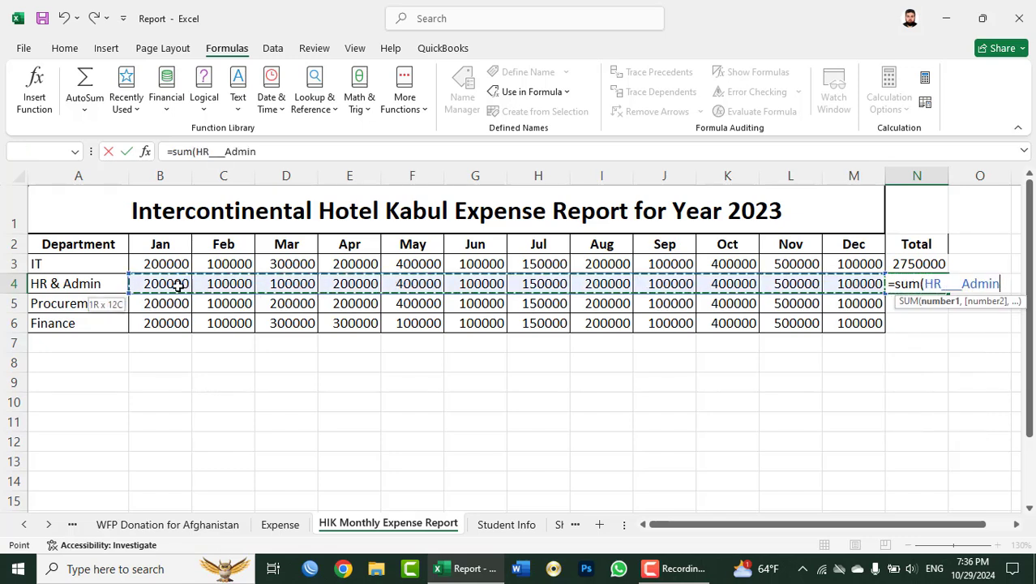
key("Return")
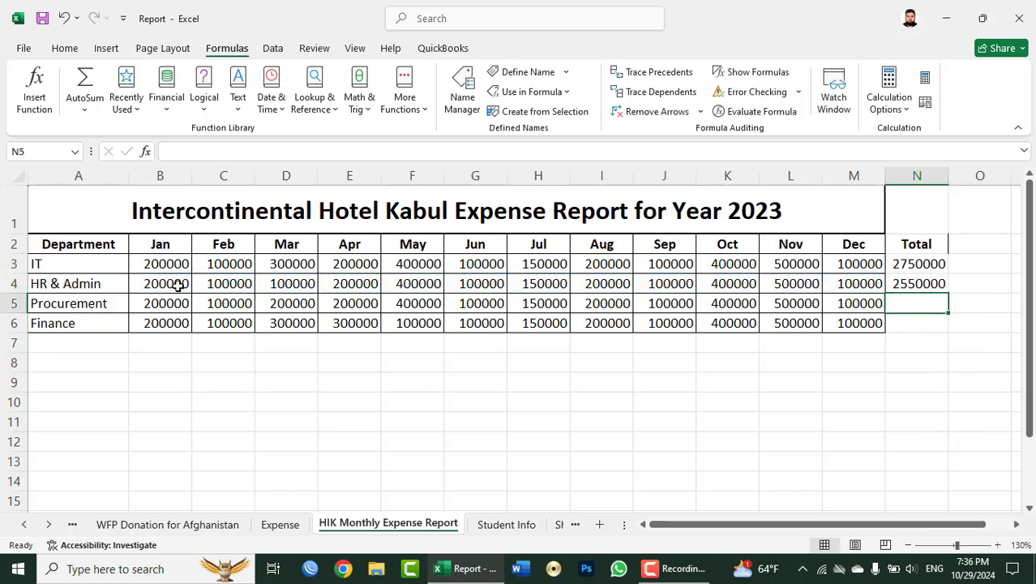
type("=sum")
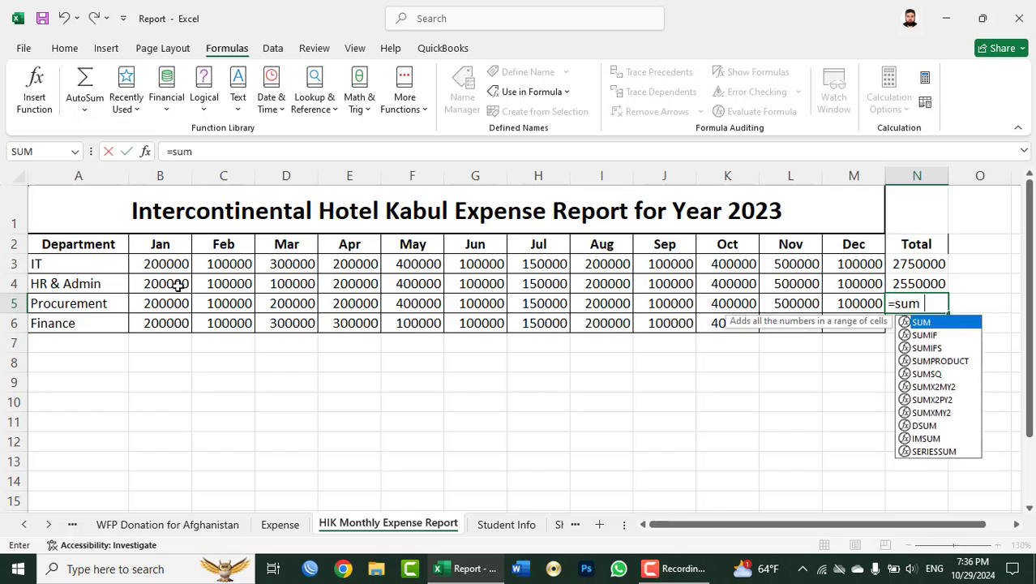
type("(")
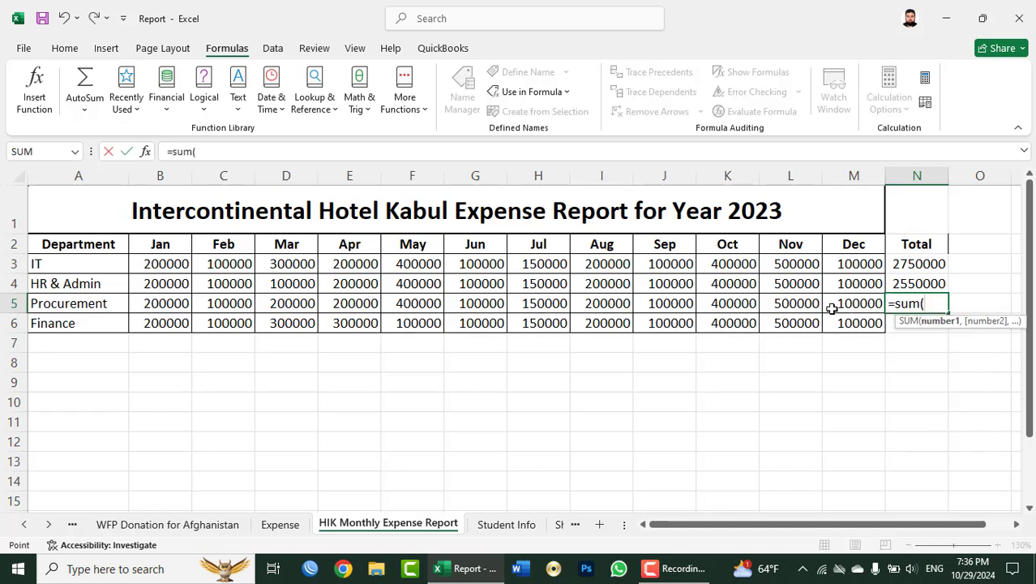
left_click_drag(830, 308, 179, 305)
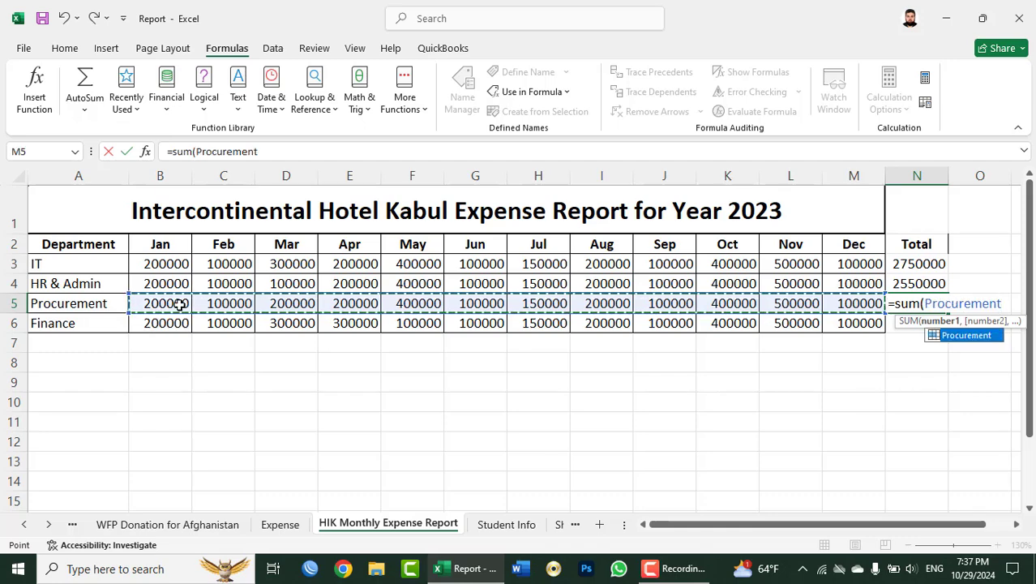
key("Return")
type("=")
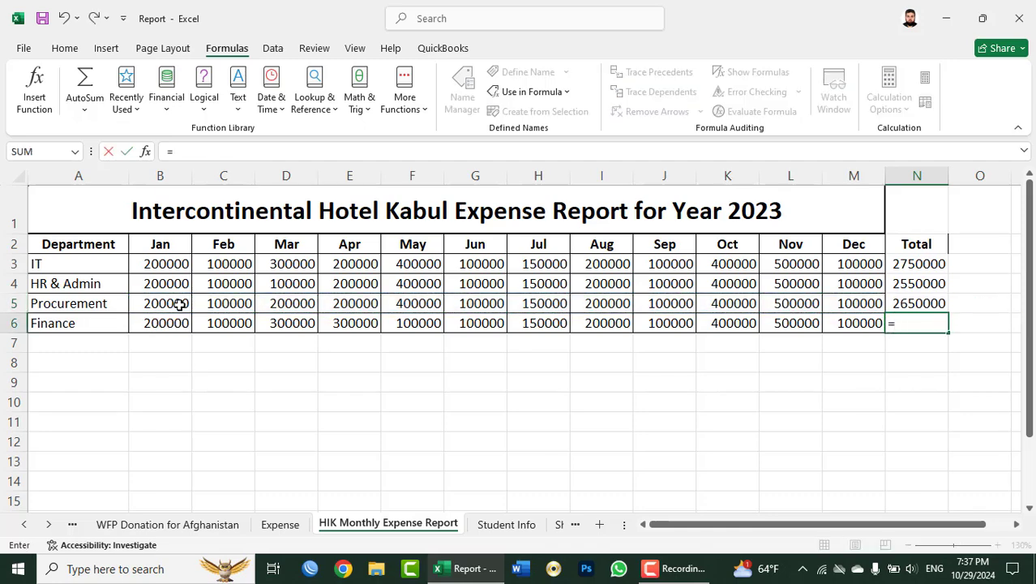
type("sum(fina")
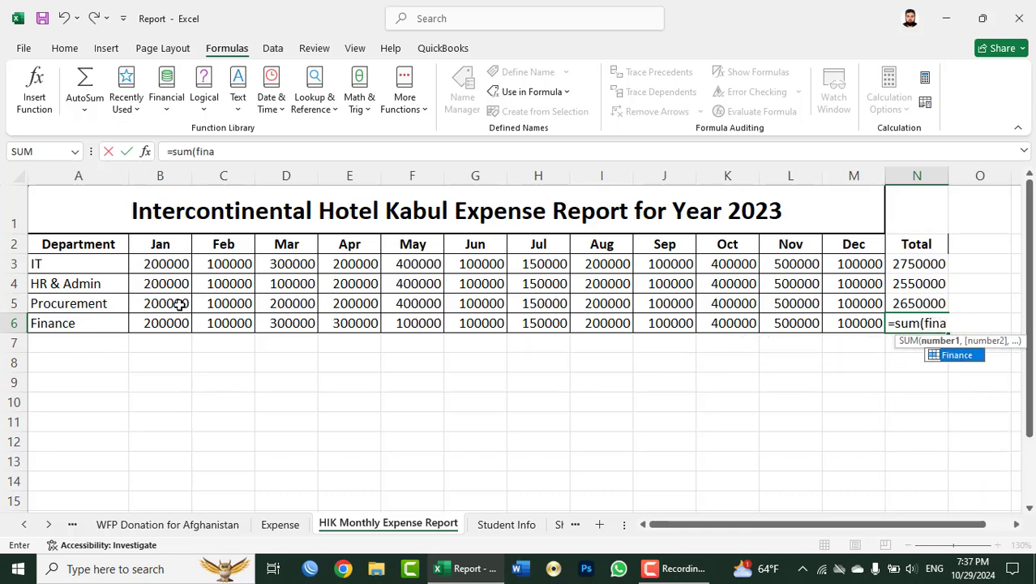
key("Tab")
type(")")
key("Return")
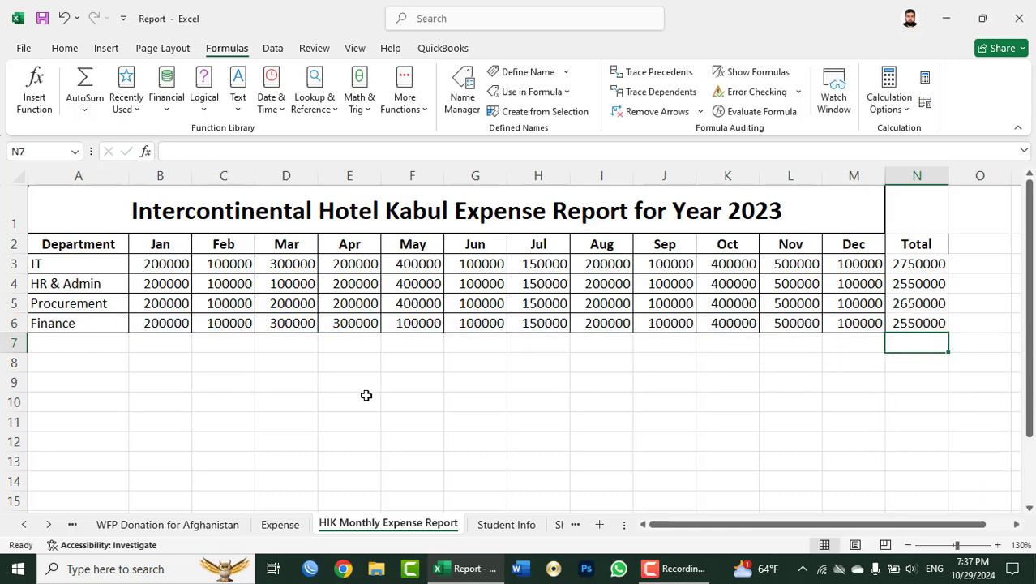
Change IT's February expense in C3 to 300000.
left_click_drag(908, 264, 914, 323)
key("ctrl+q")
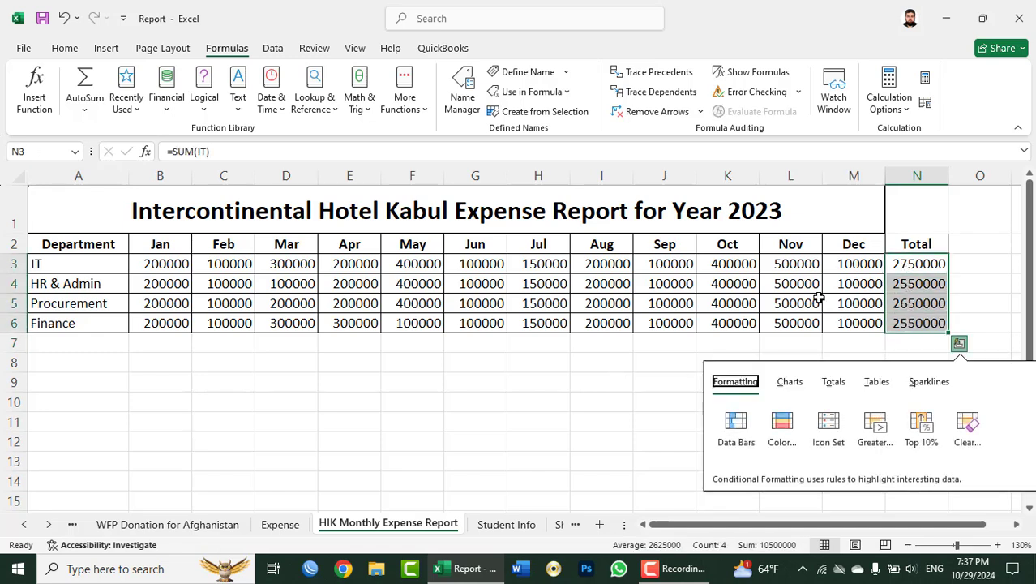
left_click(914, 266)
left_click(172, 265)
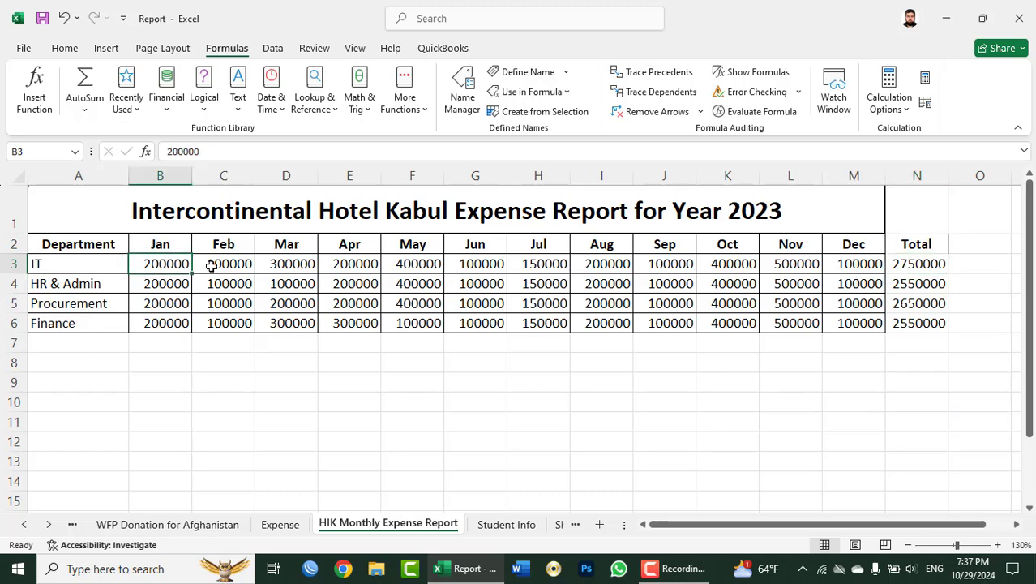
left_click(210, 265)
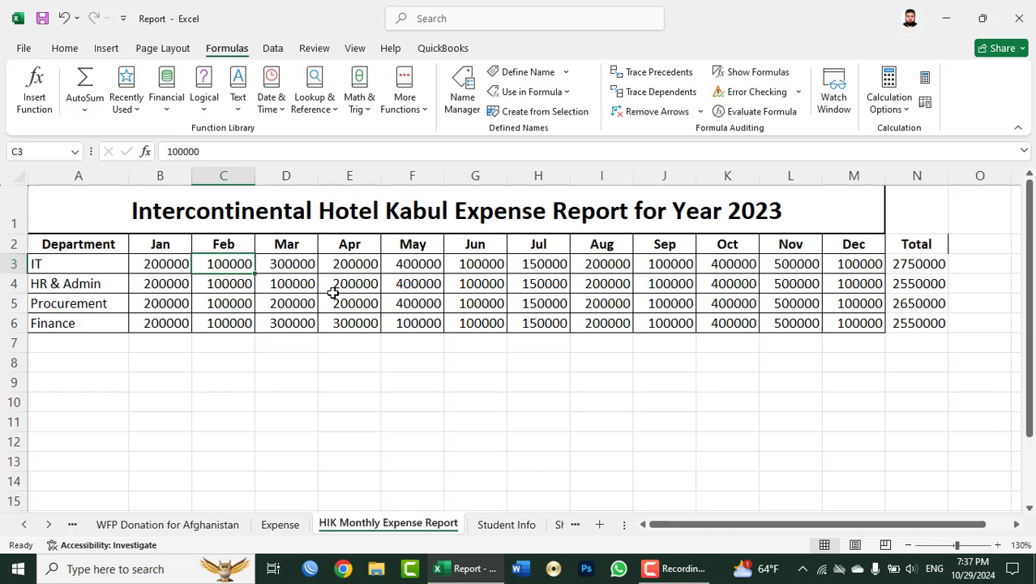
type("300000")
key("Tab")
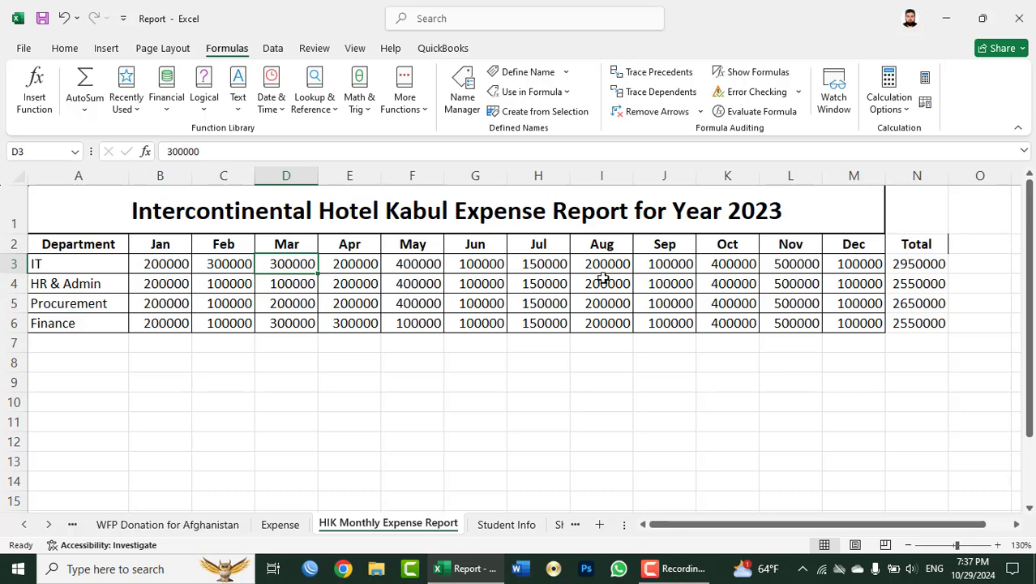
Set IT's January expense to 100000 and check the IT total of 2850000.
scroll(603, 278, "up", 1)
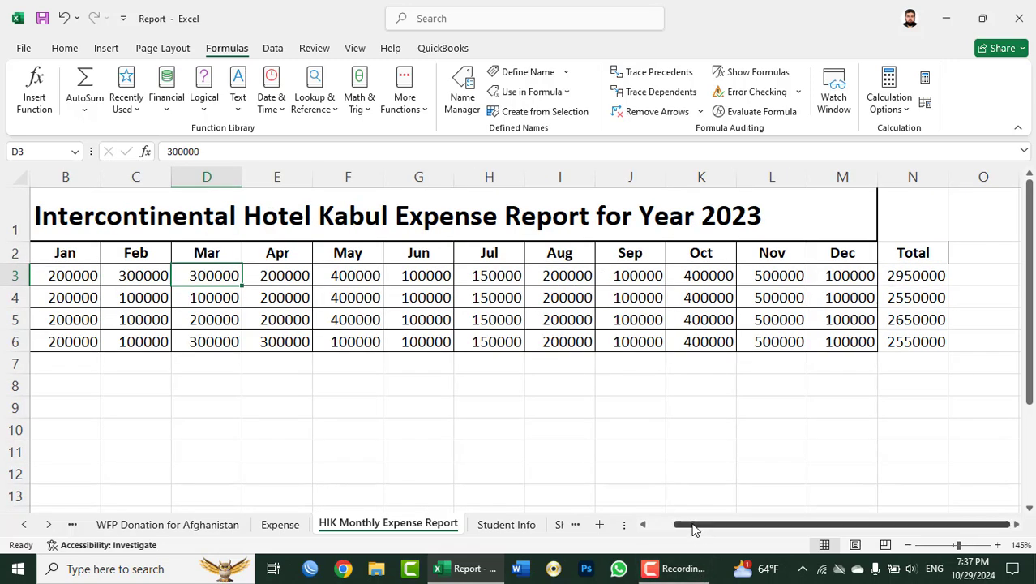
left_click_drag(695, 525, 636, 527)
scroll(602, 375, "up", 1)
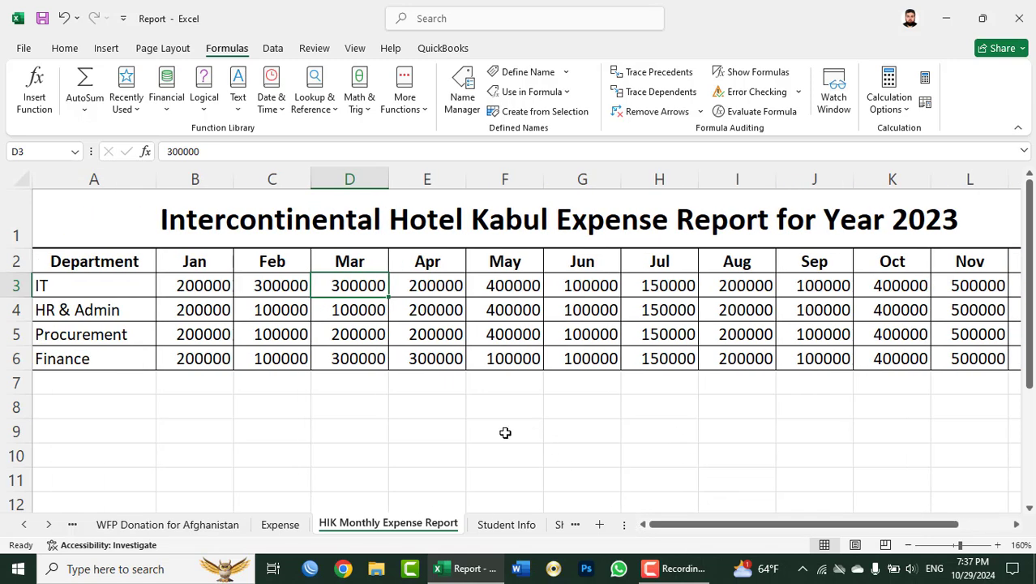
left_click(203, 292)
type("100")
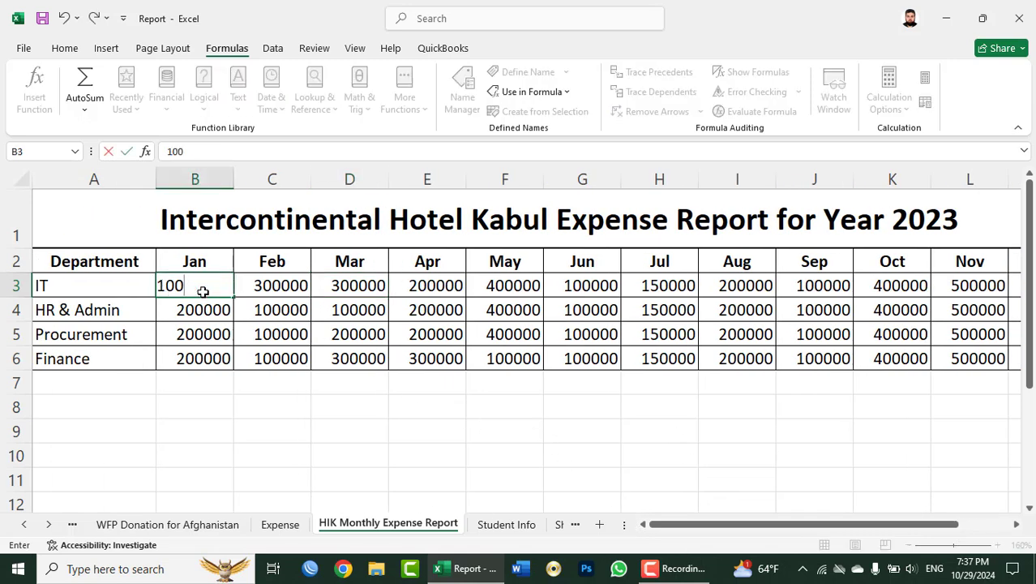
type("000")
key("Tab")
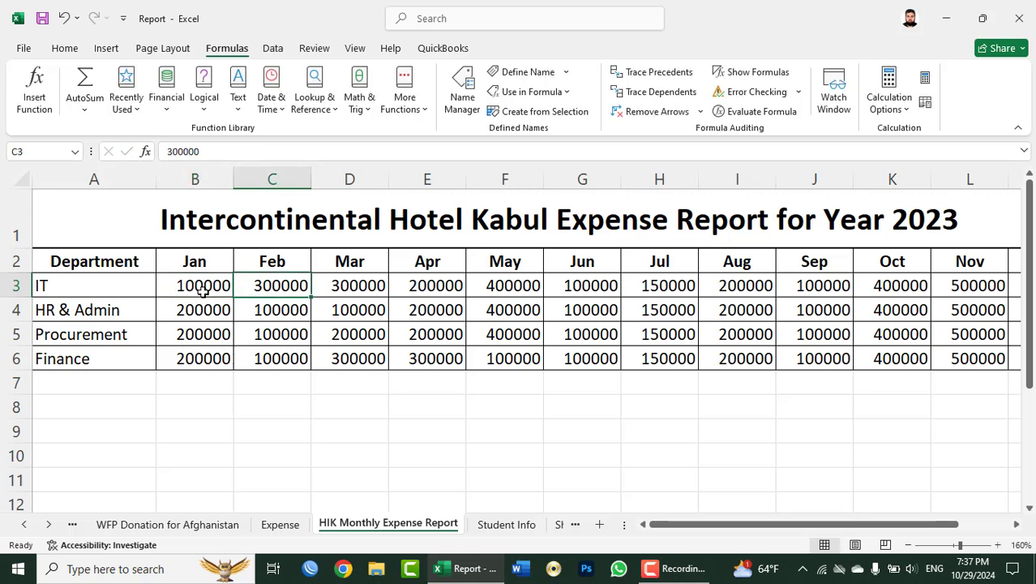
left_click_drag(659, 524, 772, 526)
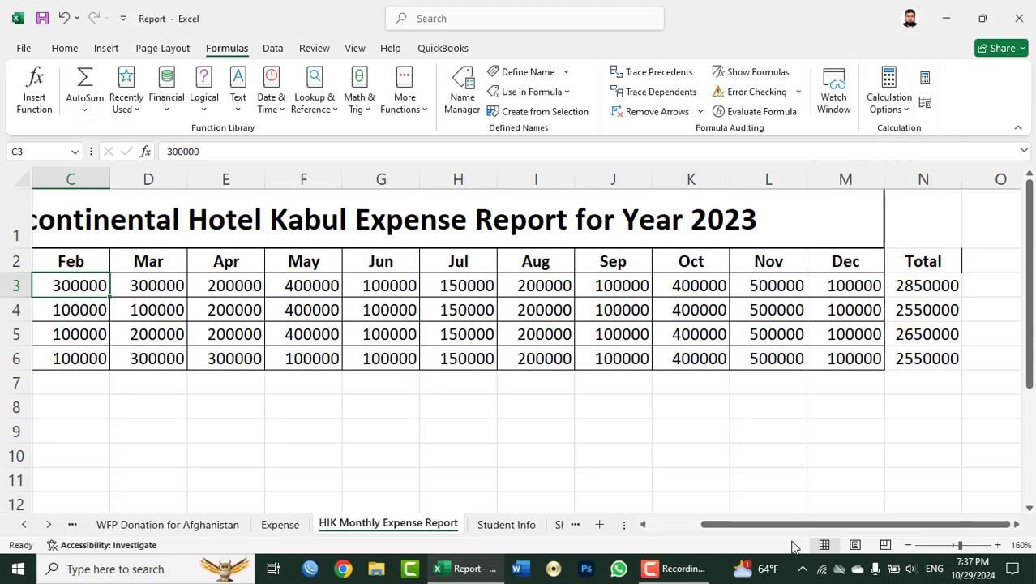
left_click_drag(789, 525, 738, 526)
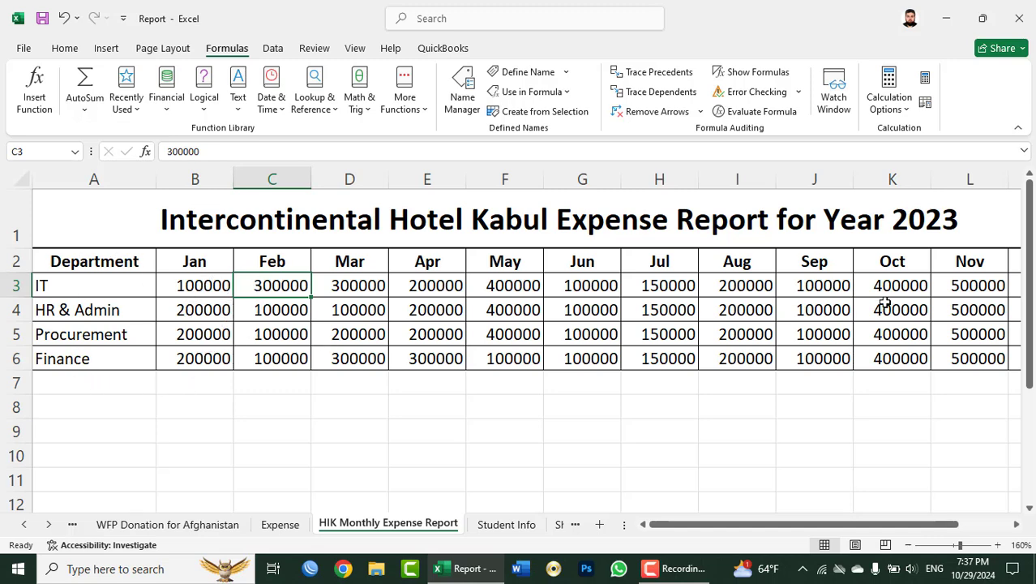
left_click_drag(774, 524, 898, 523)
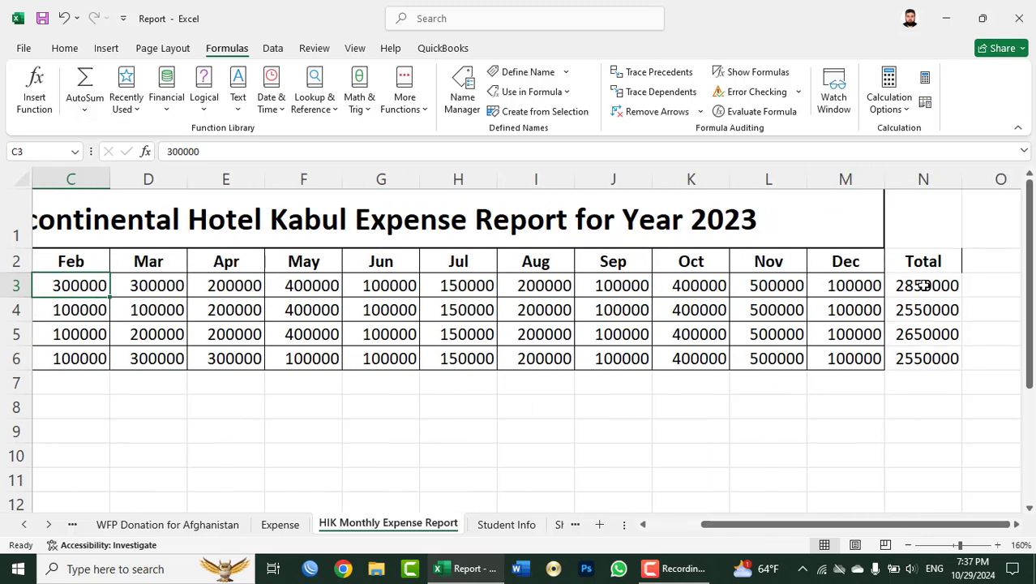
left_click_drag(927, 285, 925, 334)
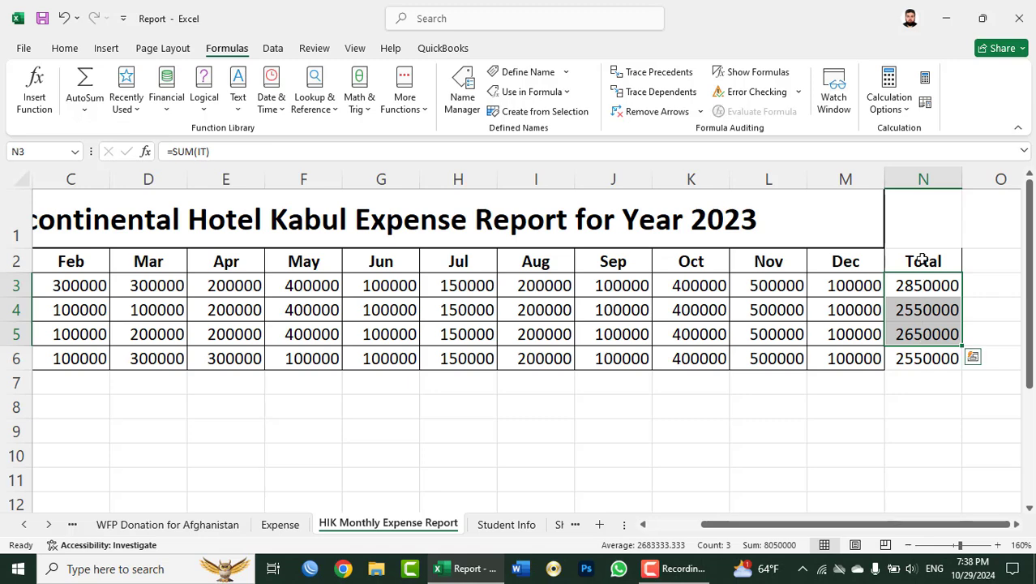
Add watches for the Total header and department sums in N2:N6.
left_click_drag(924, 261, 916, 355)
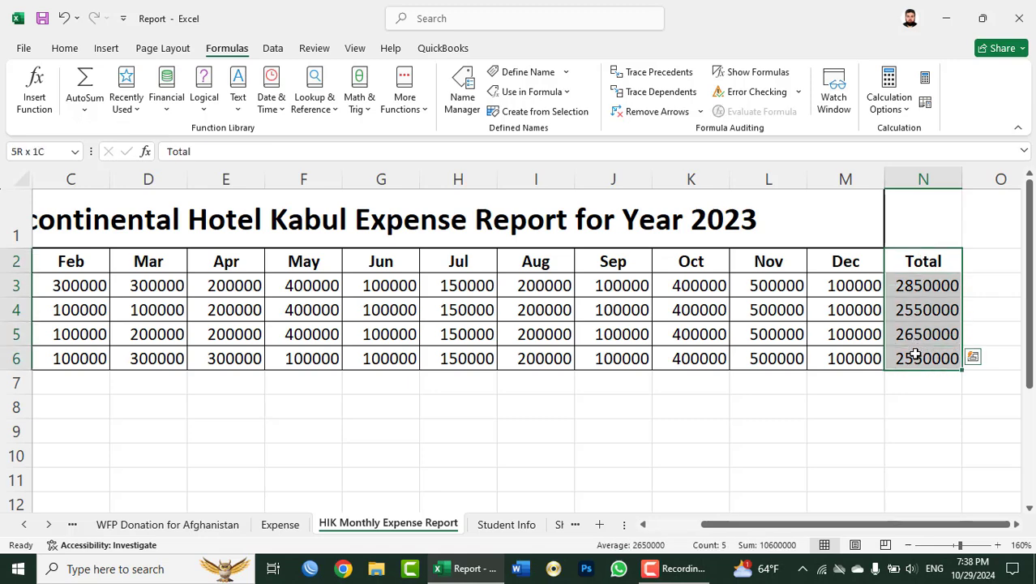
left_click(835, 104)
left_click_drag(641, 391, 496, 249)
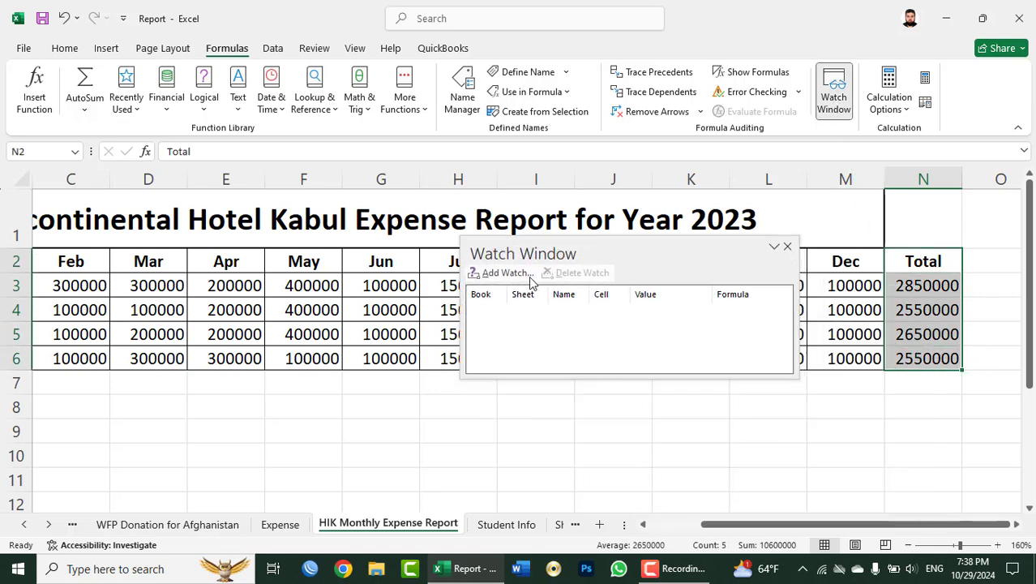
left_click(510, 273)
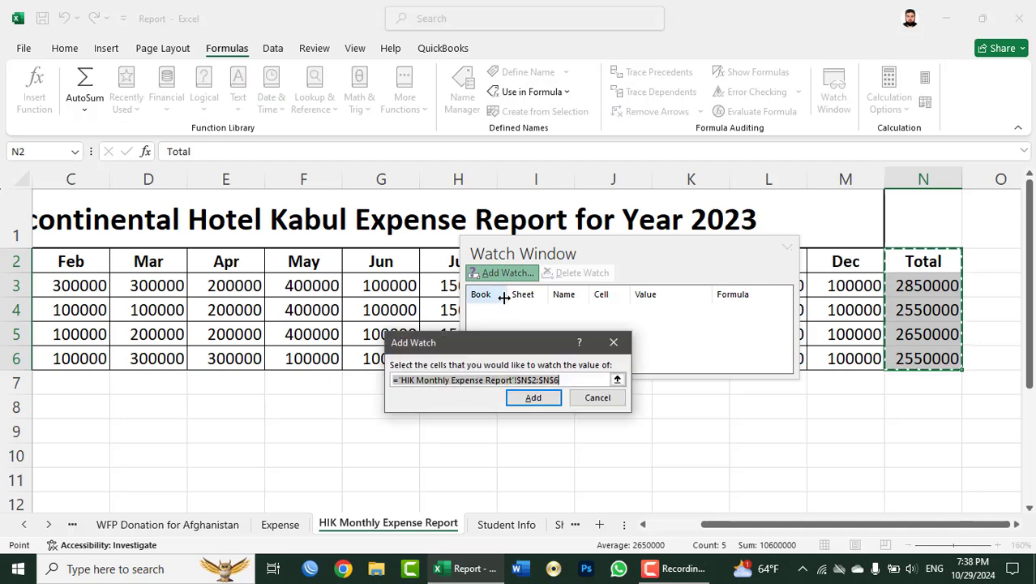
left_click(532, 398)
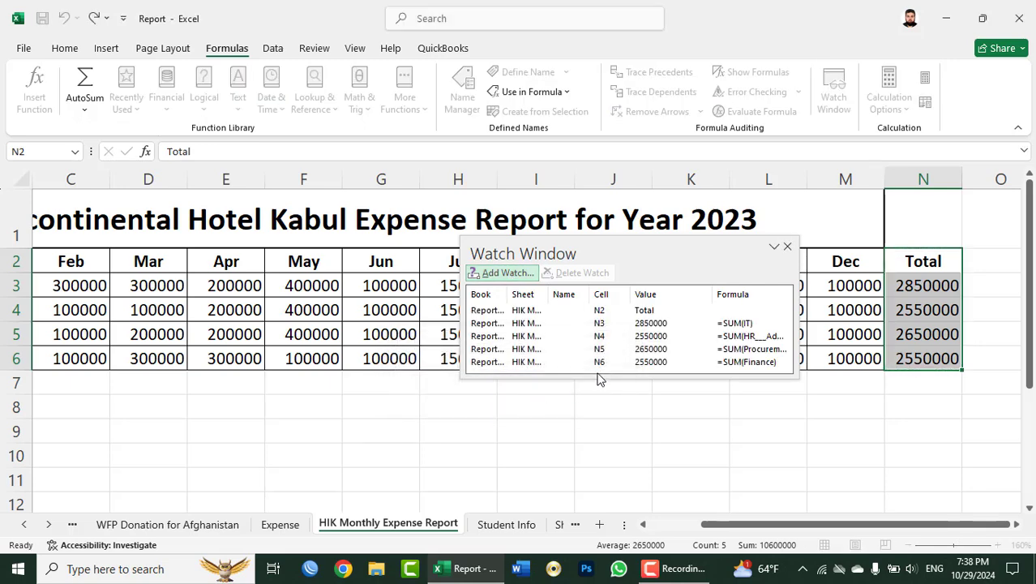
Enlarge the Watch Window and widen its Book and Sheet columns.
left_click_drag(598, 376, 599, 422)
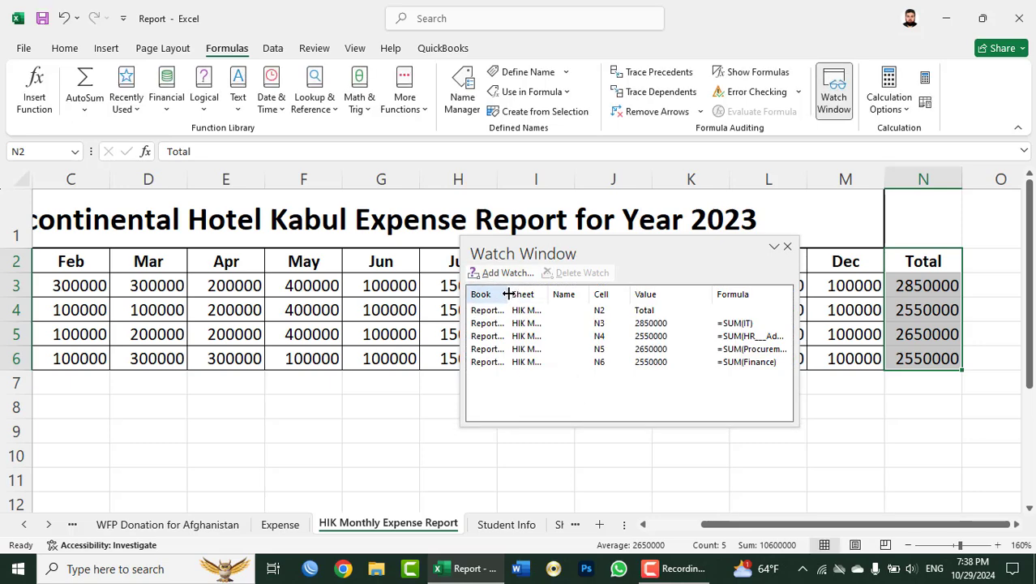
left_click_drag(509, 293, 522, 305)
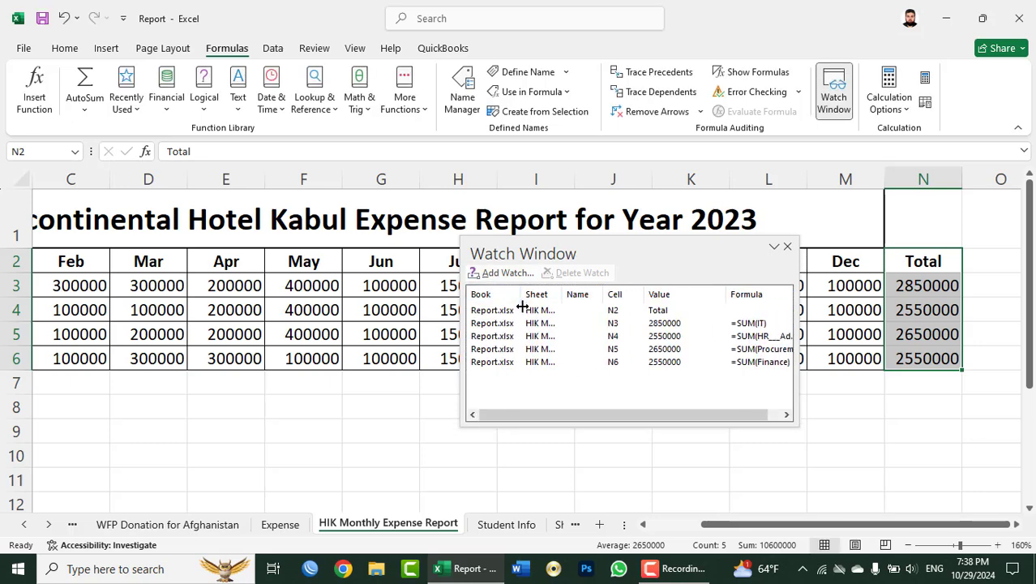
left_click_drag(561, 294, 590, 297)
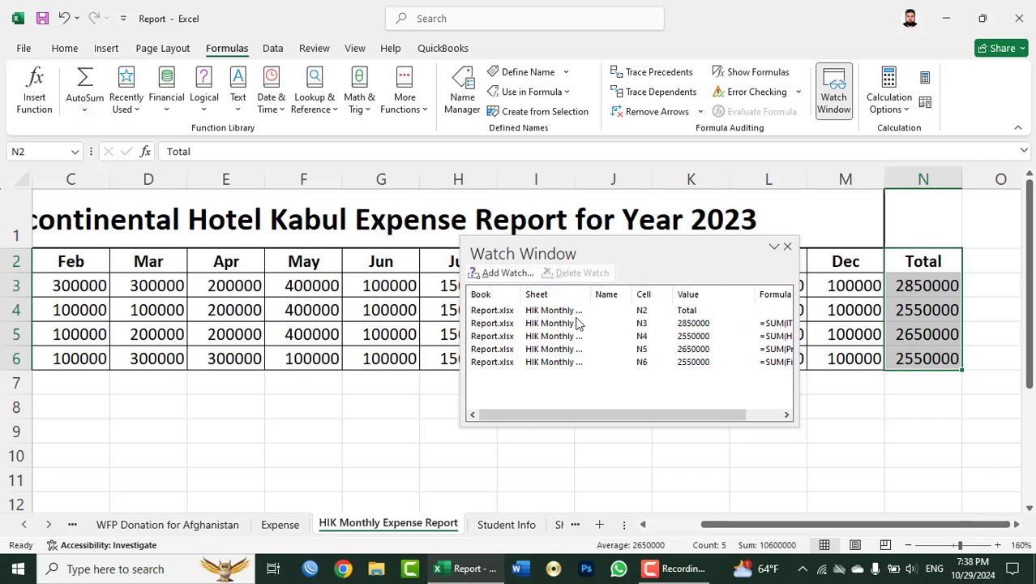
left_click_drag(613, 414, 646, 415)
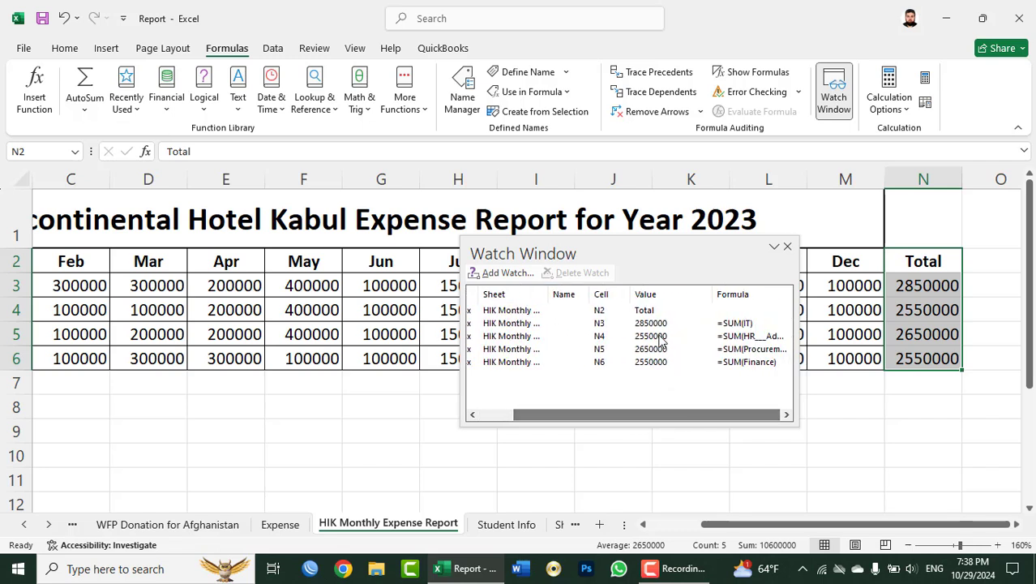
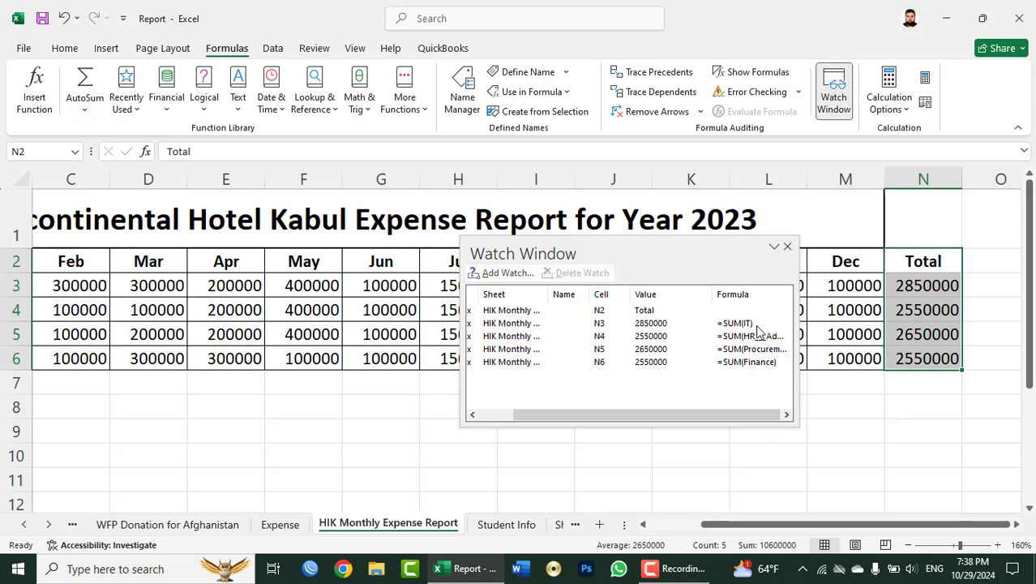
Scroll the expense table back to column A, move the Watch Window off the figures, and select B4.
left_click_drag(735, 524, 677, 523)
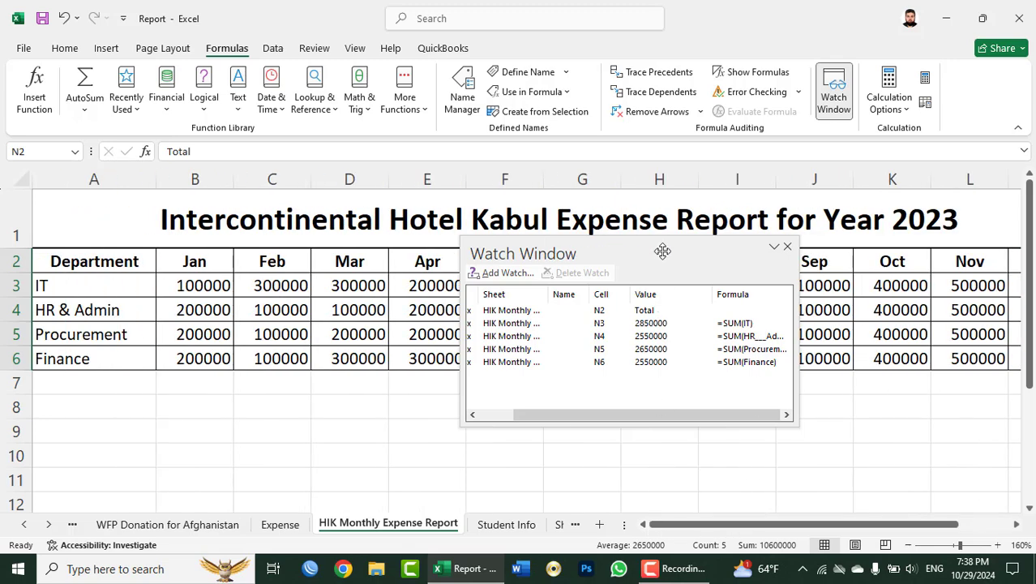
left_click_drag(663, 250, 882, 205)
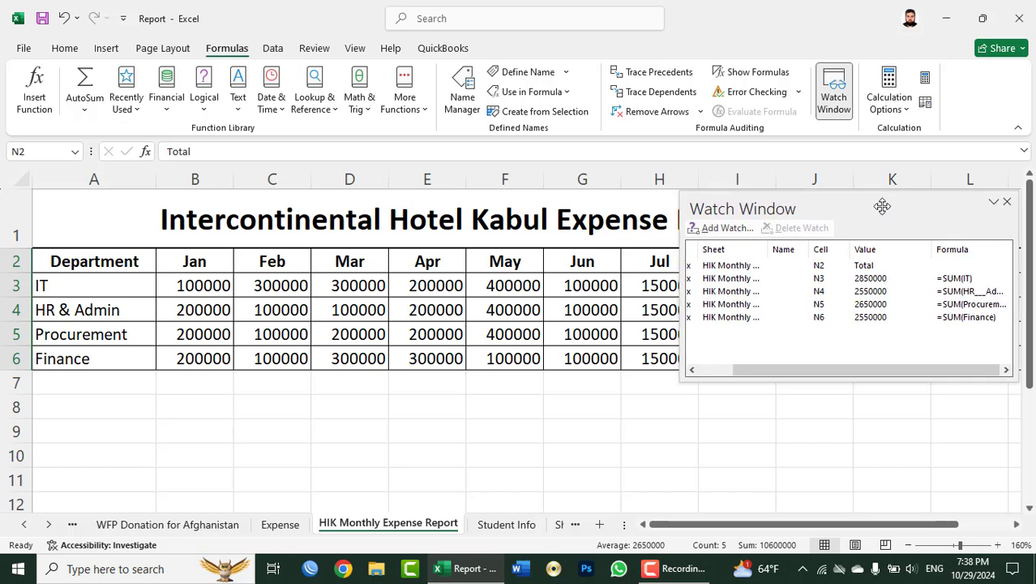
left_click(211, 308)
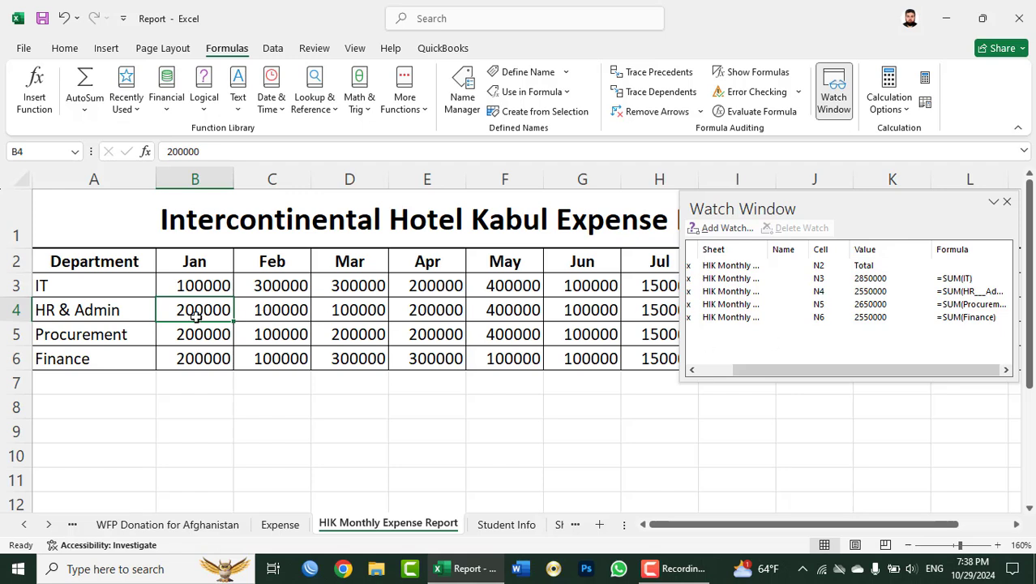
Enter 500000 as HR & Admin's January and February amounts in B4 and C4.
type("50000")
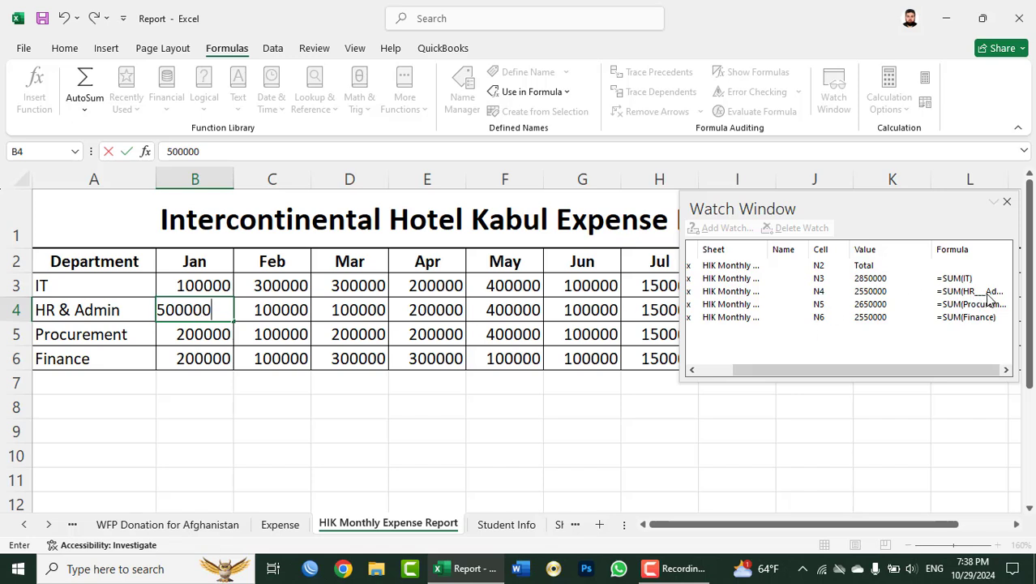
left_click(266, 310)
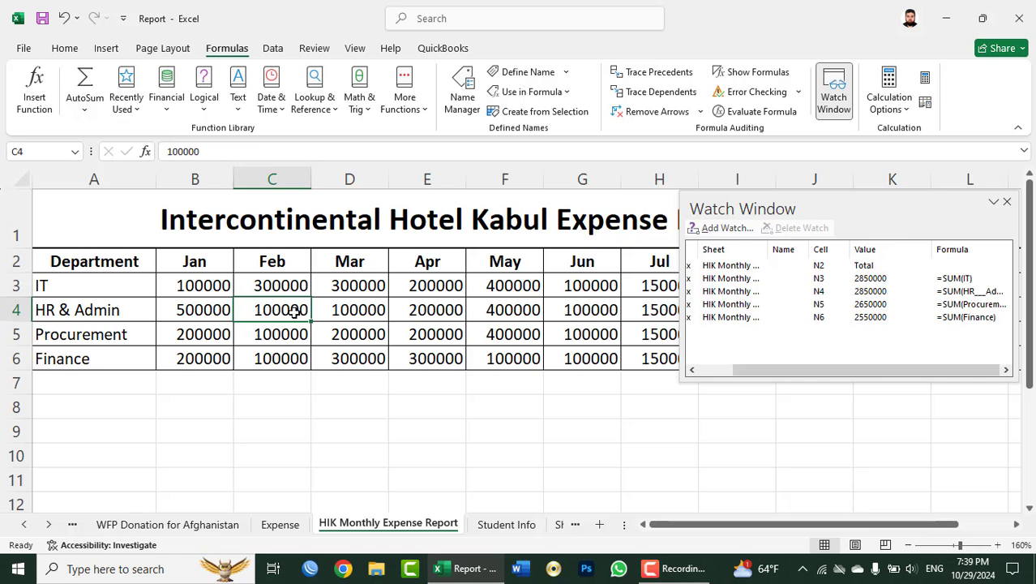
type("5000")
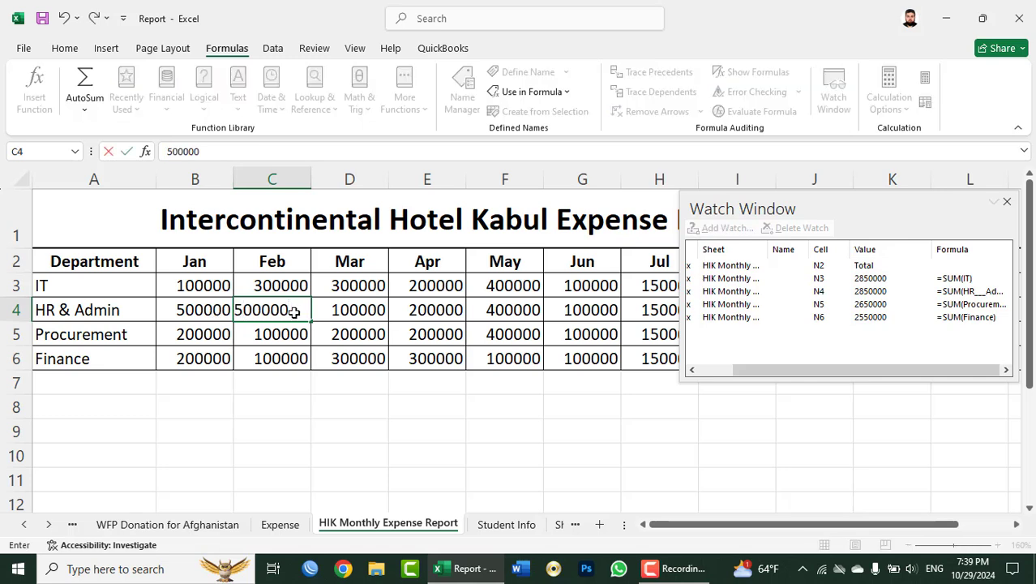
key("Tab")
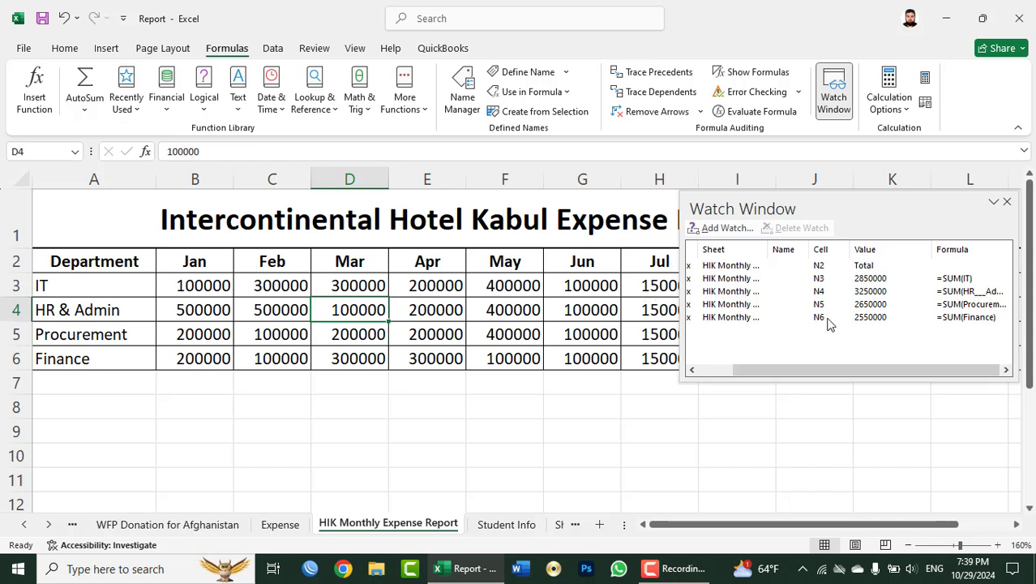
Delete the watch on HR & Admin's N4 total.
left_click(858, 294)
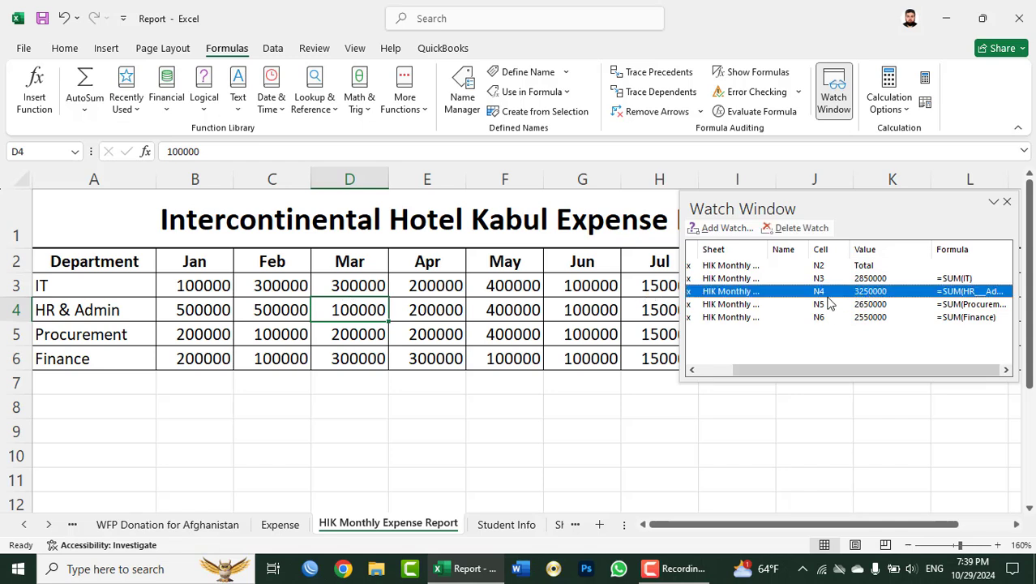
left_click_drag(786, 369, 741, 370)
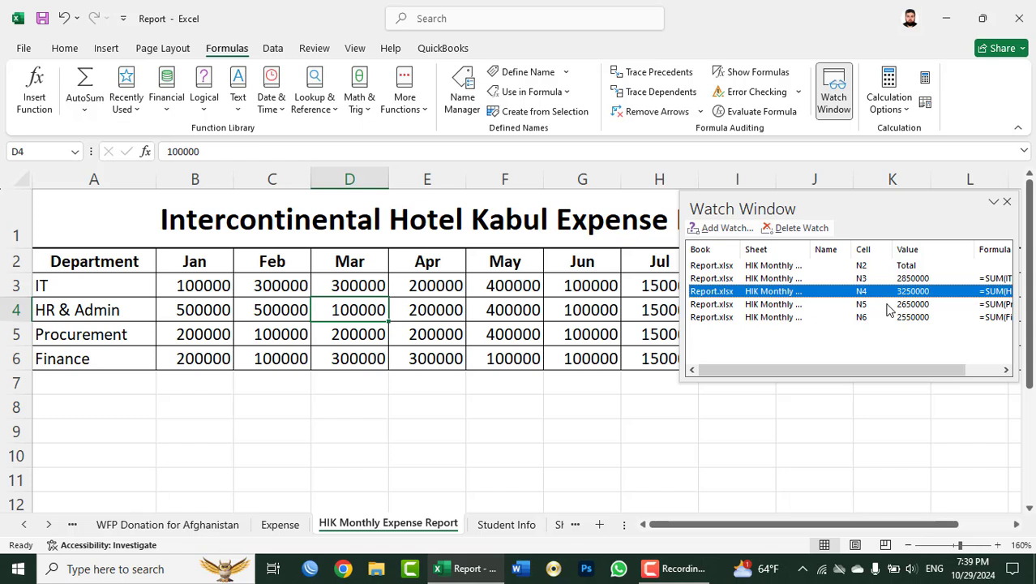
left_click(793, 229)
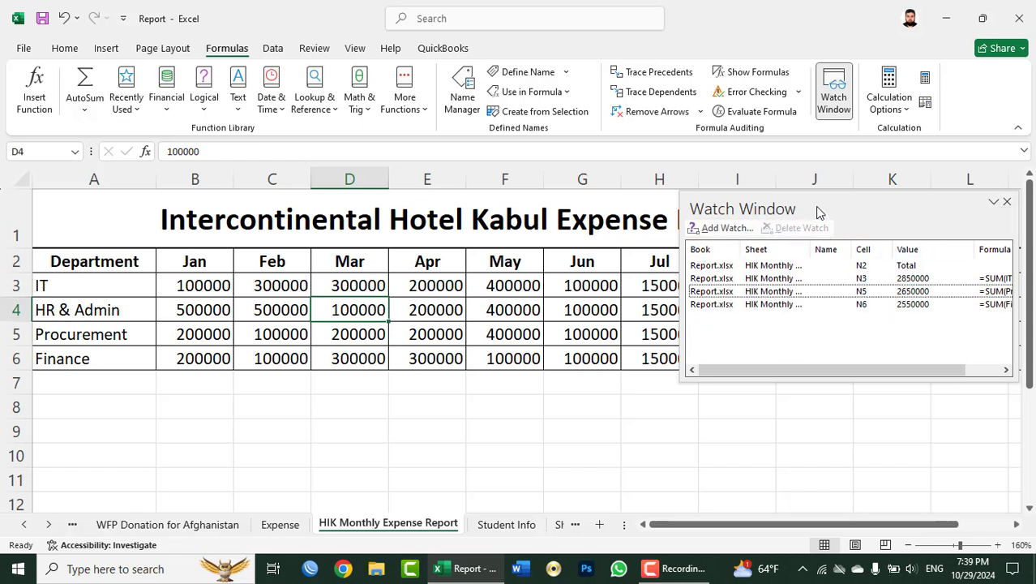
Close the Watch Window and check the current calculation mode.
left_click(1007, 201)
left_click(855, 413)
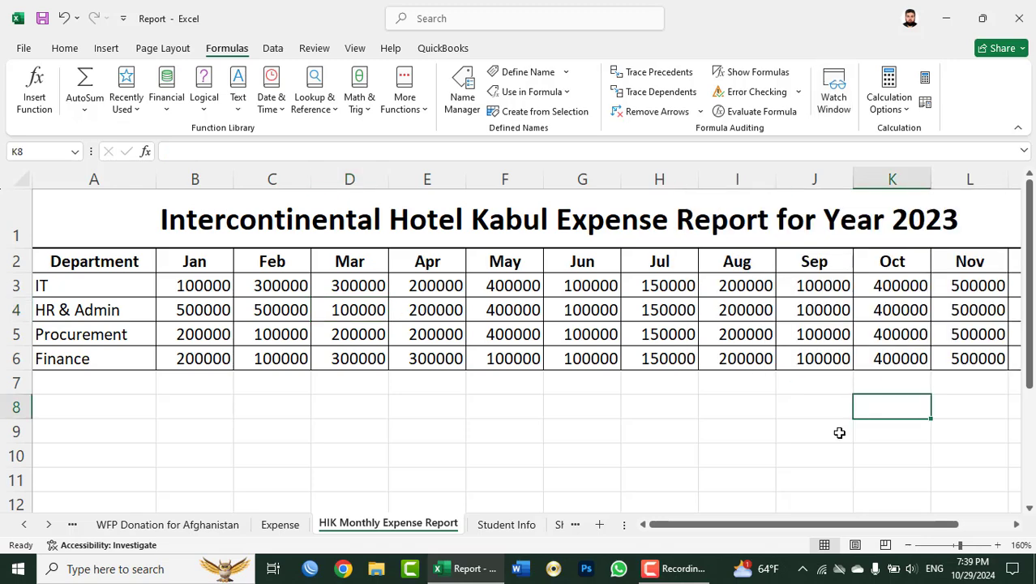
mouse_move(781, 525)
left_mouse_down()
mouse_move(866, 524)
mouse_move(744, 526)
left_mouse_up()
scroll(776, 370, "down", 2, "ctrl")
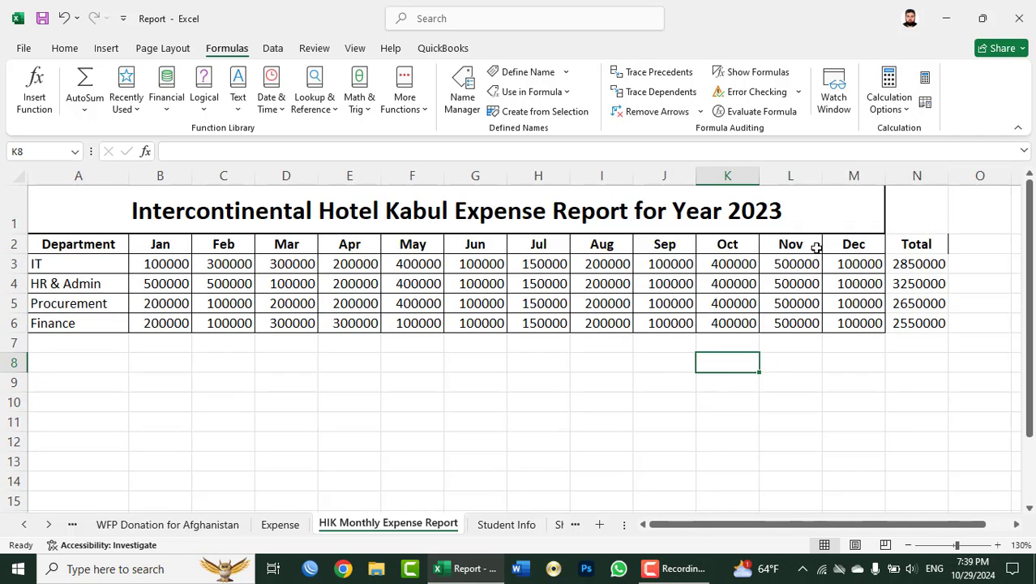
left_click(888, 99)
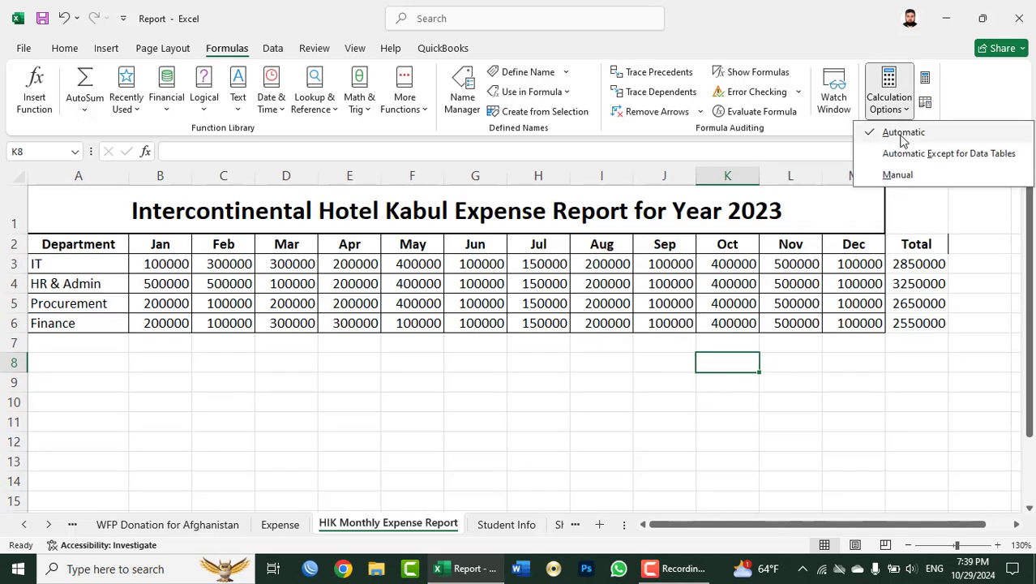
left_click(539, 263)
Enter 200000 as IT's December amount in M3 so its total updates.
left_click(799, 265)
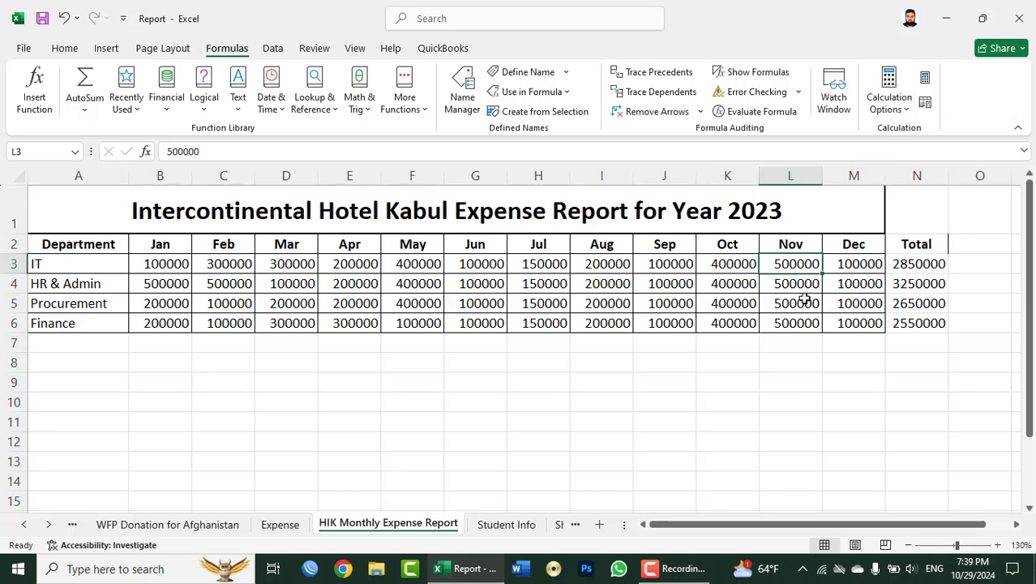
key("Right")
type("2")
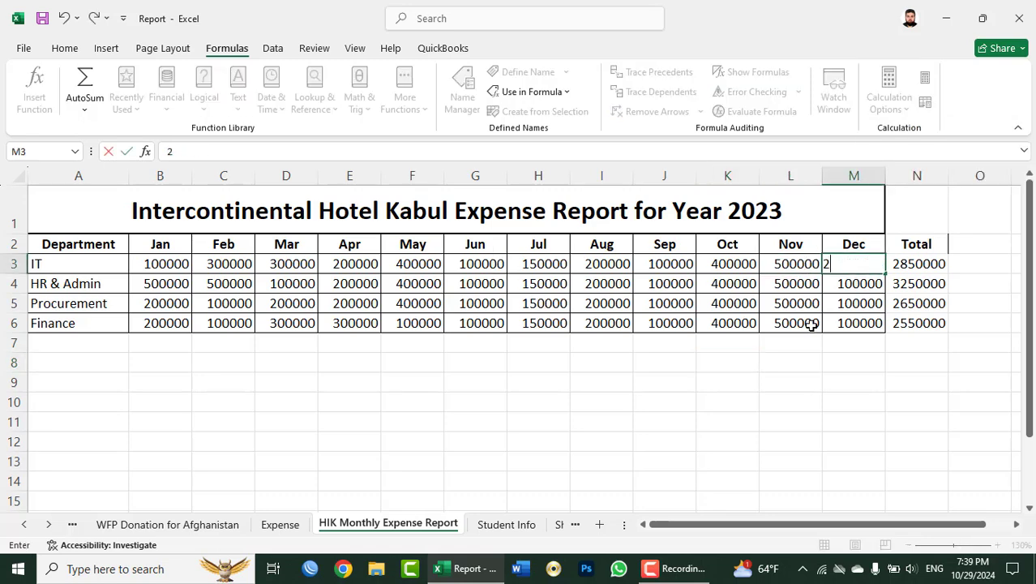
type("00000")
key("Right")
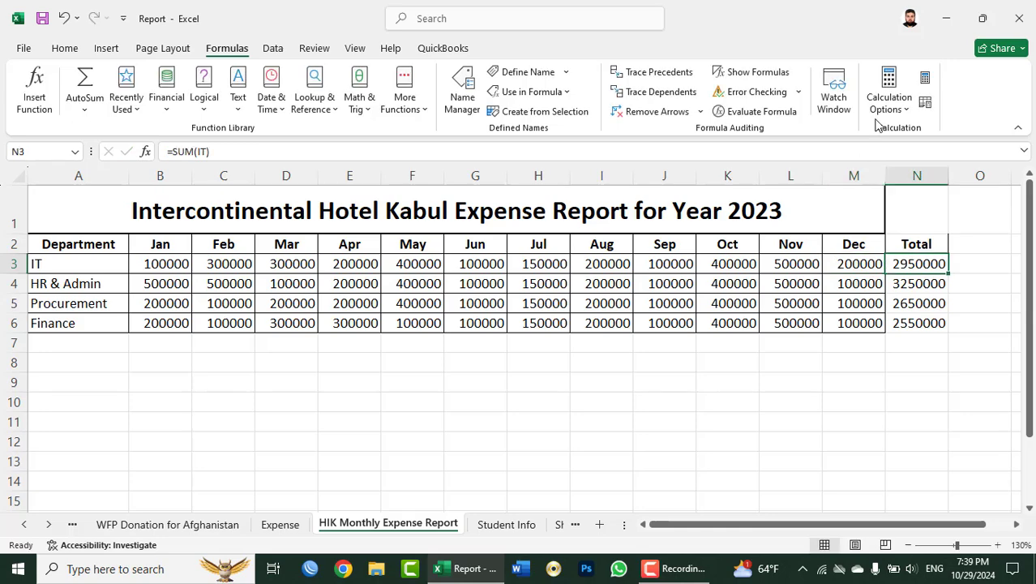
Switch calculation to Manual and change IT's December amount in M3 to 400000.
left_click(889, 99)
left_click(897, 175)
left_click(855, 260)
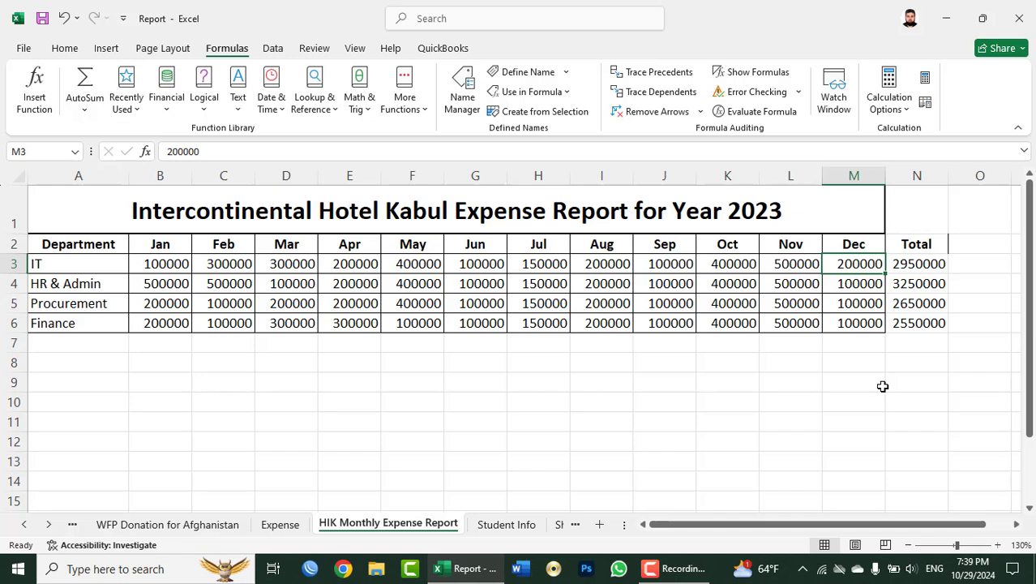
type("40000")
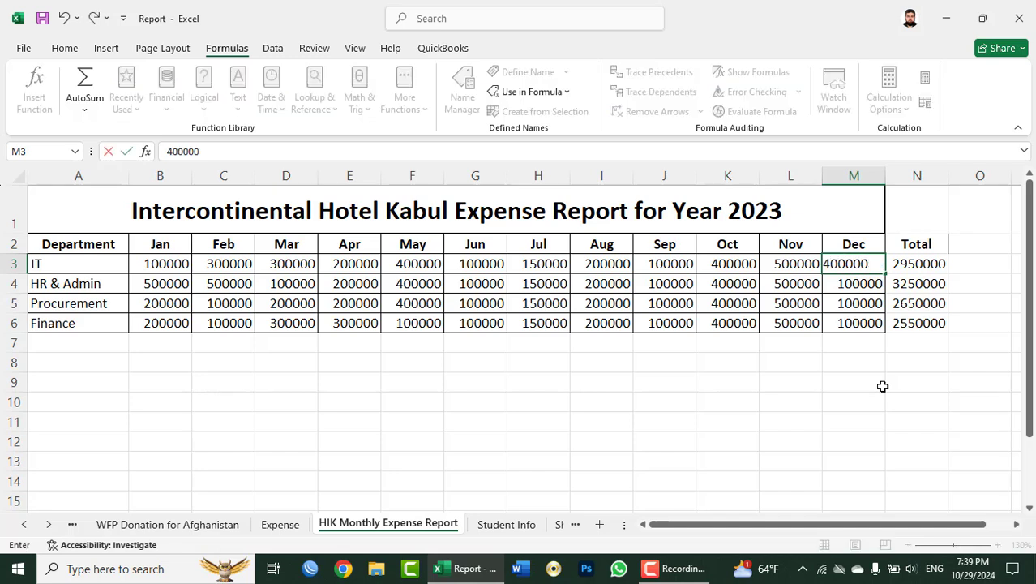
key("Tab")
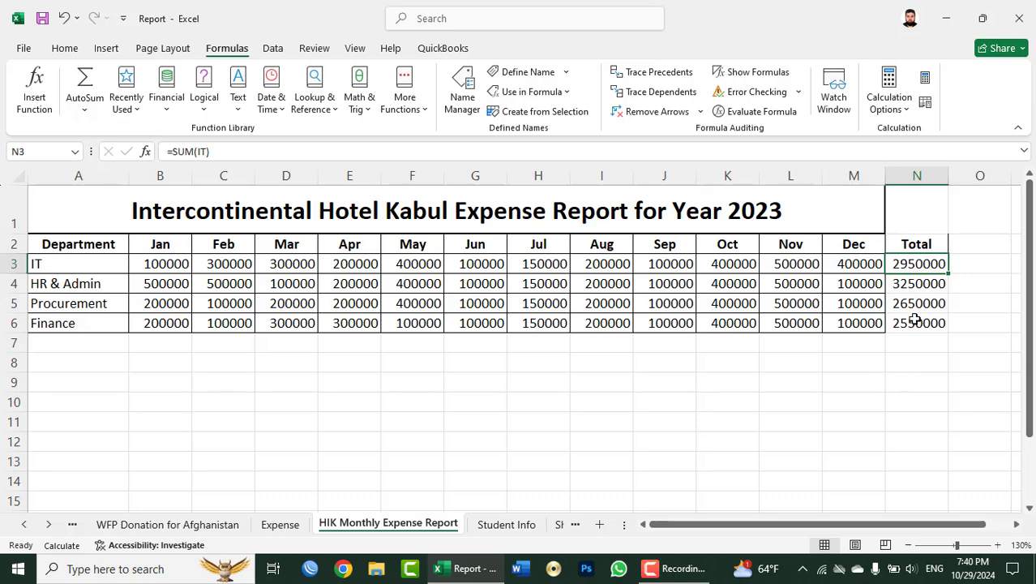
Recalculate the workbook with Calculate Now so IT's total updates to 2750000.
left_click(930, 82)
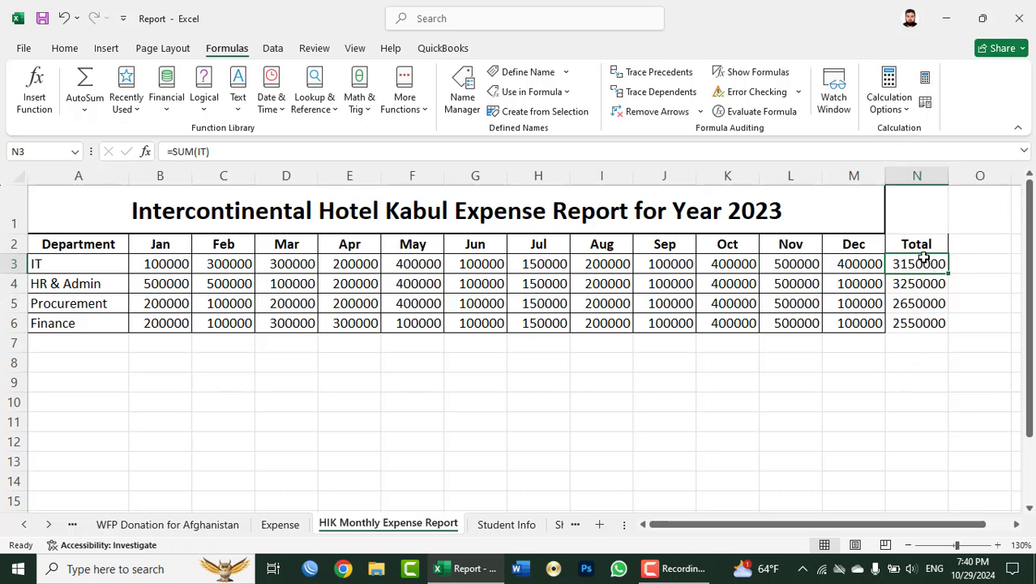
left_click(905, 107)
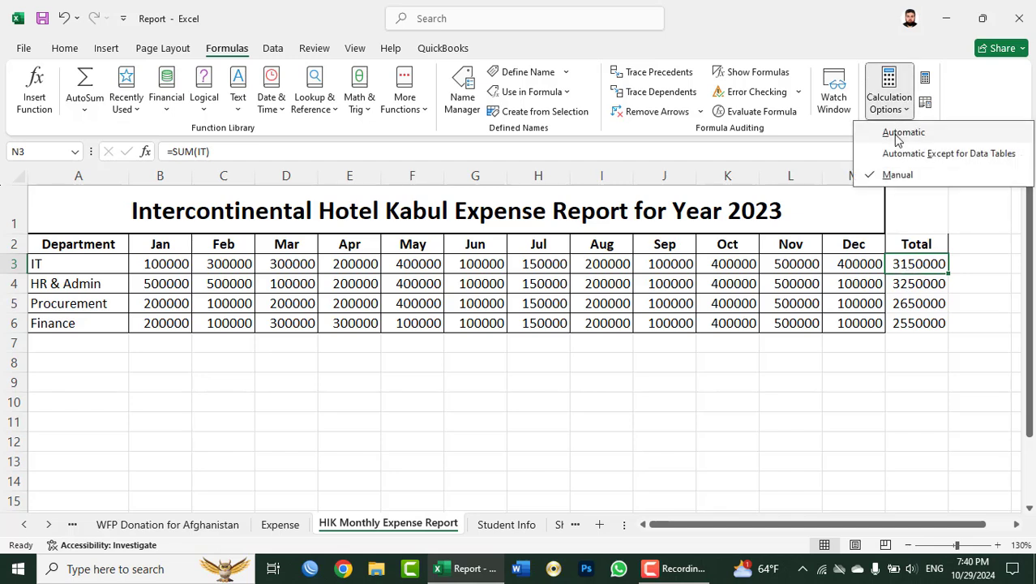
left_click(900, 135)
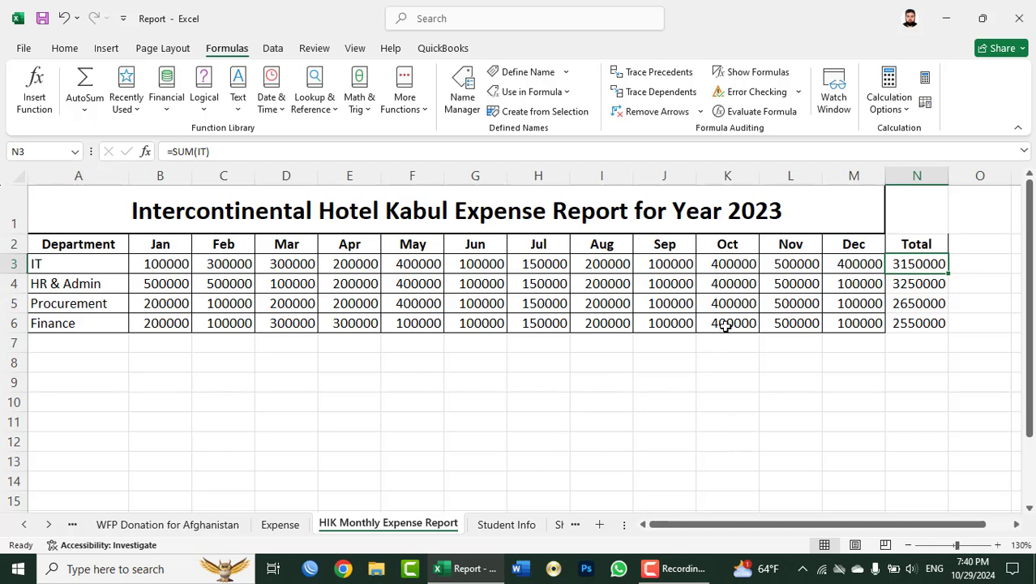
left_click(925, 103)
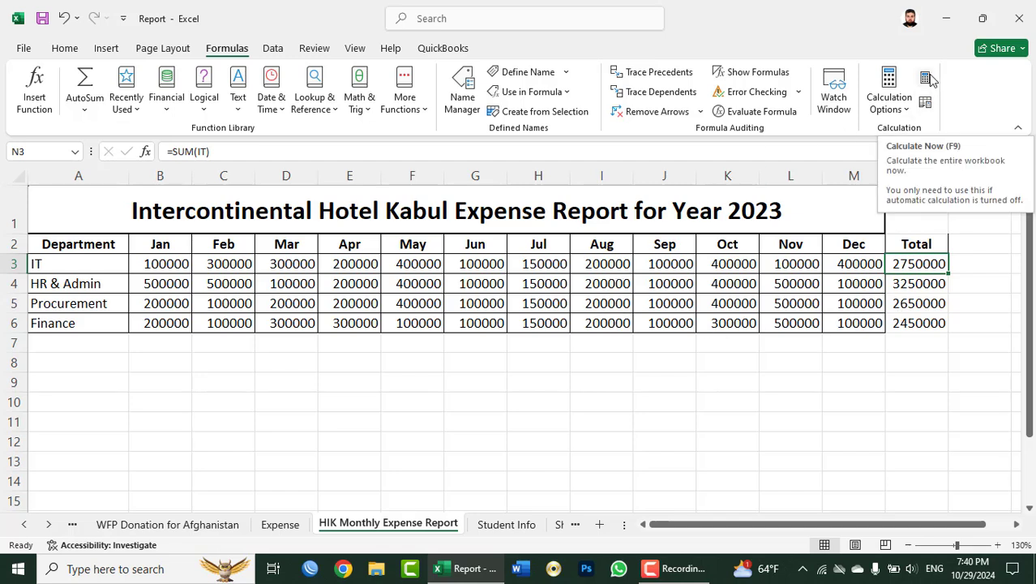
Set the calculation mode back to Automatic.
left_click(906, 111)
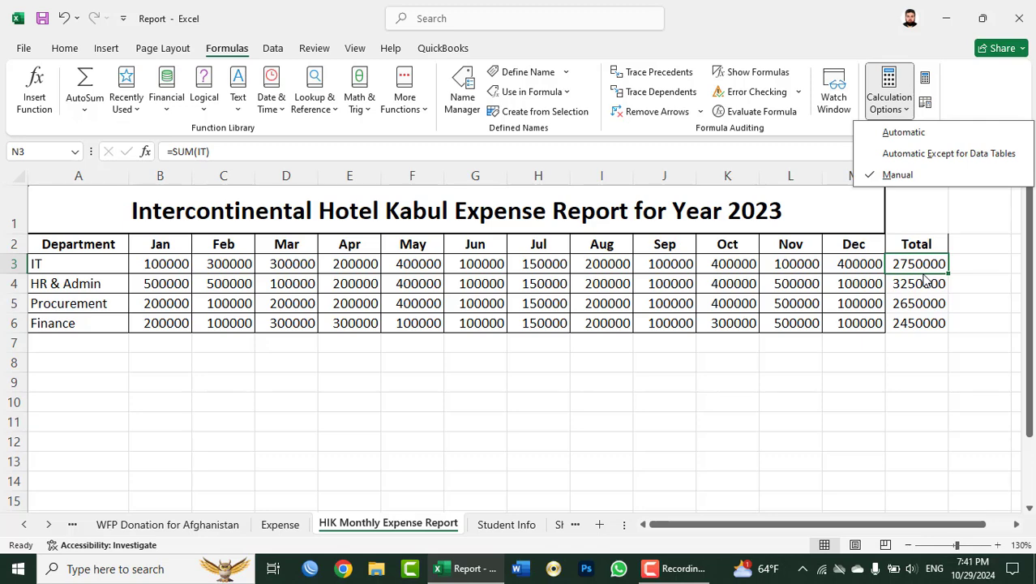
left_click(908, 133)
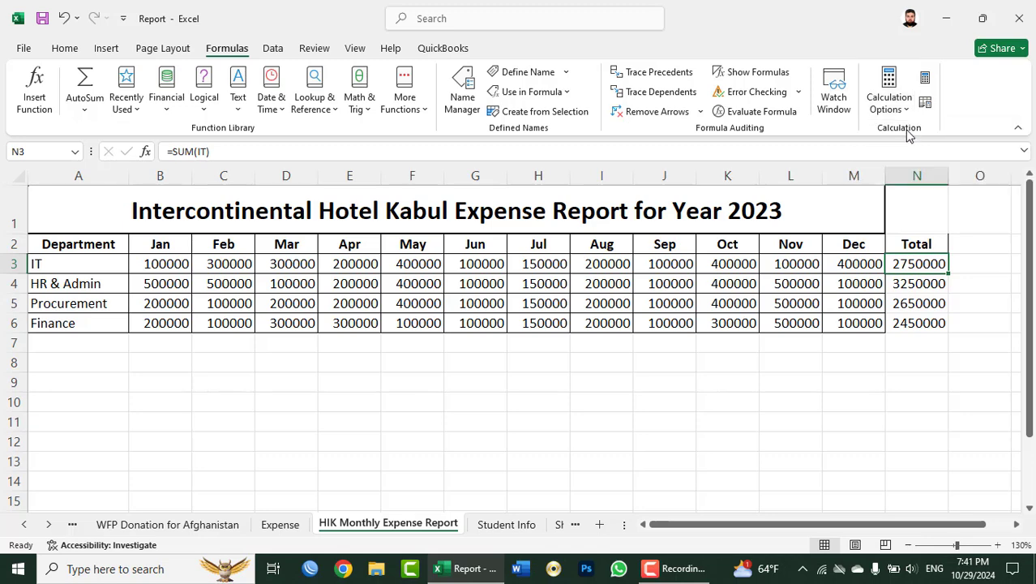
left_click(889, 104)
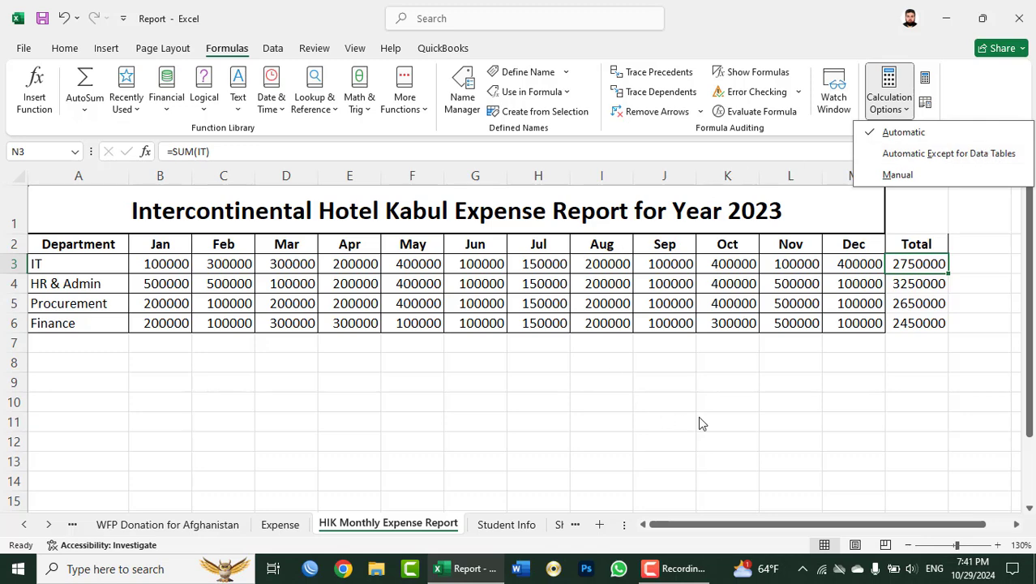
Open the Data Table workbook from the File menu's Recent list.
left_click(666, 420)
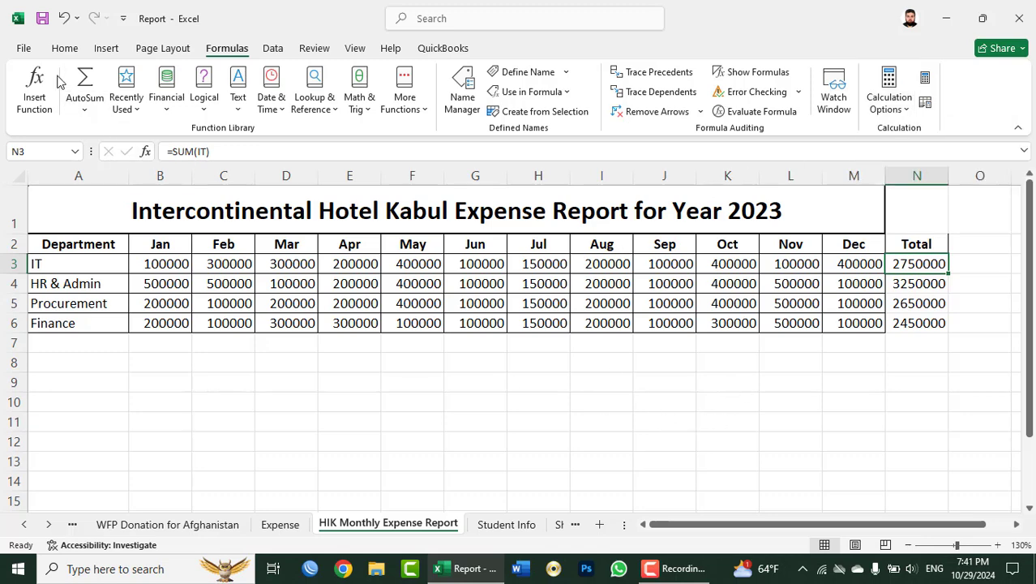
left_click(23, 47)
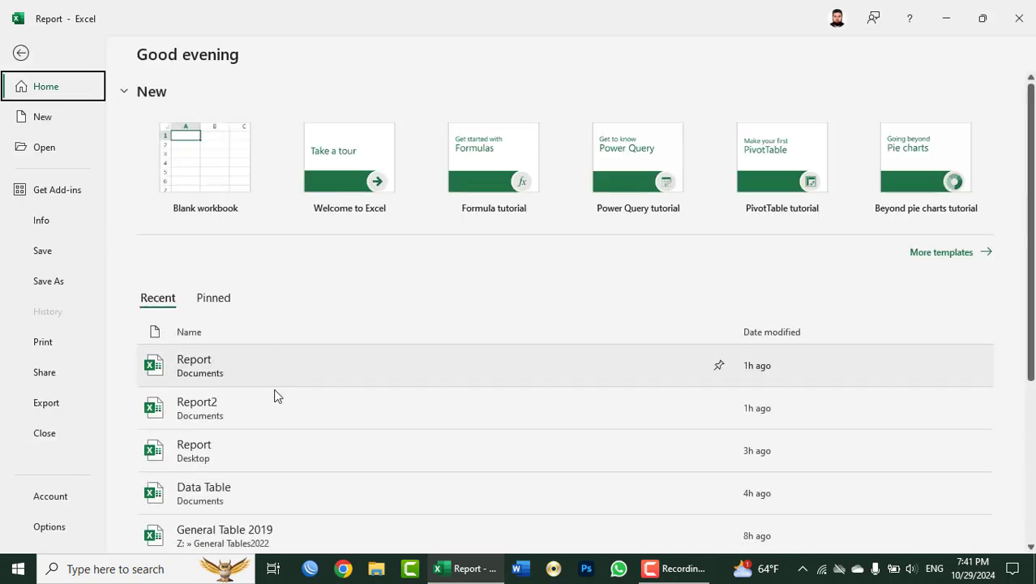
left_click(266, 486)
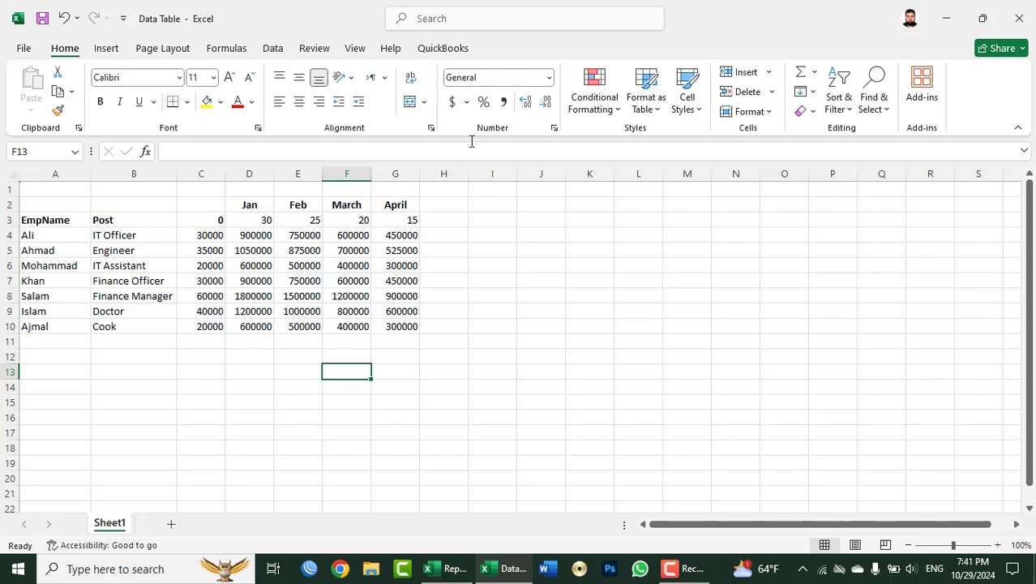
Confirm calculation is Automatic, then set the Jan rate in D3 to 20 and back to 30.
left_click(247, 52)
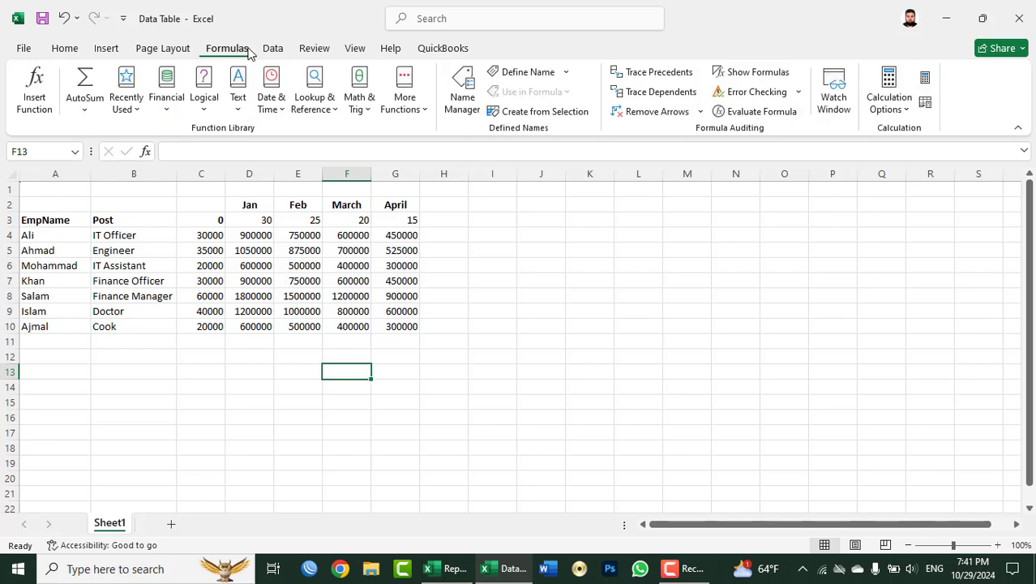
left_click(891, 104)
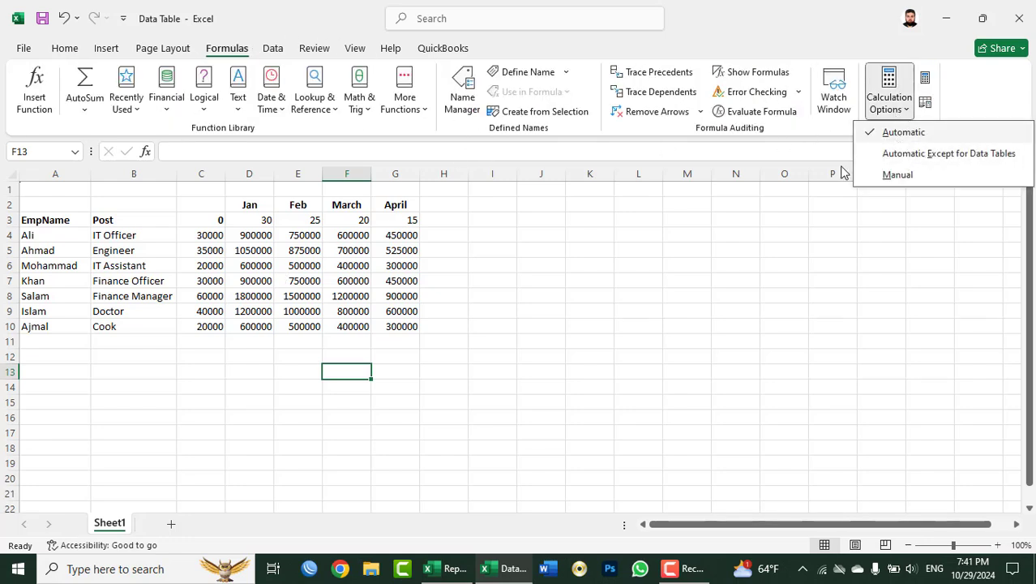
left_click(272, 237)
left_click(261, 217)
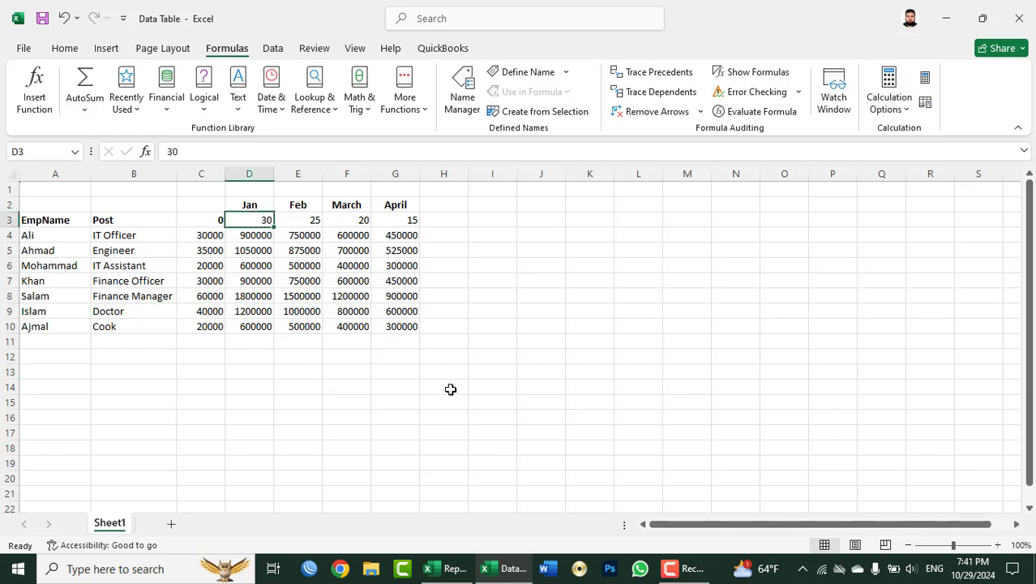
type("20")
key("Tab")
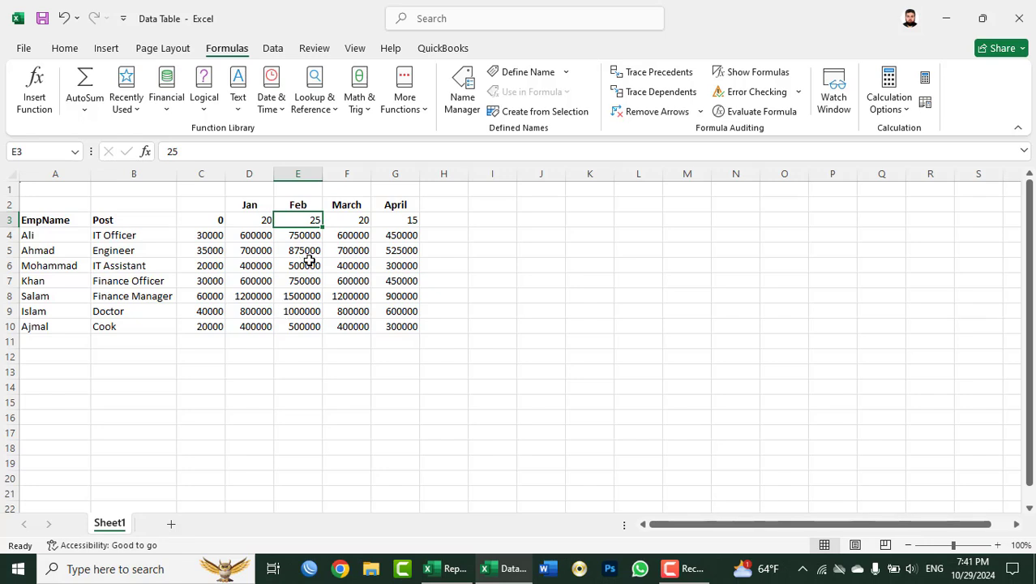
key("Left")
key("Left")
key("Right")
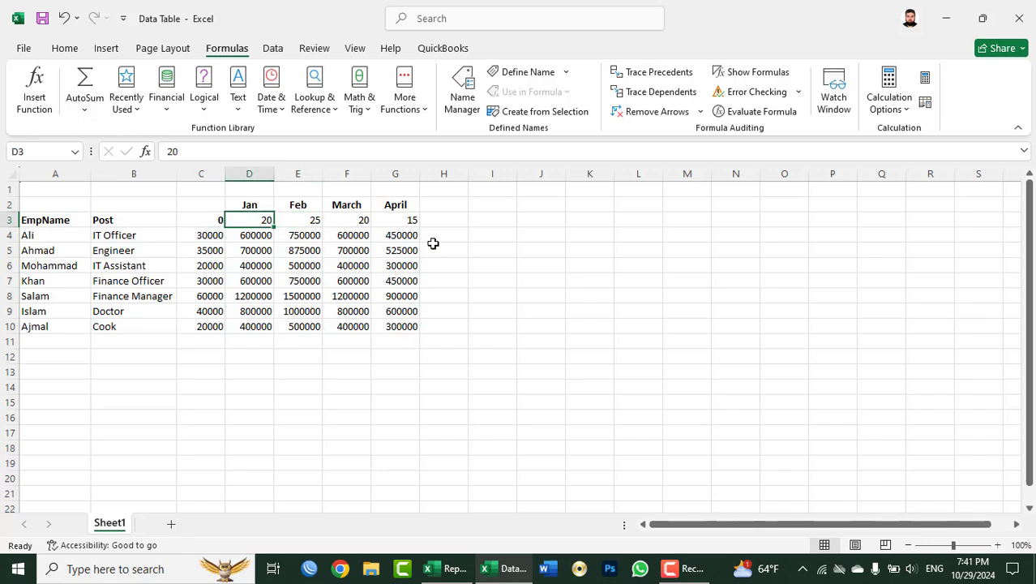
type("30")
key("Tab")
Enter 30 as the Feb, March and April rates in E3:G3.
type("30")
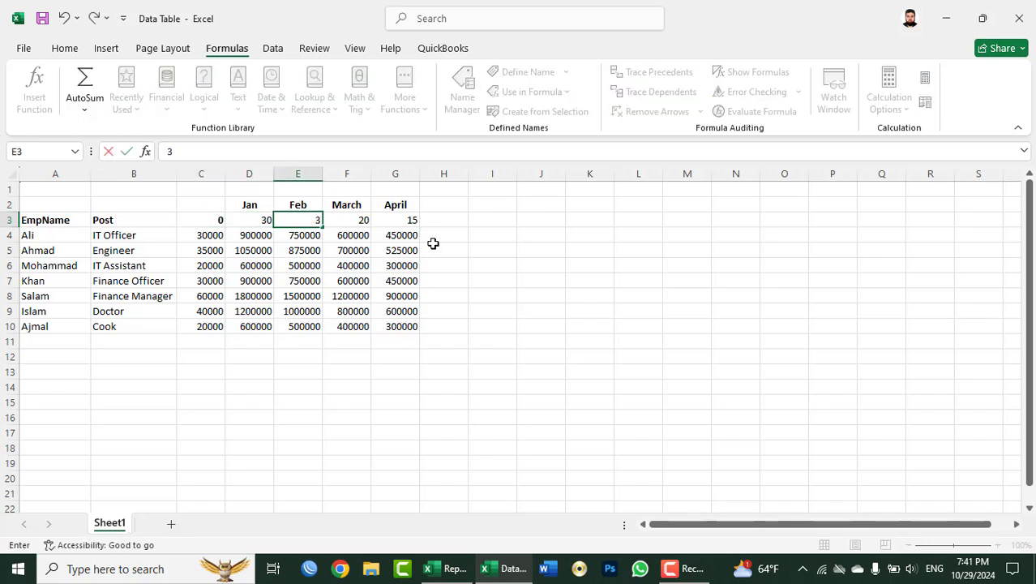
type("0")
key("Tab")
type("30")
key("Tab")
type("30")
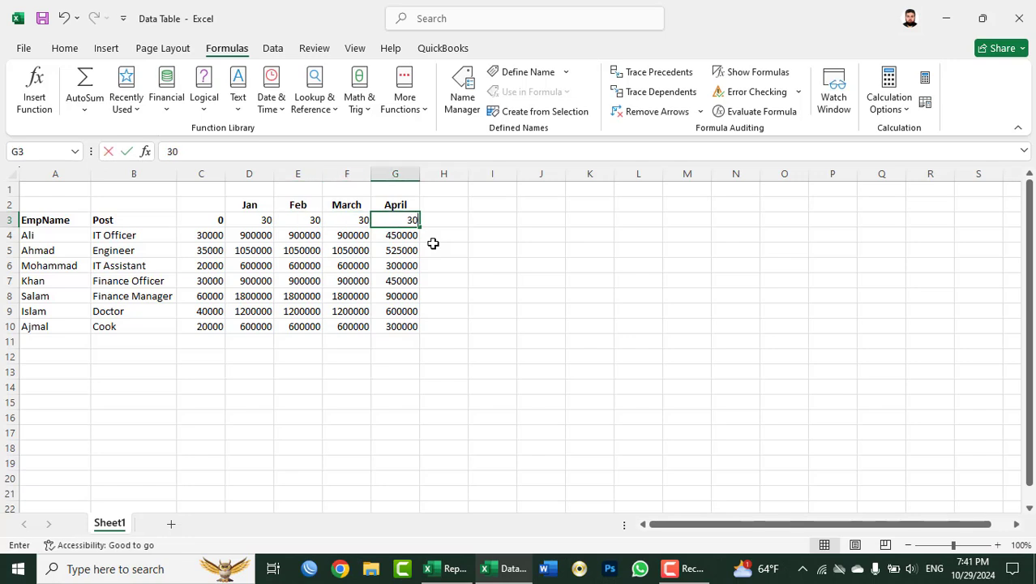
key("Tab")
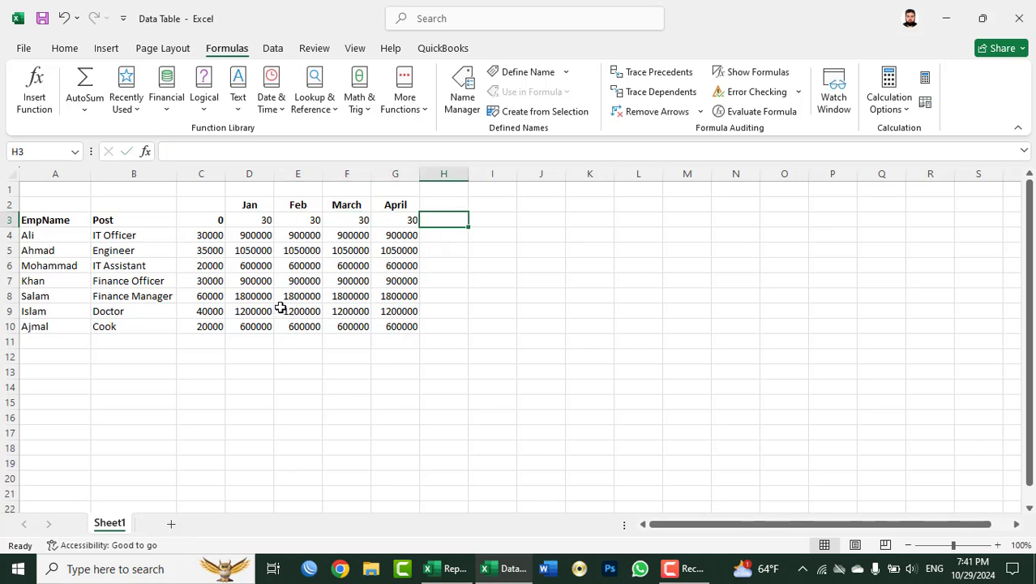
Switch calculation to Automatic Except for Data Tables.
left_click(350, 222)
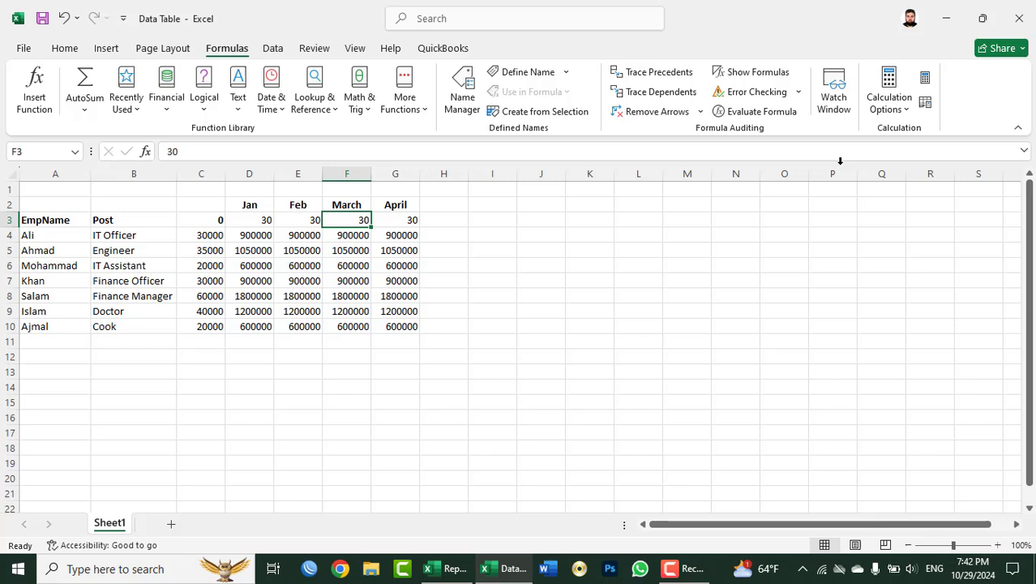
left_click(889, 102)
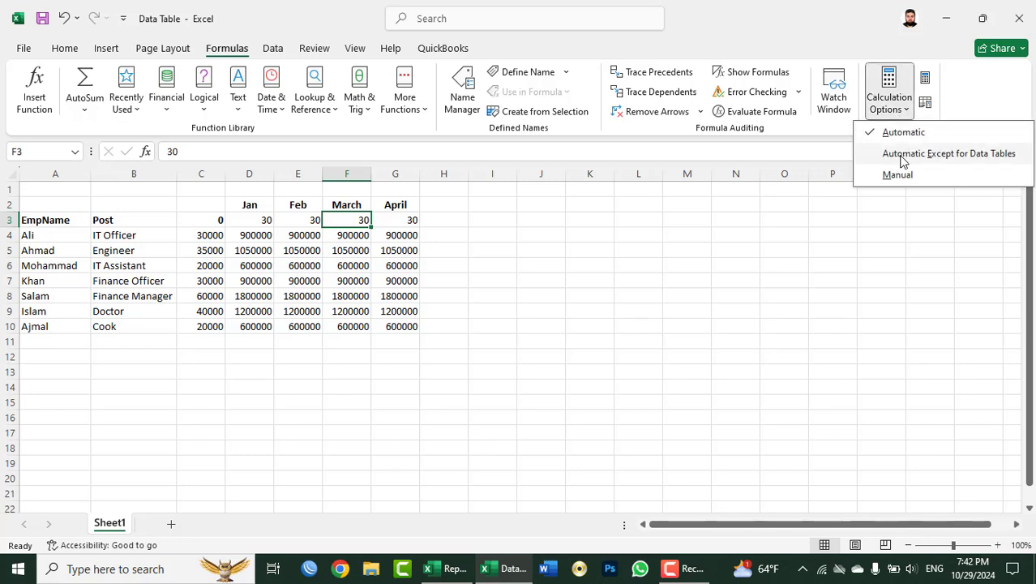
left_click(903, 154)
Enter month rates 20, 30, 10 and 15 in D3:G3.
left_click(270, 219)
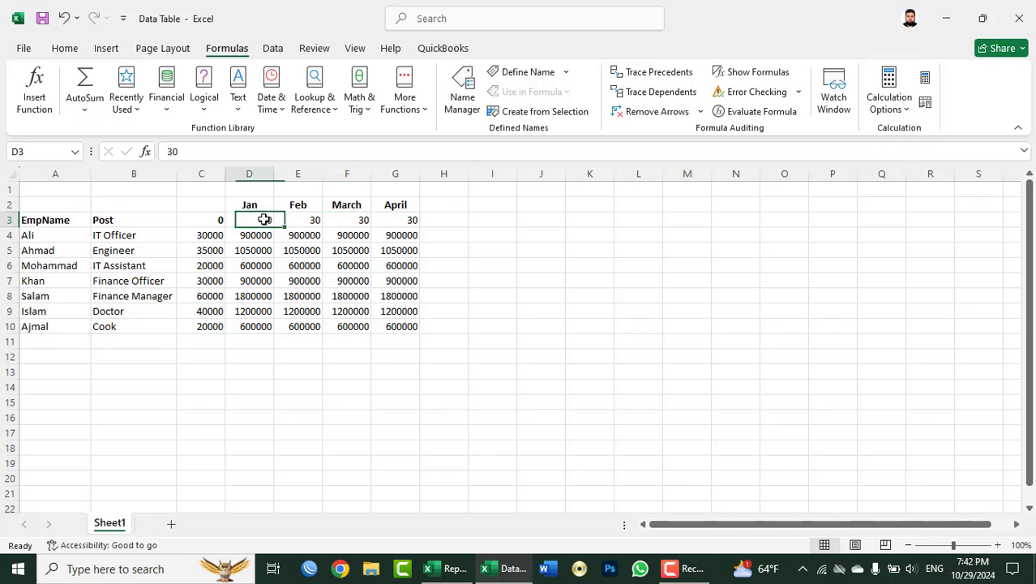
type("20")
key("Tab")
type("30")
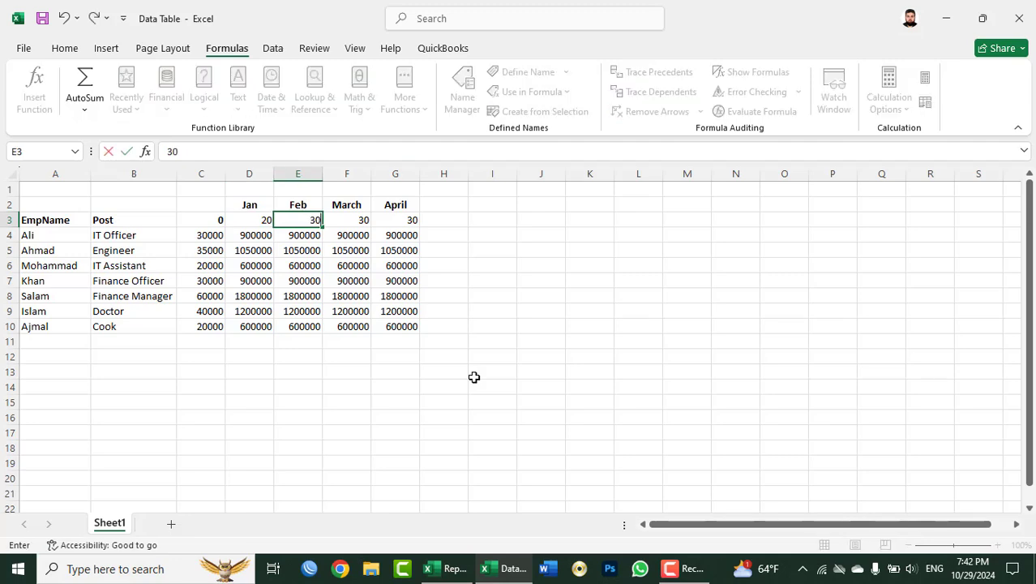
key("Tab")
type("10")
key("Tab")
type("1")
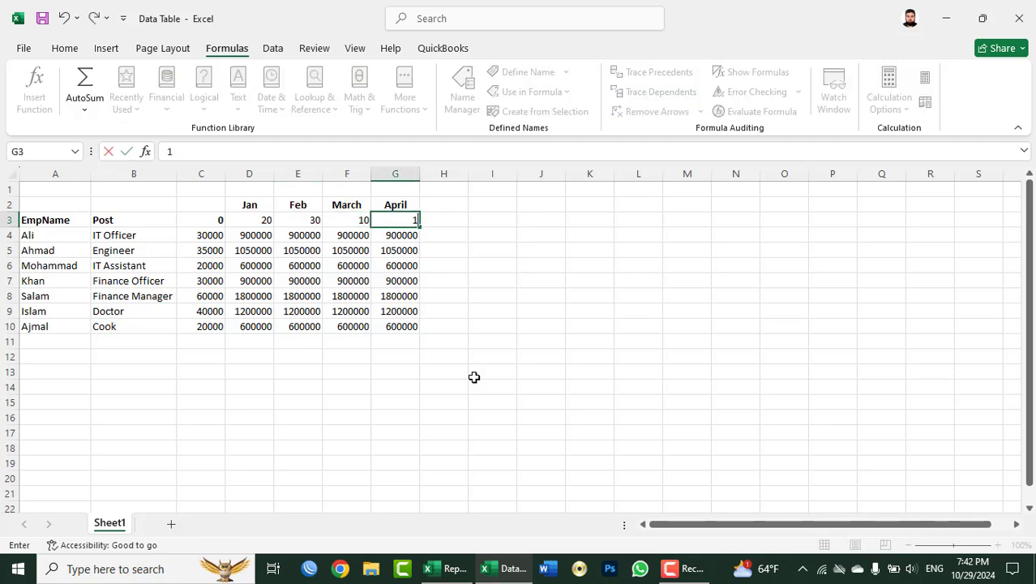
key("Tab")
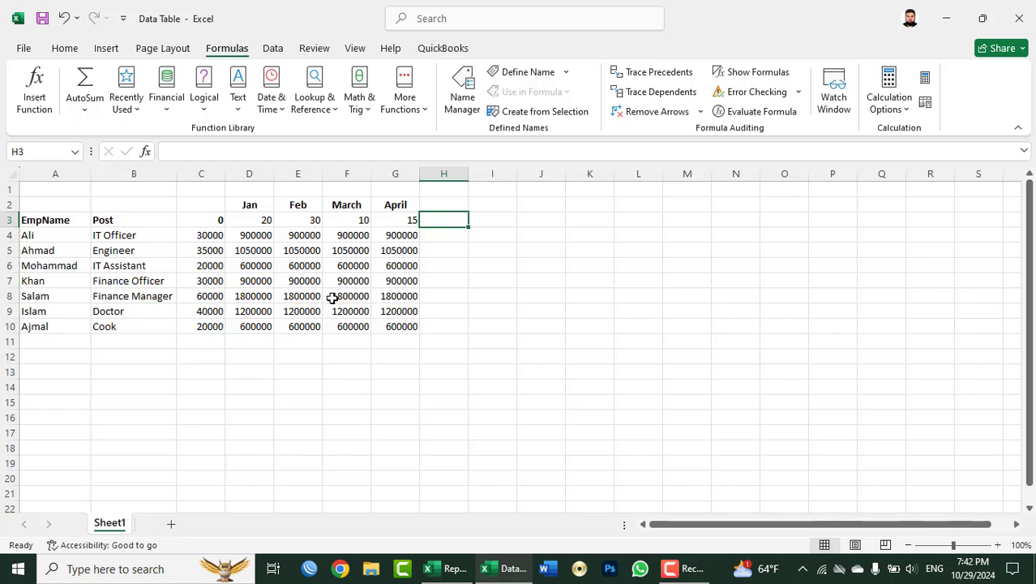
Enter test values 1000, 2000 and 3000 in K3:K5.
left_click(582, 224)
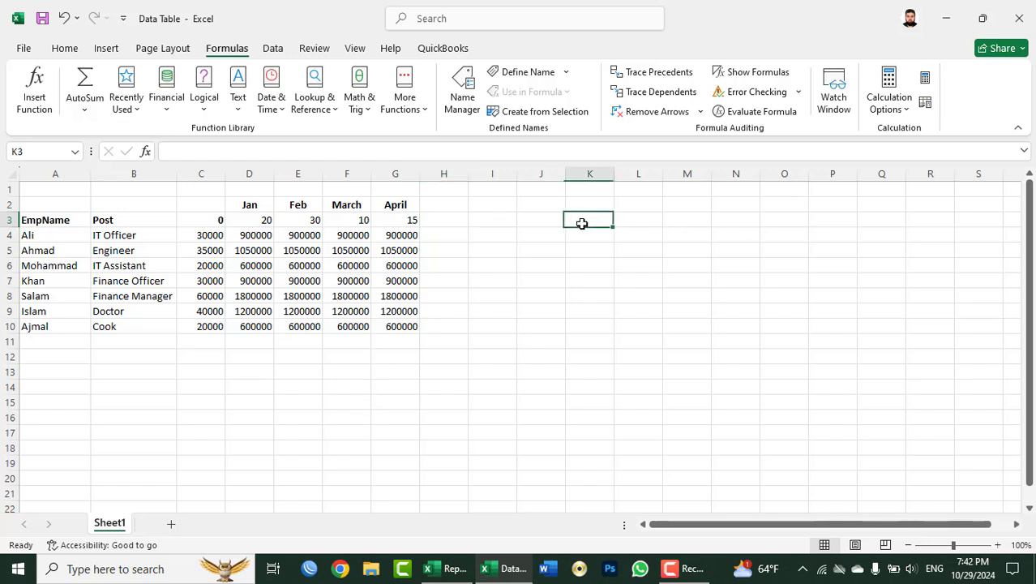
type("1000")
key("Return")
type("200")
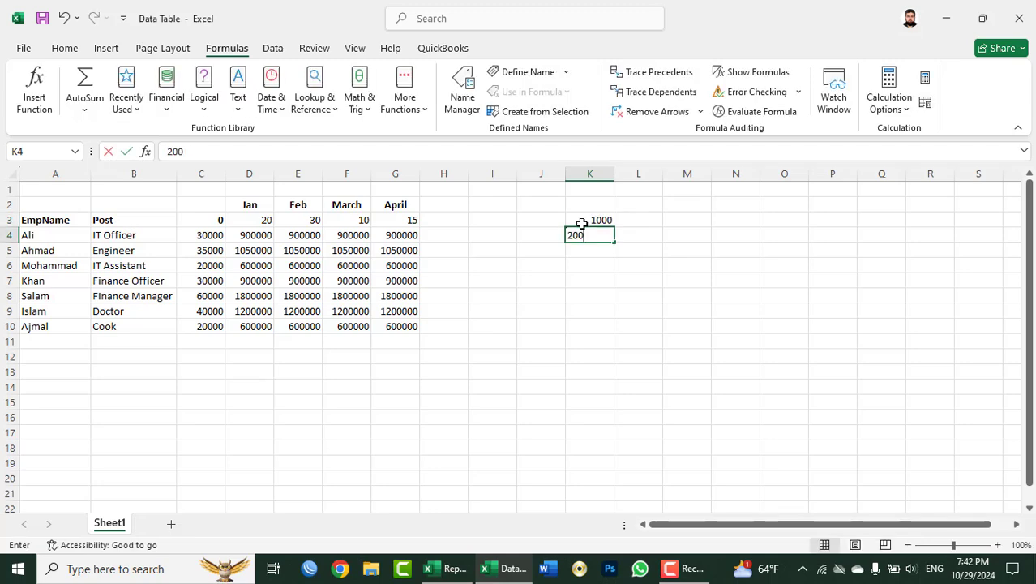
type("0")
key("Return")
type("3")
key("Return")
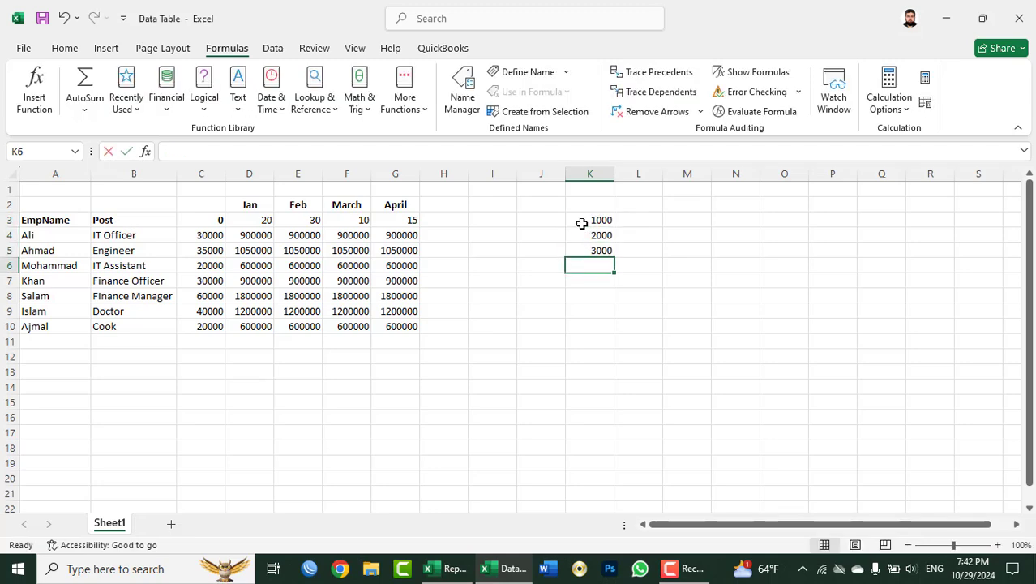
Add =SUM(K3:K5) in K6.
type("=sum(")
left_click_drag(582, 224, 583, 244)
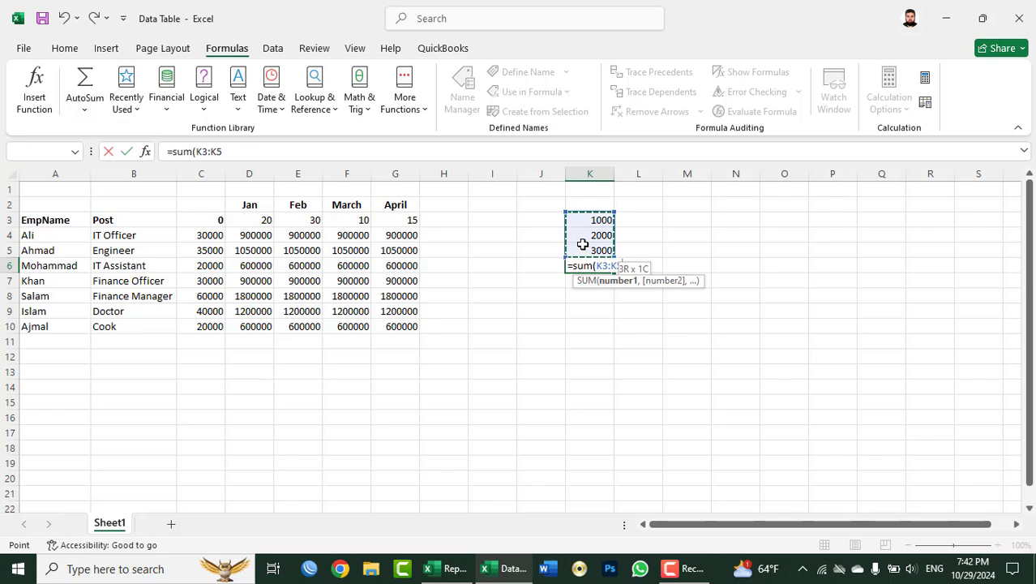
type(")")
key("Return")
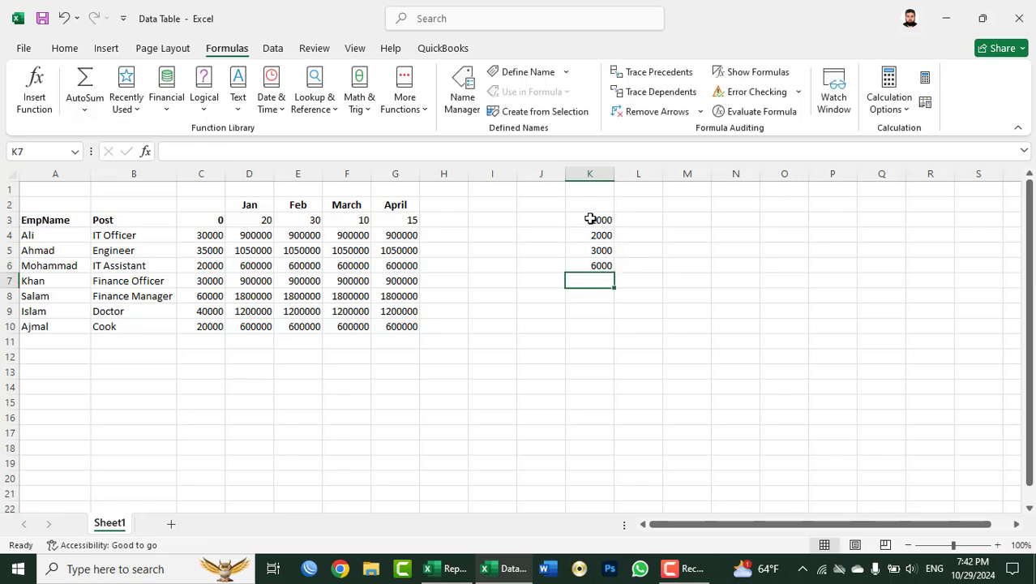
Change K3 to 2000 so K6 shows 7000, then select data table cell F6.
left_click(590, 219)
type("2000")
key("Return")
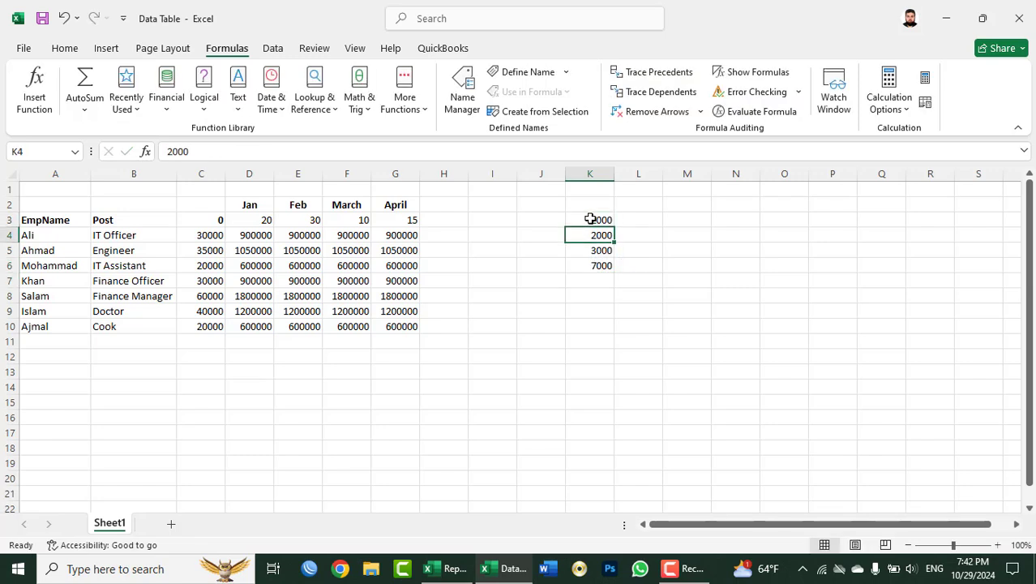
left_click(329, 267)
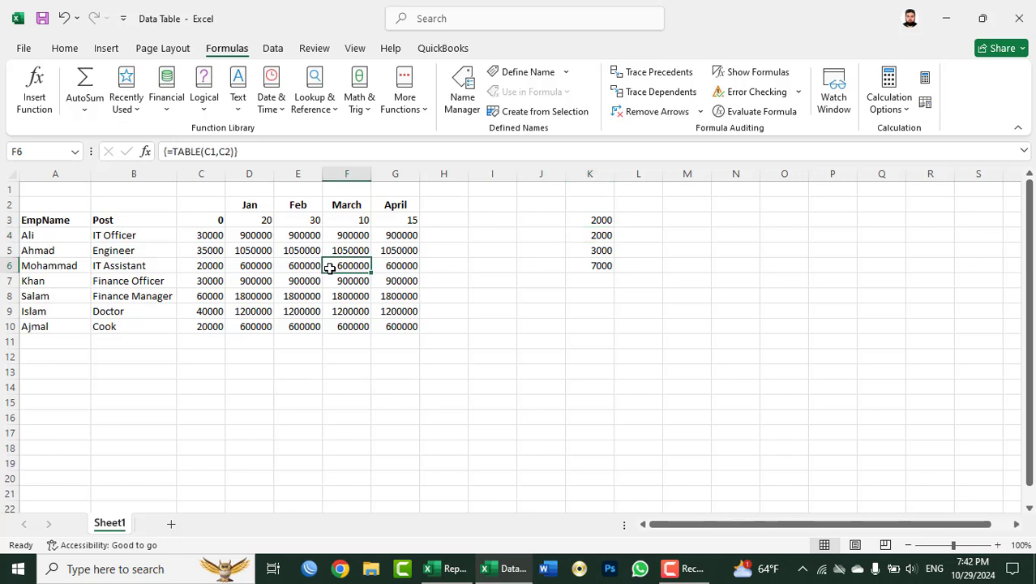
left_click(889, 104)
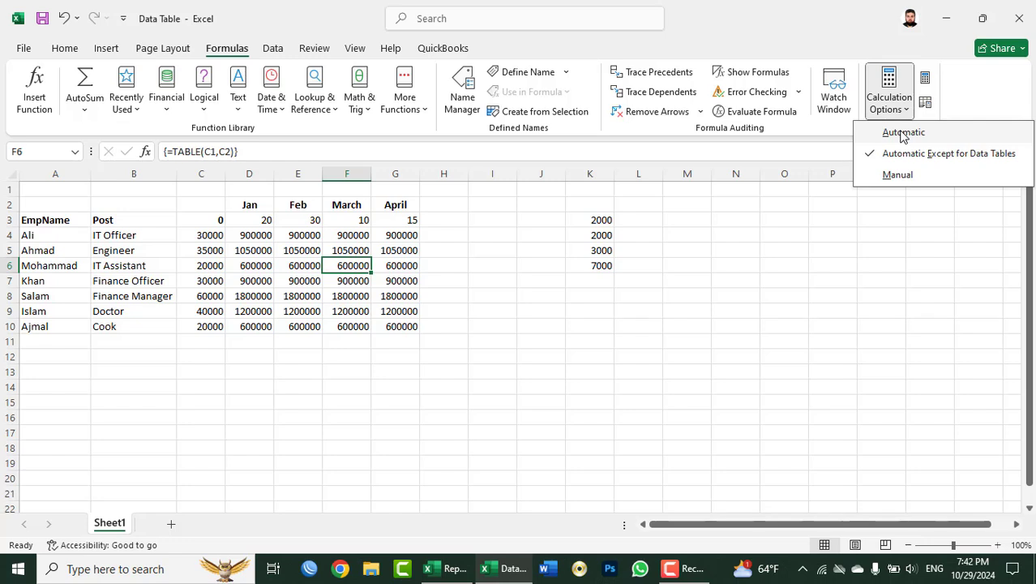
Switch calculation back to Automatic and set K3 to 3000, bringing K6 to 8000.
left_click(902, 132)
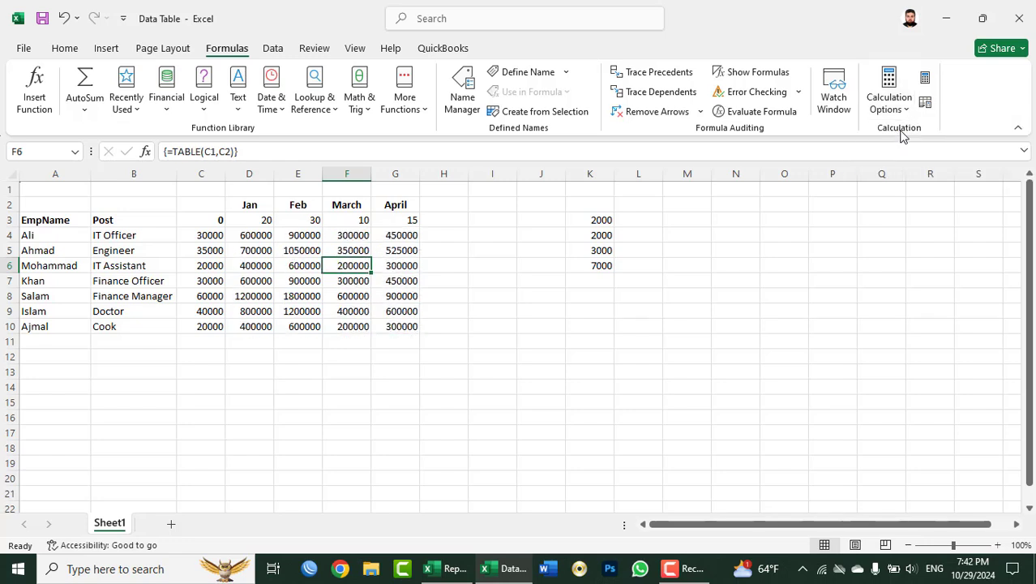
left_click(581, 225)
type("30")
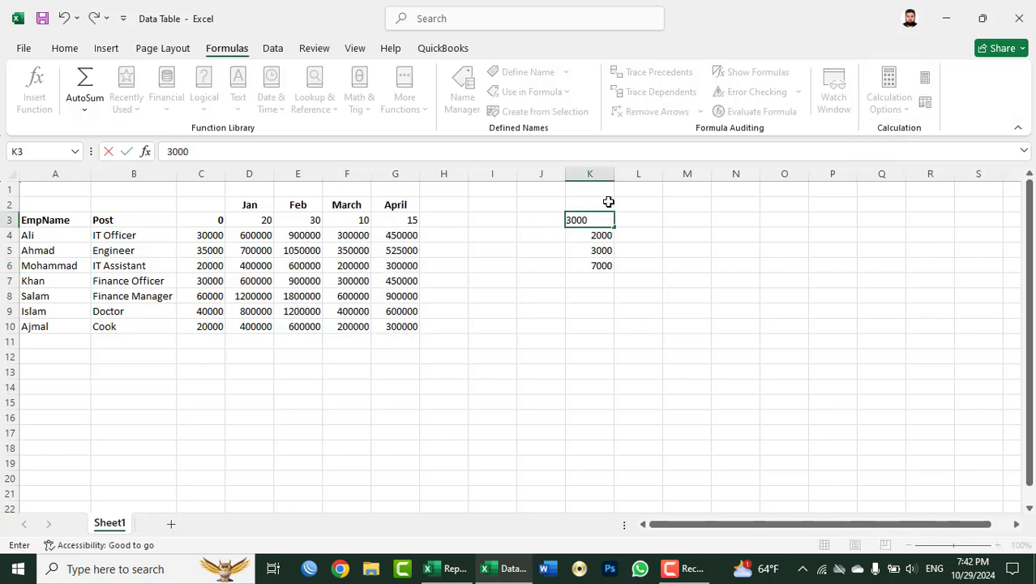
key("Return")
Set the Jan rate in D3 to 30, then minimize the Data Table workbook to show Report.
left_click(261, 221)
type("3")
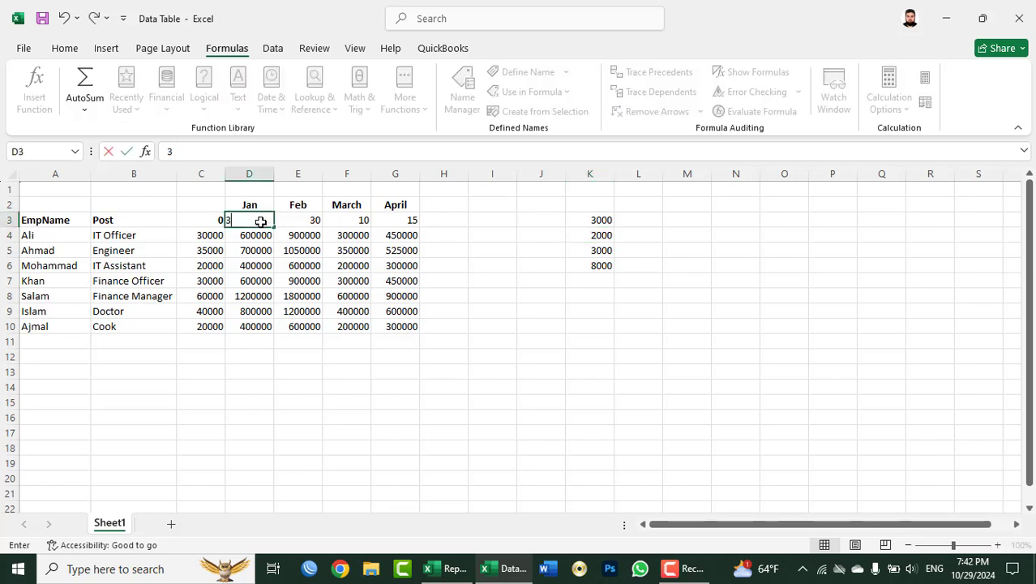
type("0")
key("Tab")
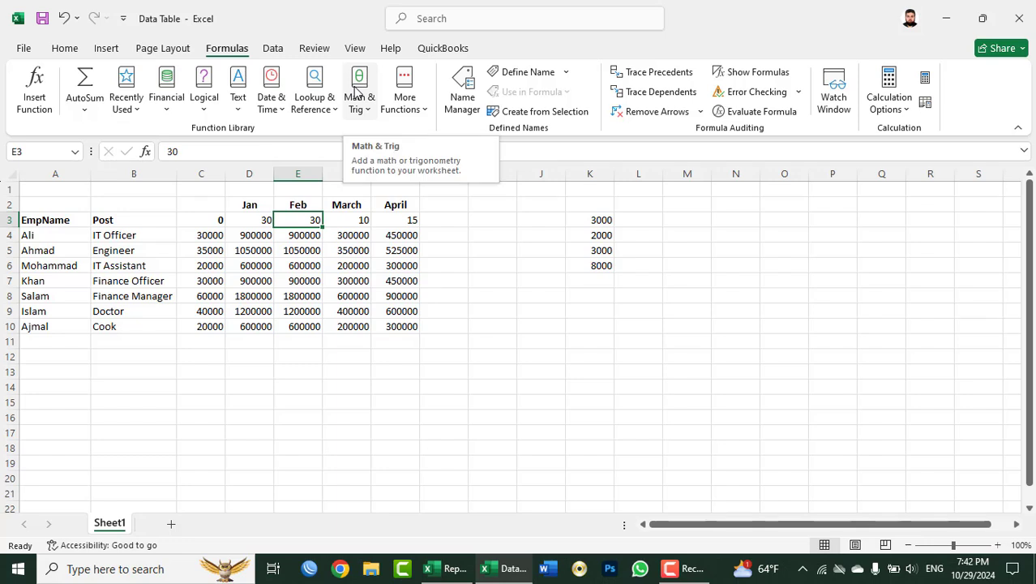
left_click(274, 50)
left_click(502, 570)
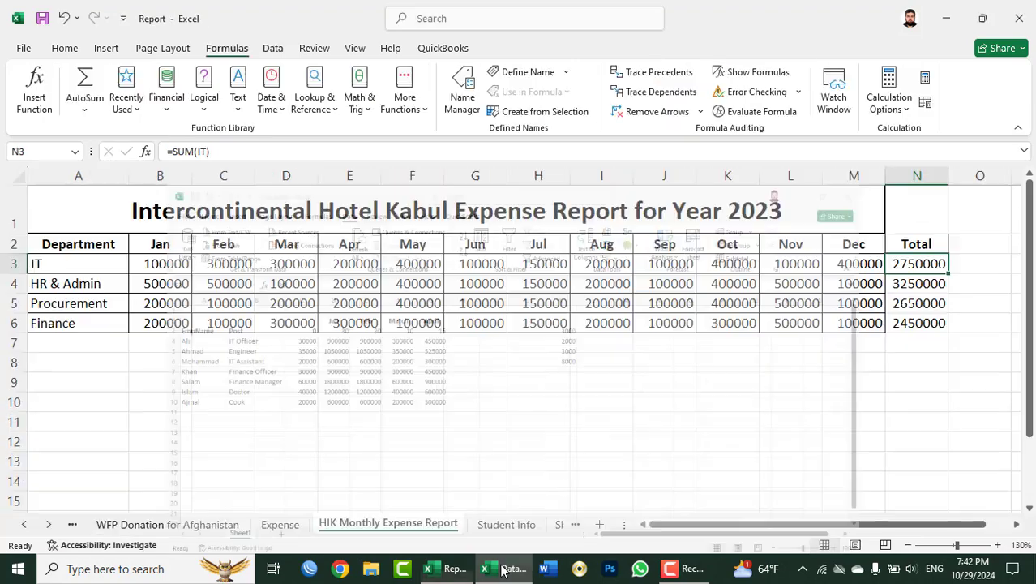